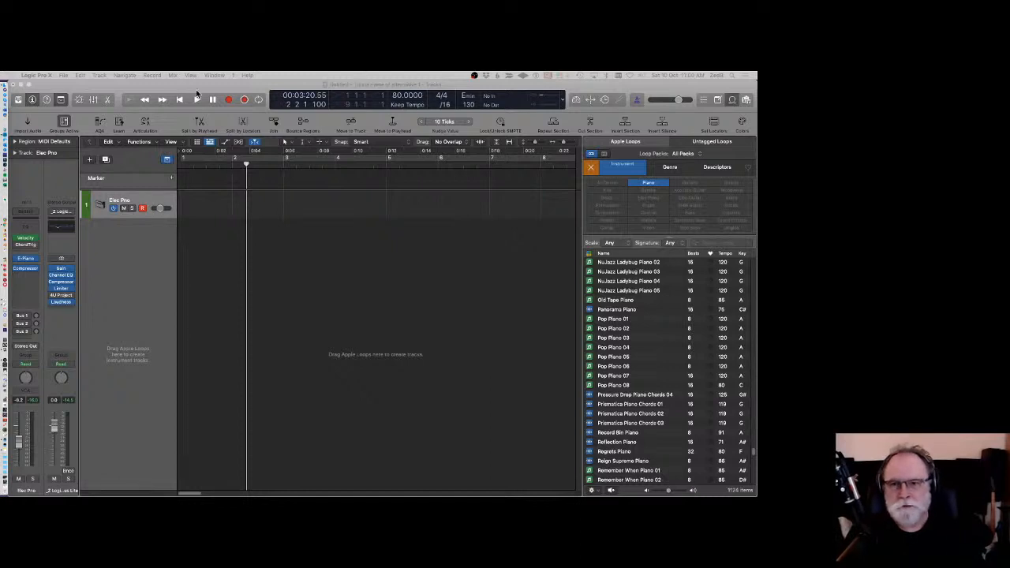
Start a new project from a template, choosing not to close the current project.
click(161, 91)
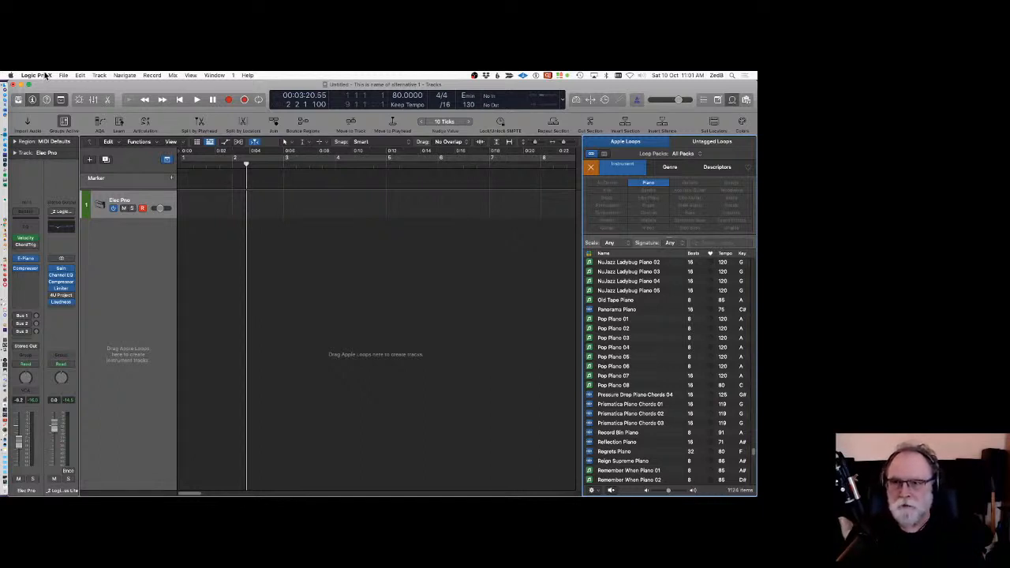
click(45, 75)
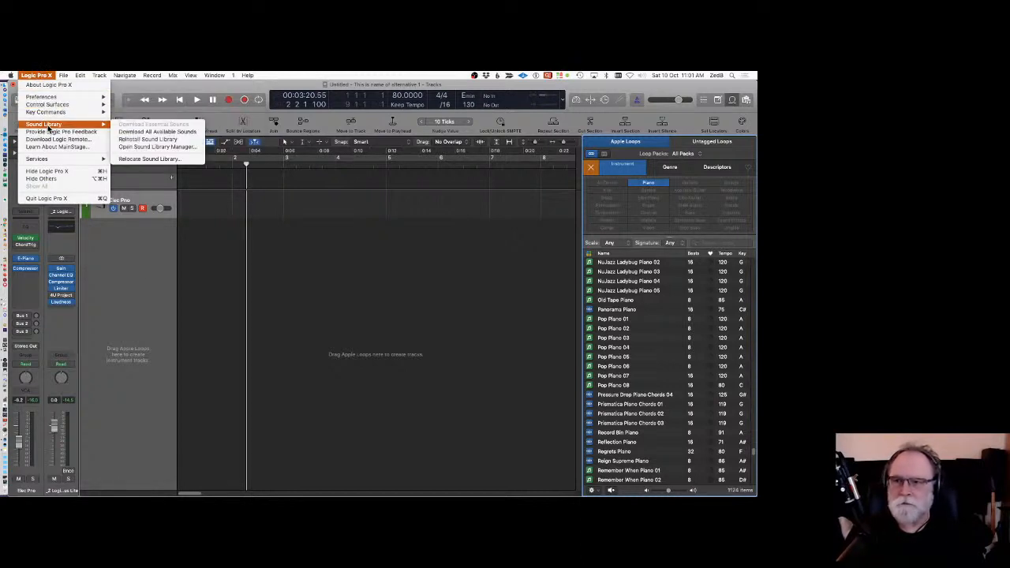
mouse_move(63, 75)
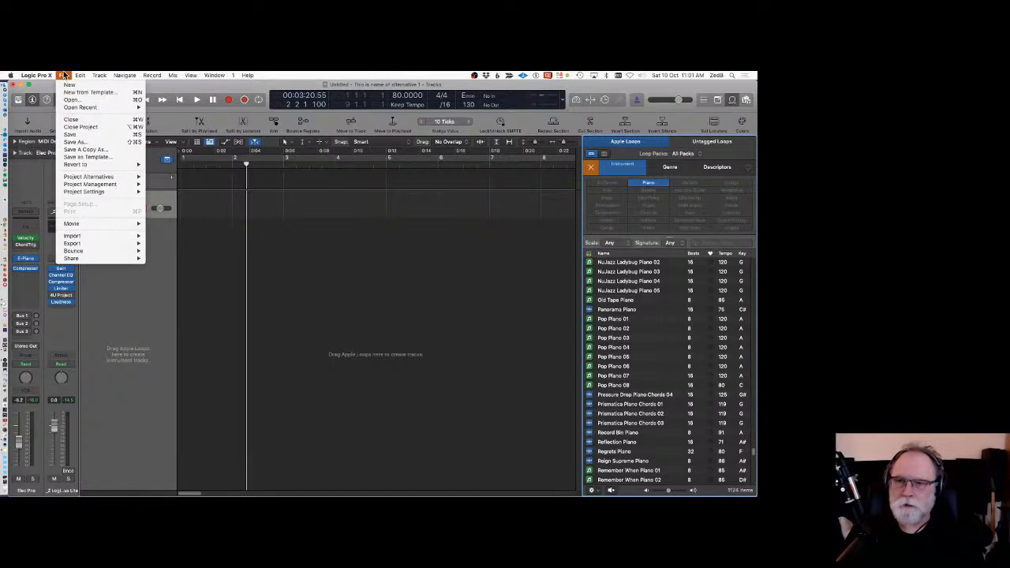
click(78, 94)
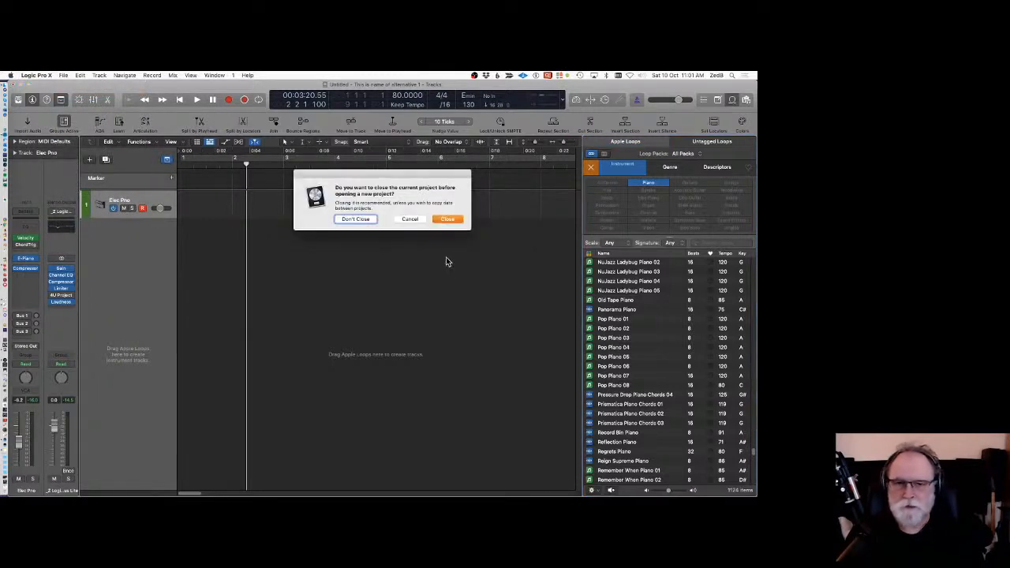
click(440, 220)
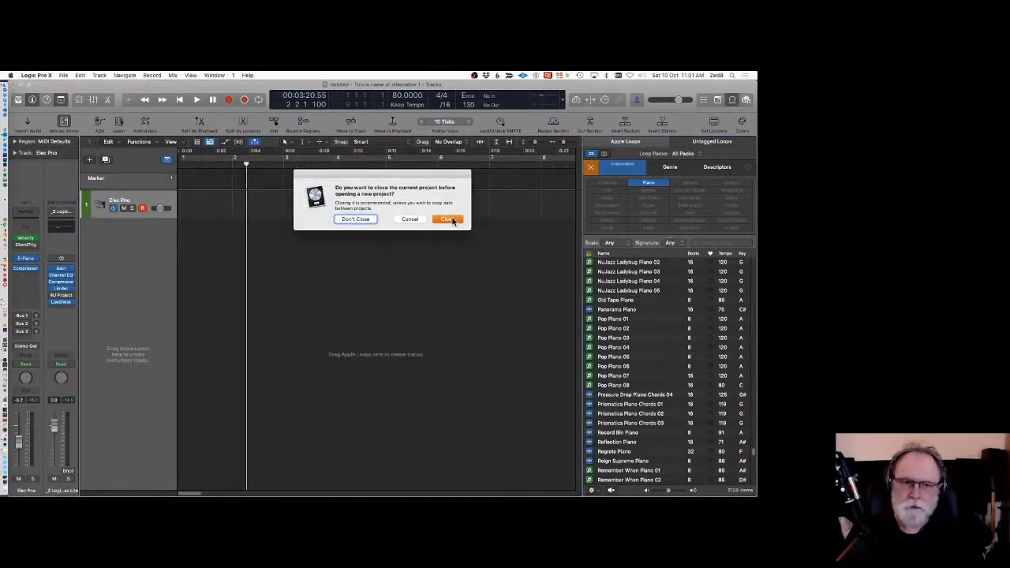
click(357, 218)
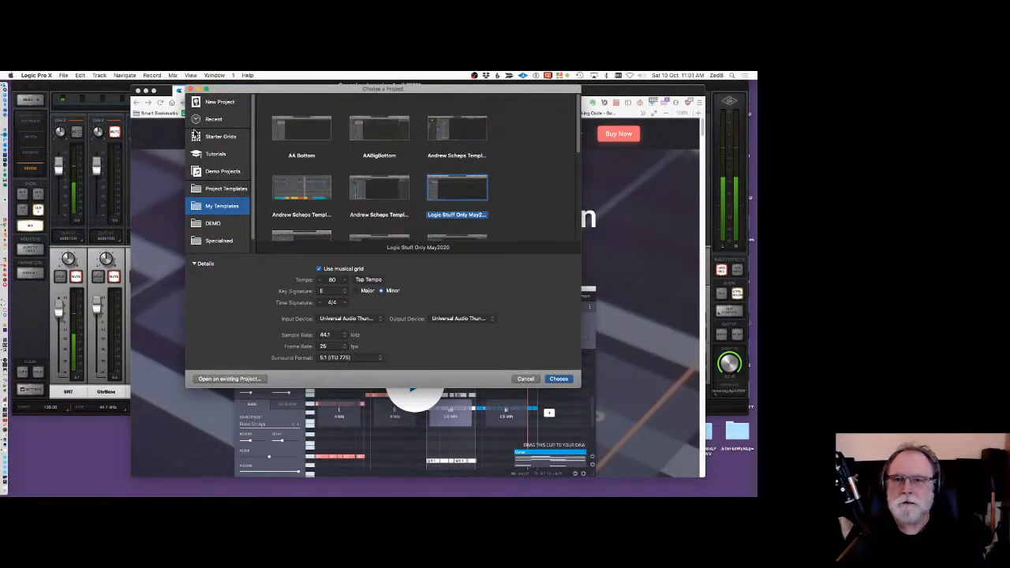
Create the new project from the Oblique Structures starter grid.
click(217, 139)
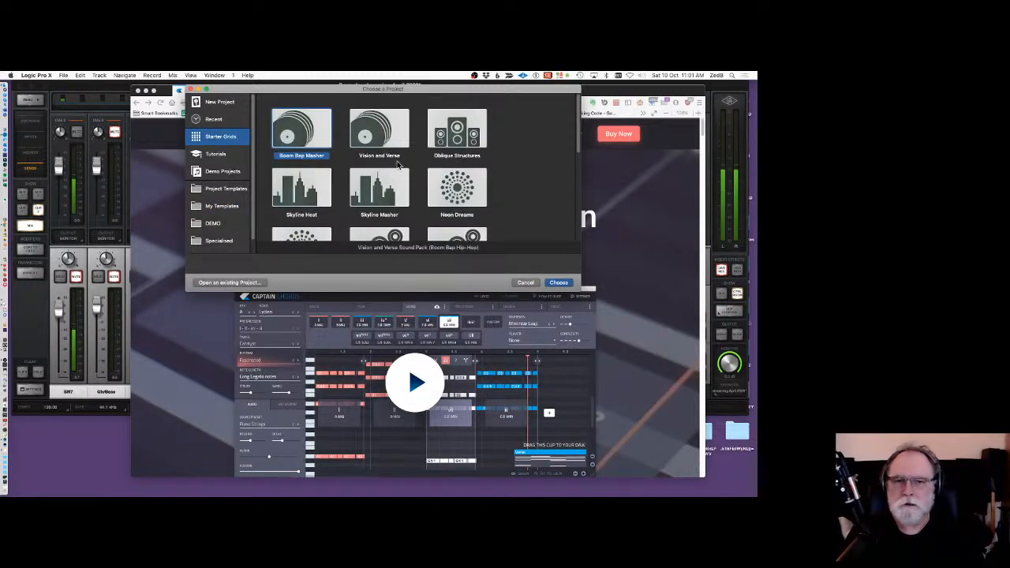
click(457, 130)
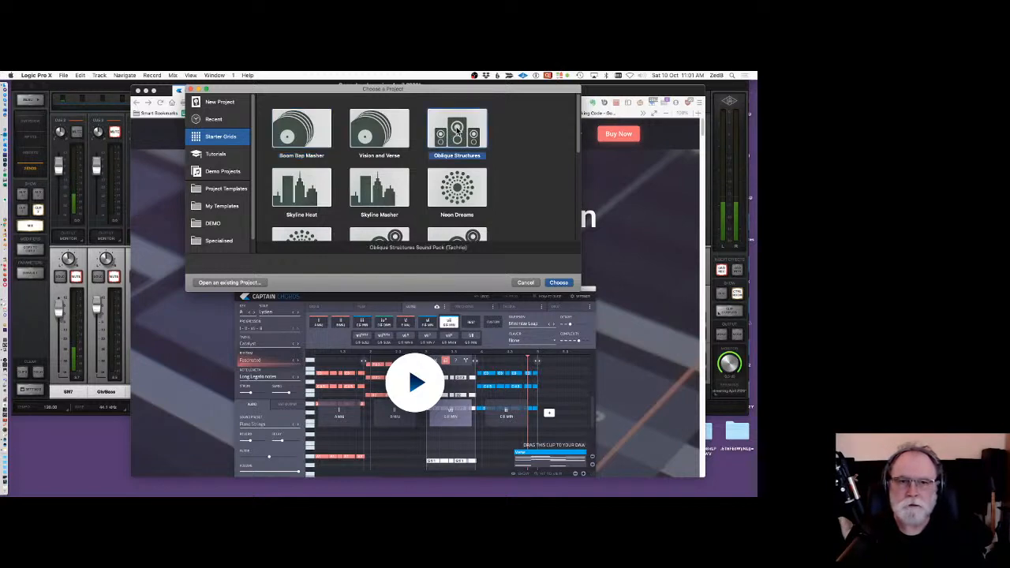
click(558, 282)
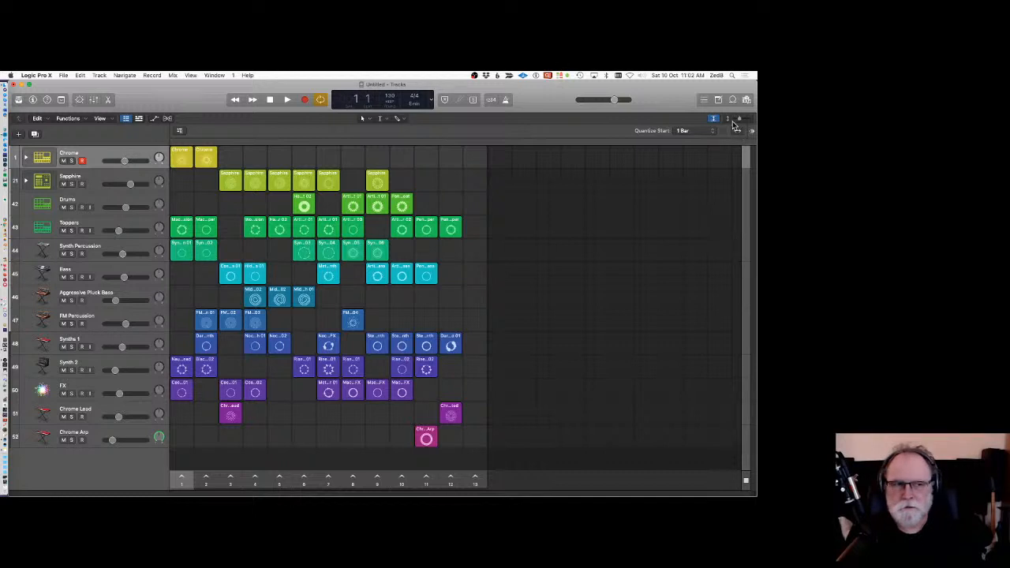
Show the tracks area beside the Live Loops grid and hide it again.
click(140, 118)
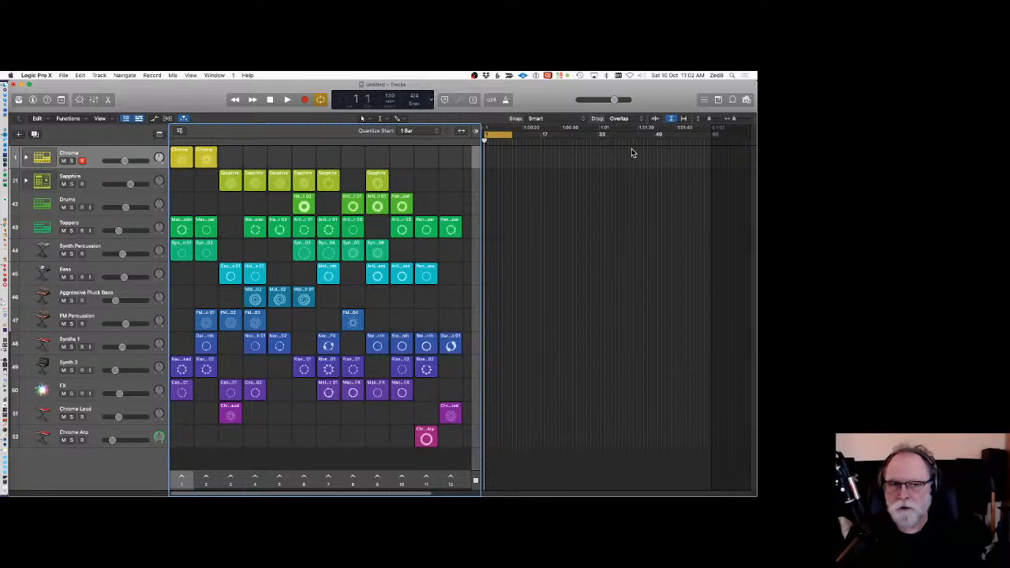
click(140, 119)
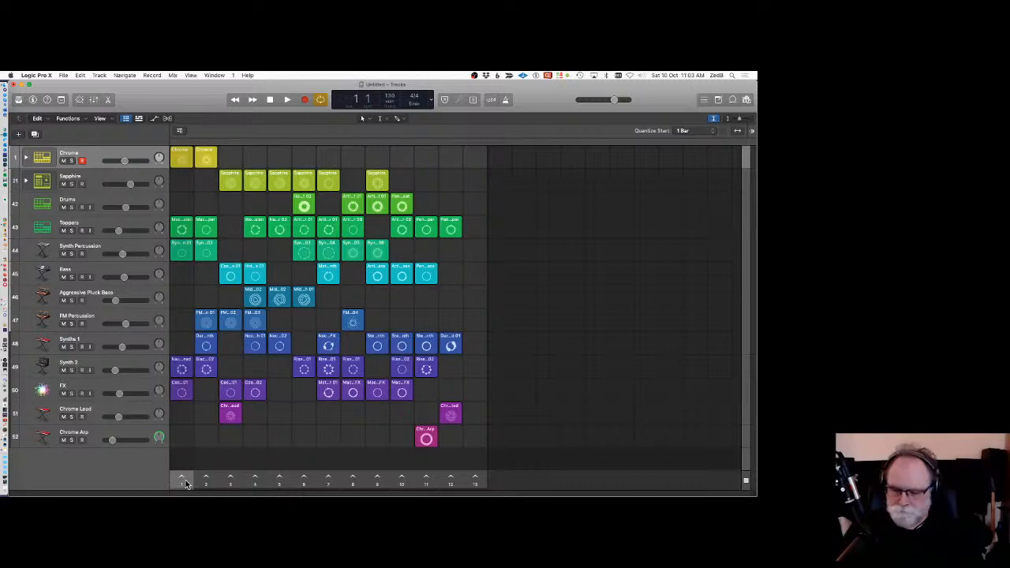
Launch the first scene of the Live Loops grid to start playback.
click(183, 481)
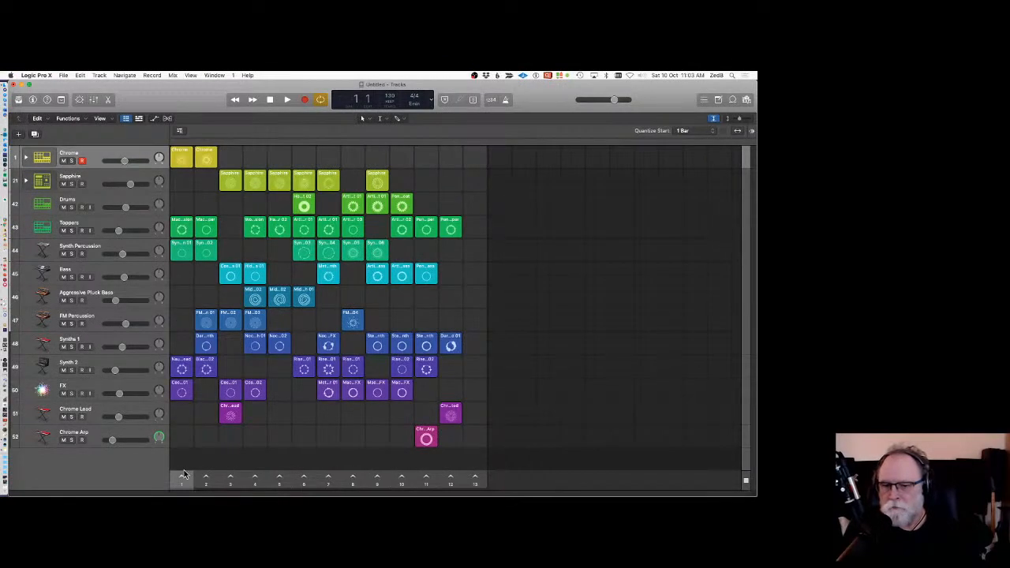
click(182, 229)
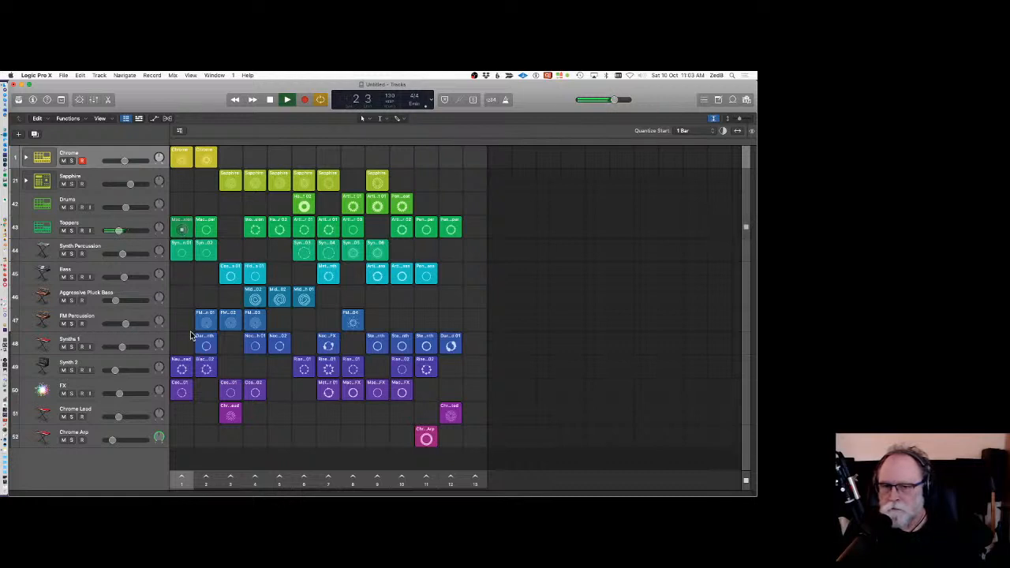
click(183, 480)
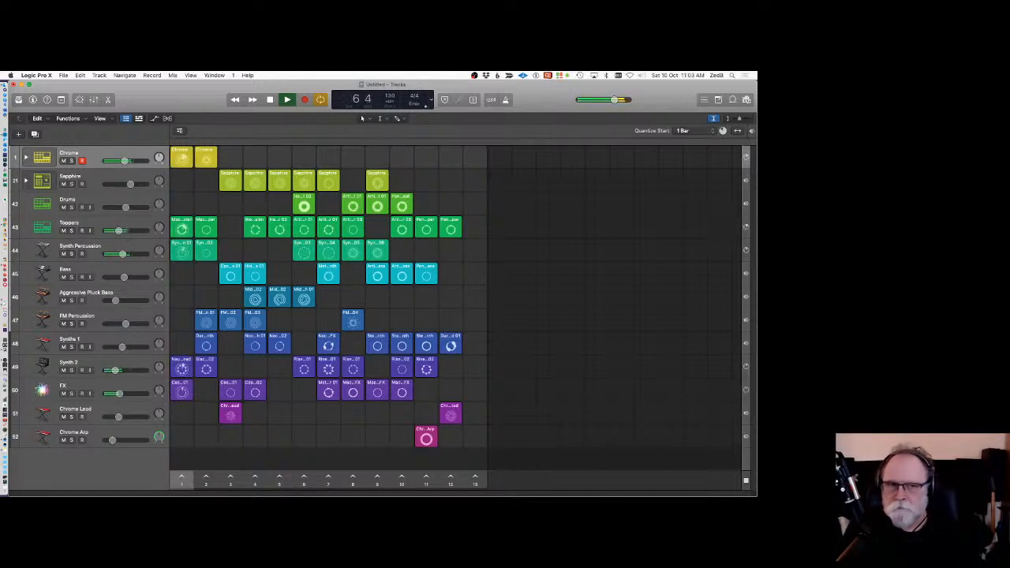
Lower the master volume slightly, stop all cells and relaunch the first scene.
drag(609, 105, 603, 104)
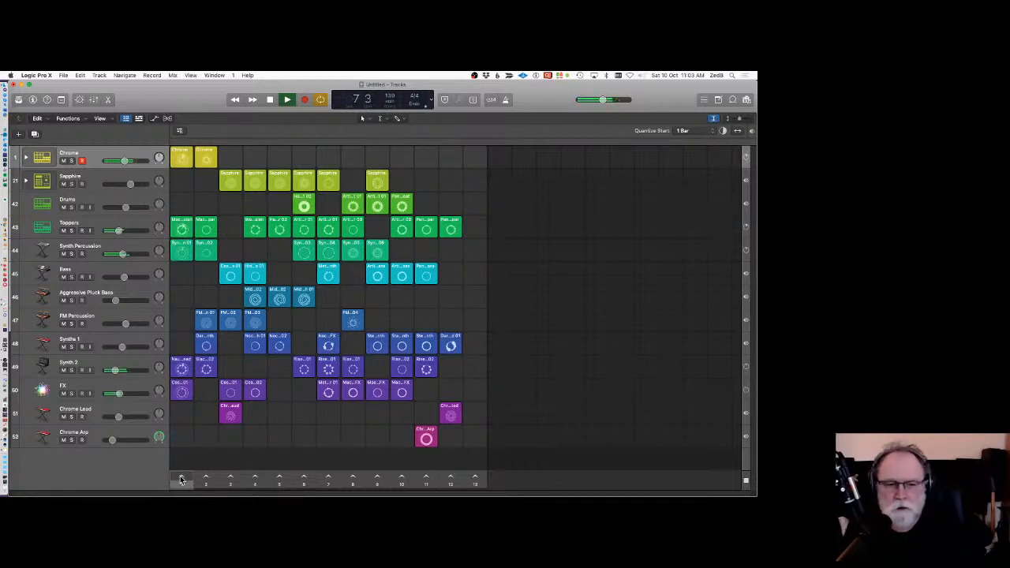
click(747, 482)
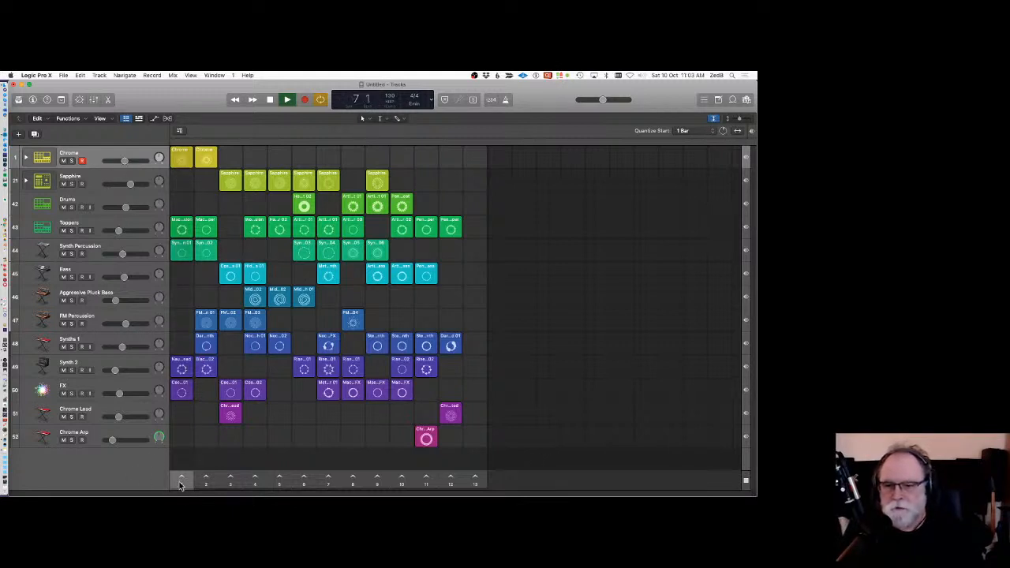
click(181, 478)
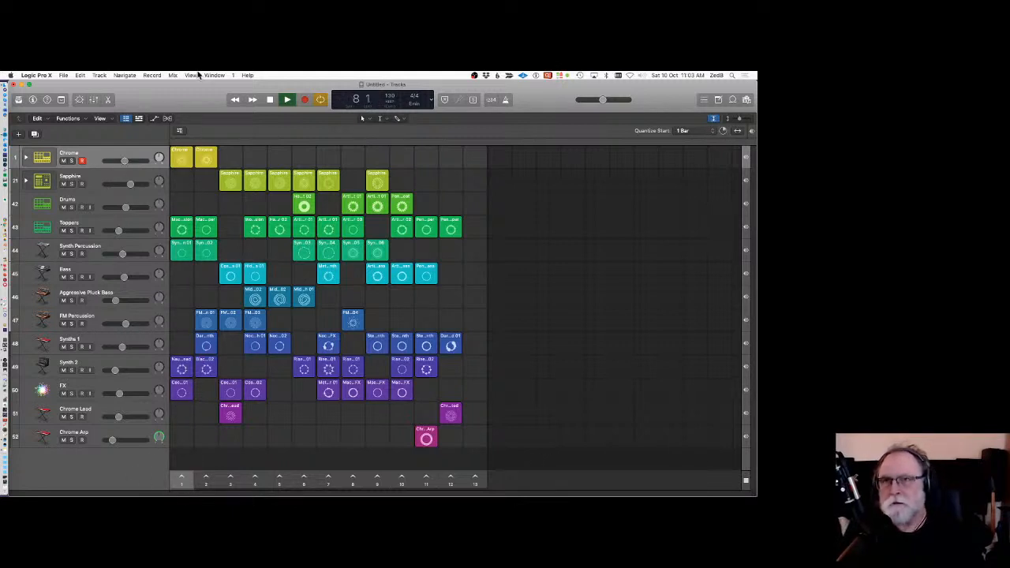
Check the Control Surfaces learn-assignment option for the last touched control and relaunch the first scene.
click(32, 75)
mouse_move(43, 105)
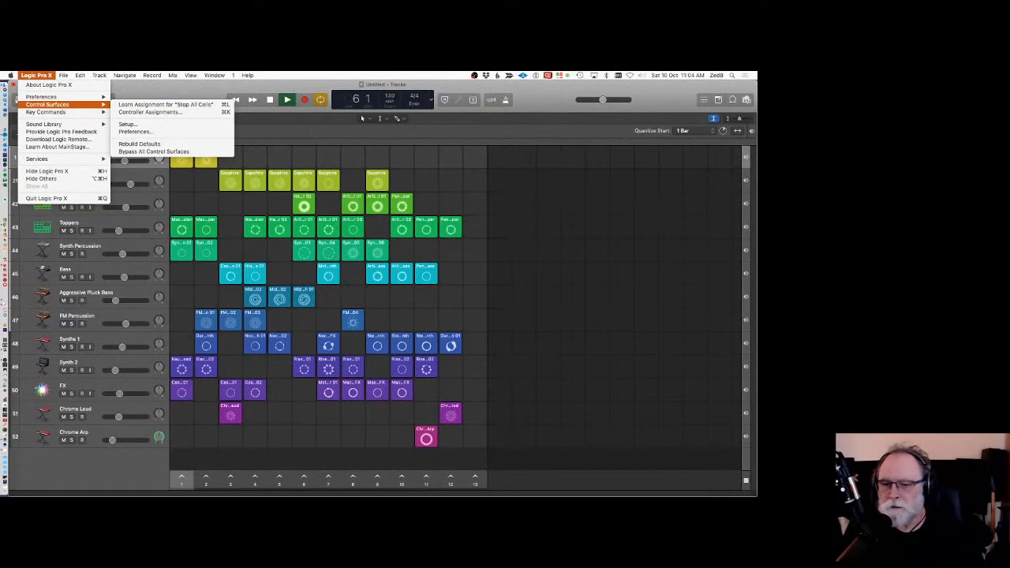
click(151, 472)
click(181, 477)
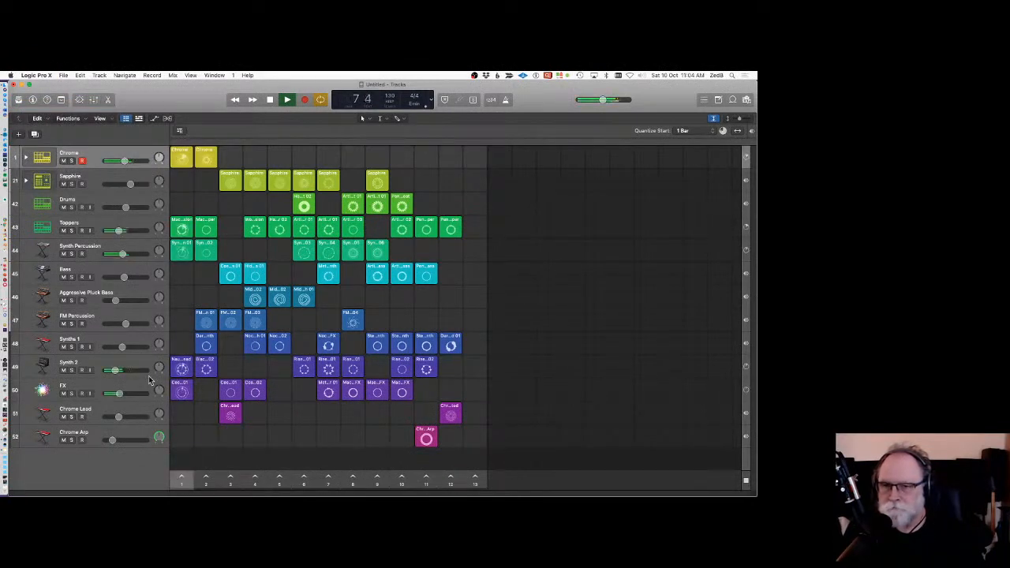
Lower the master volume further and check the Control Surfaces learn-assignment option for Volume.
drag(603, 101, 584, 100)
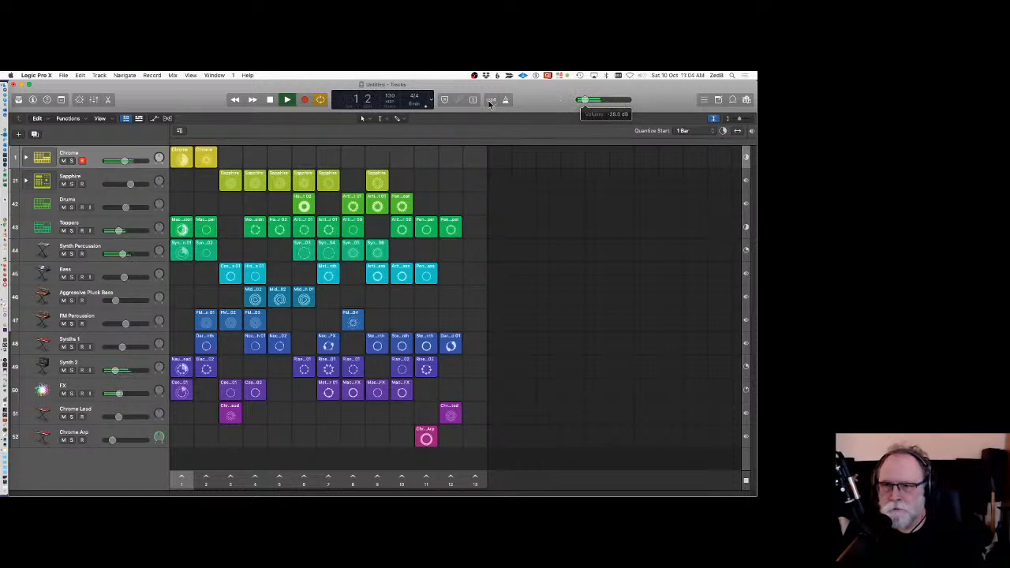
click(63, 75)
mouse_move(36, 75)
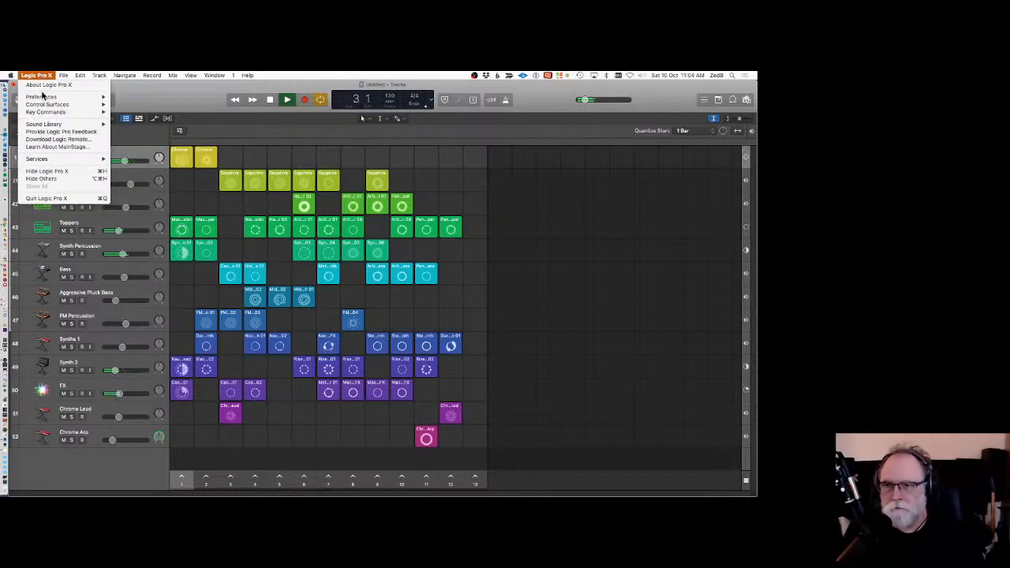
mouse_move(45, 106)
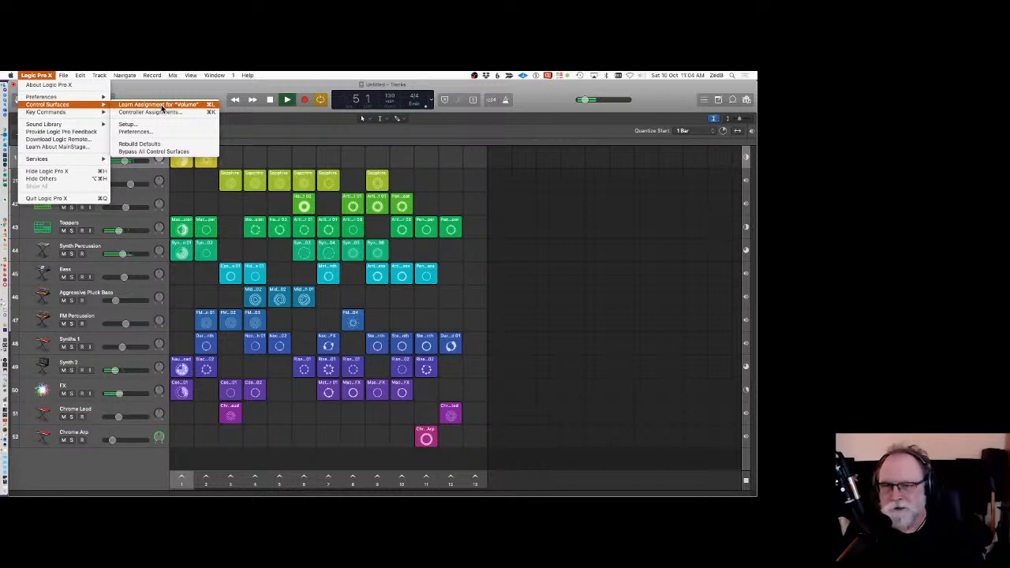
click(165, 89)
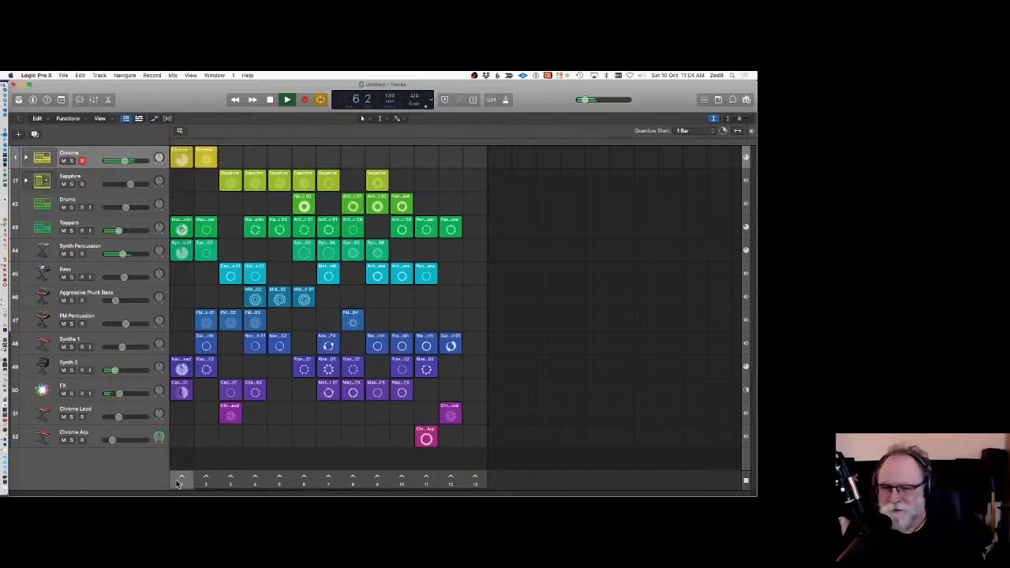
Relaunch the first scene and open the Controller Assignments window from Control Surfaces.
click(181, 477)
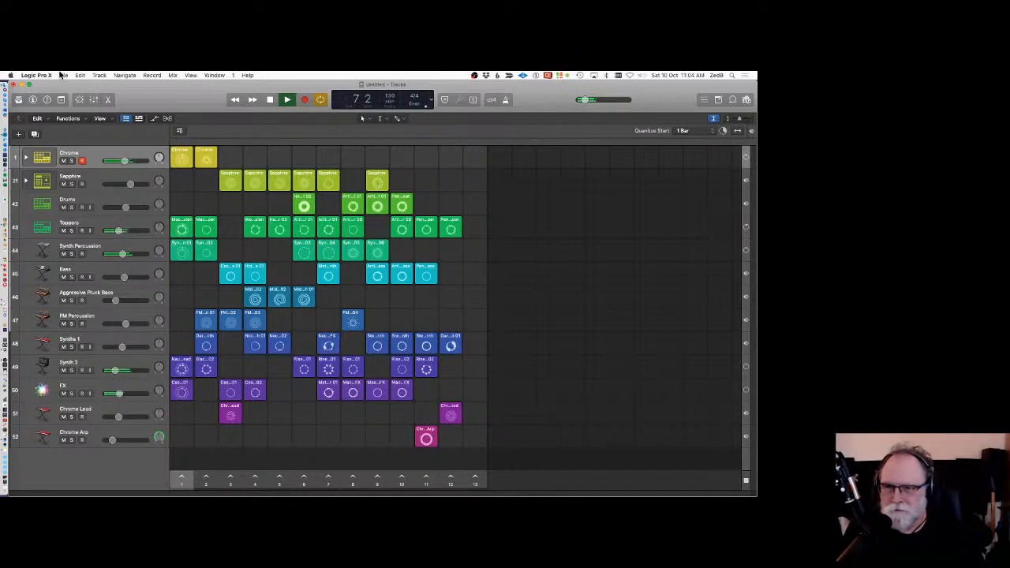
click(36, 75)
mouse_move(55, 104)
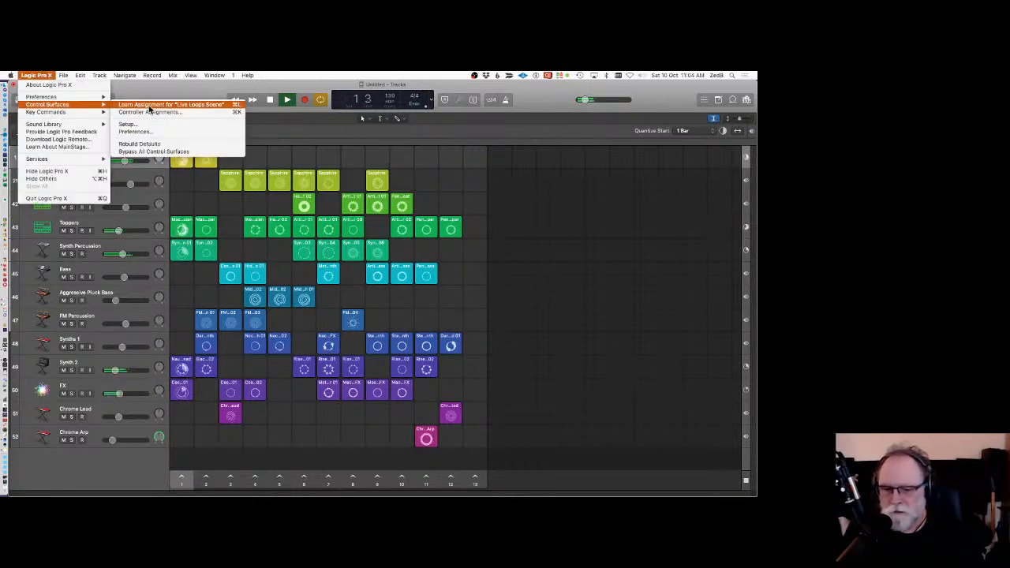
click(155, 112)
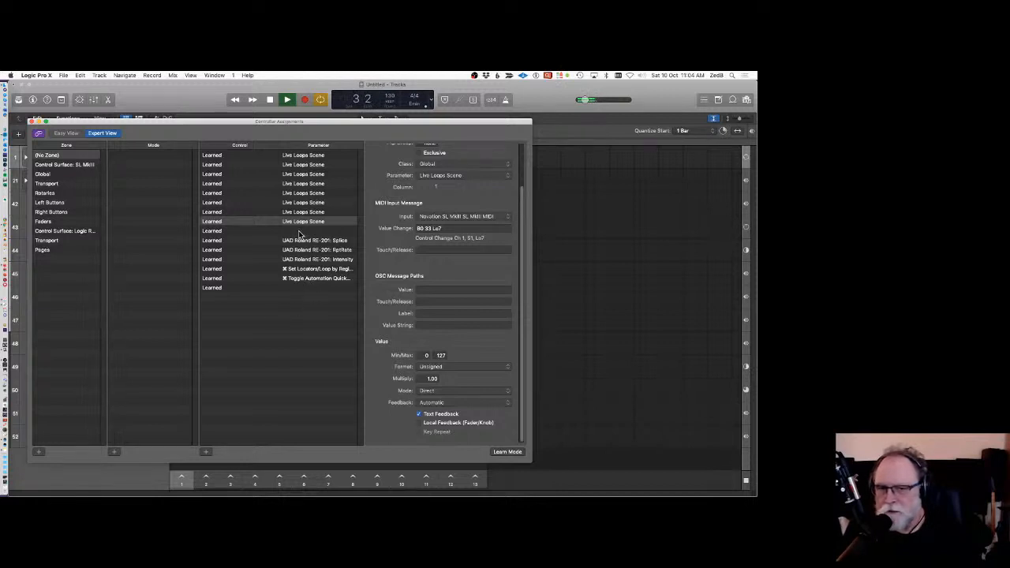
Select the learned Live Loops Scene assignments in the list, then close the Controller Assignments window.
click(264, 157)
shift+click(269, 221)
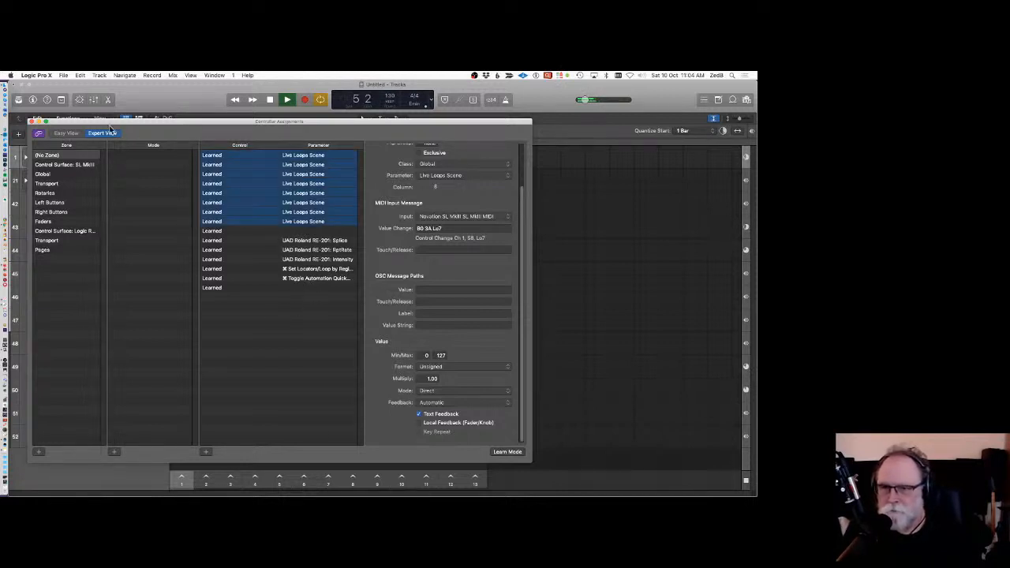
click(32, 121)
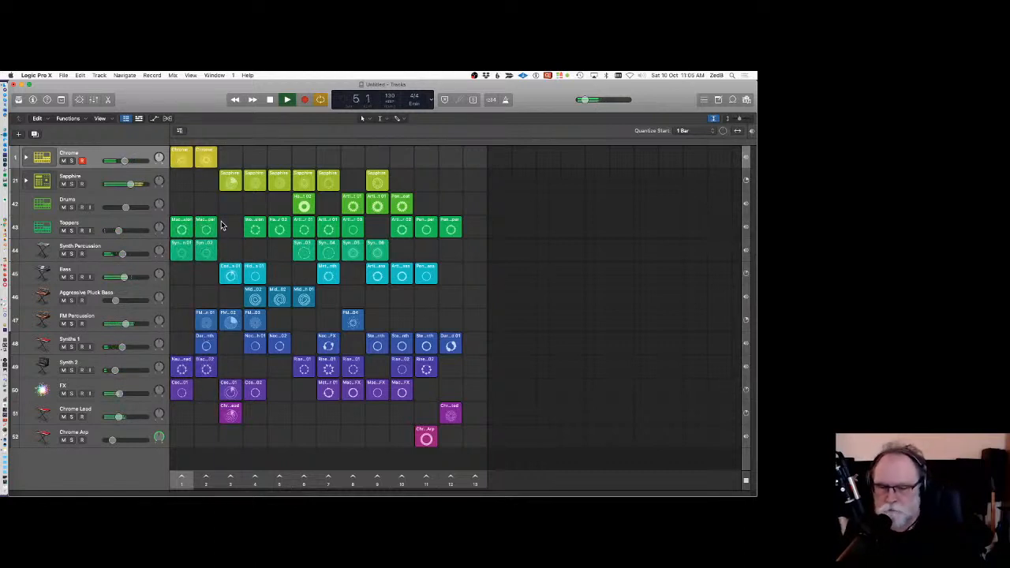
Stop playback, show the inspector and select the first Chrome cell.
click(269, 102)
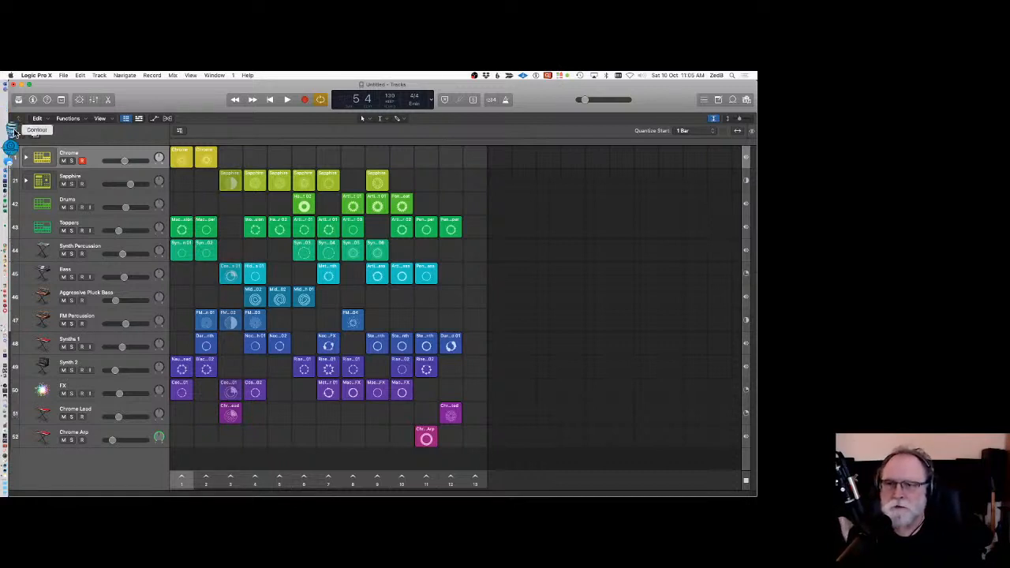
click(32, 99)
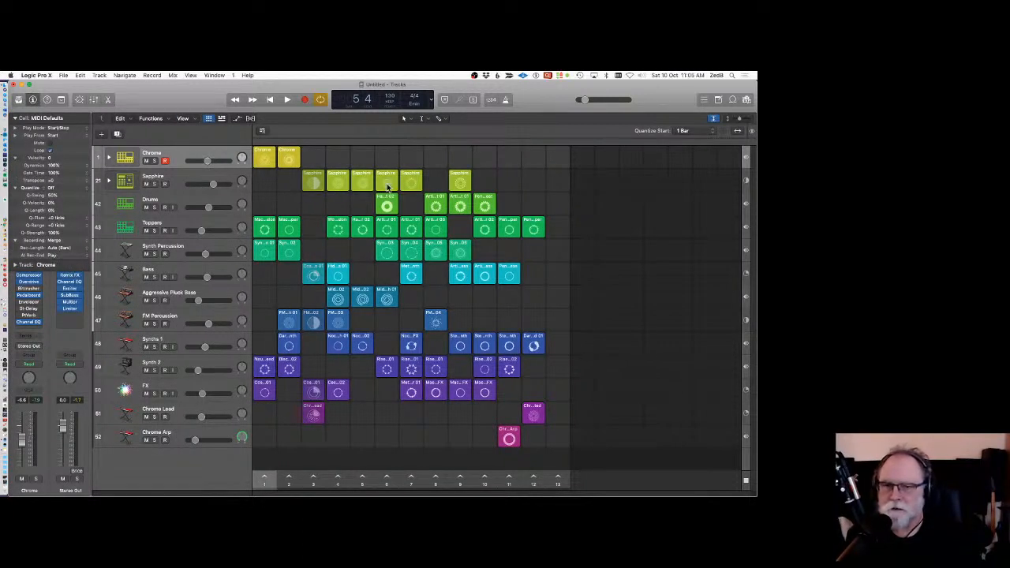
click(265, 154)
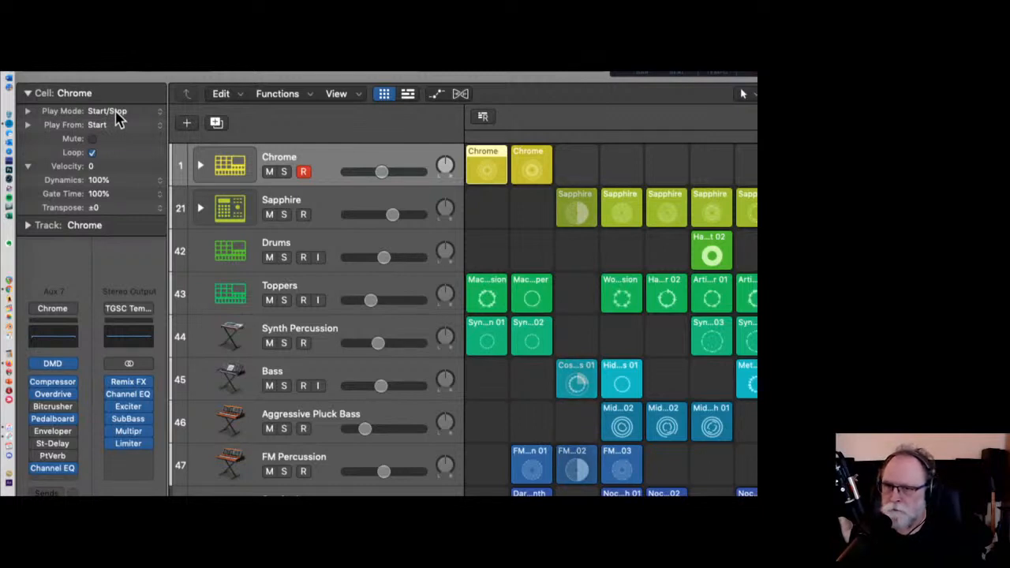
Examine the Chrome cell's Play Mode, Play From and other cell parameters in the inspector.
click(118, 117)
click(162, 130)
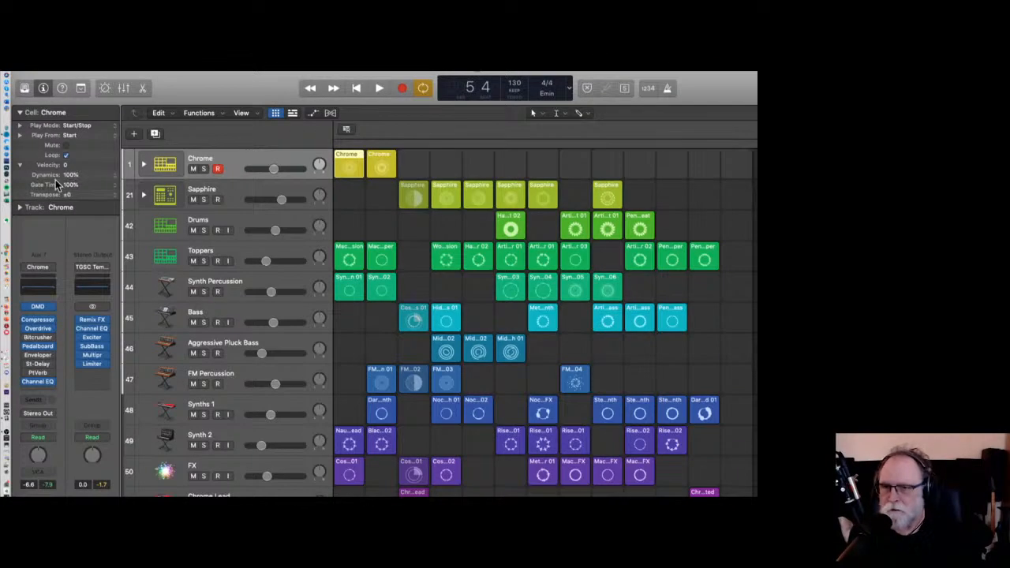
click(20, 136)
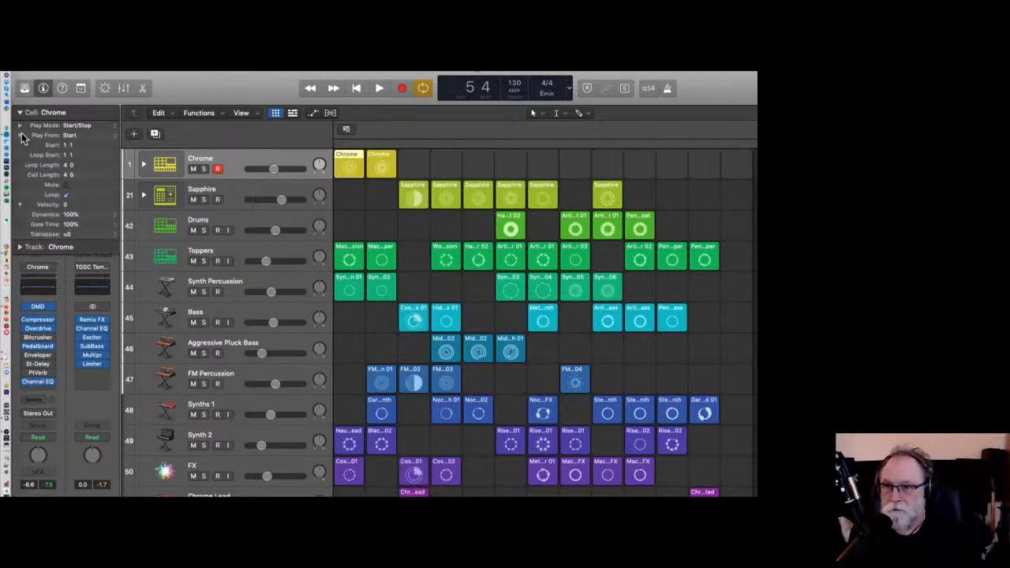
click(20, 126)
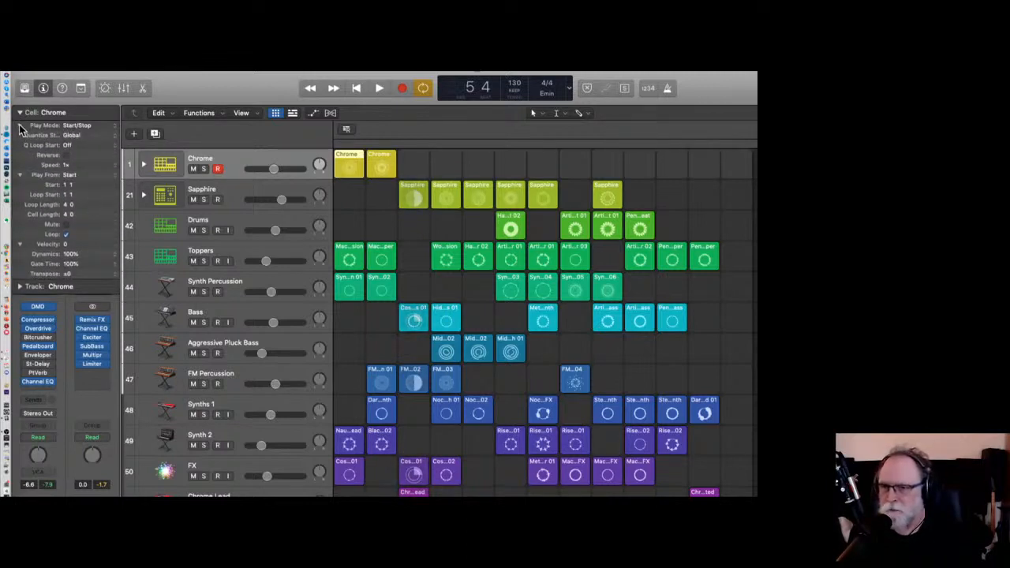
click(20, 127)
click(19, 135)
click(20, 165)
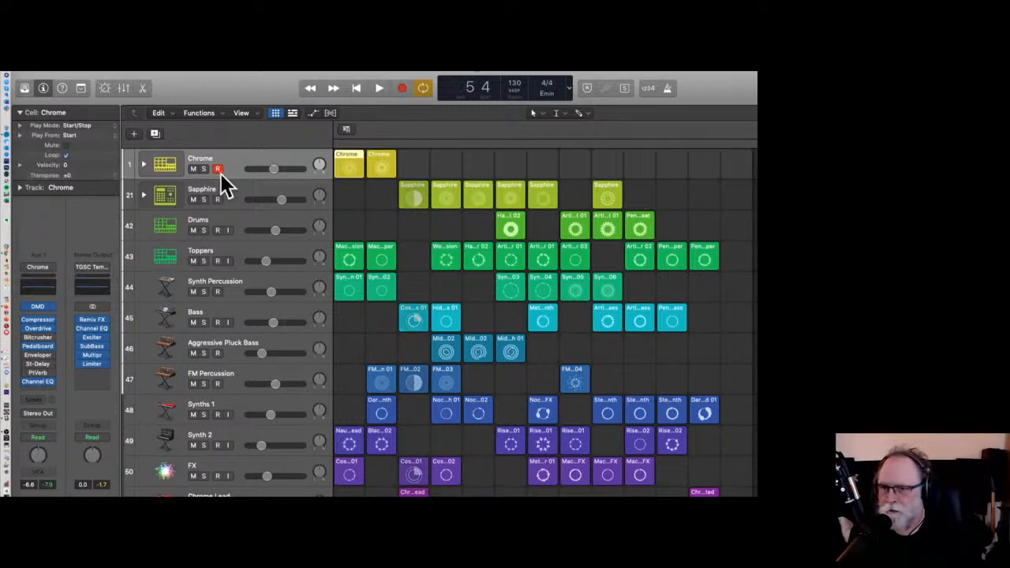
Select the first Toppers cell and open it in the audio editor.
mouse_move(406, 170)
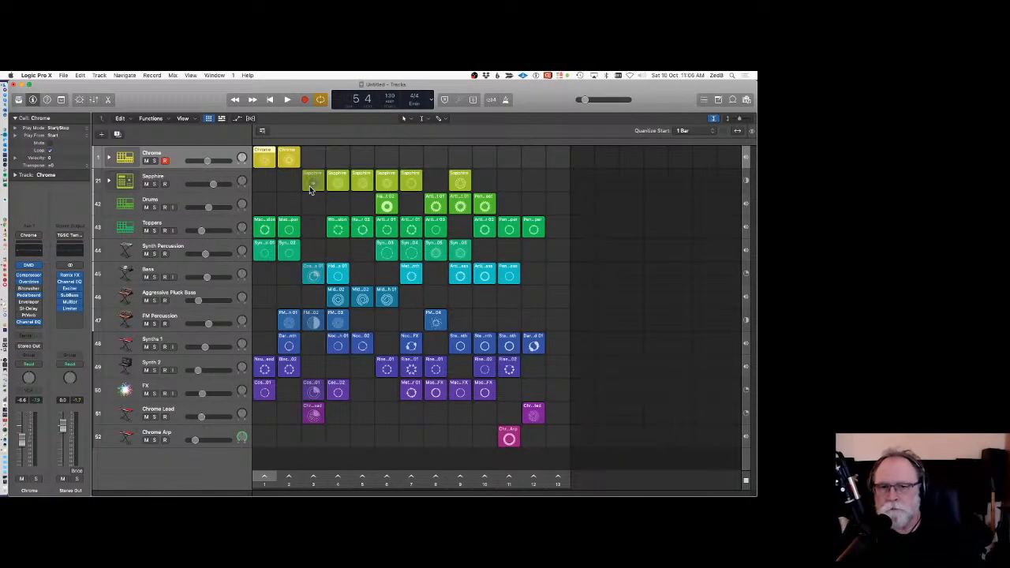
click(264, 226)
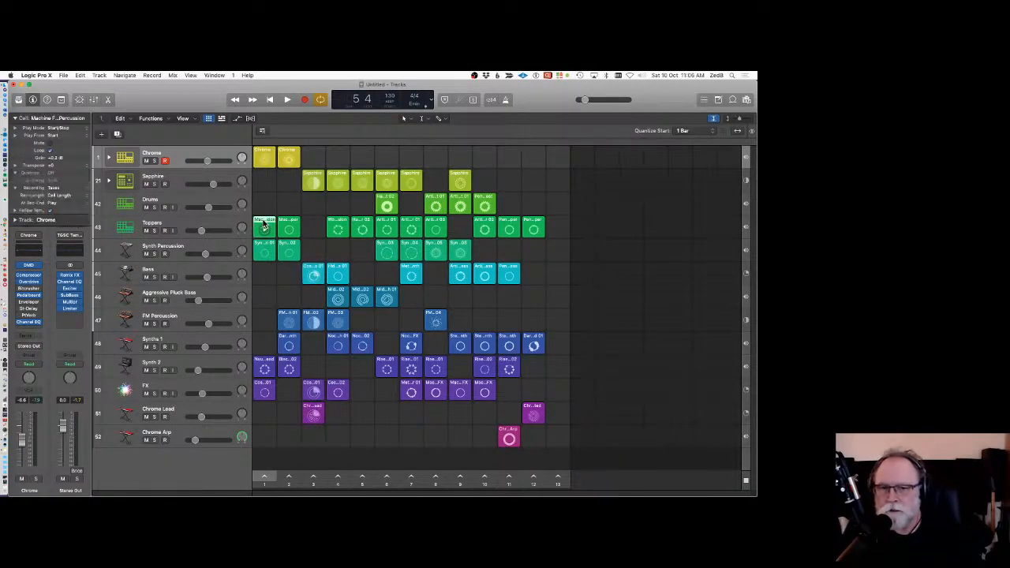
double_click(265, 226)
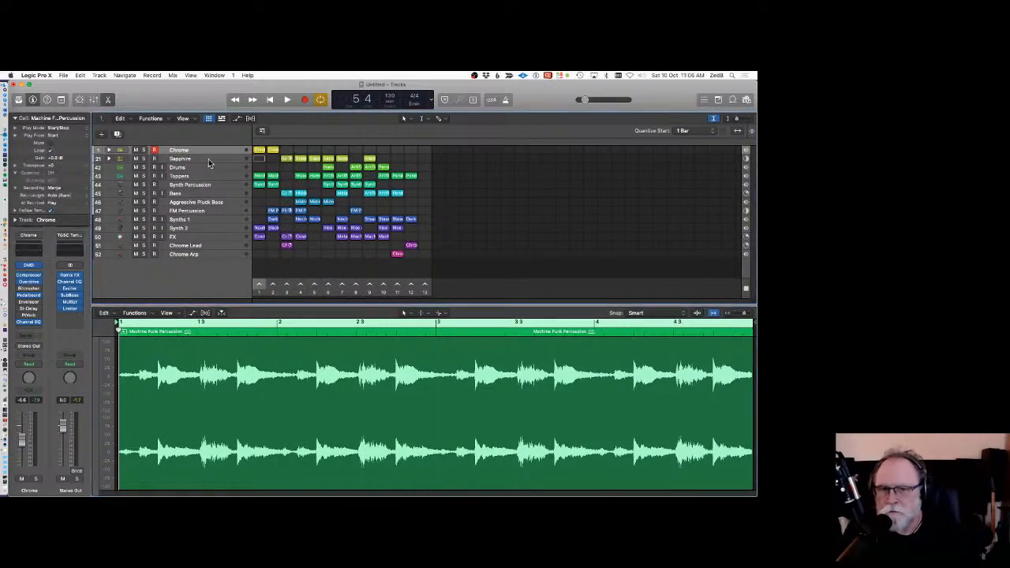
Open a Sapphire cell in the Step Sequencer and scroll through its drum rows.
click(259, 158)
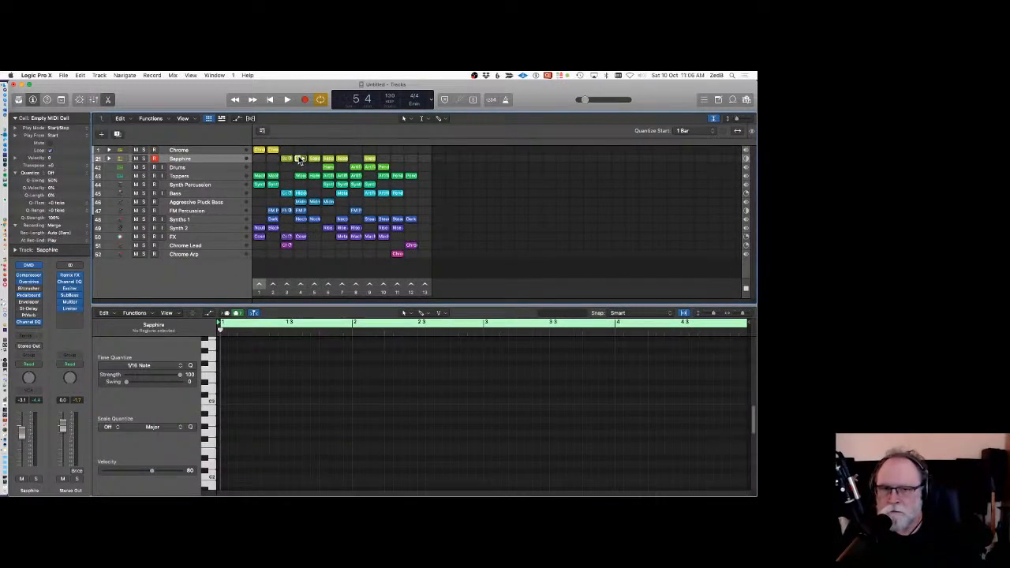
click(300, 161)
key(e)
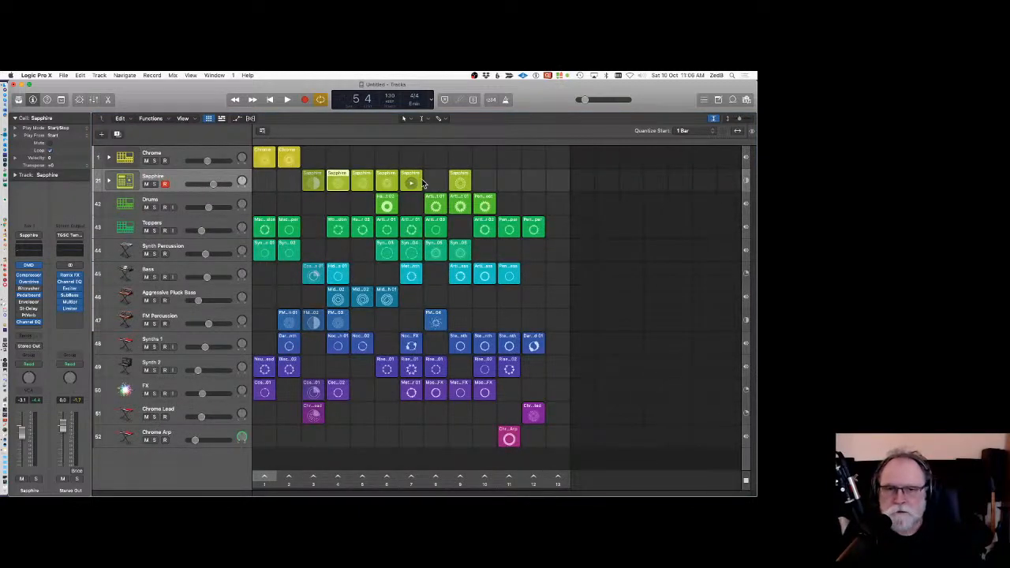
double_click(340, 177)
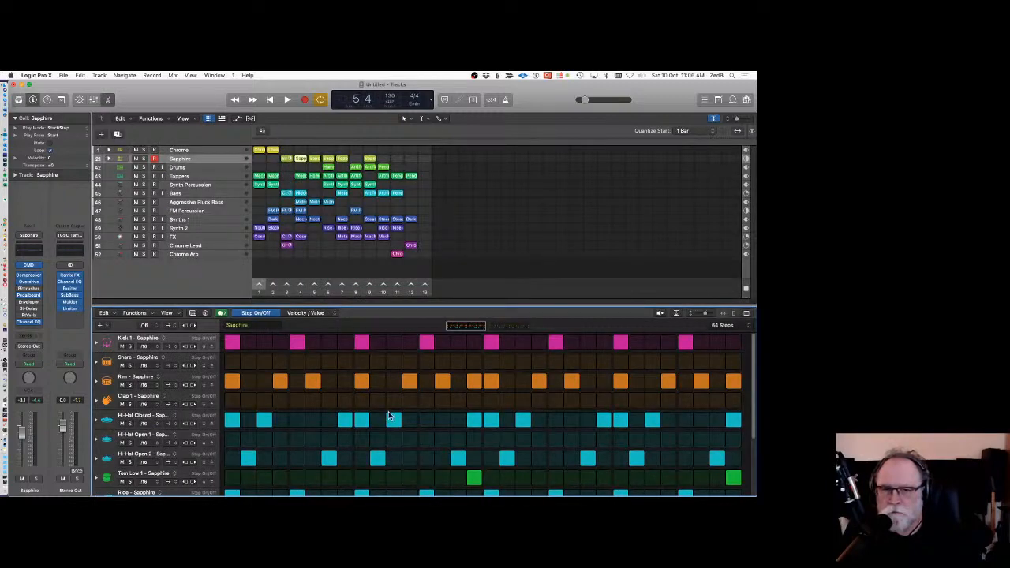
scroll(388, 412, down, 2)
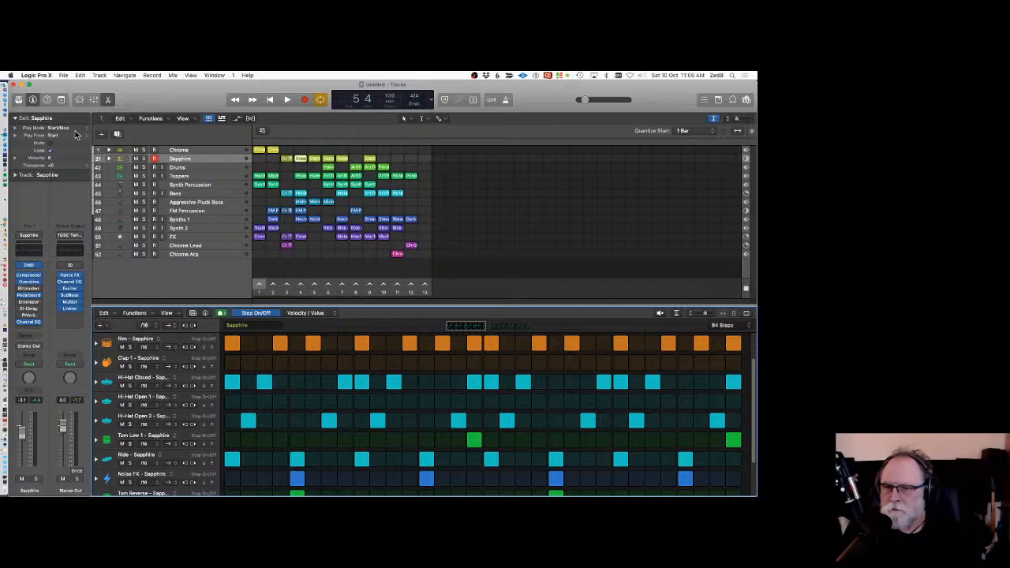
Start a new project from a template, closing the current project without saving it.
click(63, 75)
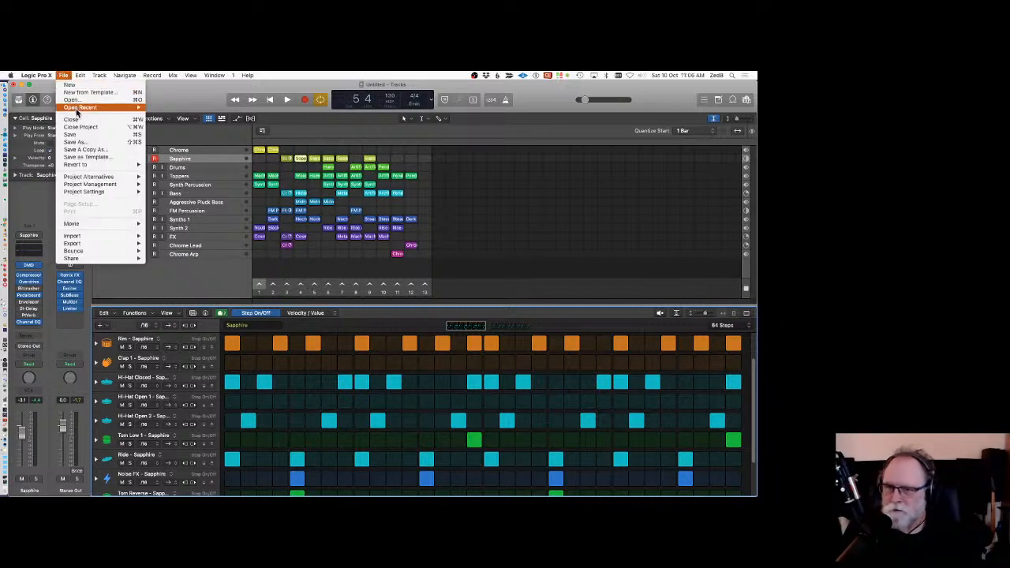
mouse_move(79, 109)
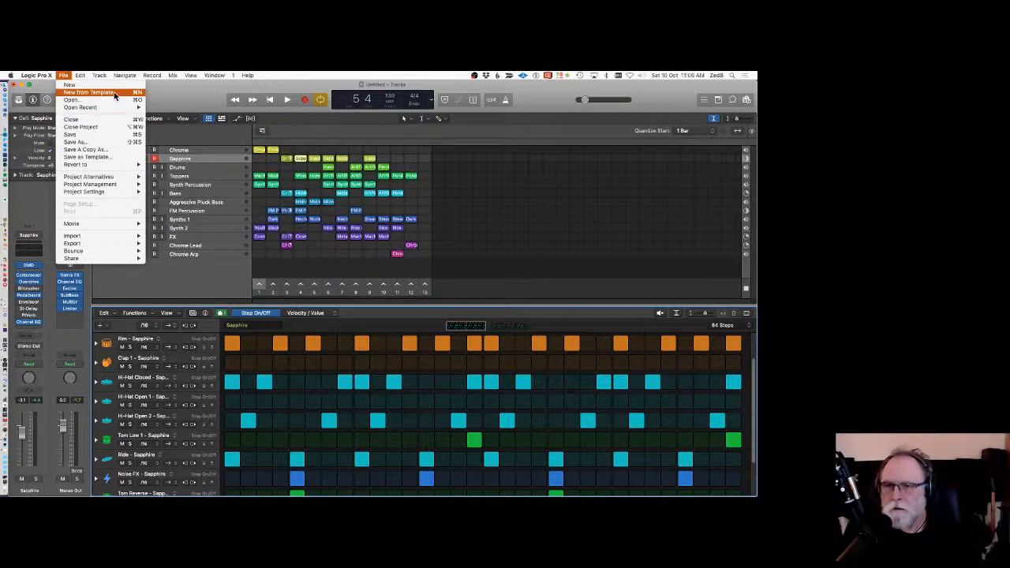
click(114, 96)
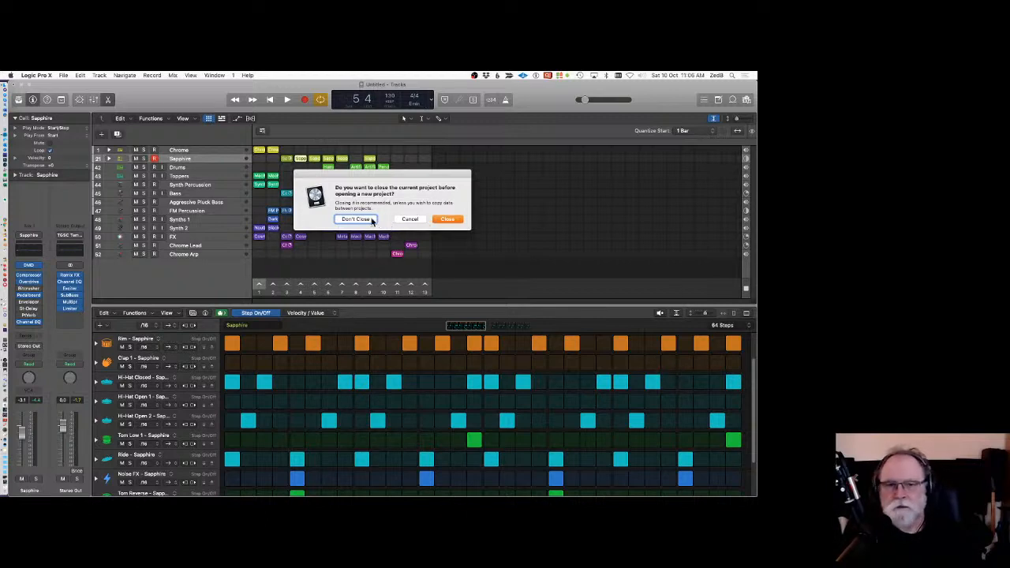
click(460, 219)
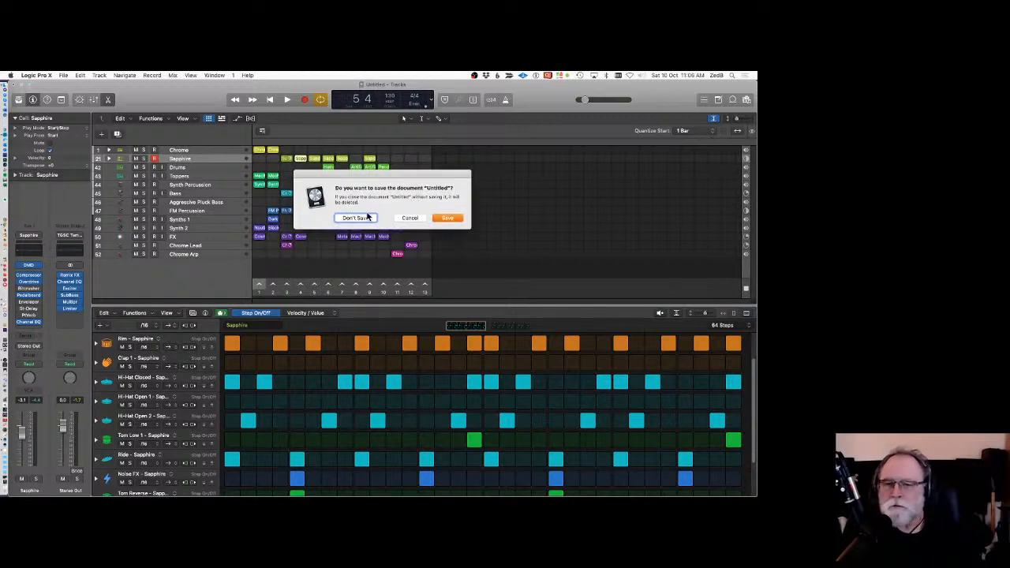
click(355, 218)
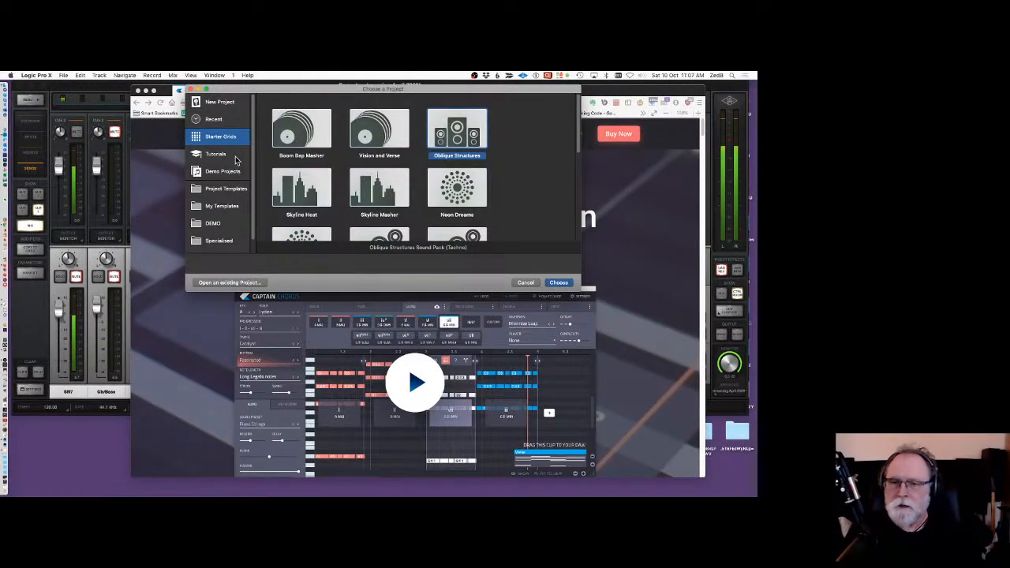
Browse the template categories and create the project from the Logic Stuff Only template in My Templates.
click(217, 225)
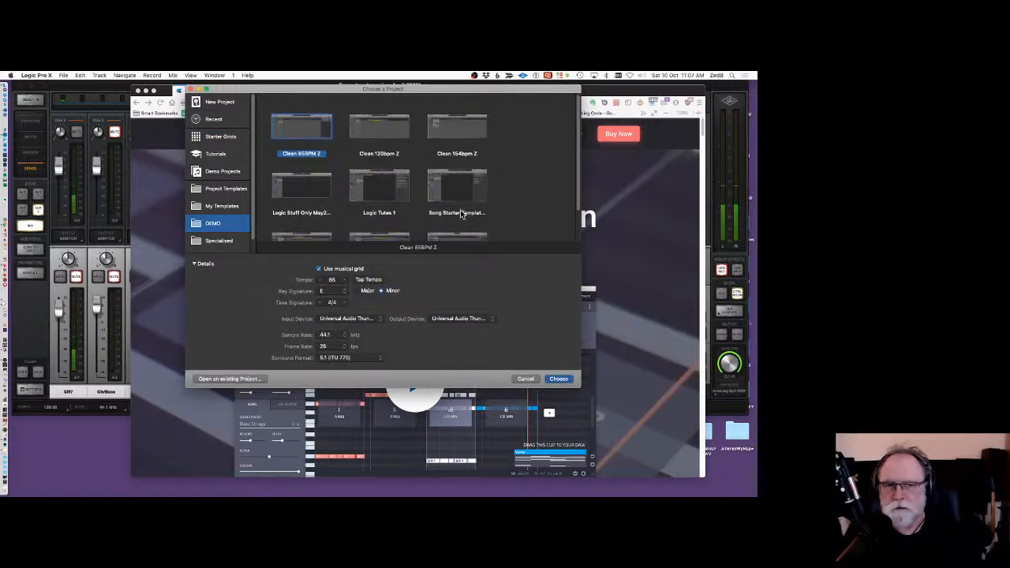
scroll(461, 213, down, 1)
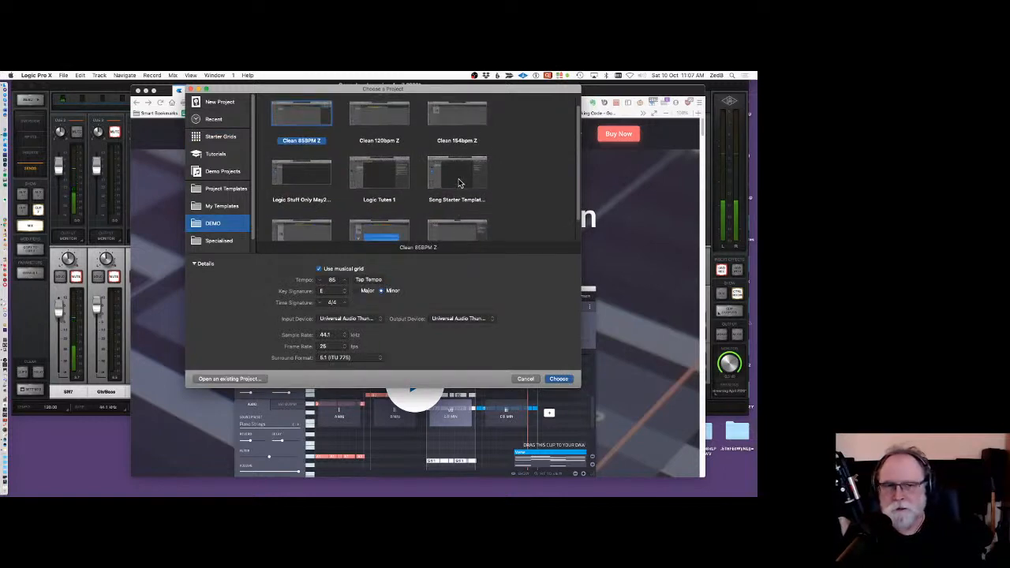
scroll(461, 205, down, 2)
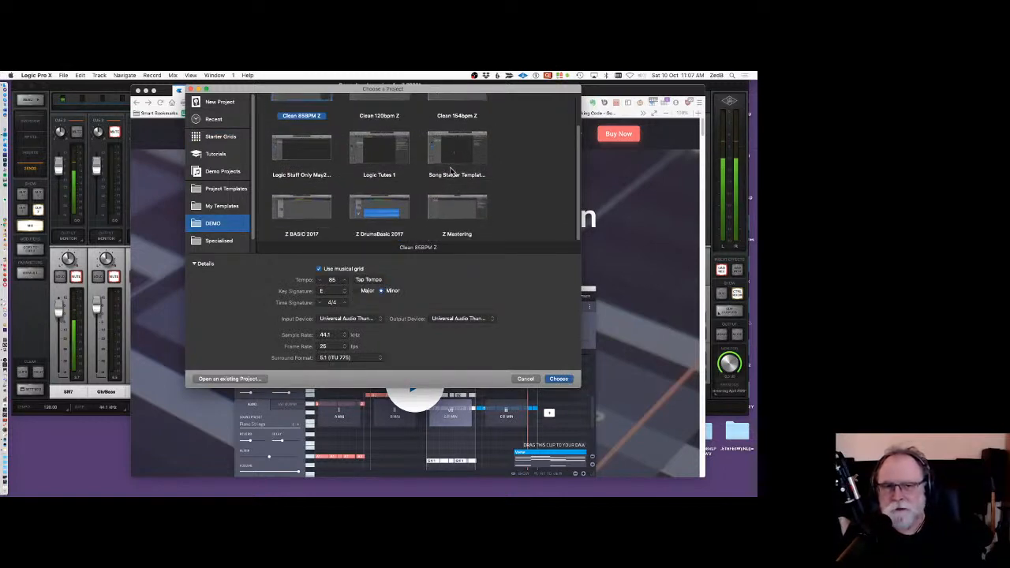
click(222, 207)
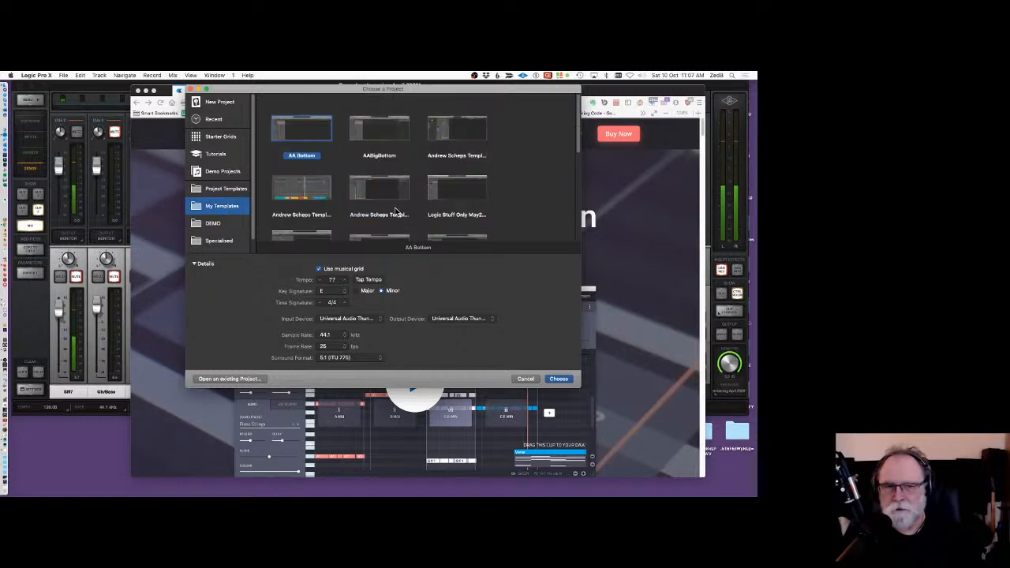
click(453, 193)
click(559, 380)
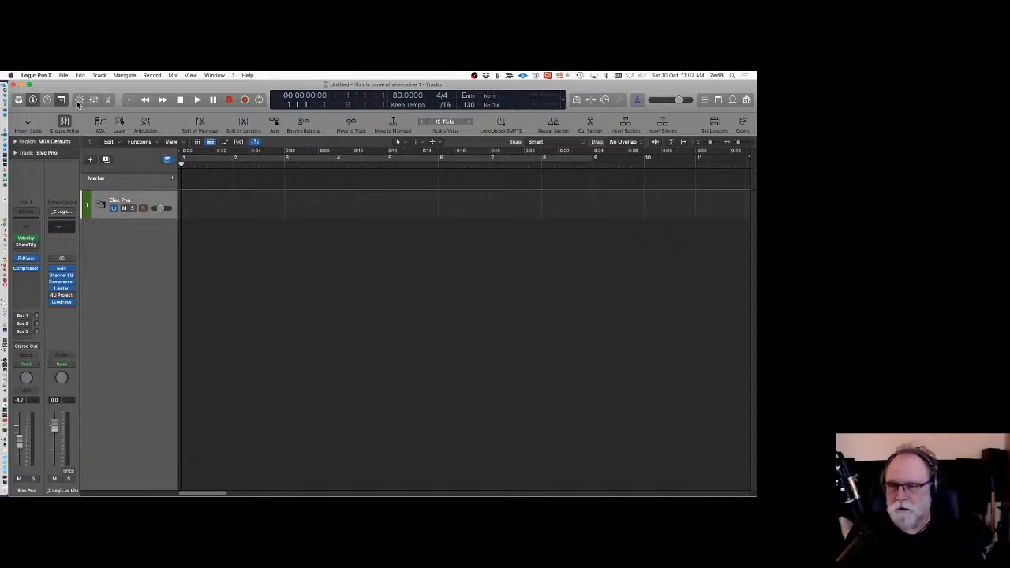
click(64, 75)
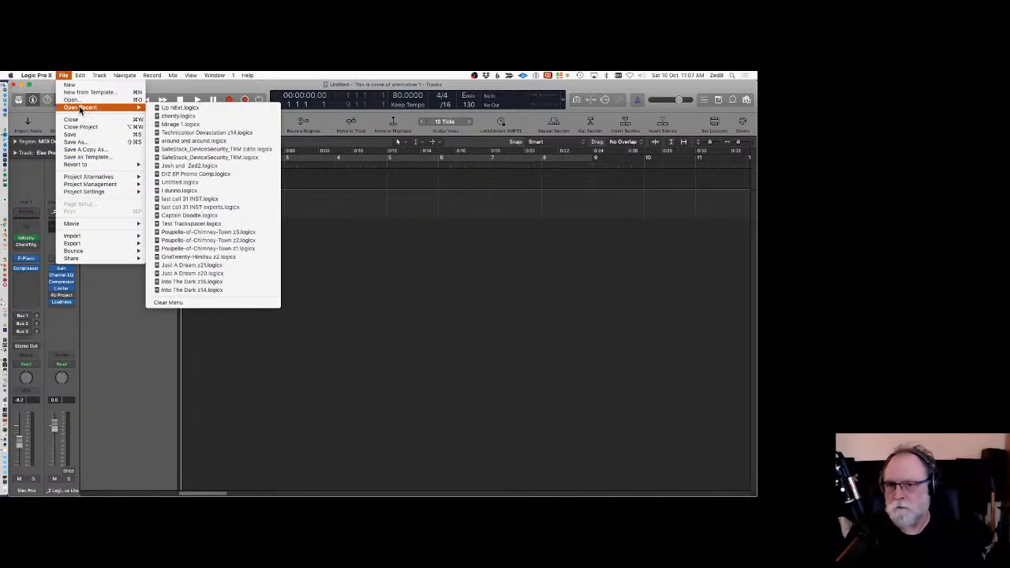
click(86, 93)
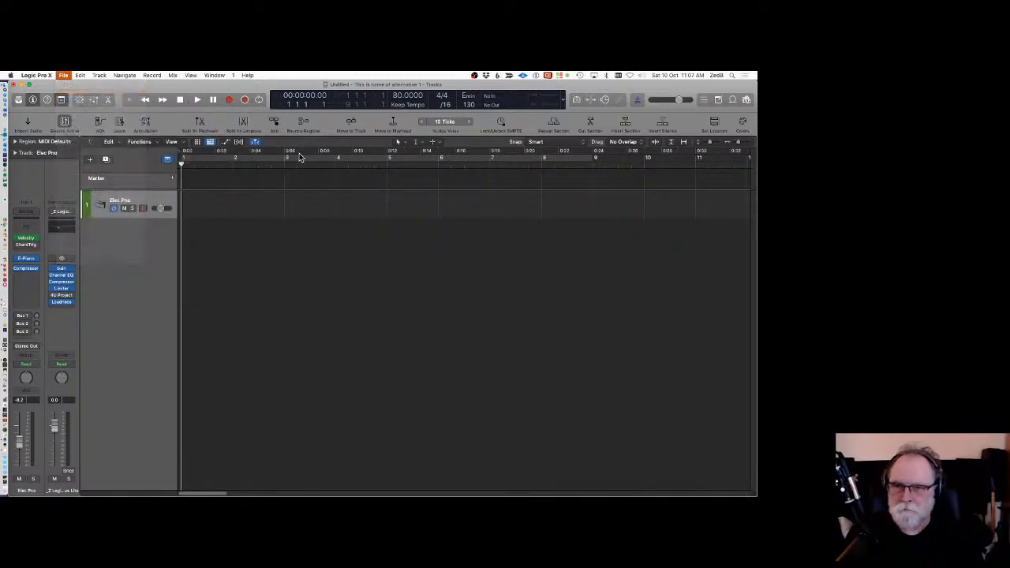
click(410, 218)
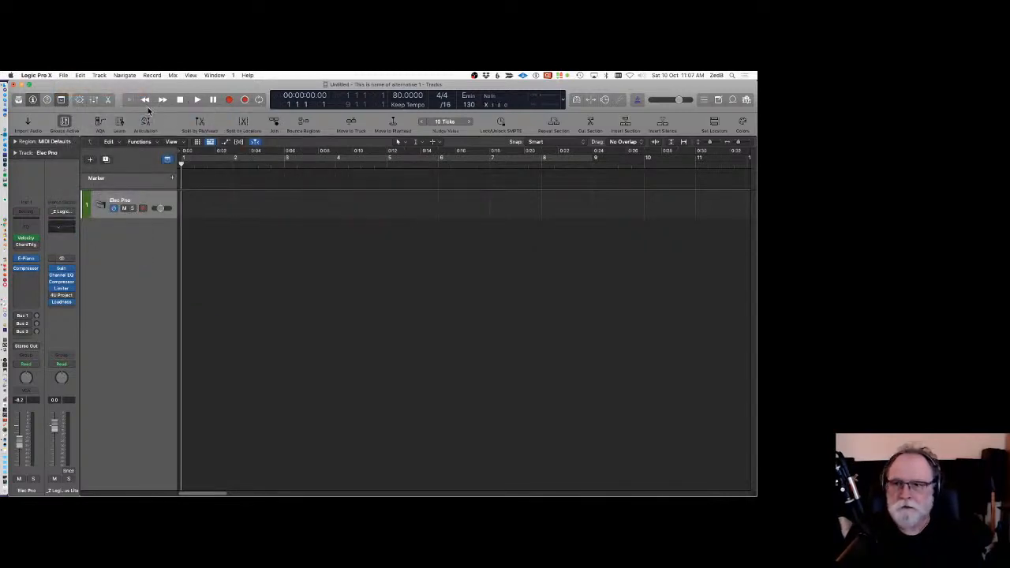
Save the new project as Zed Demo 1 in the Logic folder.
click(64, 75)
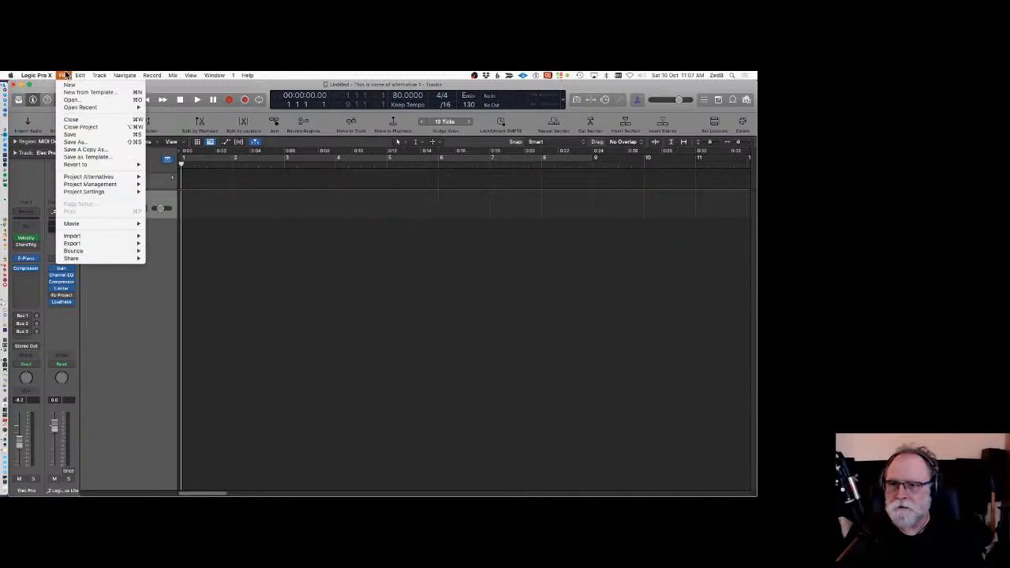
click(78, 142)
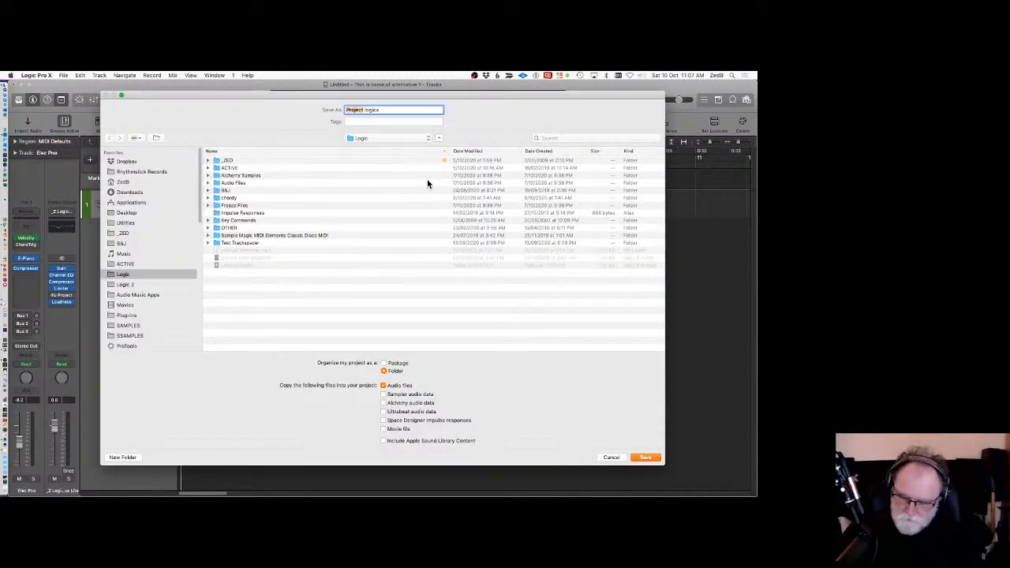
text(Zed Dem)
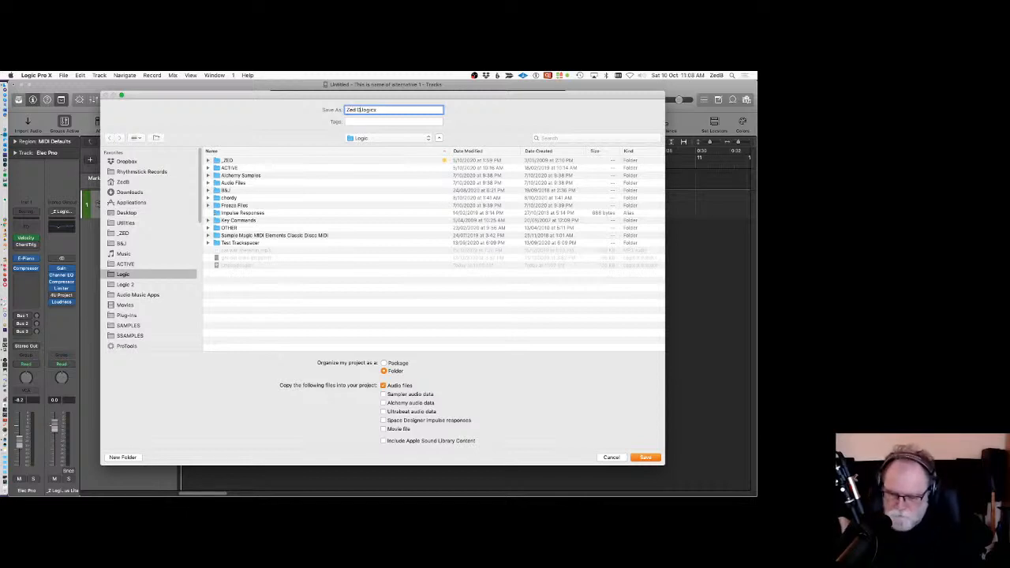
text(o 1 bi)
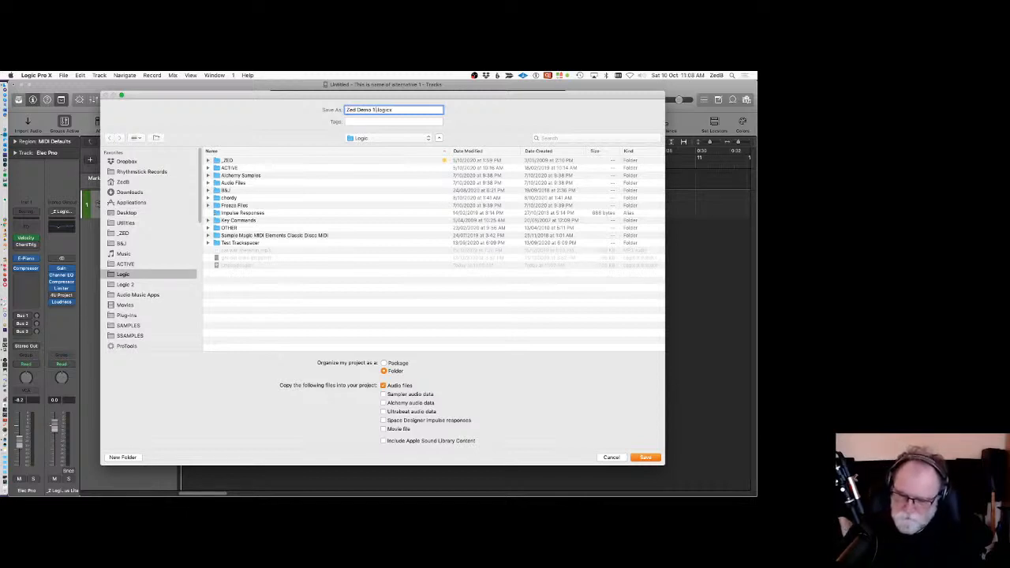
text(tcr)
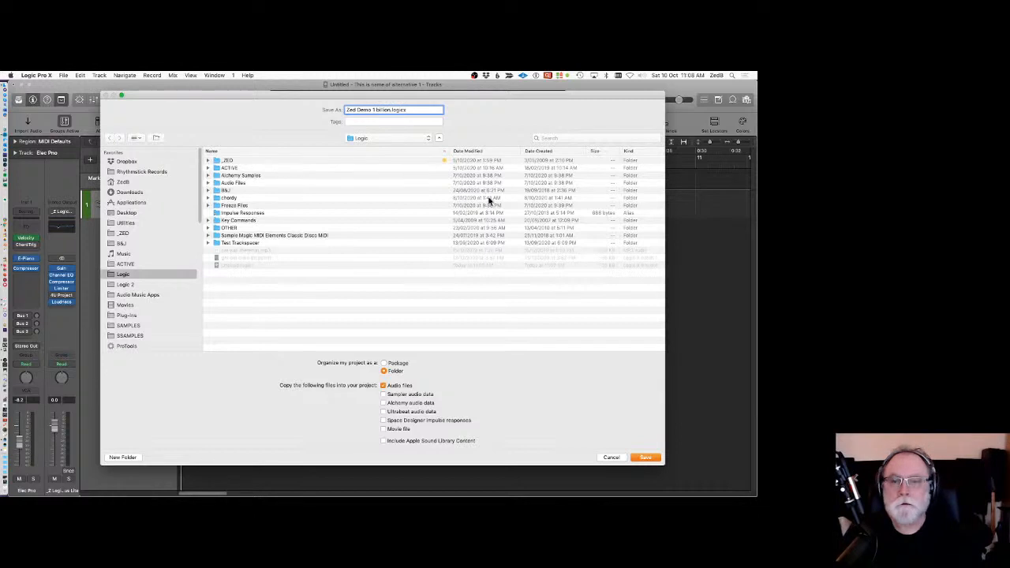
click(645, 459)
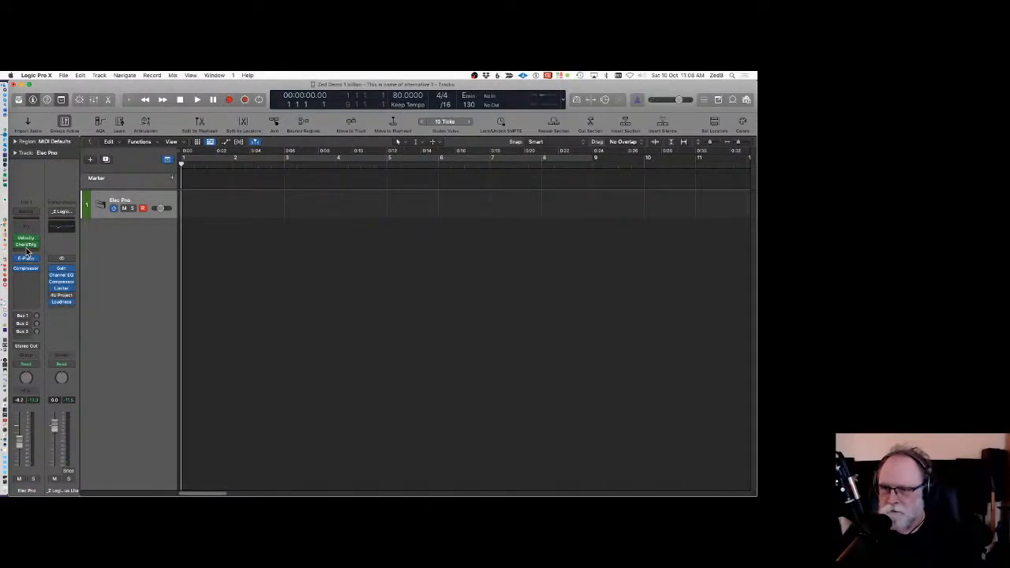
Remove and re-insert the Chord Trigger MIDI effect on the Elec Pno track, then reposition its window.
click(38, 247)
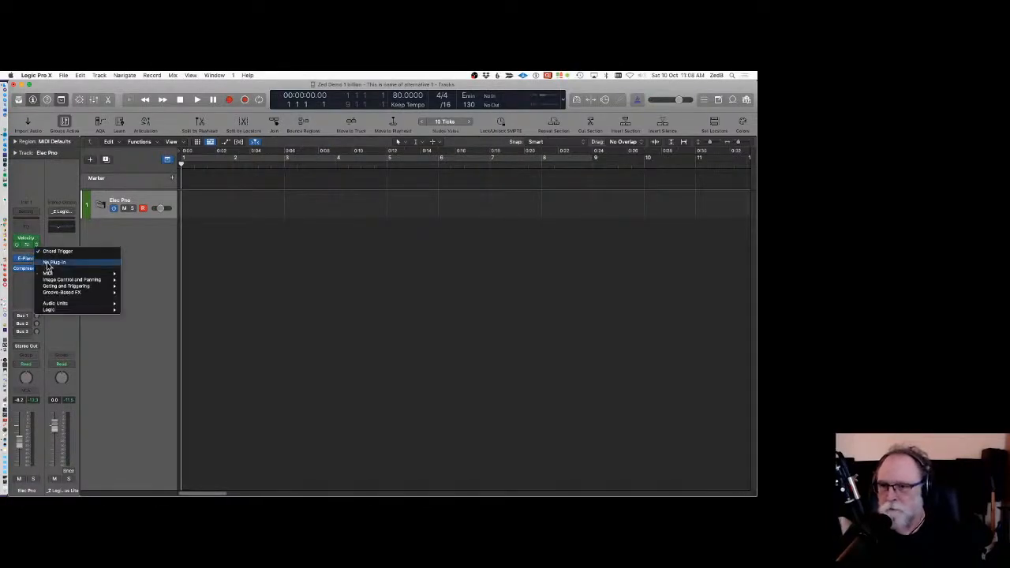
click(46, 264)
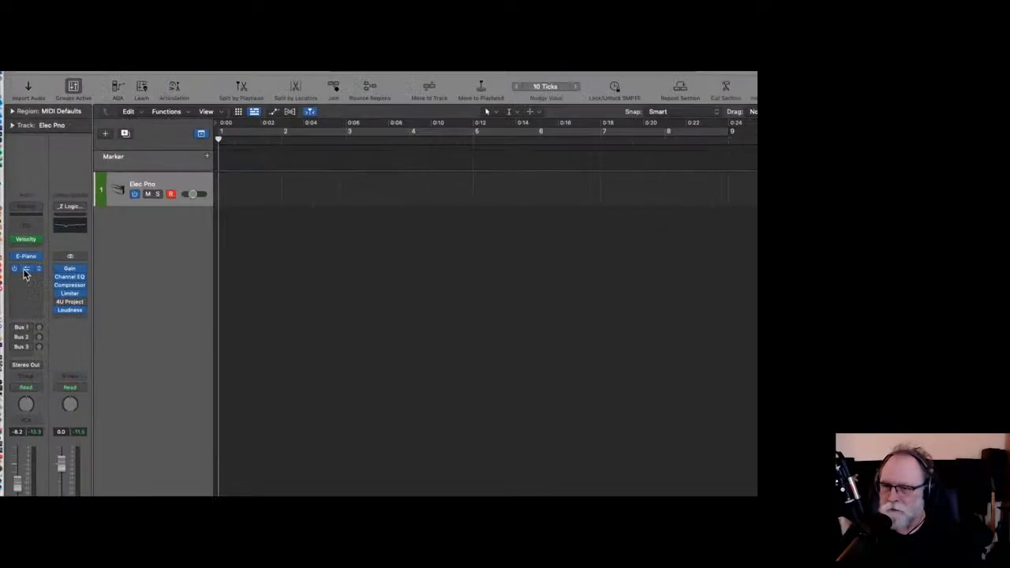
click(35, 245)
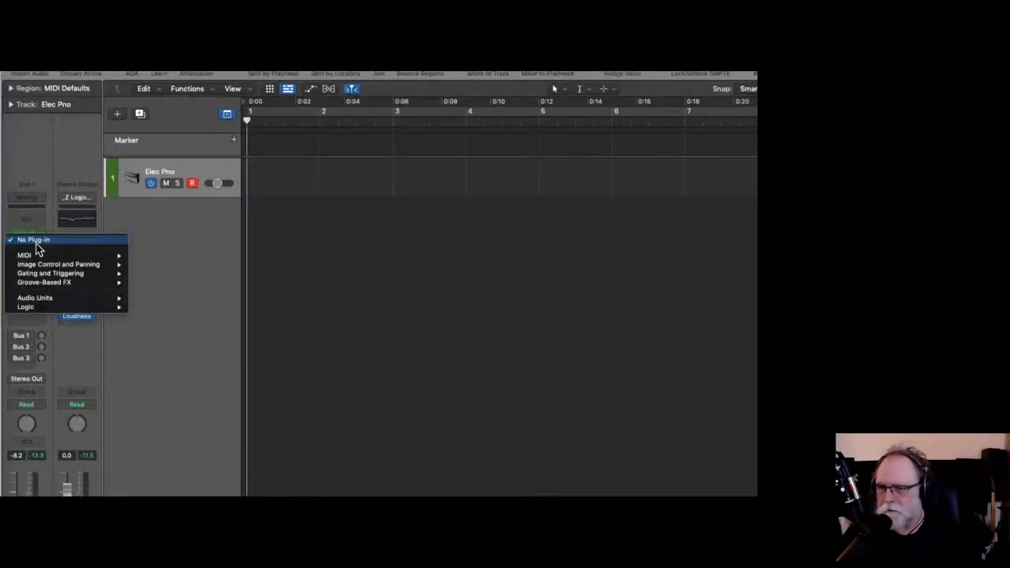
mouse_move(43, 255)
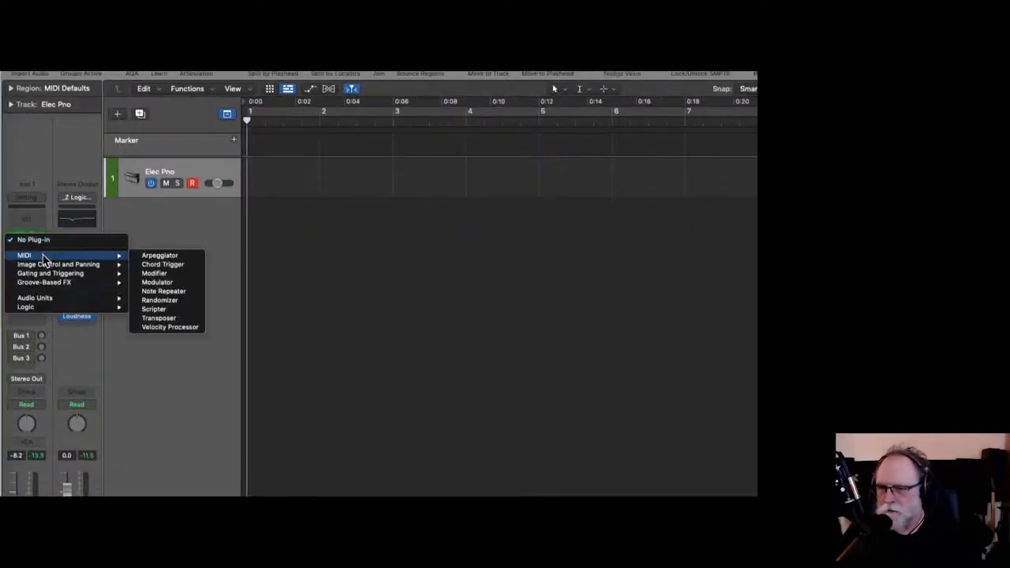
click(163, 264)
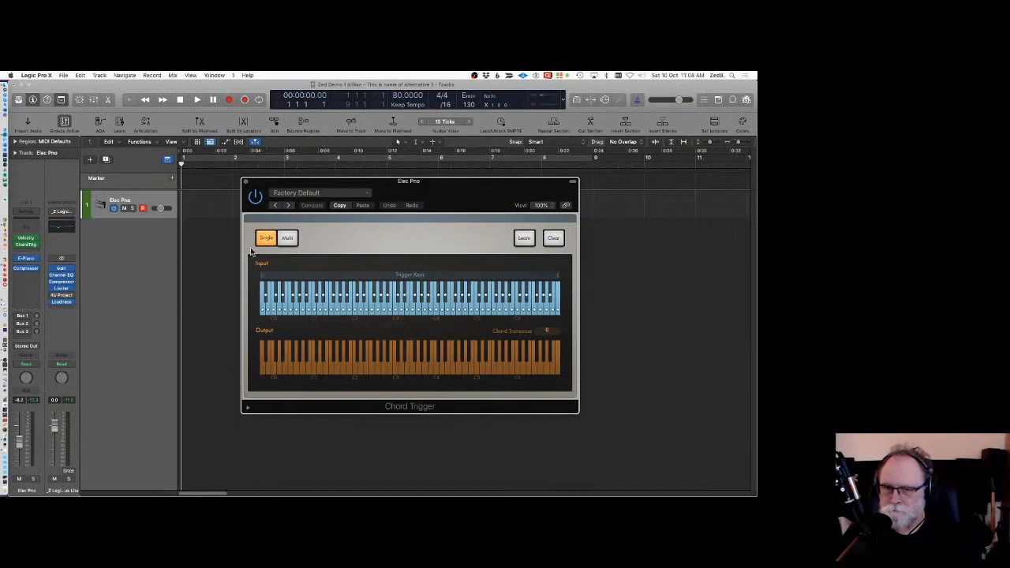
drag(441, 180, 411, 162)
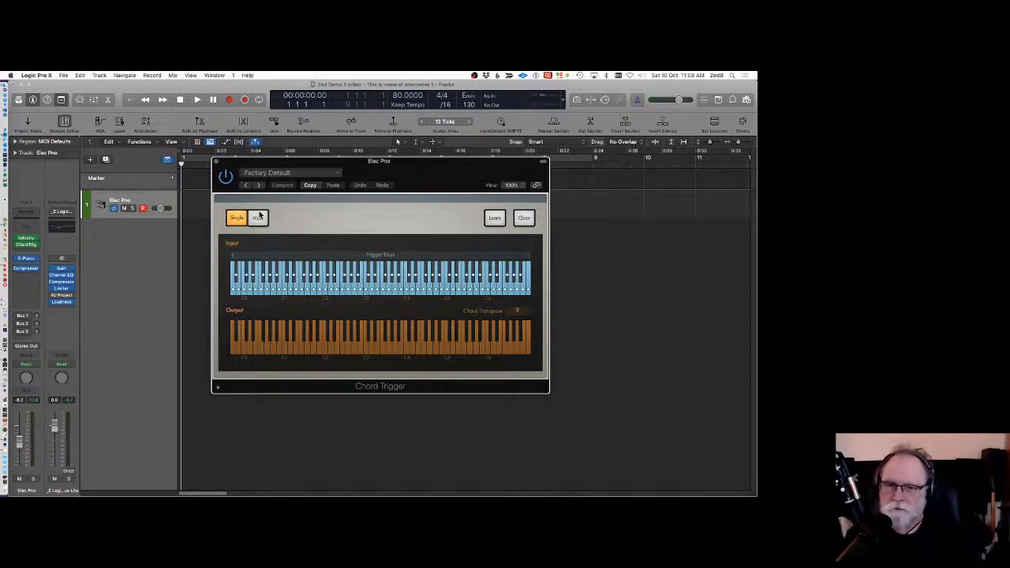
Load the Multi > Guitar Voicings > Major Barre Chords preset in Chord Trigger.
click(267, 175)
mouse_move(287, 341)
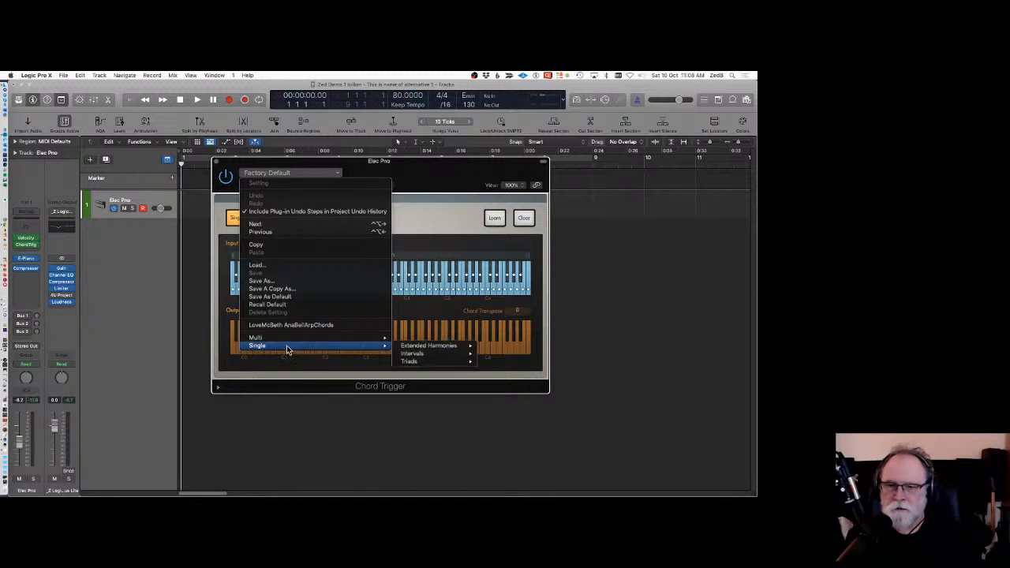
mouse_move(440, 345)
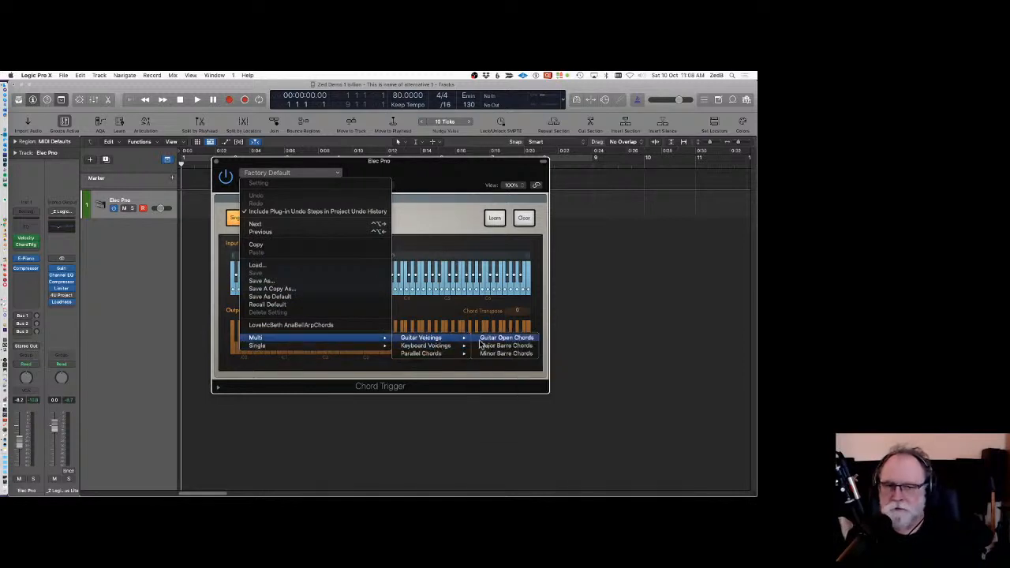
click(501, 347)
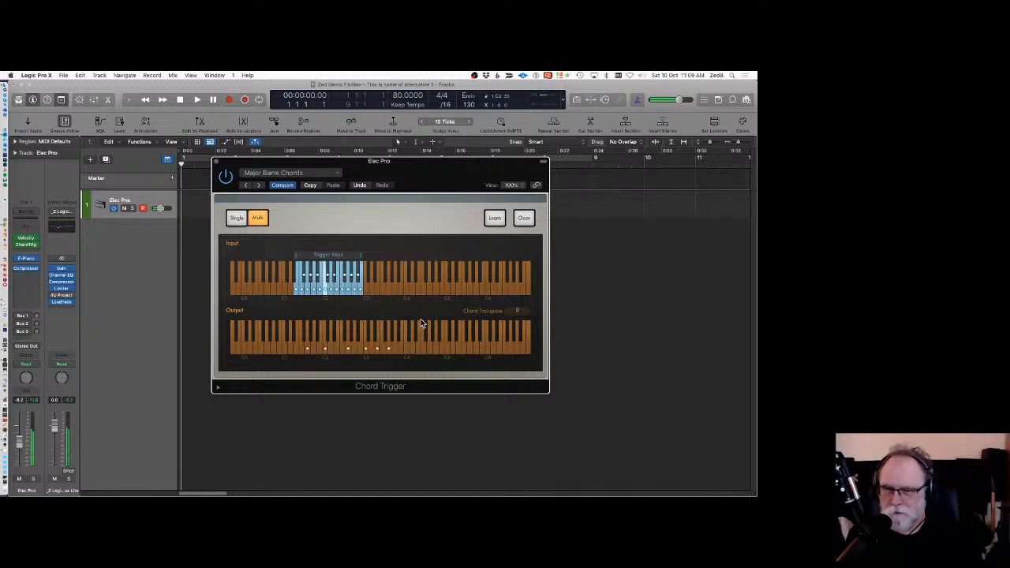
Load the Multi > Keyboard Voicings > Diatonic Left Hand preset in Chord Trigger.
click(278, 174)
mouse_move(300, 338)
mouse_move(410, 341)
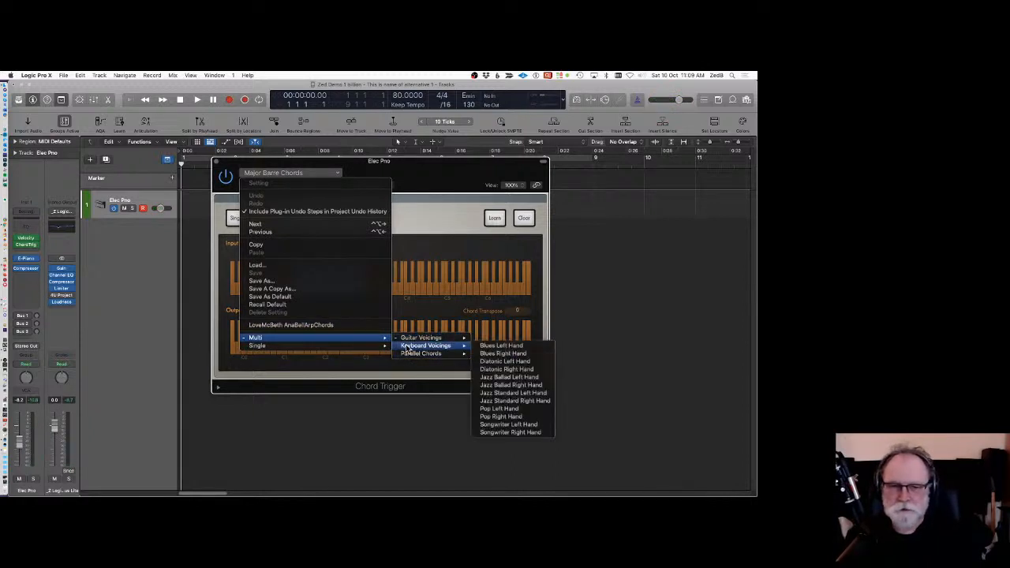
click(504, 361)
click(285, 289)
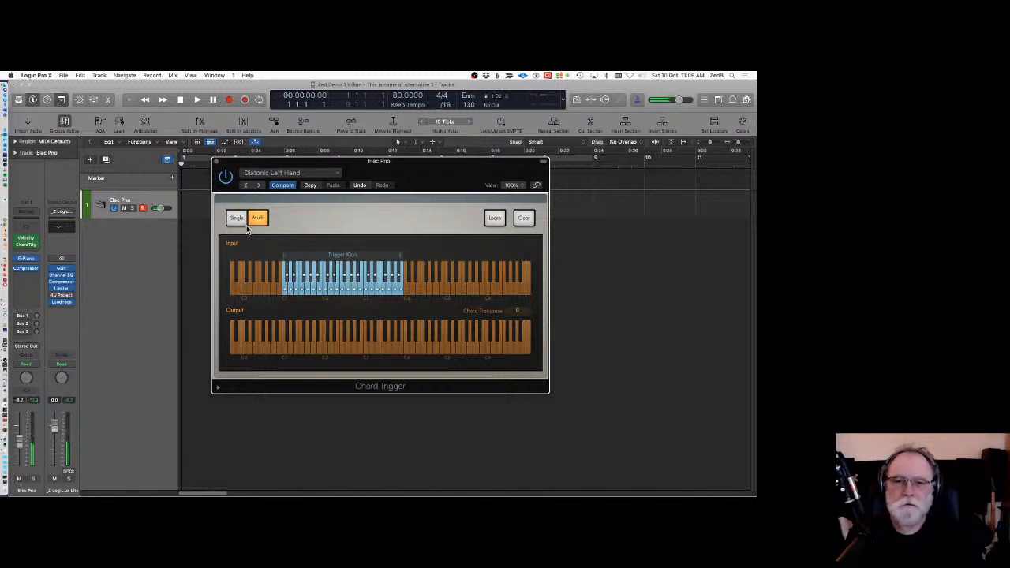
Switch Chord Trigger to Single mode and back to Multi, and shift the trigger key range down and back.
click(236, 218)
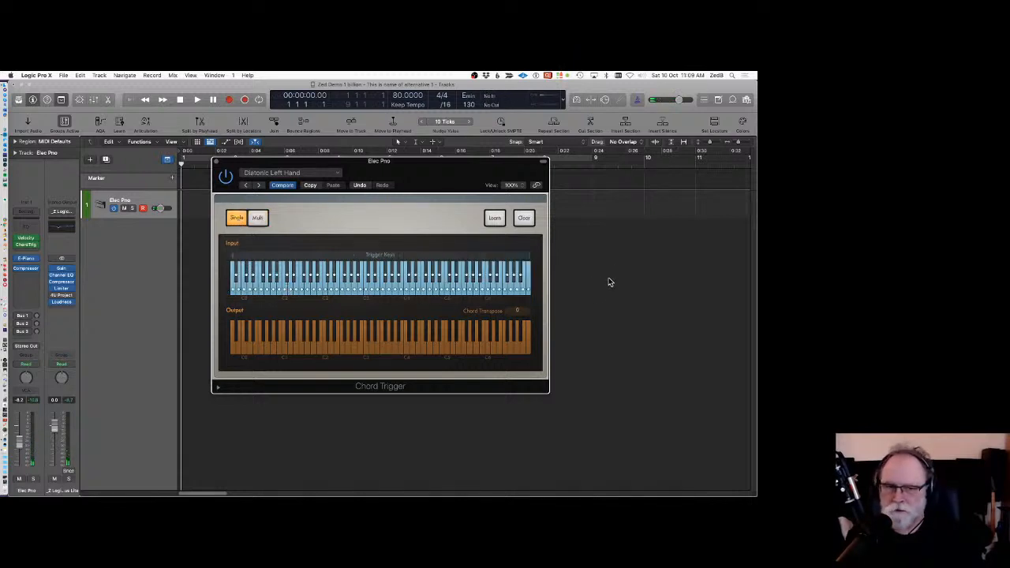
click(257, 219)
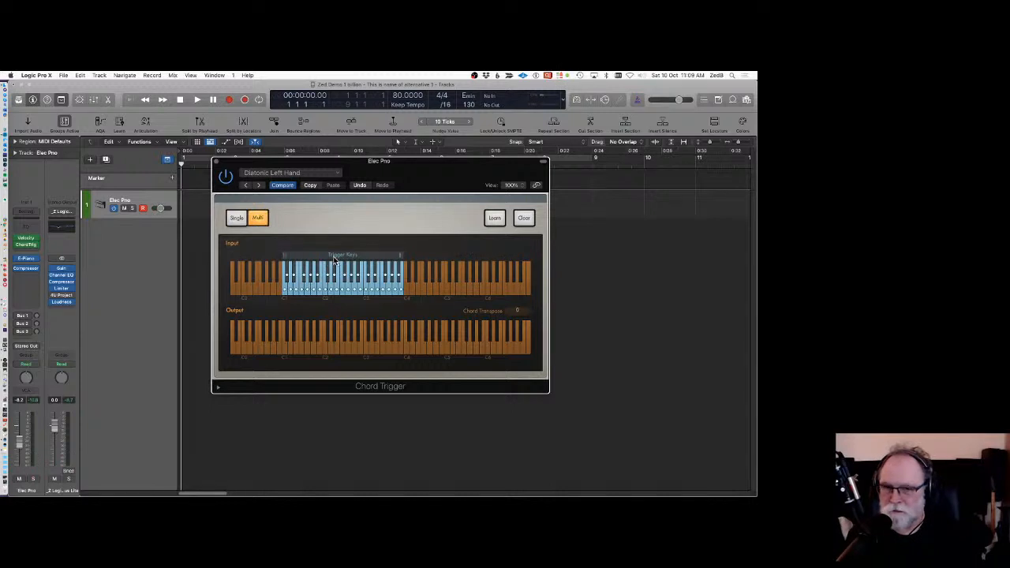
drag(341, 258, 288, 255)
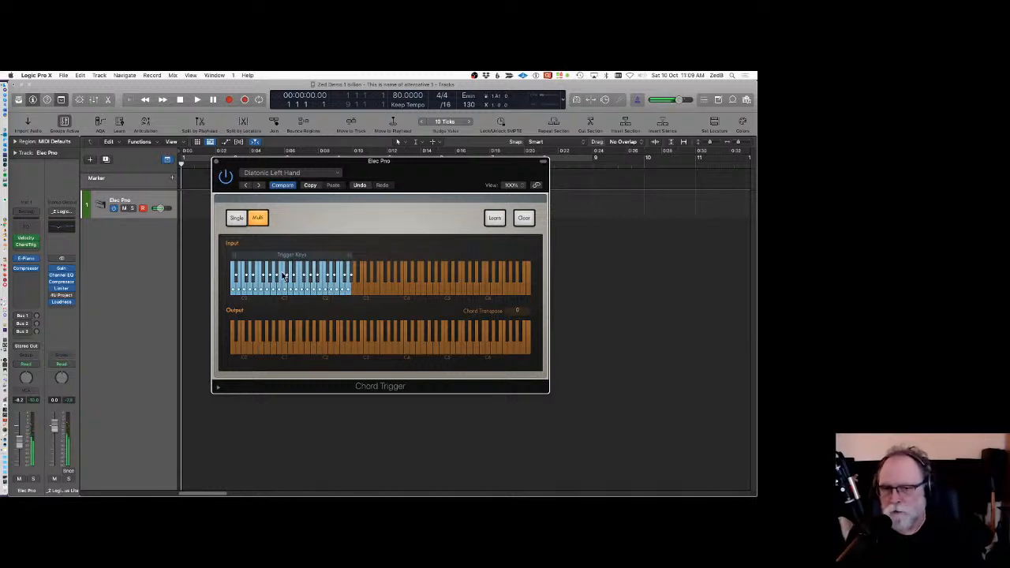
drag(289, 256, 336, 256)
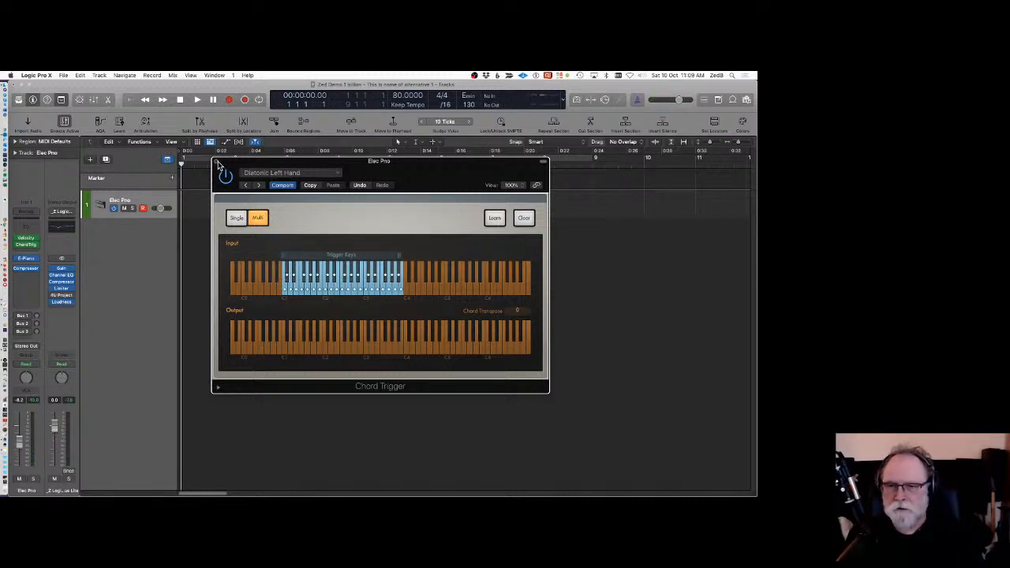
Close the Chord Trigger plug-in window.
click(216, 162)
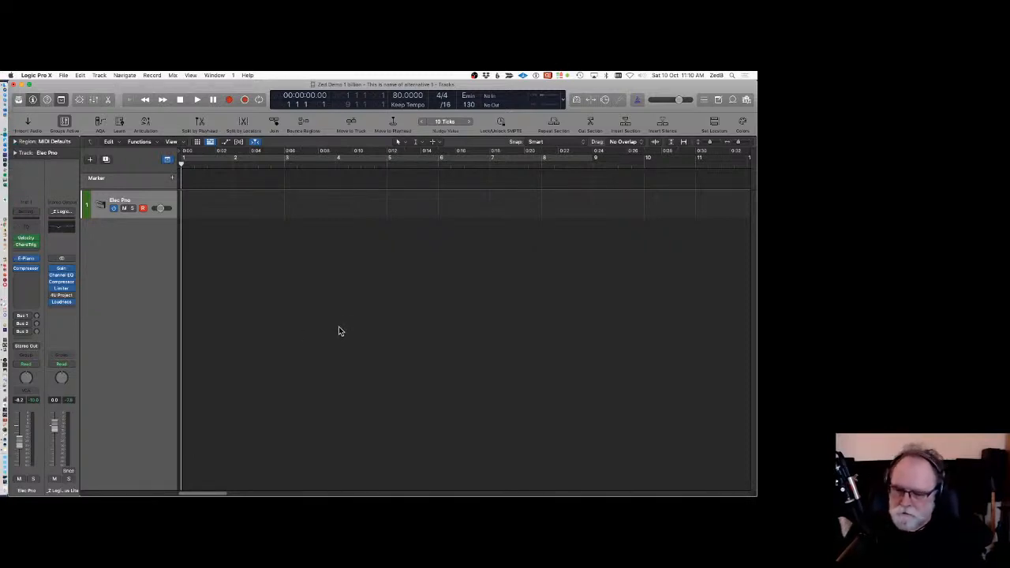
key(super+Tab)
key(super+Tab)
key(super+Tab)
key(super+Tab)
key(super+Tab)
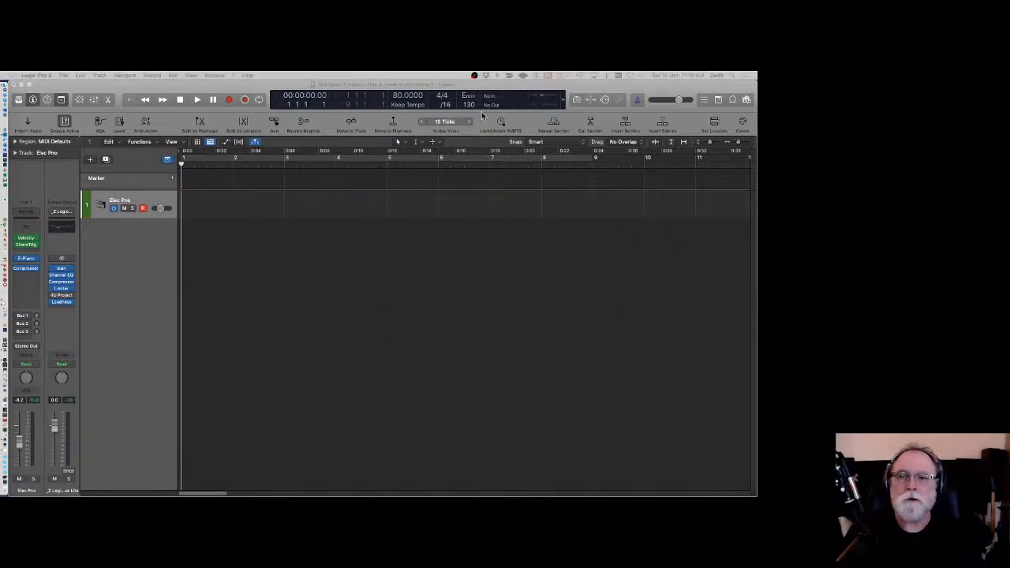
Switch to Firefox and scroll through the Captain Chords product page.
mouse_move(11, 292)
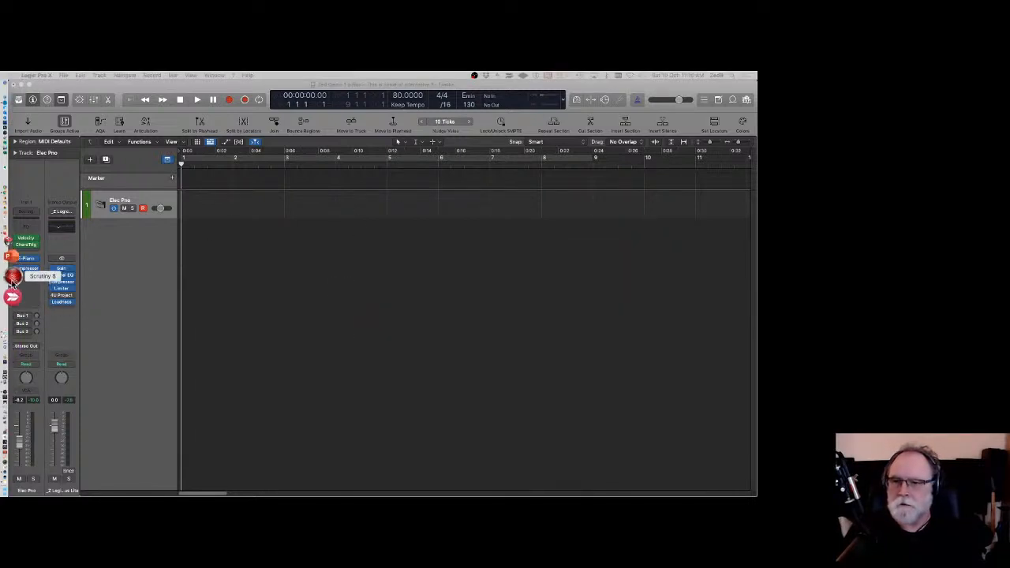
click(10, 260)
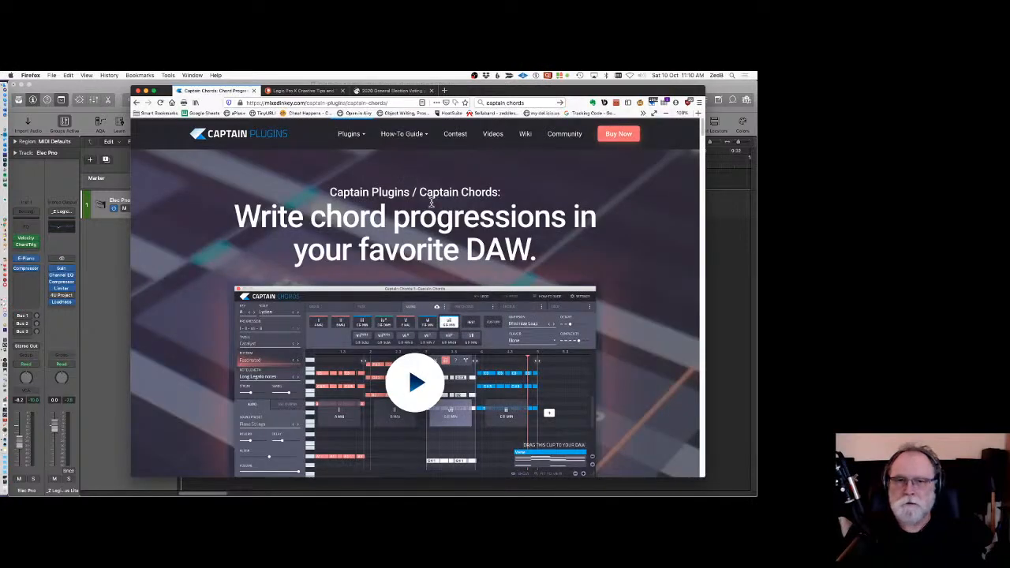
scroll(474, 389, down, 2)
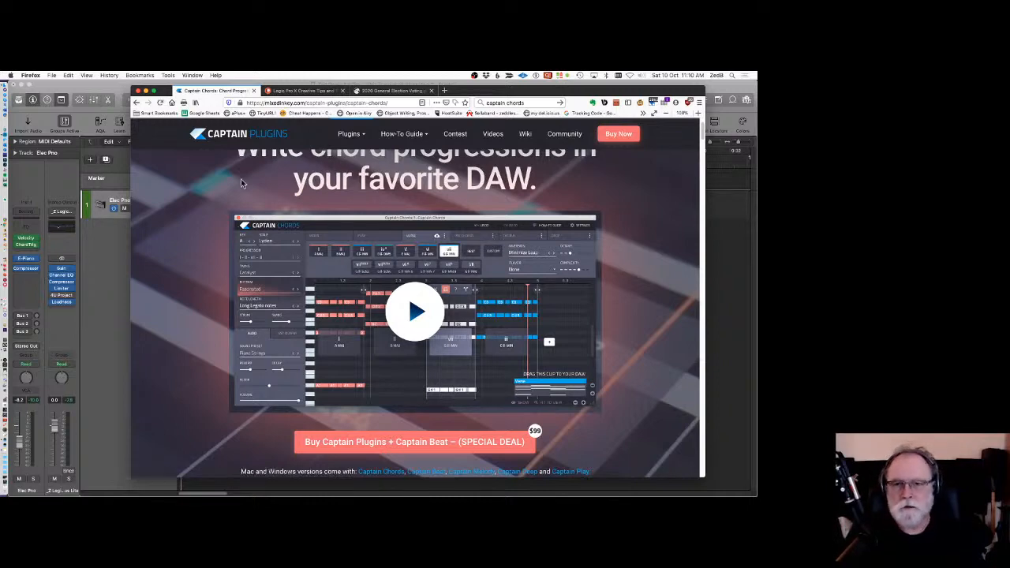
Return to Logic and insert the Captain Chords MIDI effect below Chord Trigger on the Elec Pno track, repositioning its window.
click(109, 92)
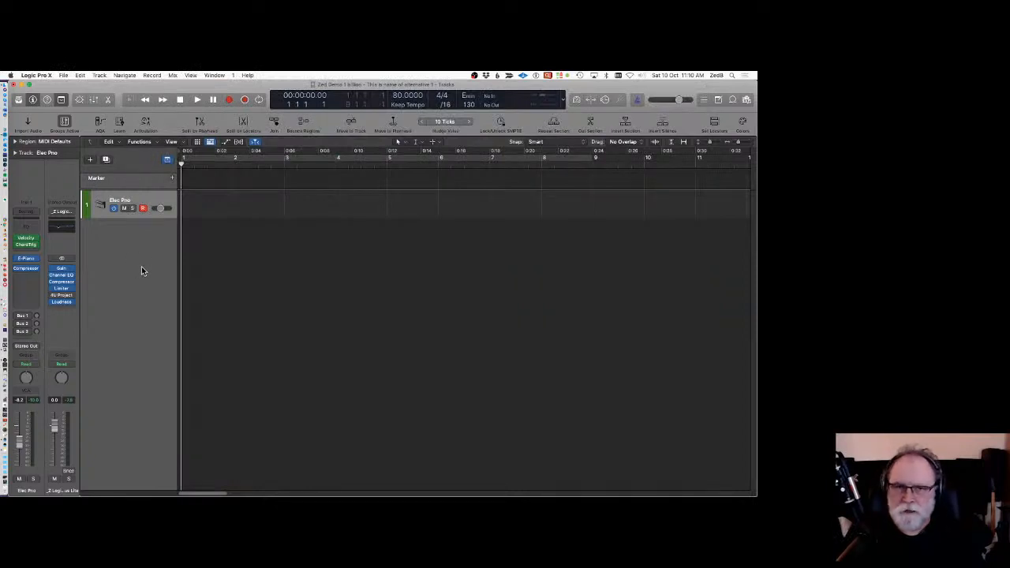
mouse_move(30, 260)
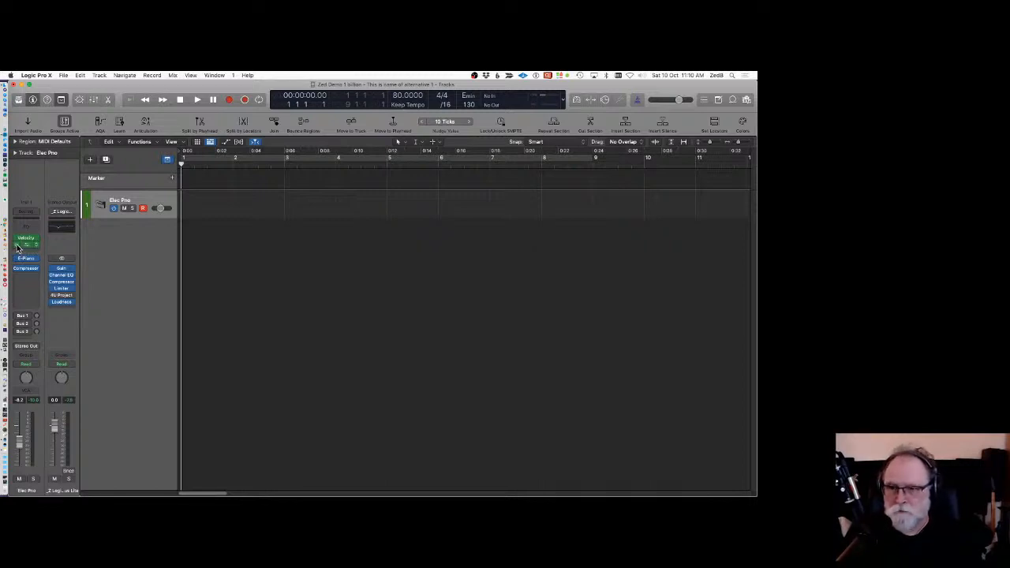
click(27, 251)
mouse_move(51, 290)
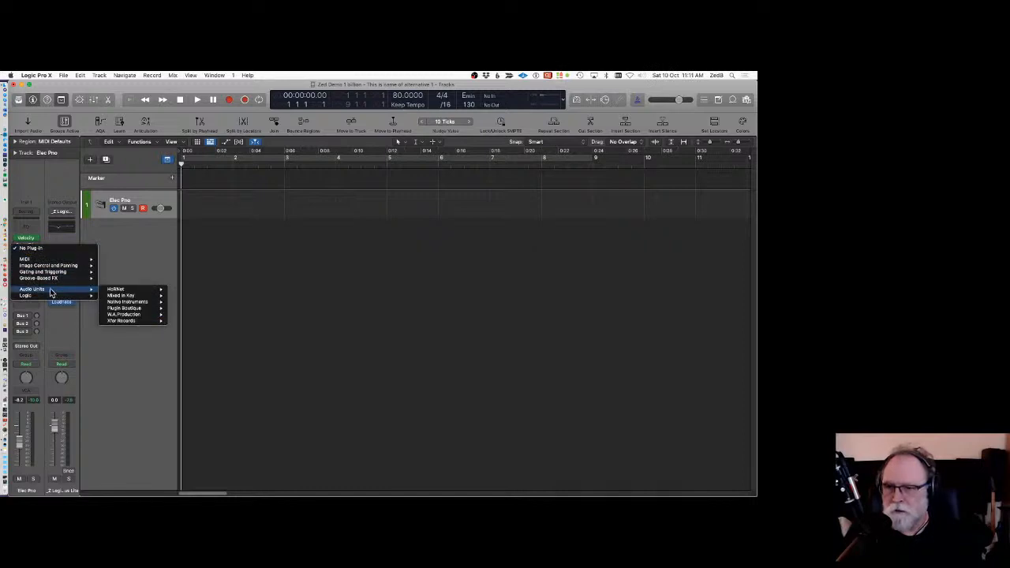
mouse_move(154, 297)
click(193, 295)
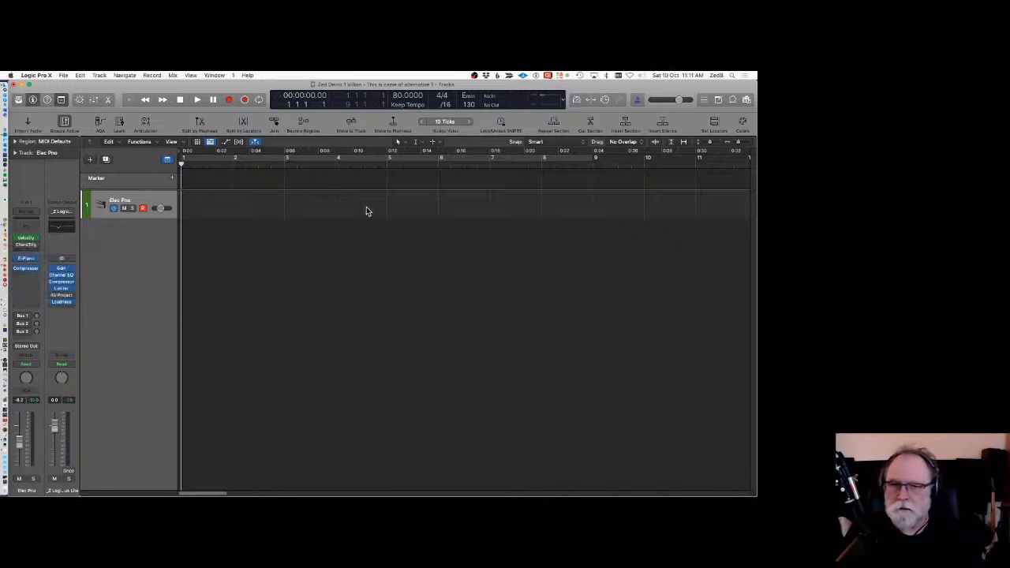
drag(494, 186, 377, 139)
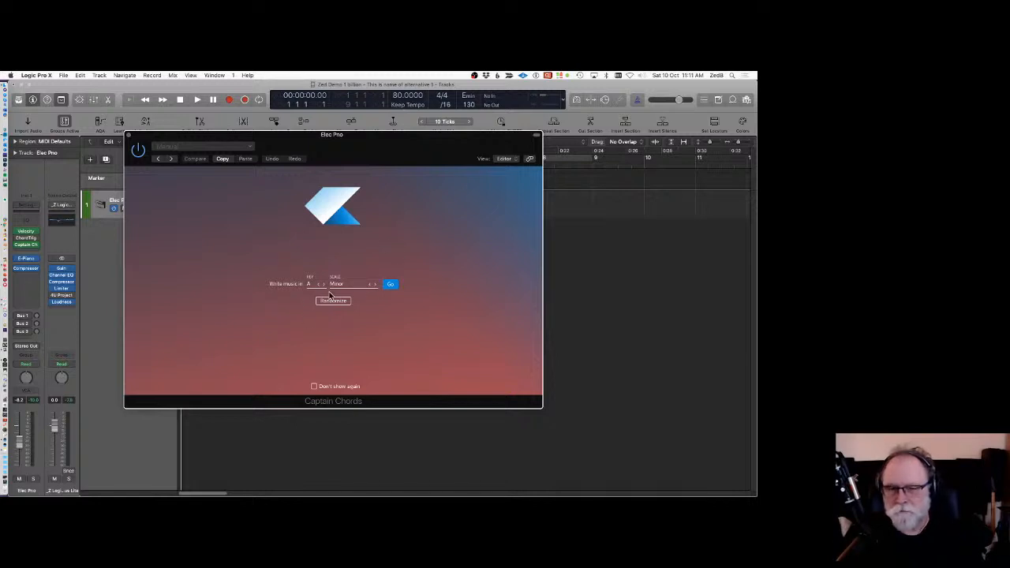
Set the project key signature to G minor and Captain Chords' key to G Minor, then open its editor.
click(469, 98)
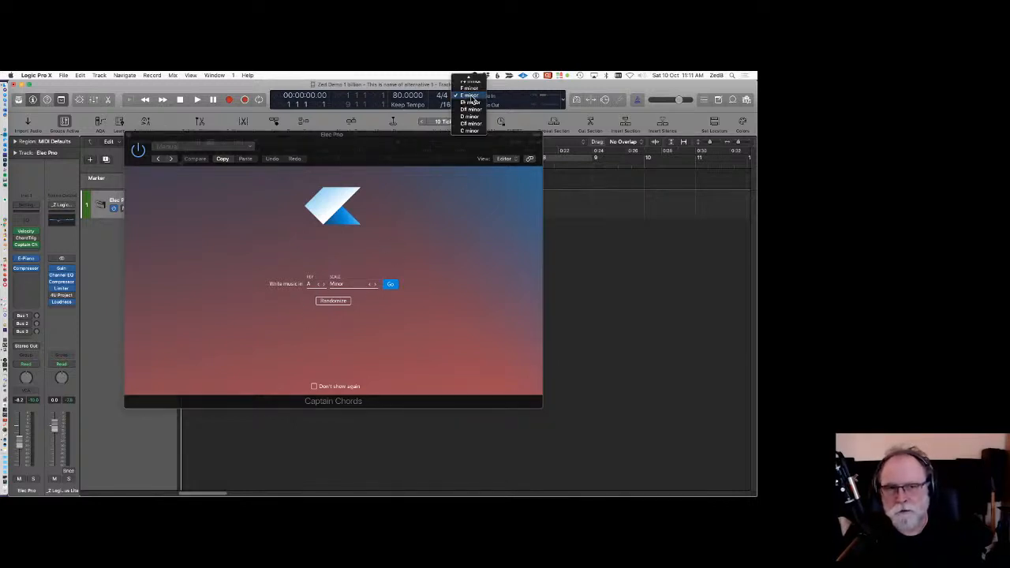
scroll(472, 101, up, 5)
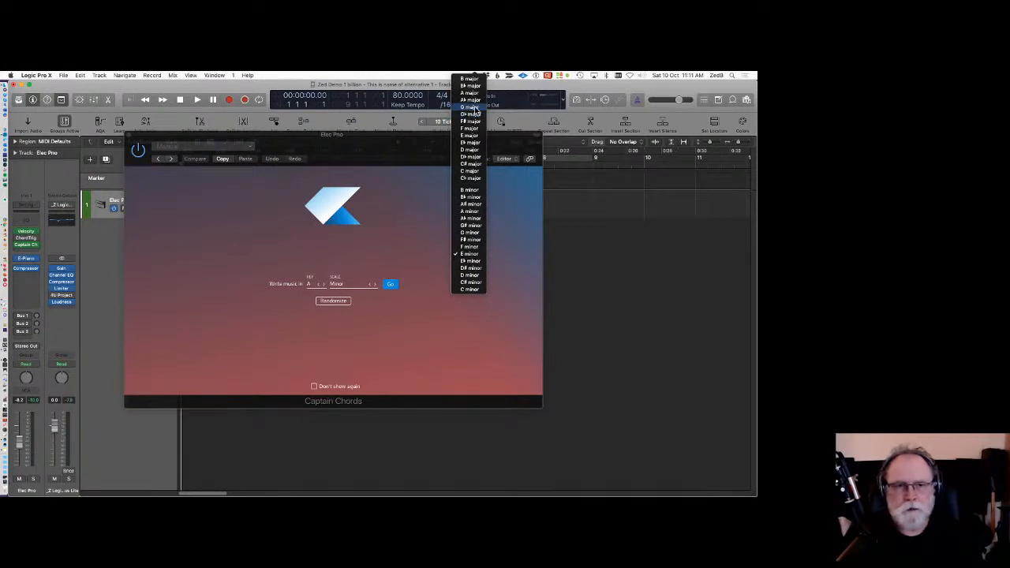
click(471, 234)
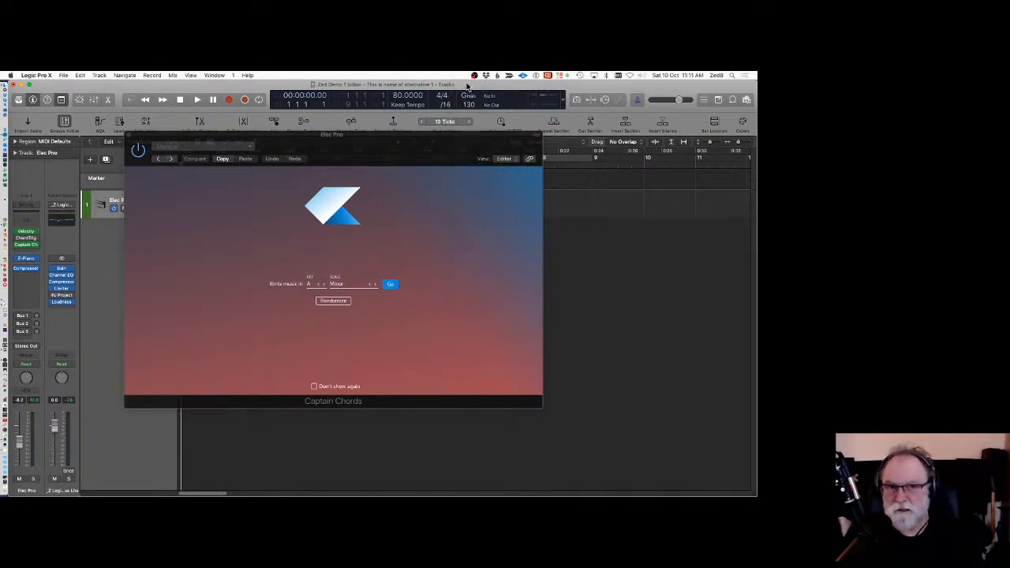
click(321, 288)
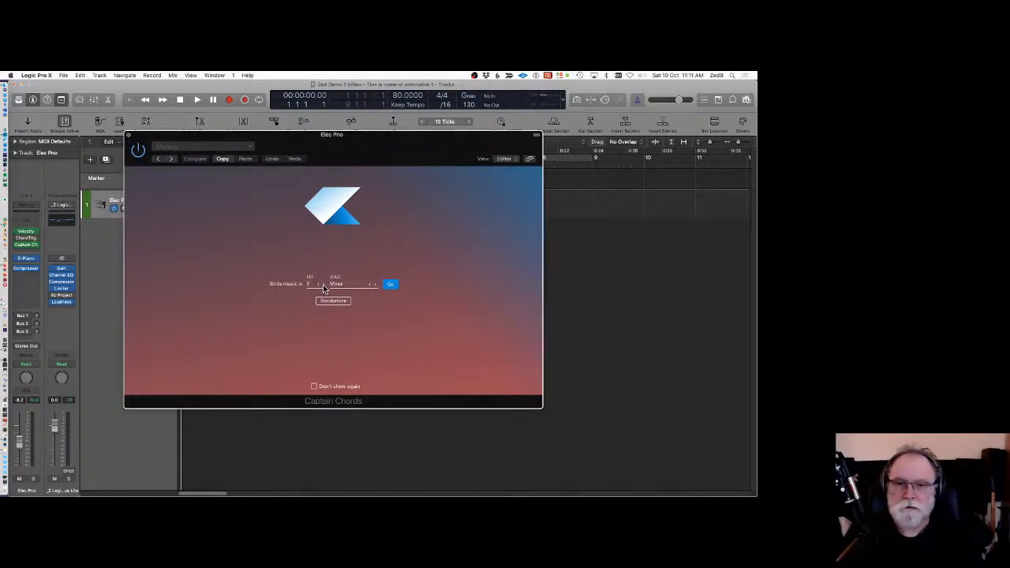
click(392, 286)
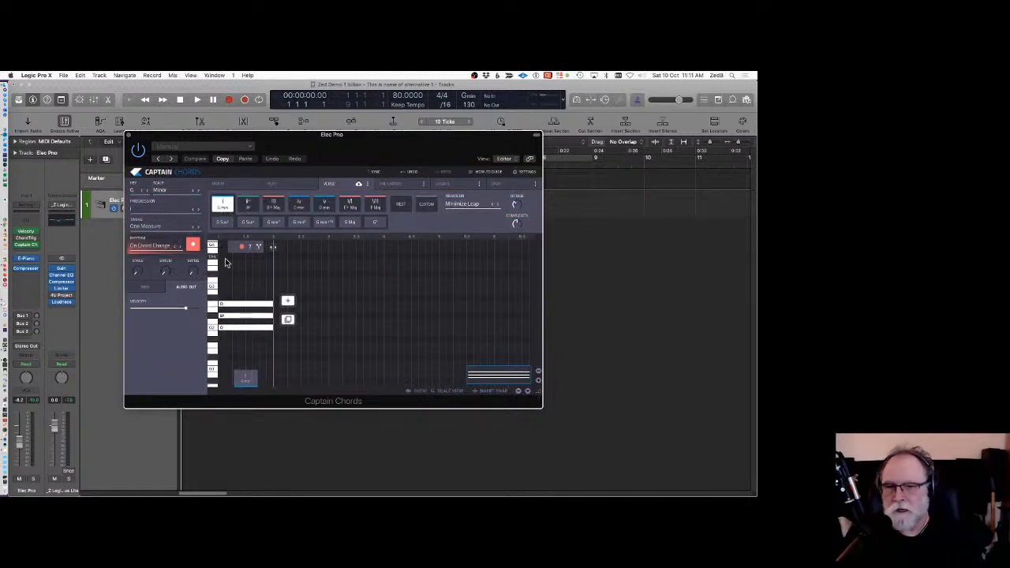
Play the Captain Chords progression, stopping and returning to the start.
key(space)
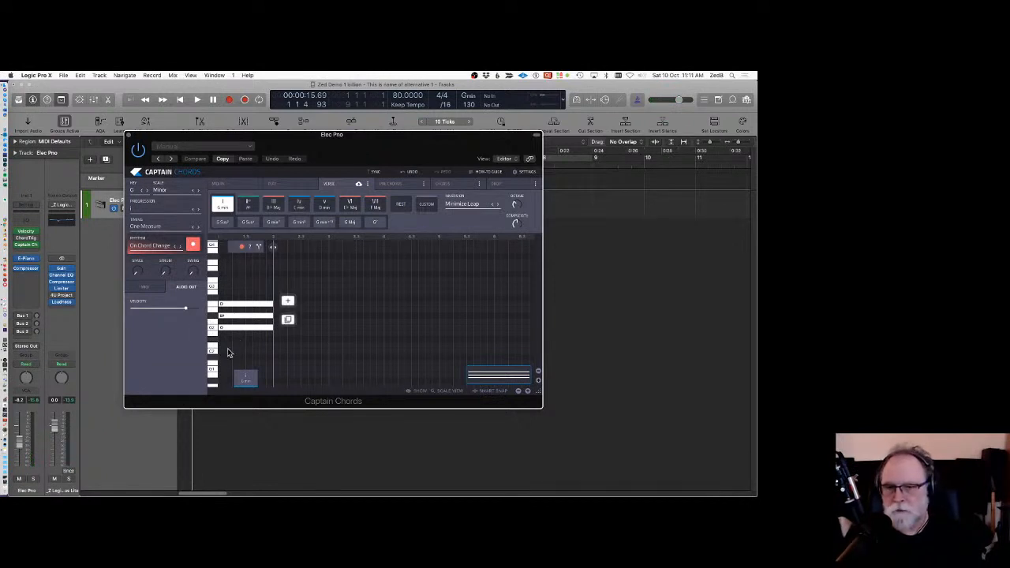
key(space)
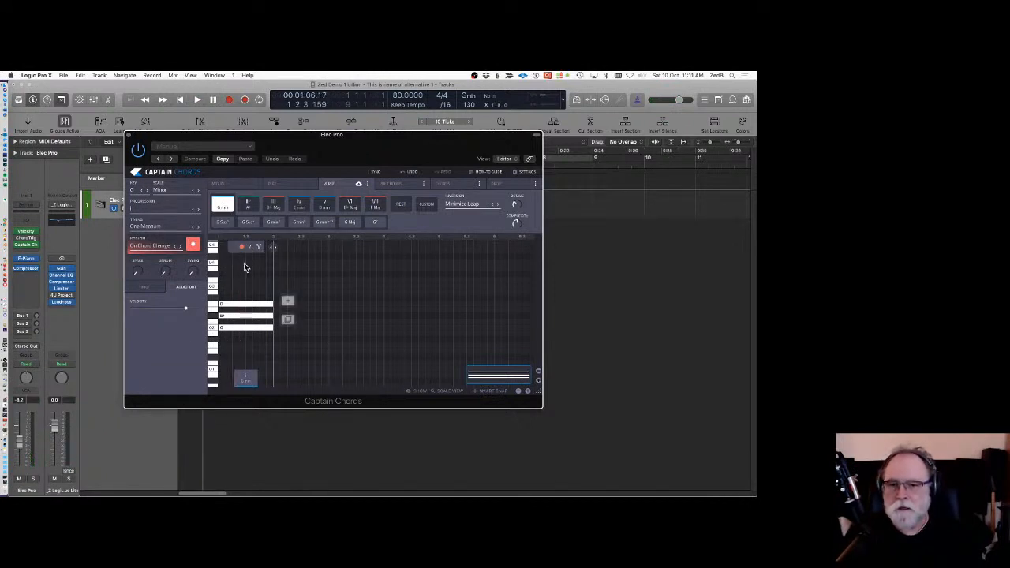
key(space)
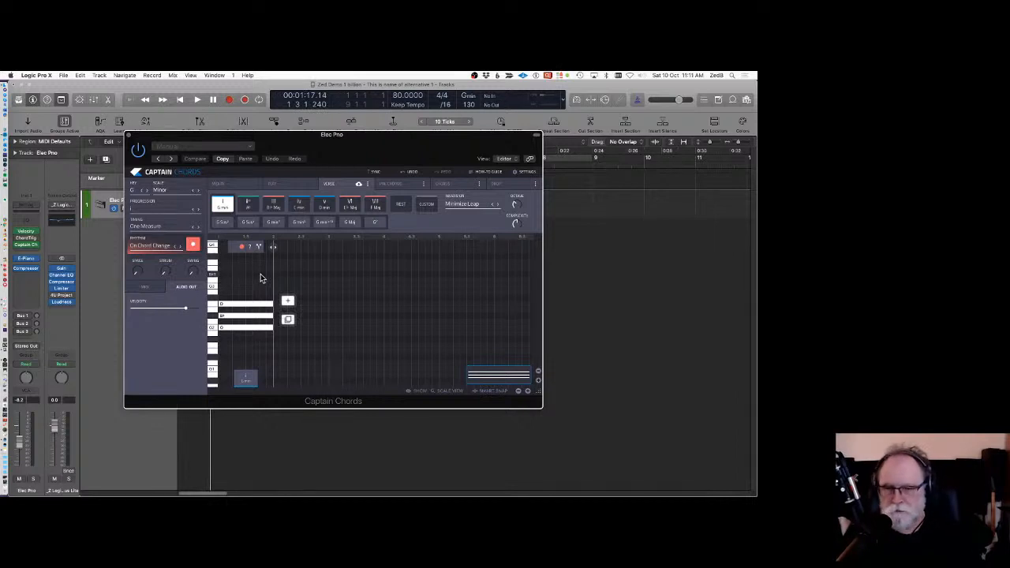
key(Return)
key(space)
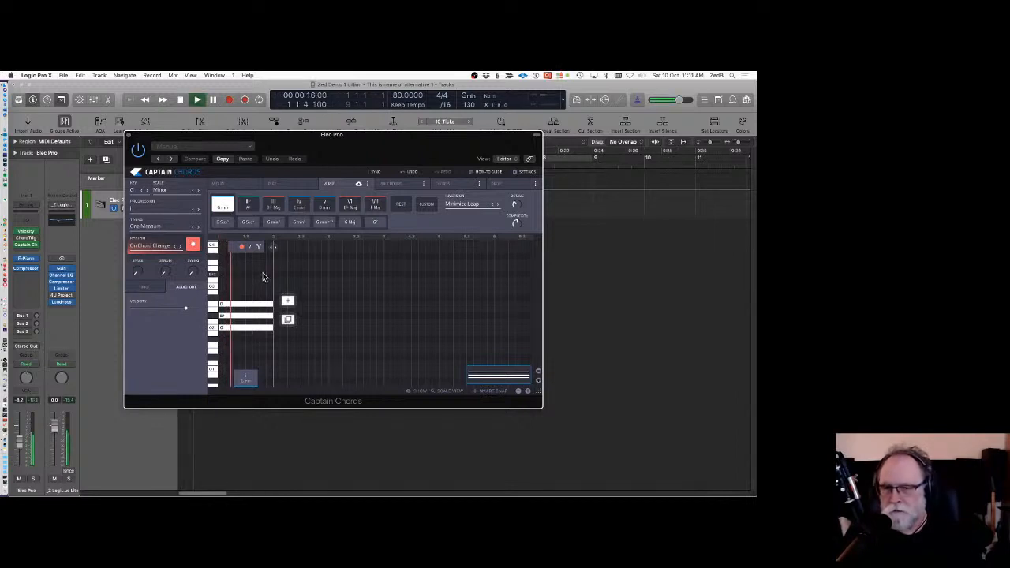
key(space)
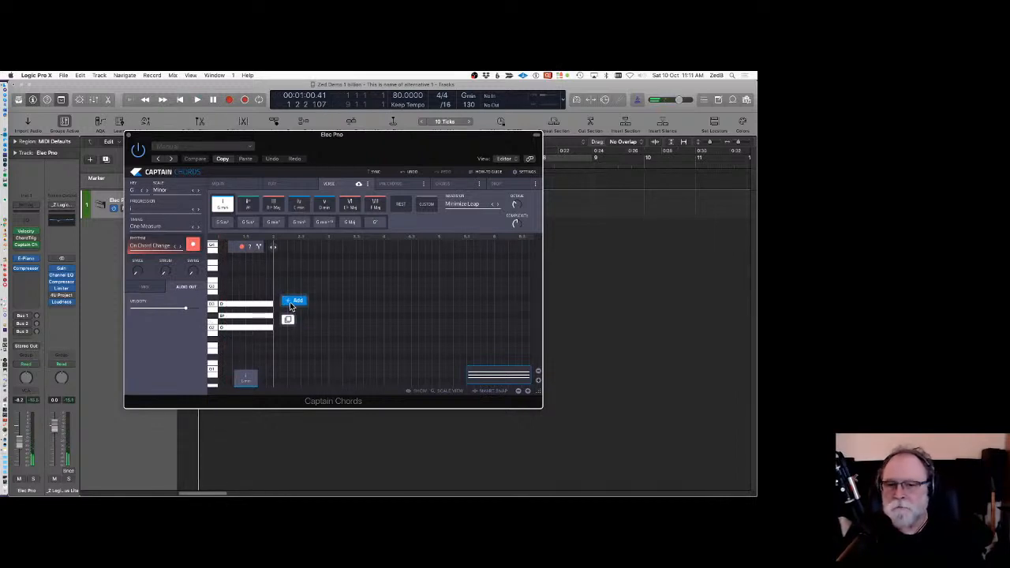
Add chords to build an i, III, i, VI progression in Captain Chords and play it back.
click(290, 304)
click(274, 205)
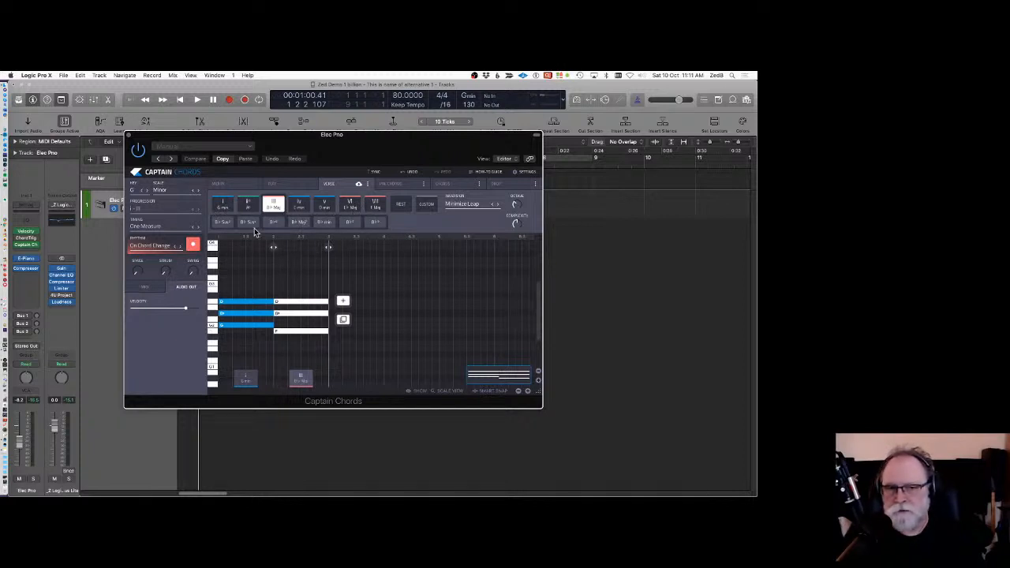
click(345, 300)
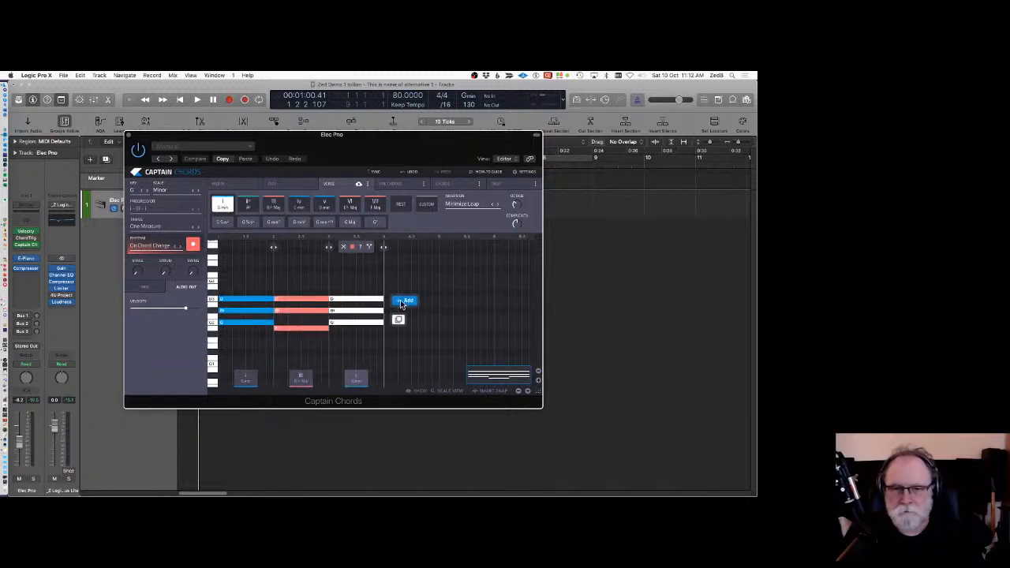
click(400, 300)
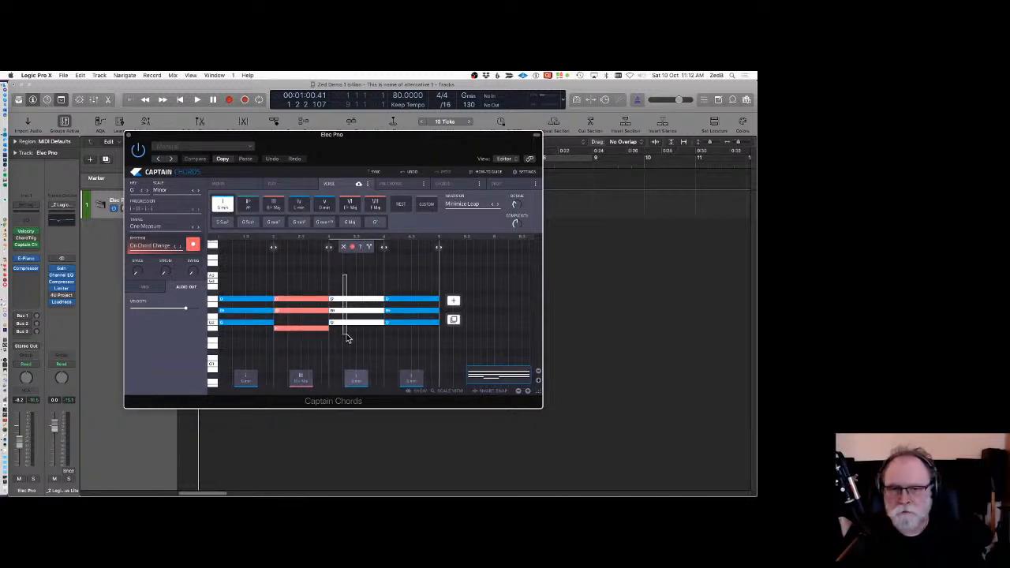
click(298, 221)
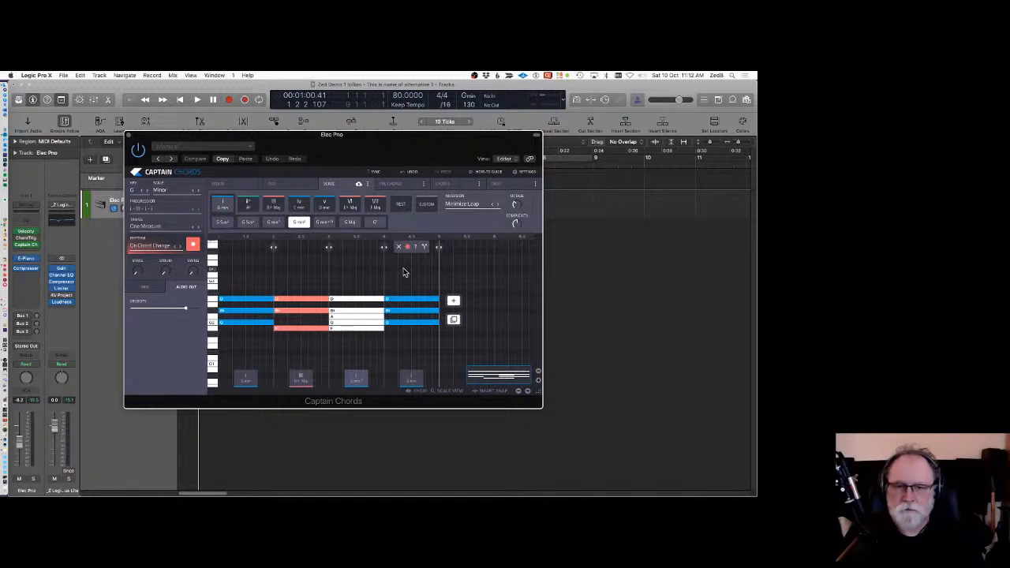
click(407, 300)
click(349, 204)
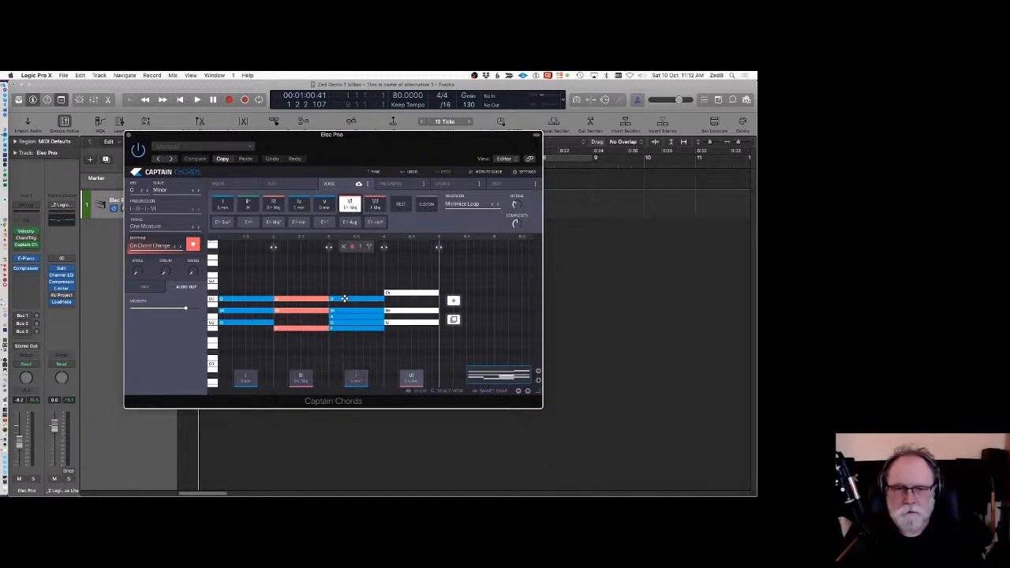
key(space)
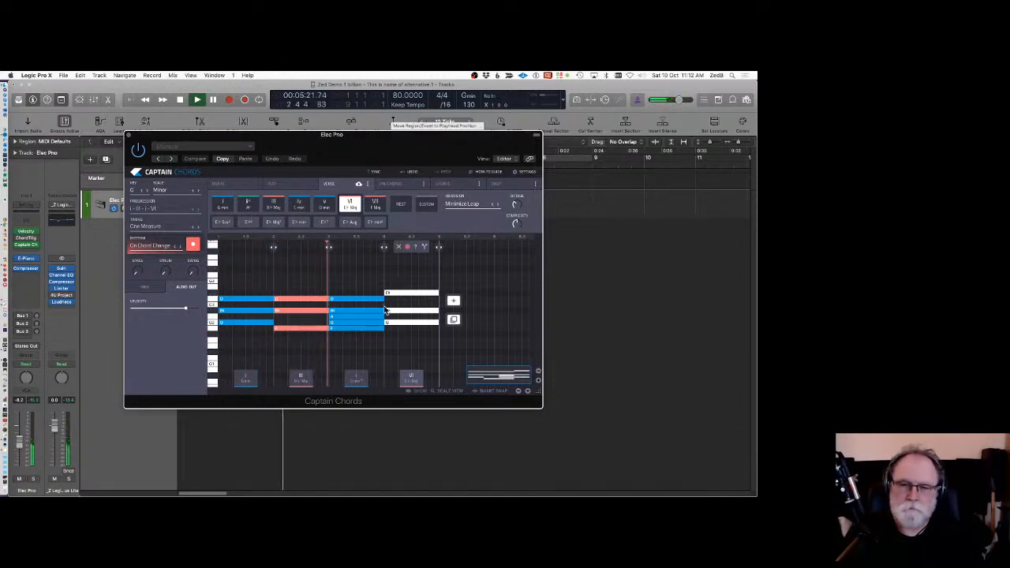
key(space)
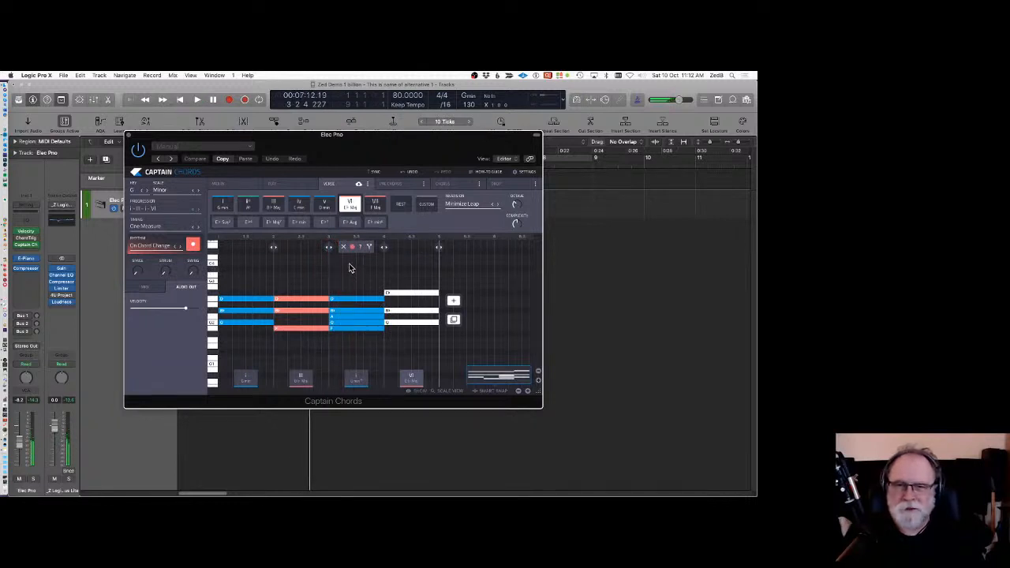
Change the third chord of the progression to iv (C min).
click(341, 271)
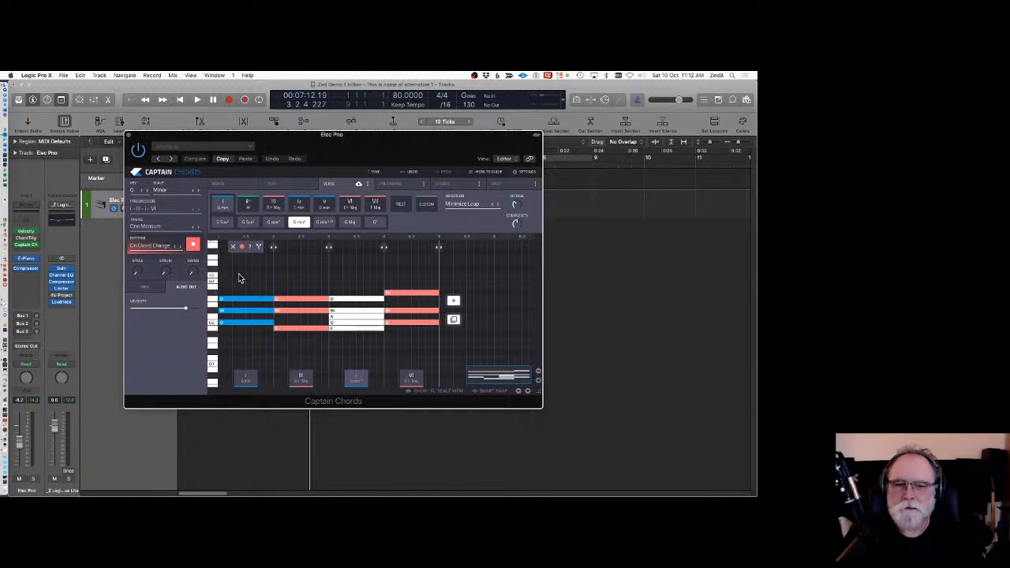
click(300, 206)
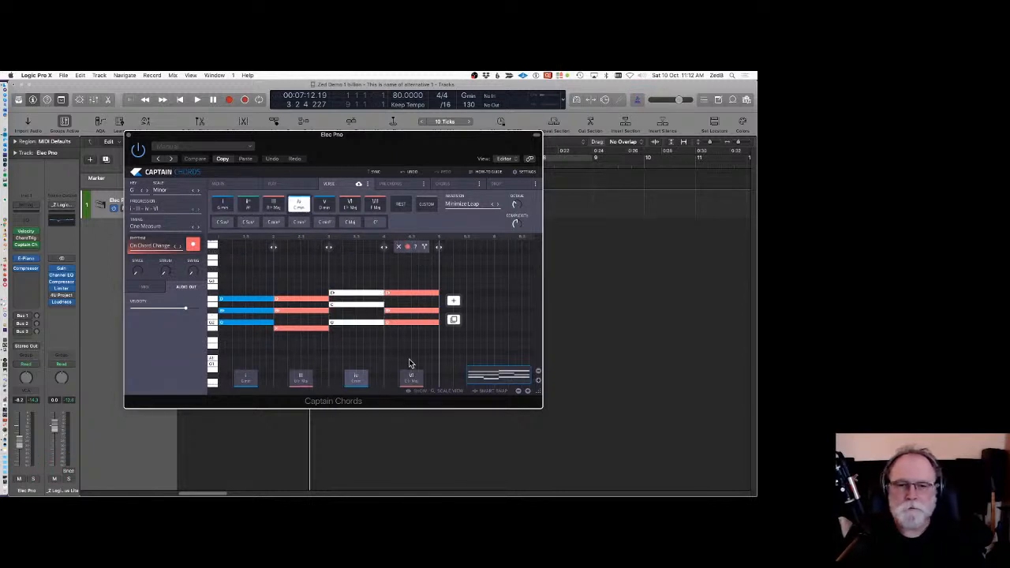
Play the progression briefly, then browse Captain Chords' list of preset progressions and close it without choosing one.
key(space)
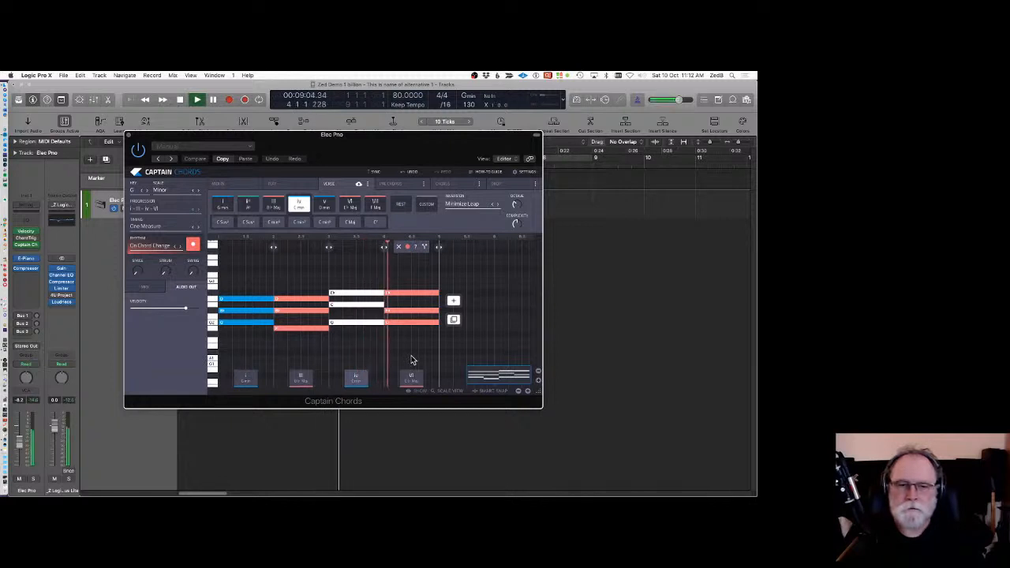
key(space)
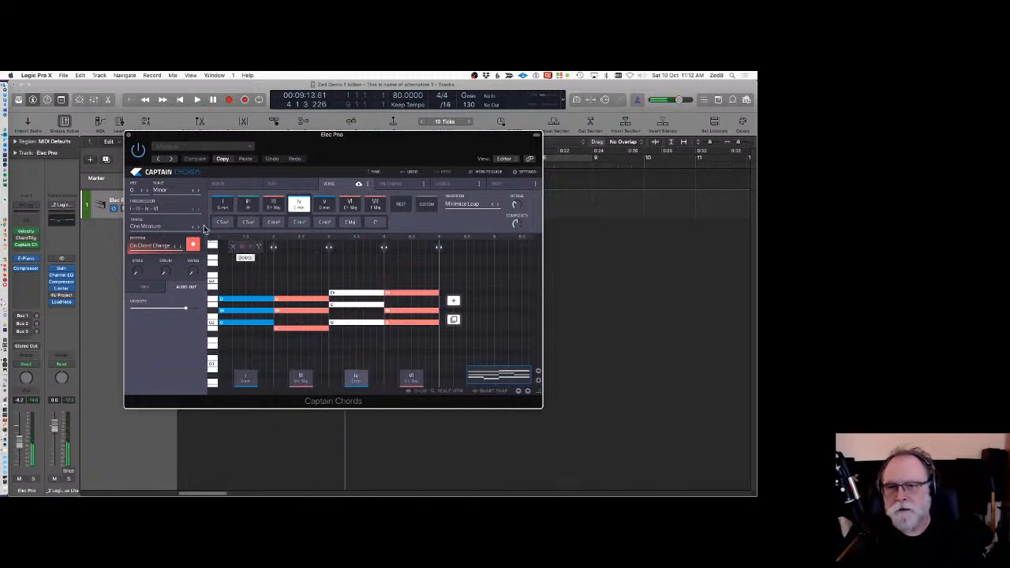
click(156, 209)
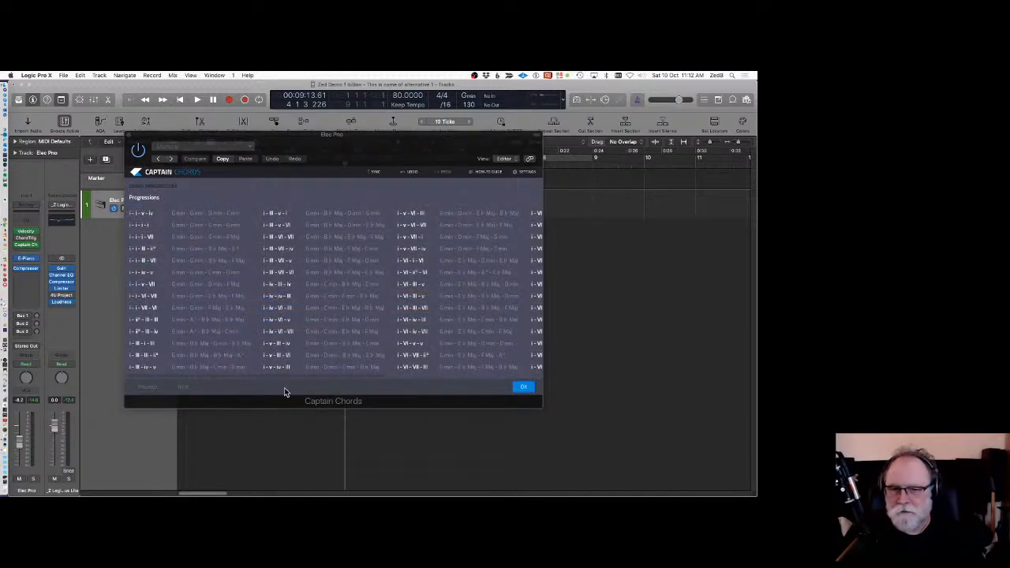
drag(284, 375, 185, 383)
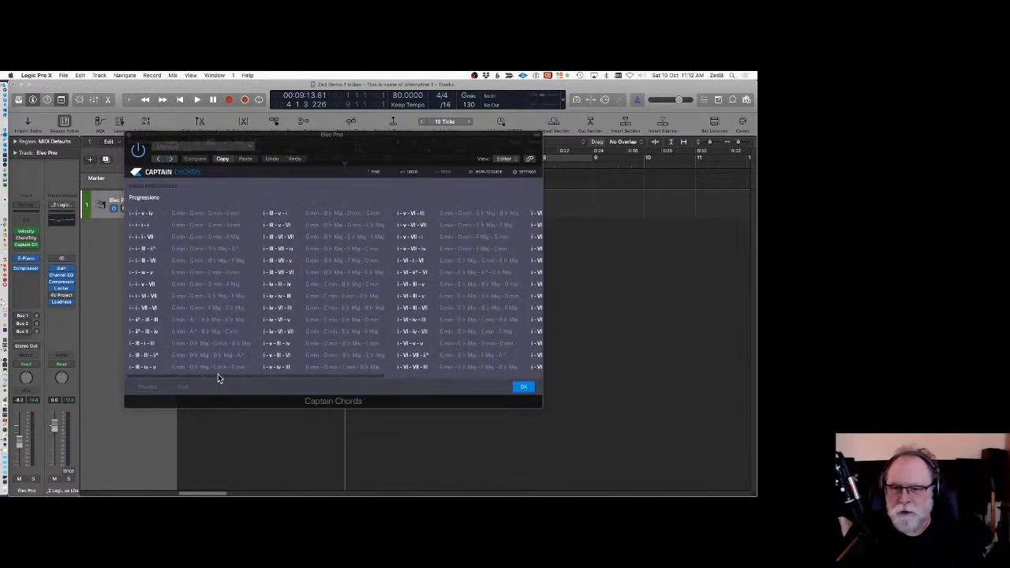
click(523, 386)
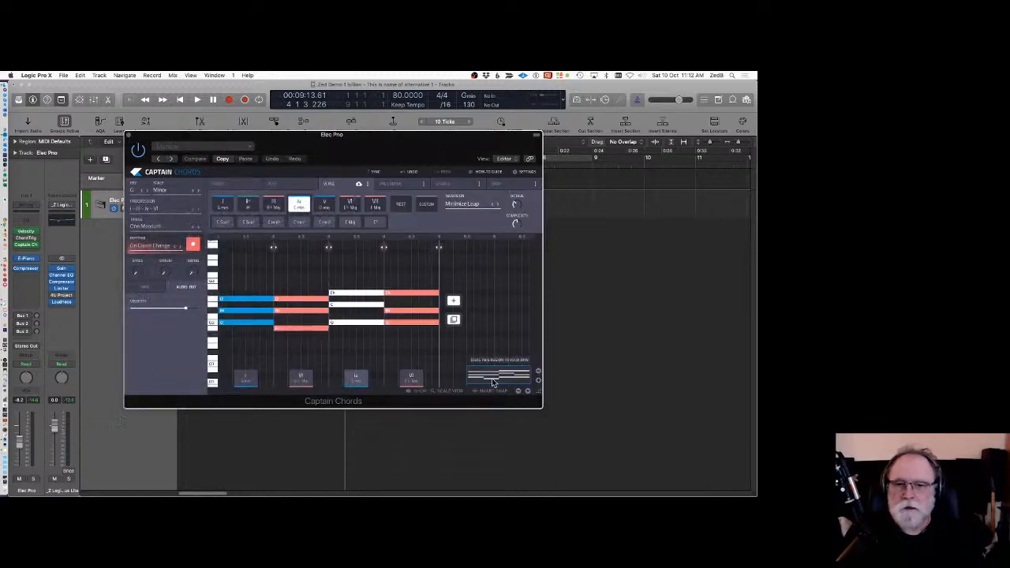
Set the chord timing pattern to Nirvana and play the progression from the start.
click(153, 231)
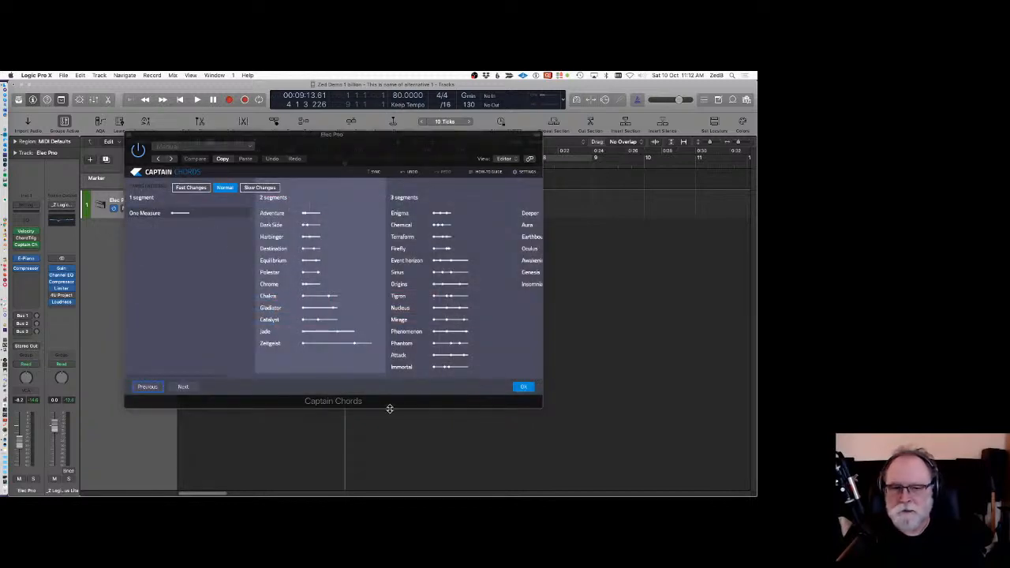
click(196, 385)
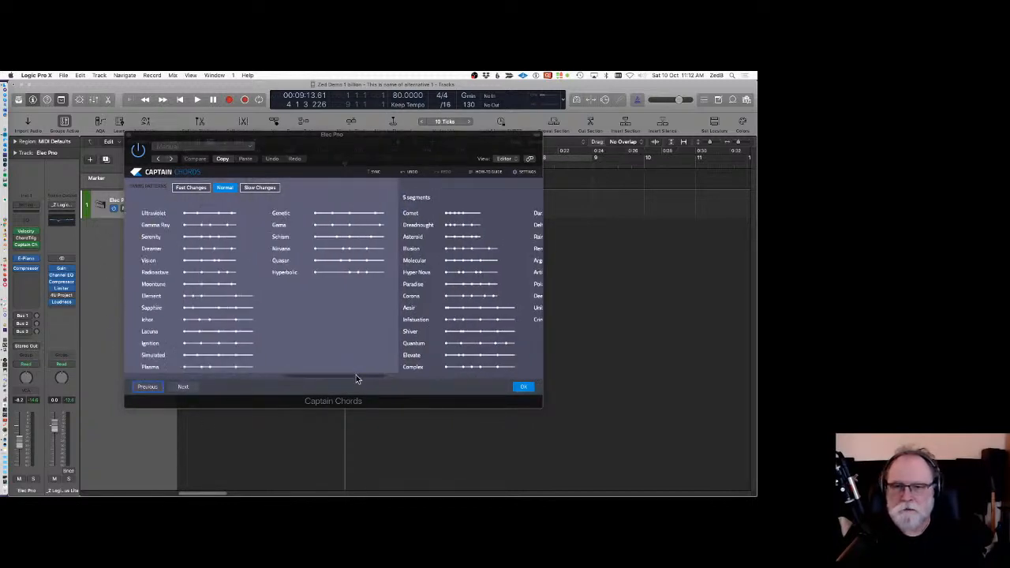
drag(356, 375, 321, 374)
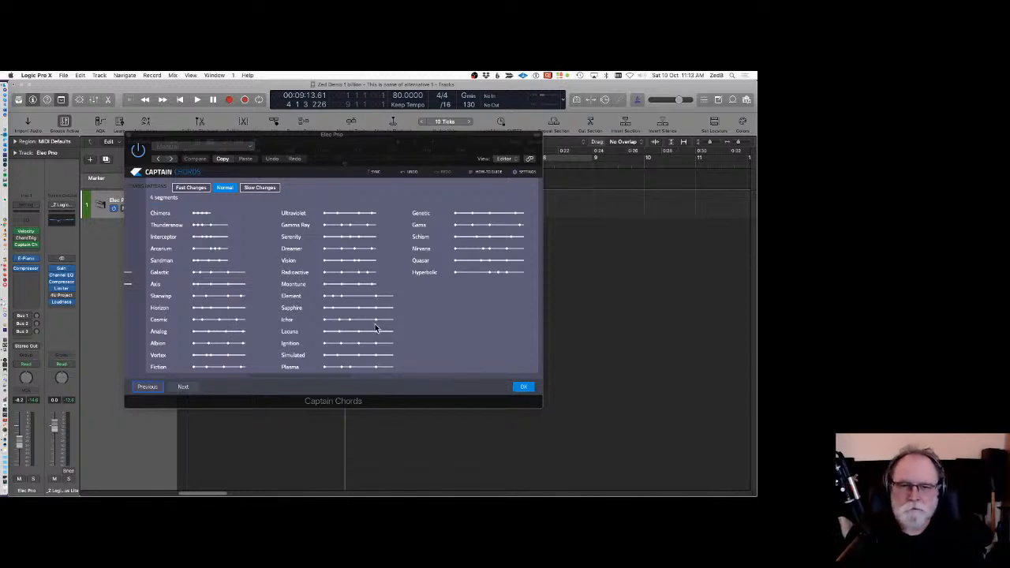
click(498, 248)
click(523, 388)
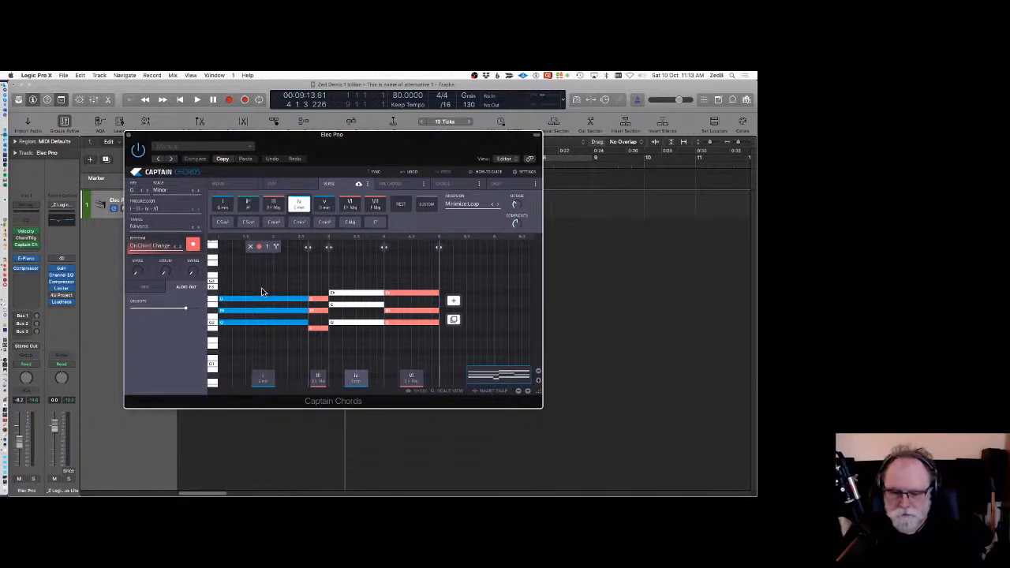
key(Return)
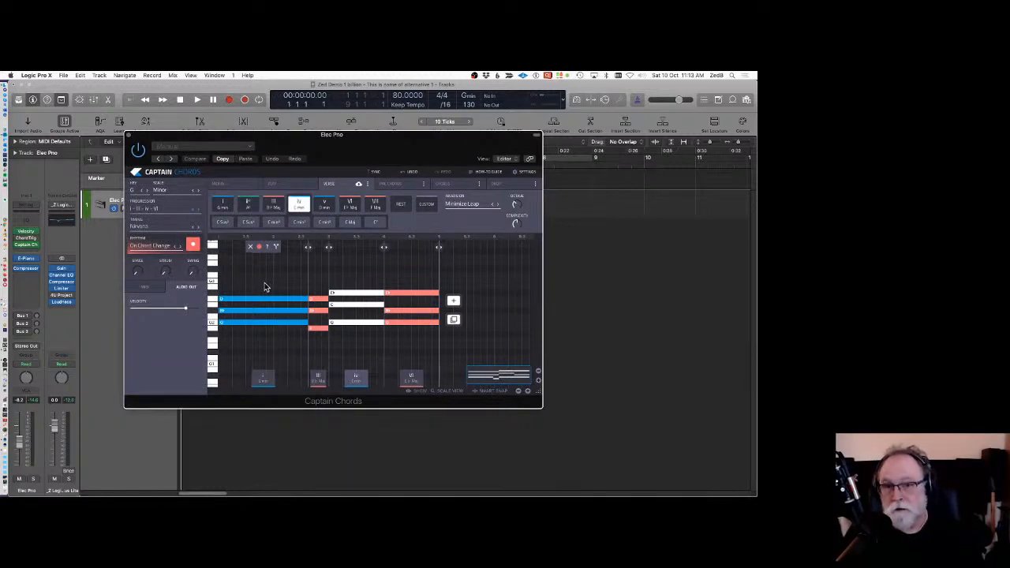
key(space)
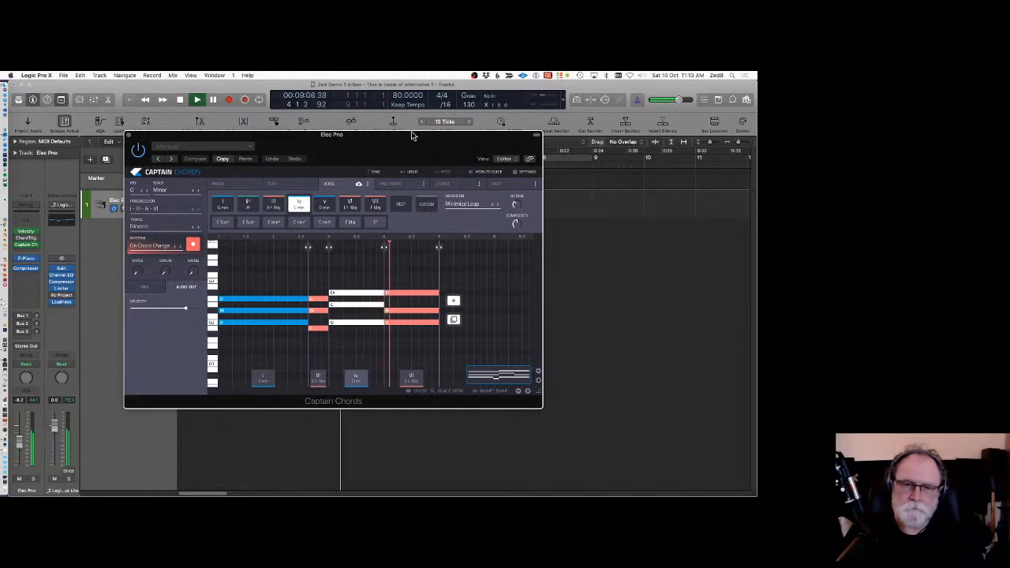
key(space)
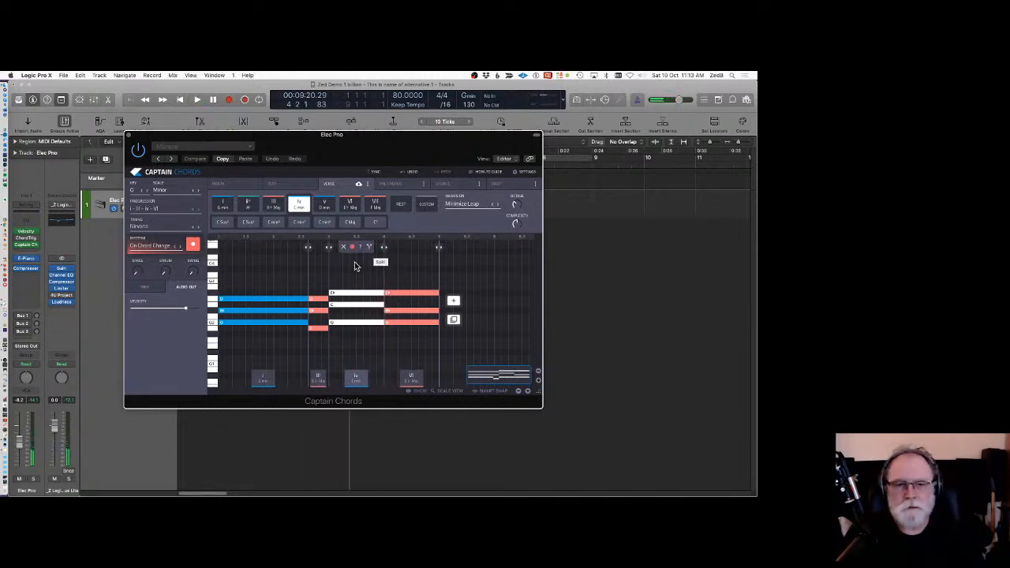
Set the Captain Chords rhythm to Europe and play the progression back.
click(152, 248)
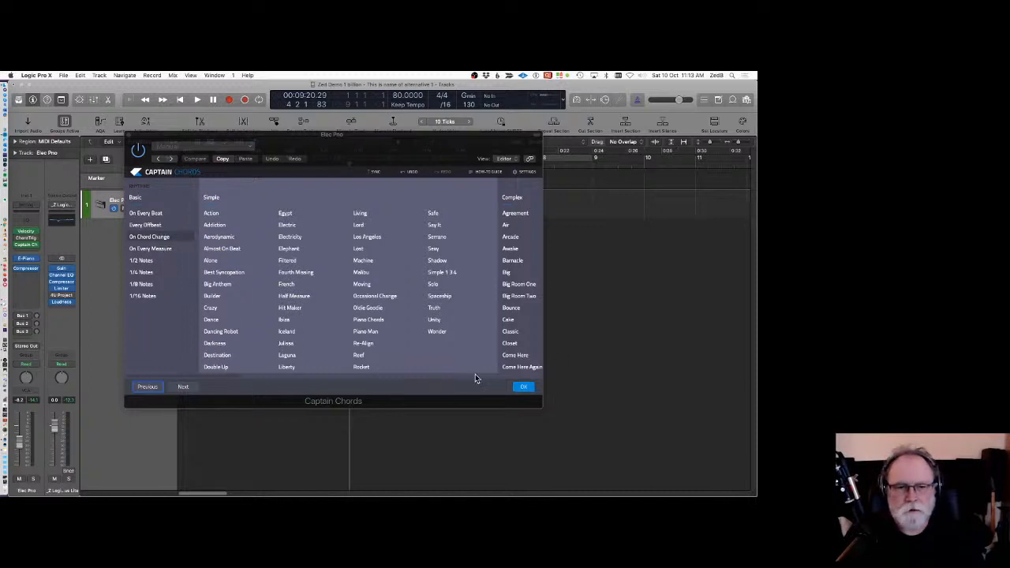
scroll(233, 377, right, 5)
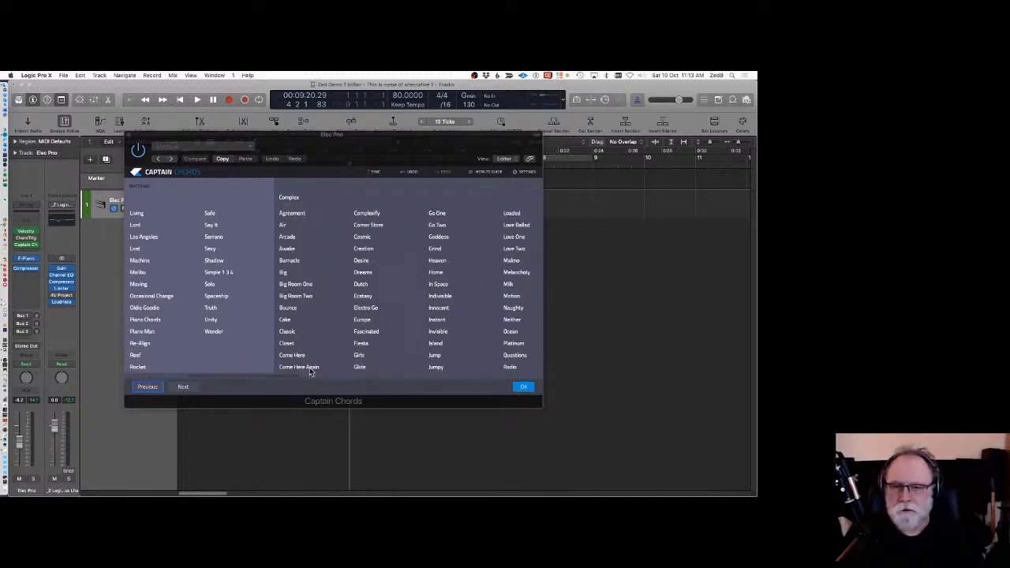
click(365, 319)
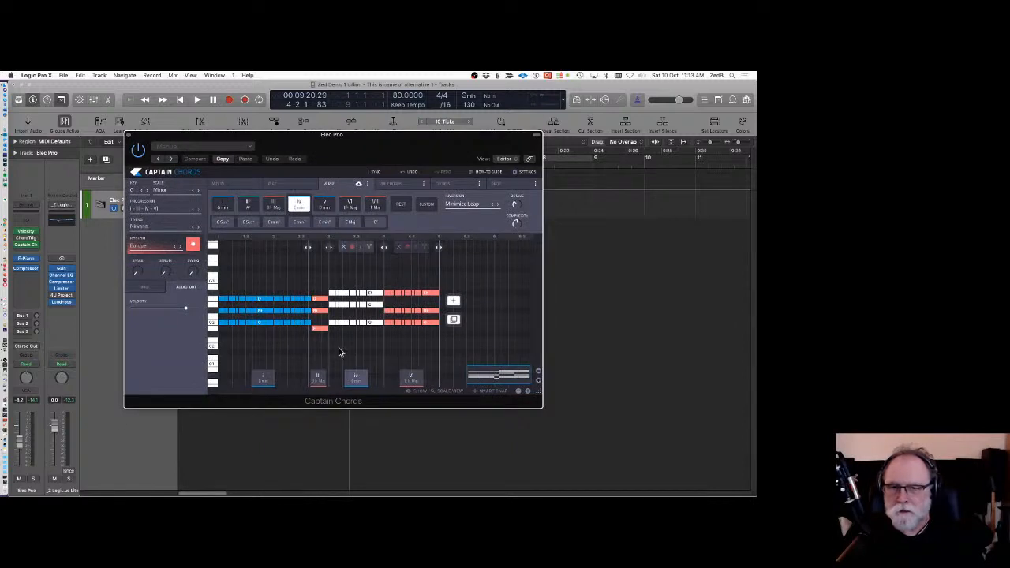
key(space)
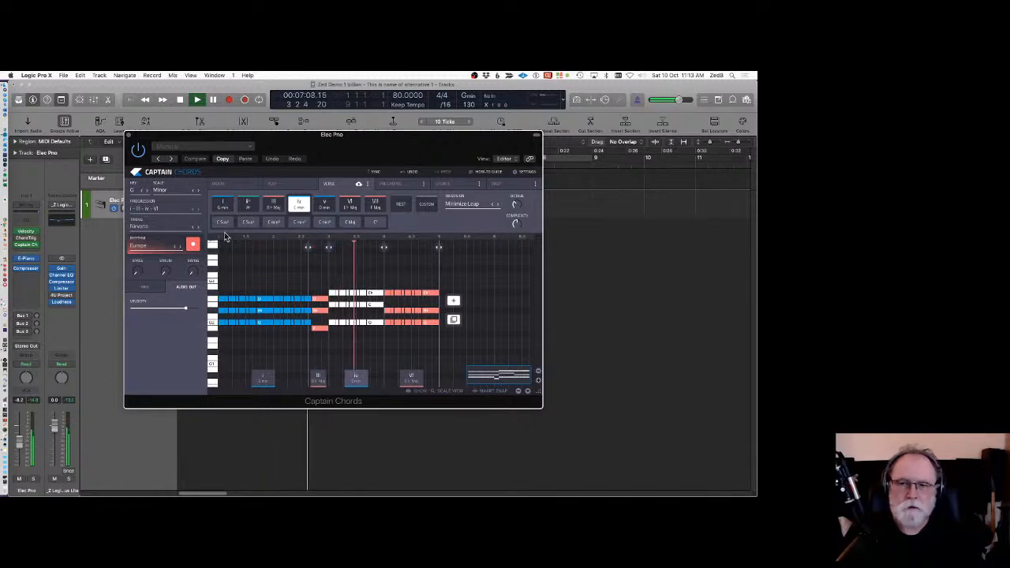
key(space)
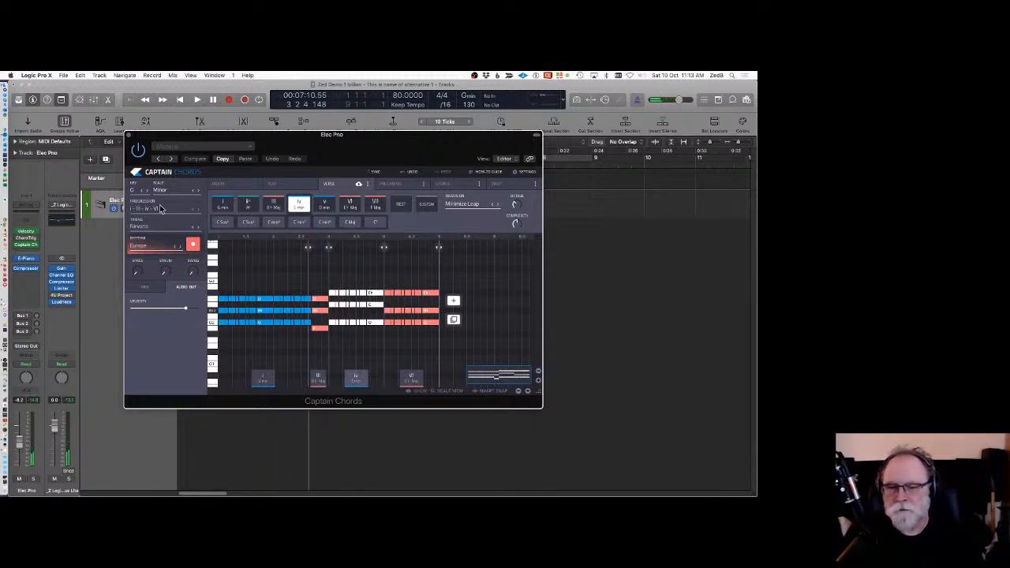
Drag the Captain Chords progression onto the Elec Pro track as a MIDI region and close the plug-in window.
drag(140, 142, 364, 90)
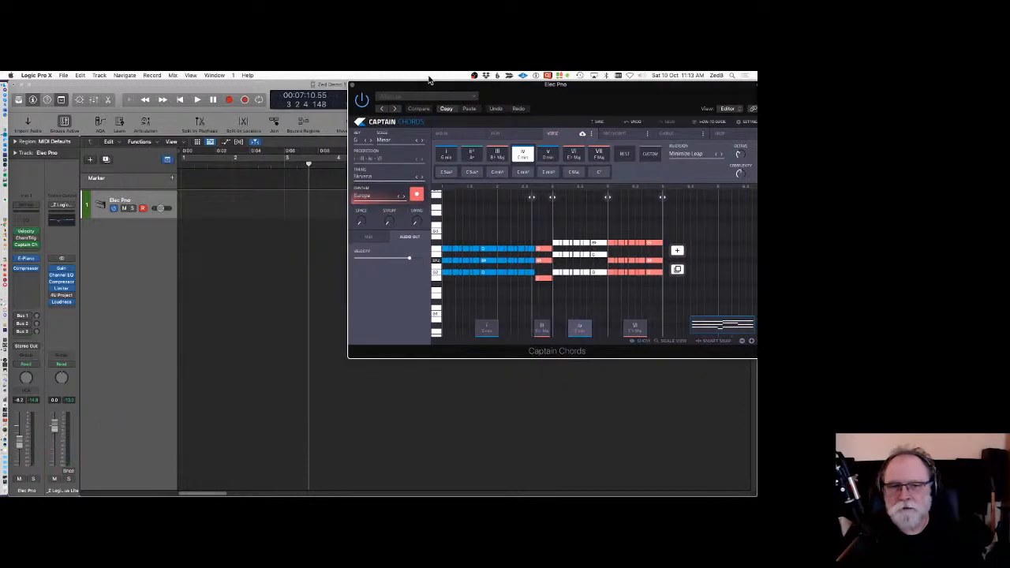
drag(728, 333, 202, 196)
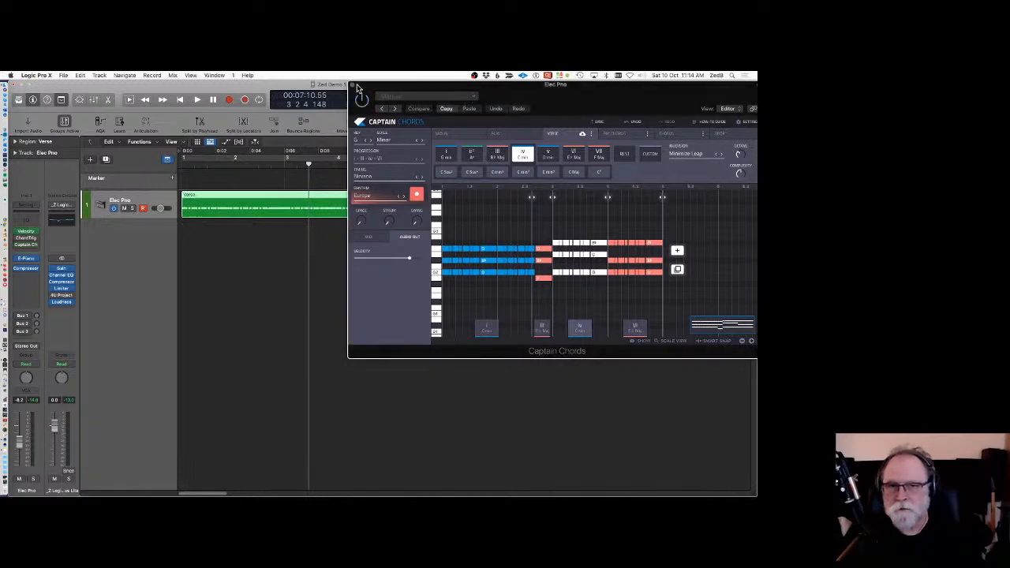
click(353, 84)
Select and delete the Verse region from the Elec Pro track.
click(249, 239)
click(252, 196)
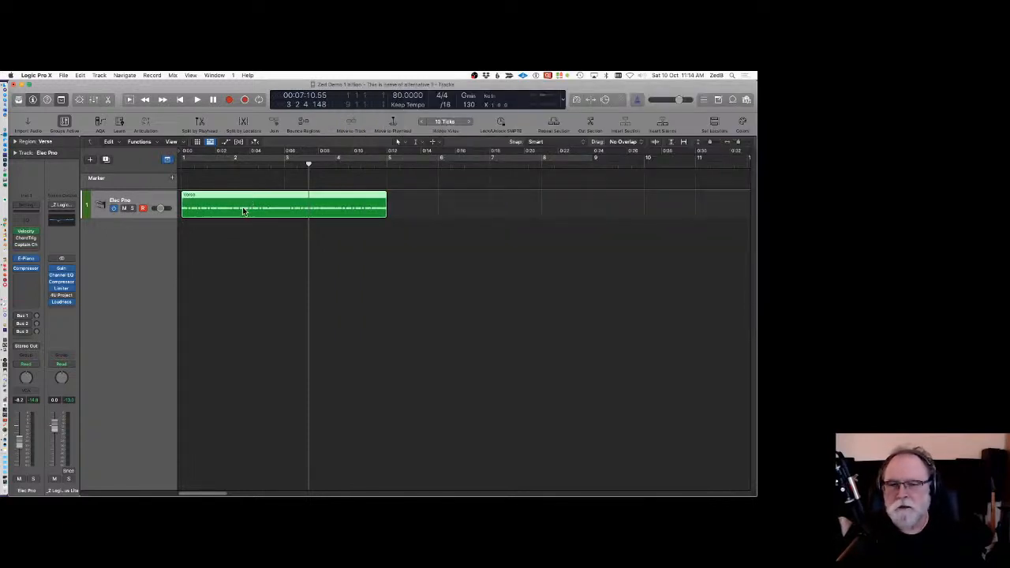
click(243, 233)
click(241, 204)
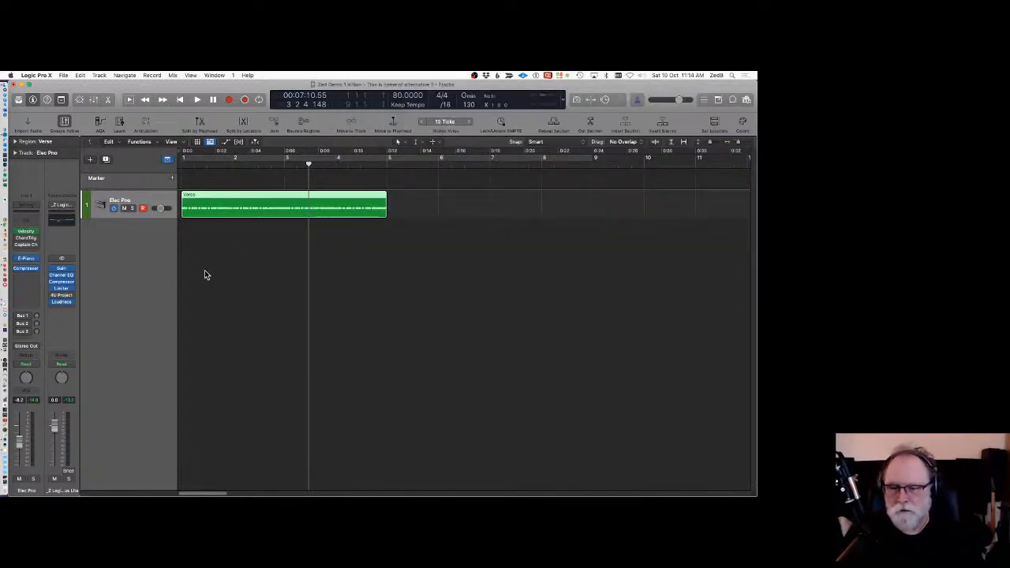
click(233, 231)
click(238, 201)
key(Delete)
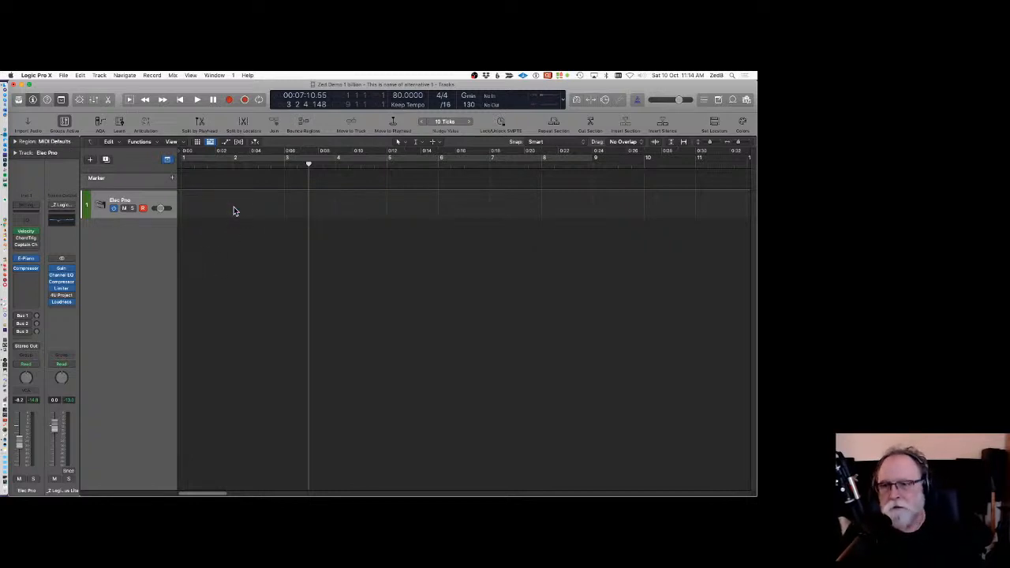
Remove Captain Chords from the track's MIDI FX slot and open the Chord Trigger plug-in.
click(36, 251)
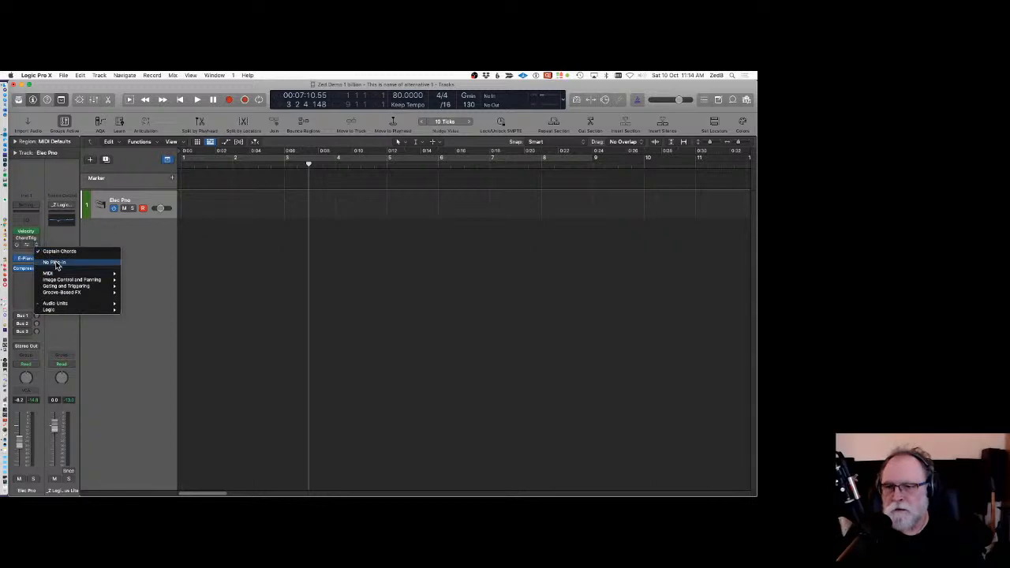
click(55, 261)
click(17, 245)
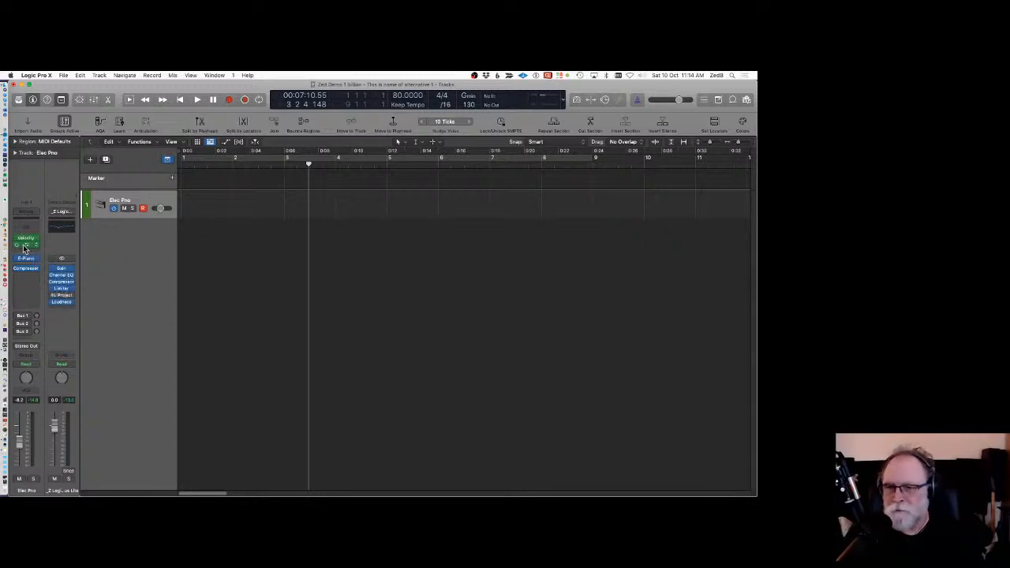
click(28, 248)
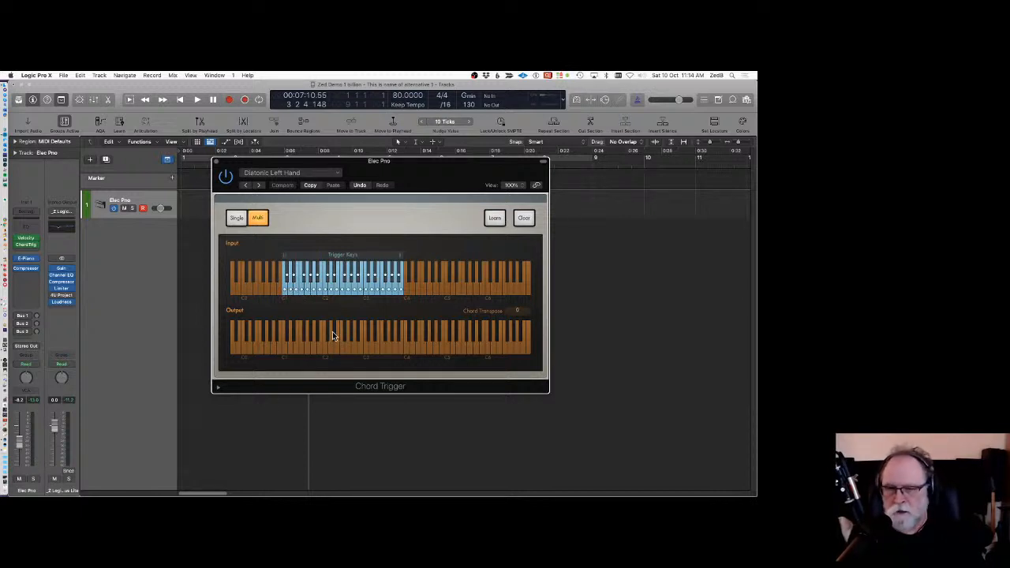
Switch Chord Trigger to Single mode, opening and closing its preset menu.
click(239, 219)
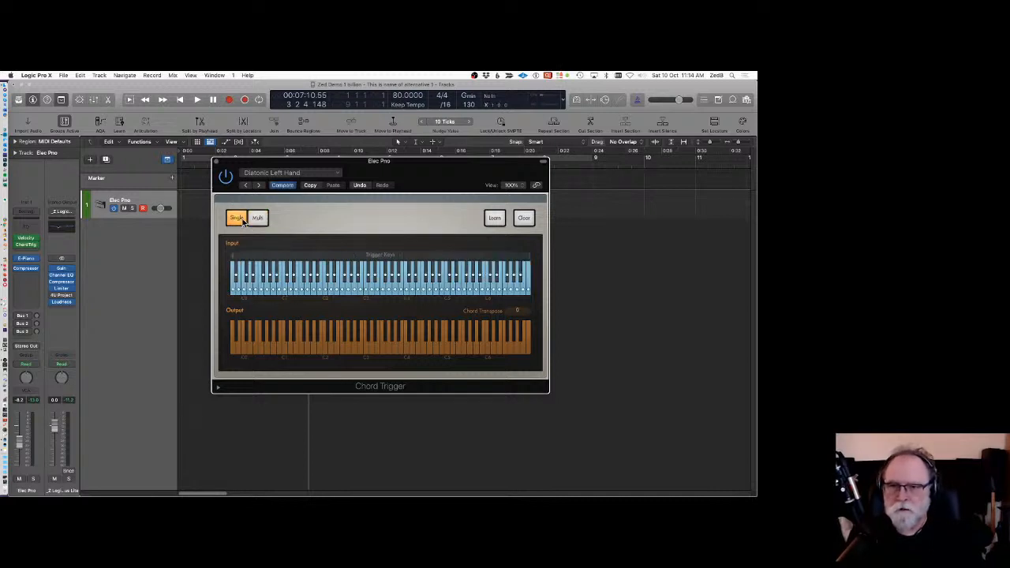
click(260, 173)
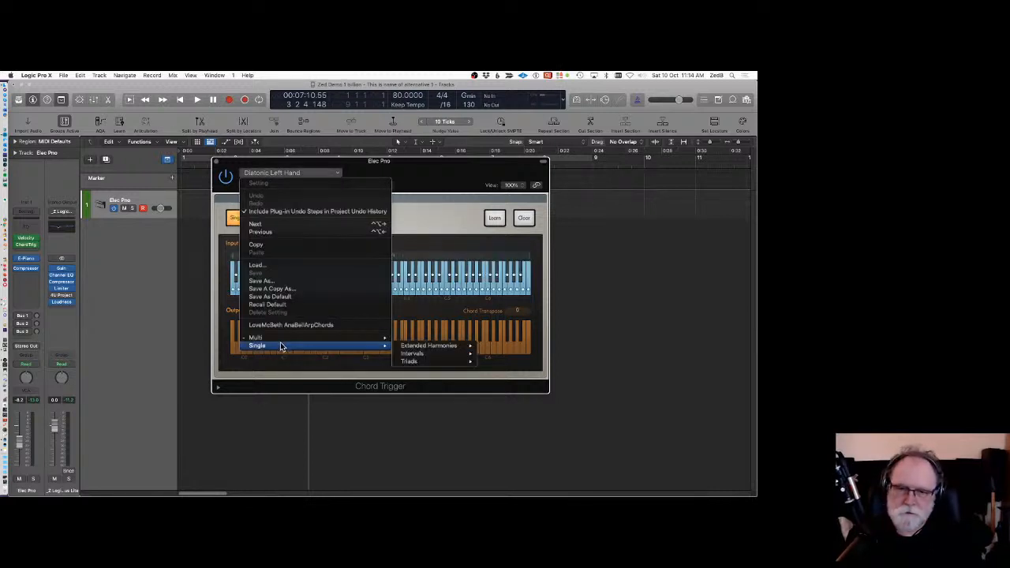
click(427, 197)
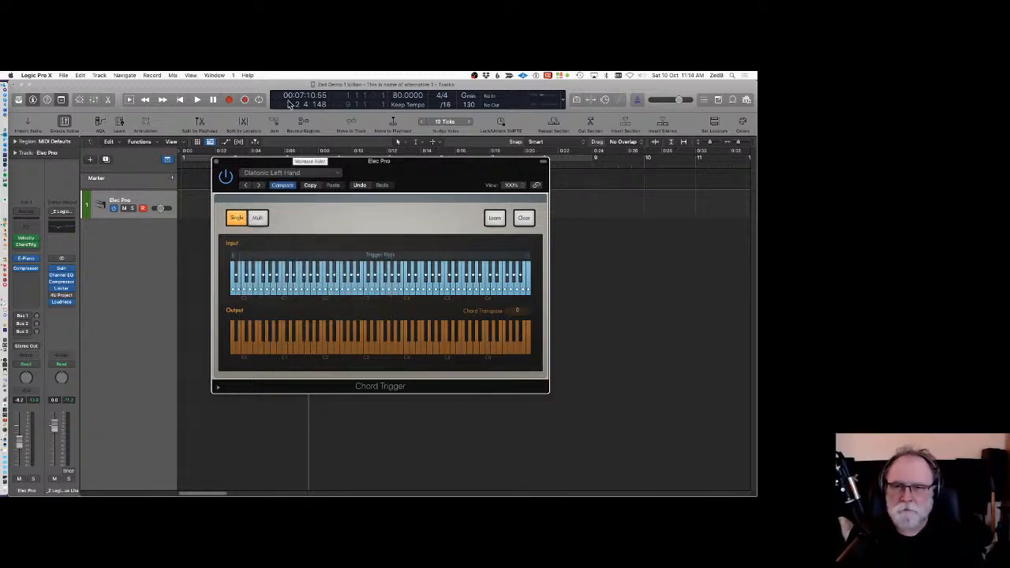
Insert a Transposer MIDI FX plug-in after Chord Trigger on the Elec Pro track.
drag(276, 164, 364, 101)
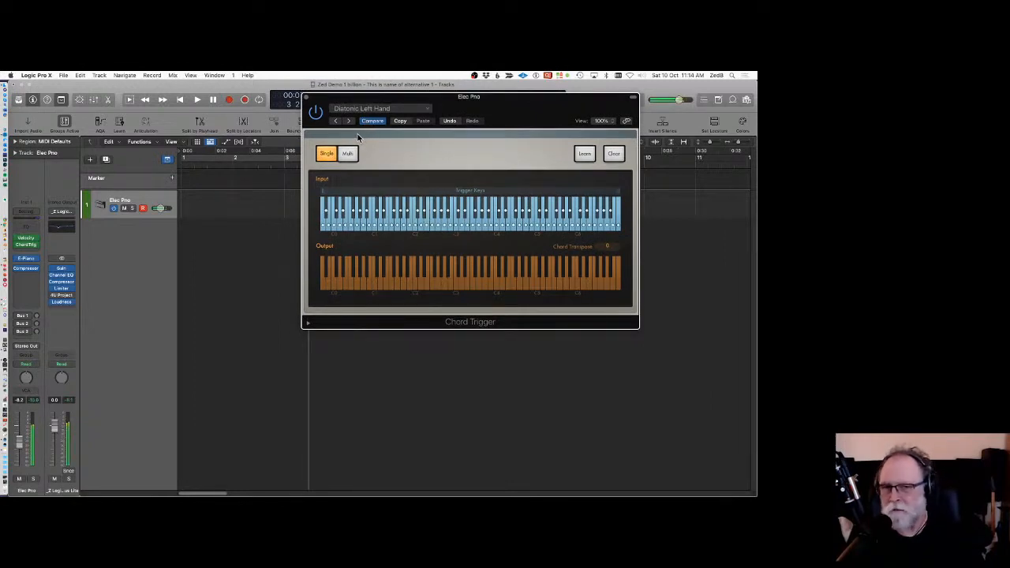
mouse_move(353, 101)
mouse_down()
mouse_move(380, 89)
mouse_move(351, 96)
mouse_up()
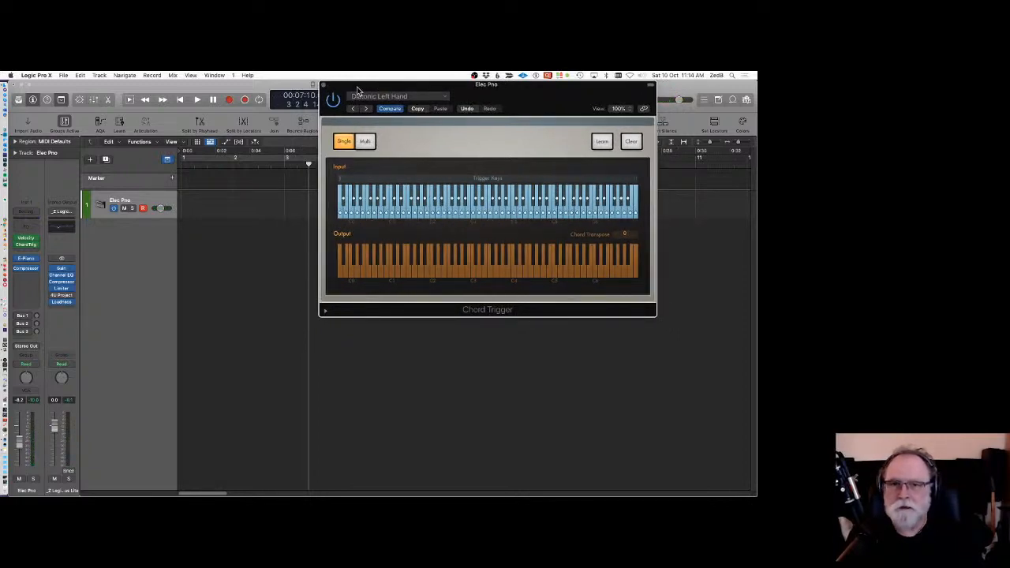
drag(362, 86, 411, 83)
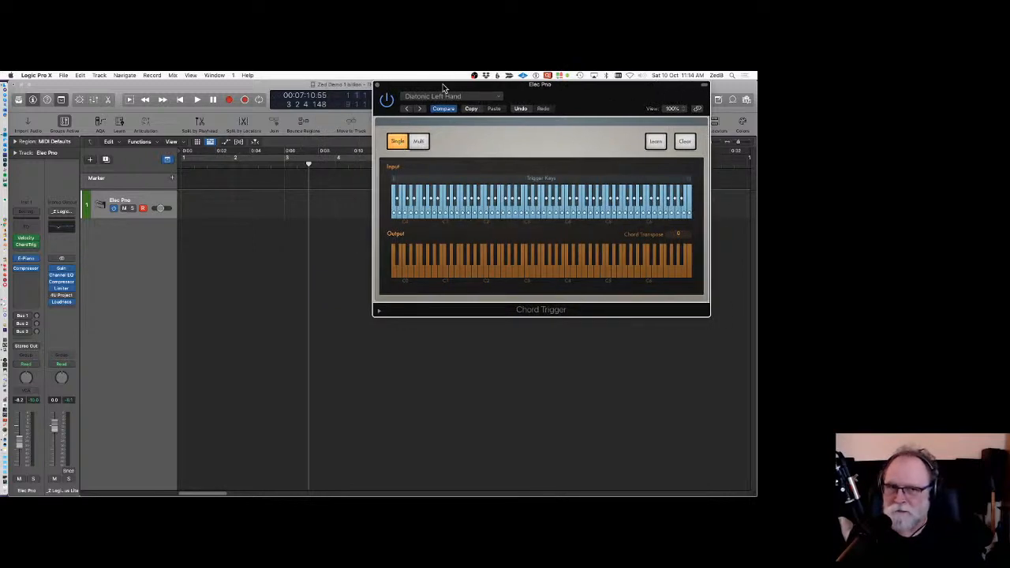
drag(444, 89, 422, 122)
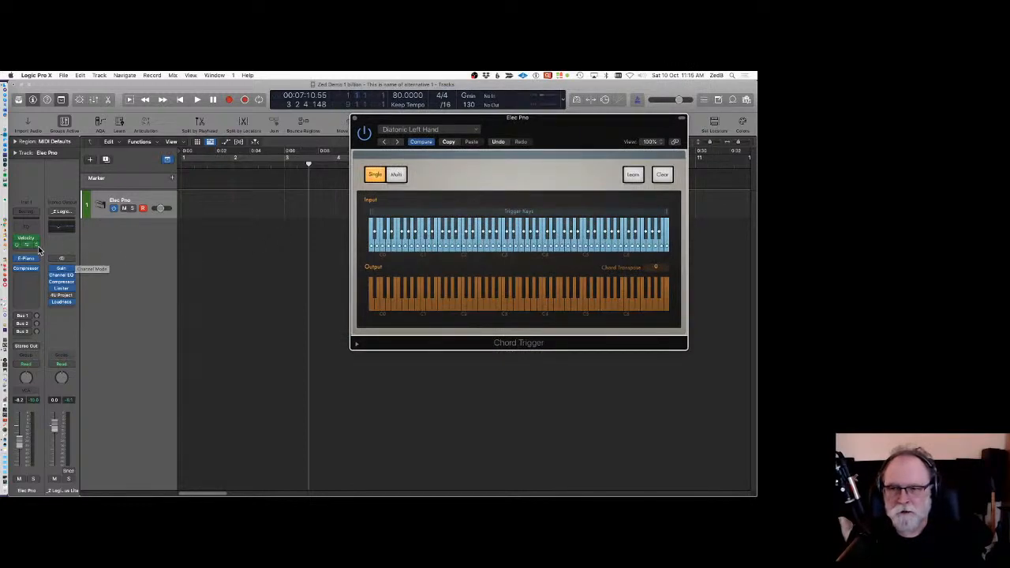
drag(441, 119, 386, 149)
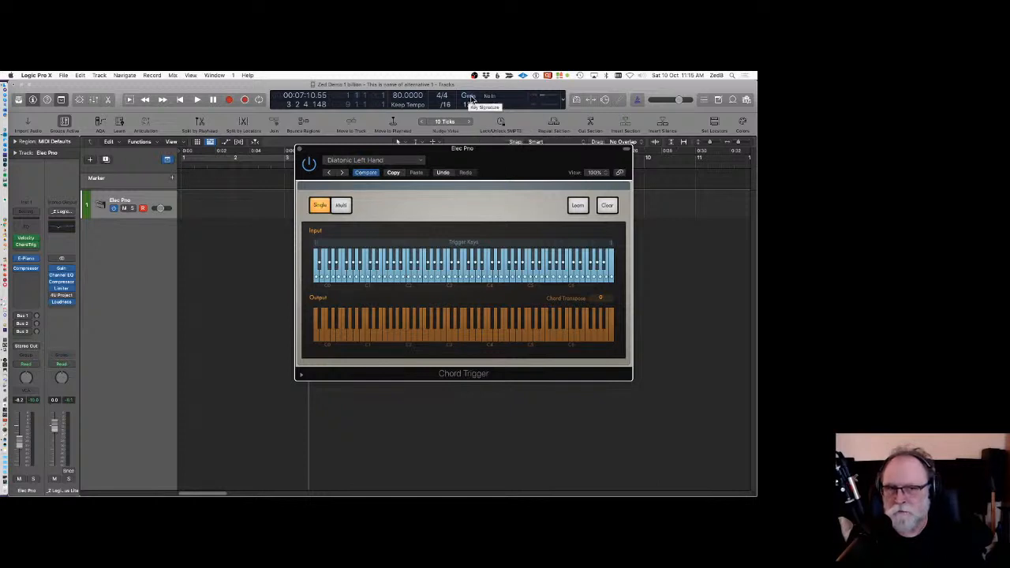
click(30, 251)
mouse_move(30, 259)
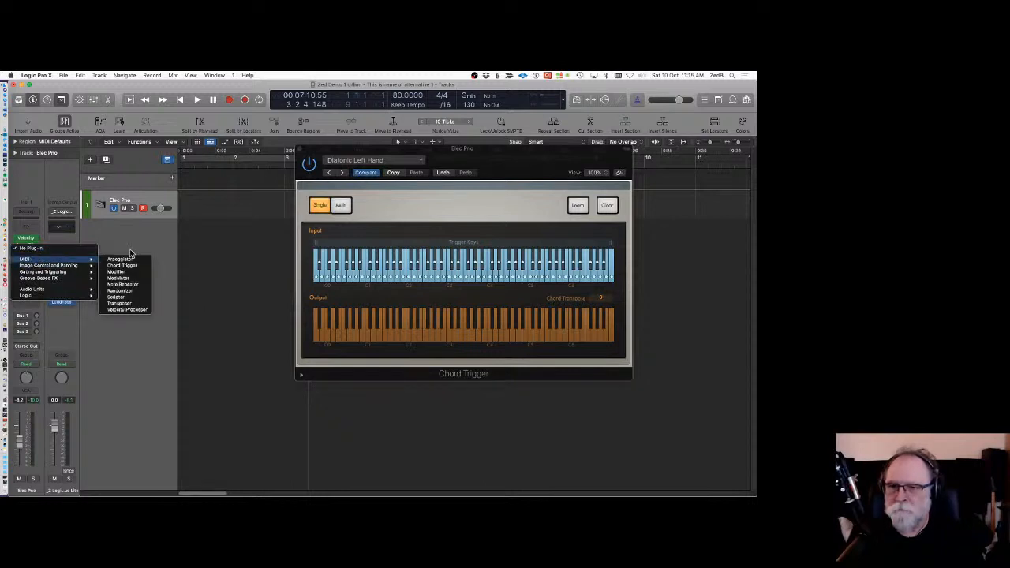
click(126, 305)
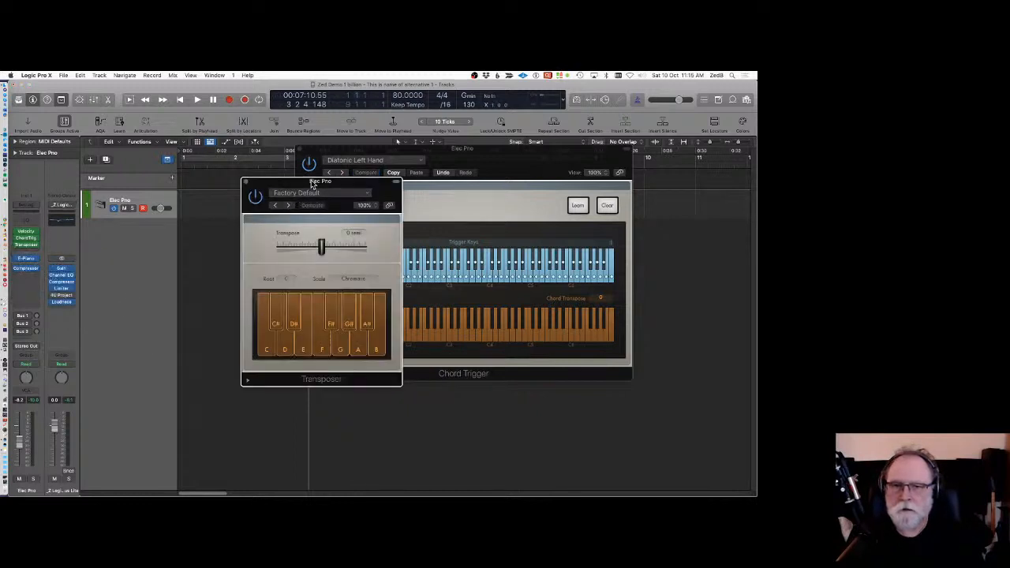
Load the "Can't Go Wrong" preset in the Transposer plug-in.
drag(313, 178, 192, 212)
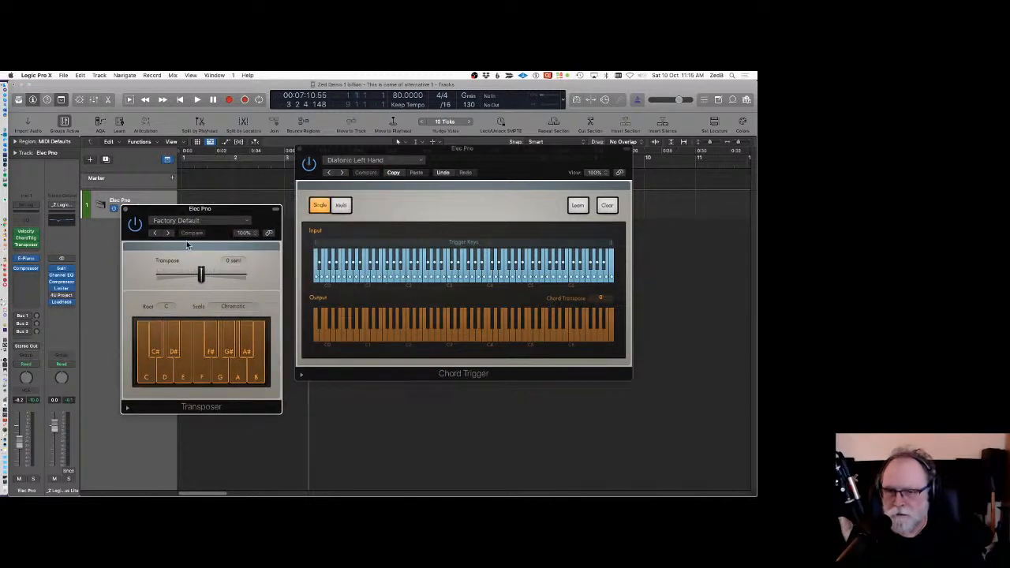
click(198, 221)
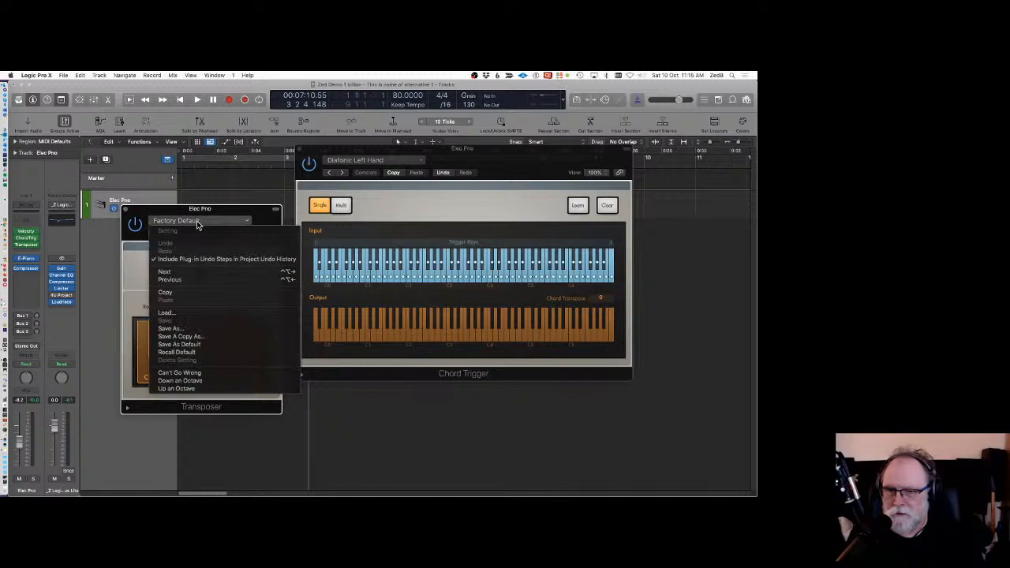
click(197, 373)
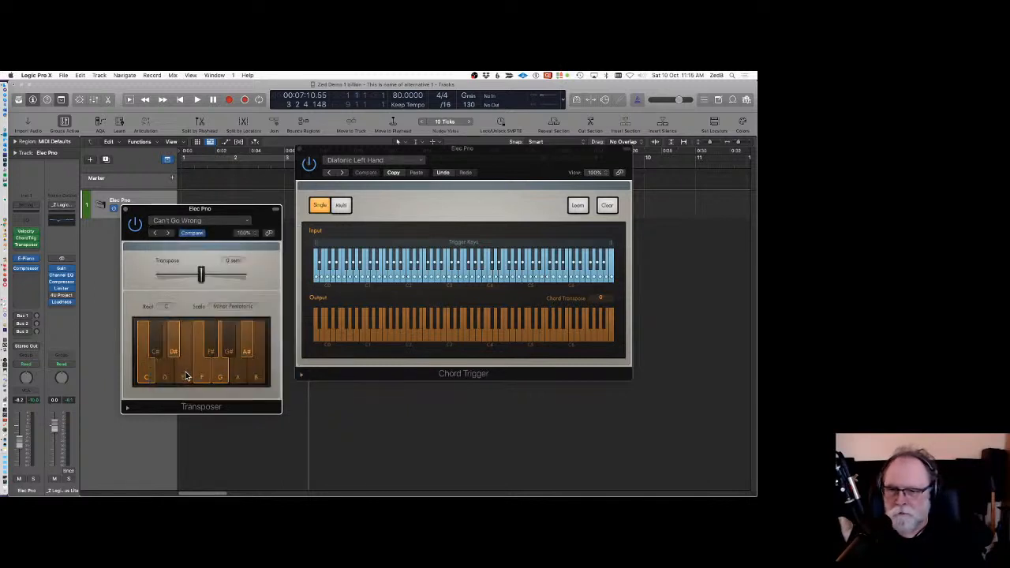
Set the Transposer's root to G and its scale to Natural Minor.
click(167, 308)
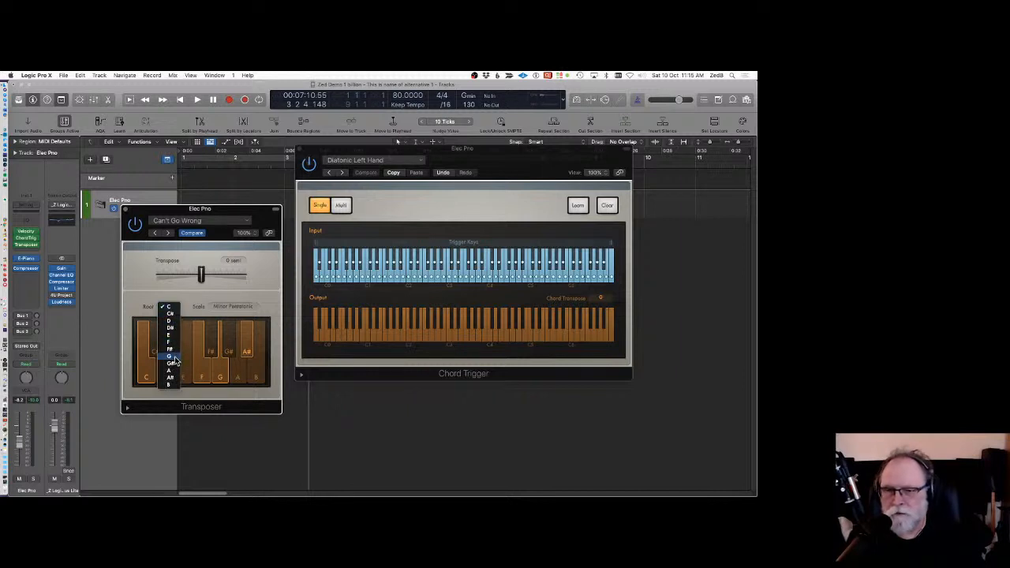
click(172, 357)
click(236, 307)
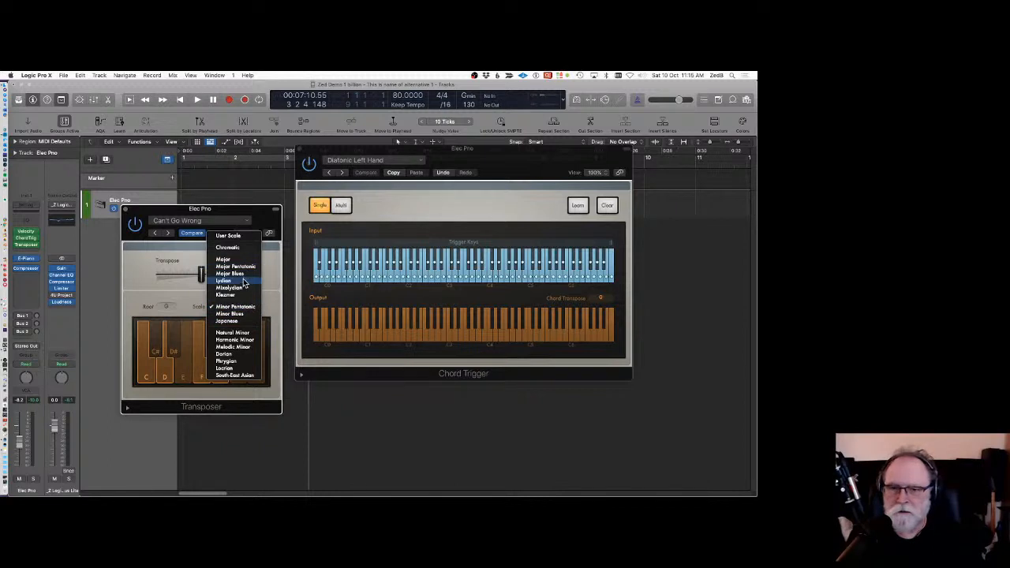
click(245, 334)
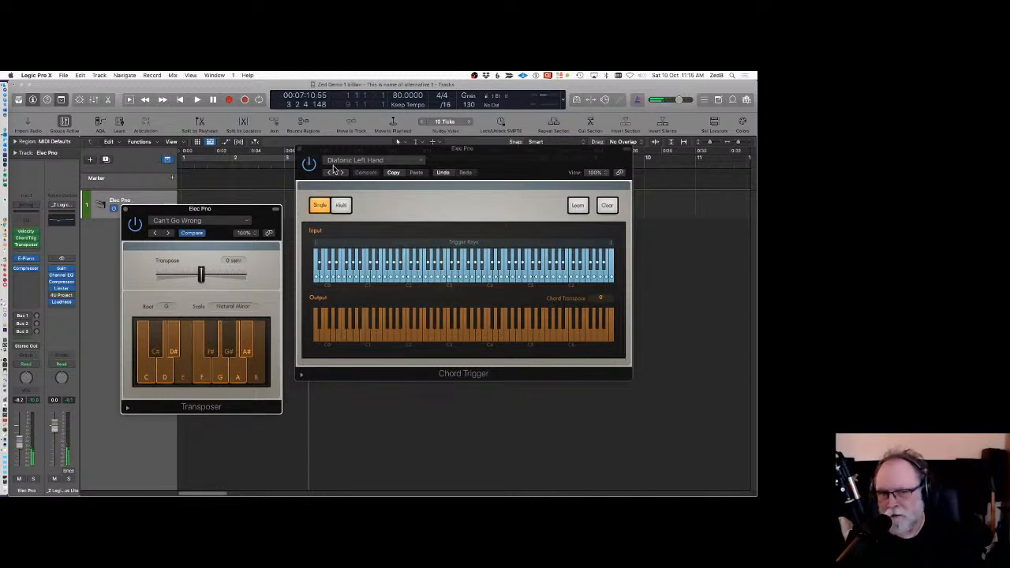
Close the Chord Trigger window and test the Transposer's Transpose slider, leaving it at 0 semitones.
drag(338, 150, 179, 118)
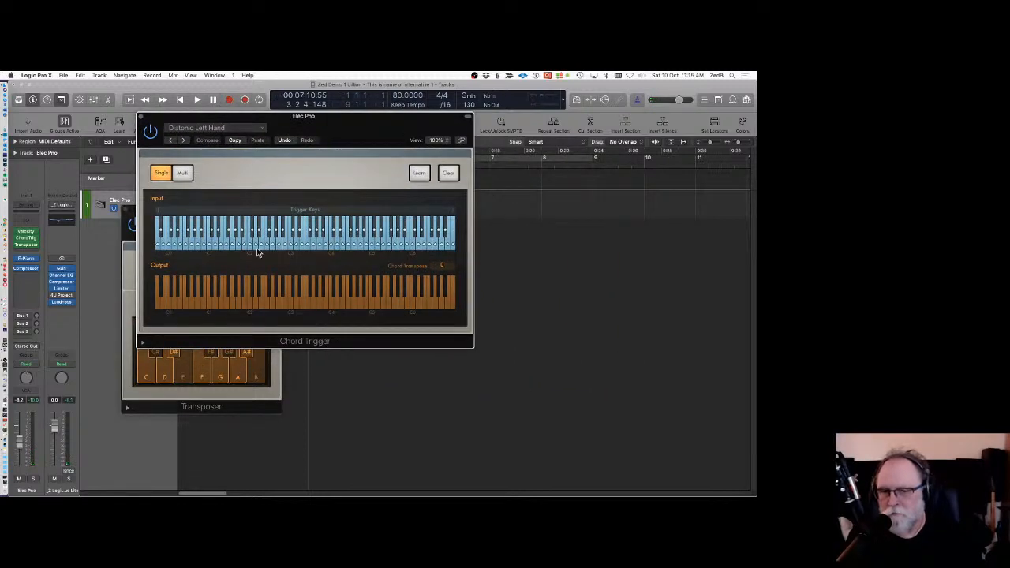
click(141, 117)
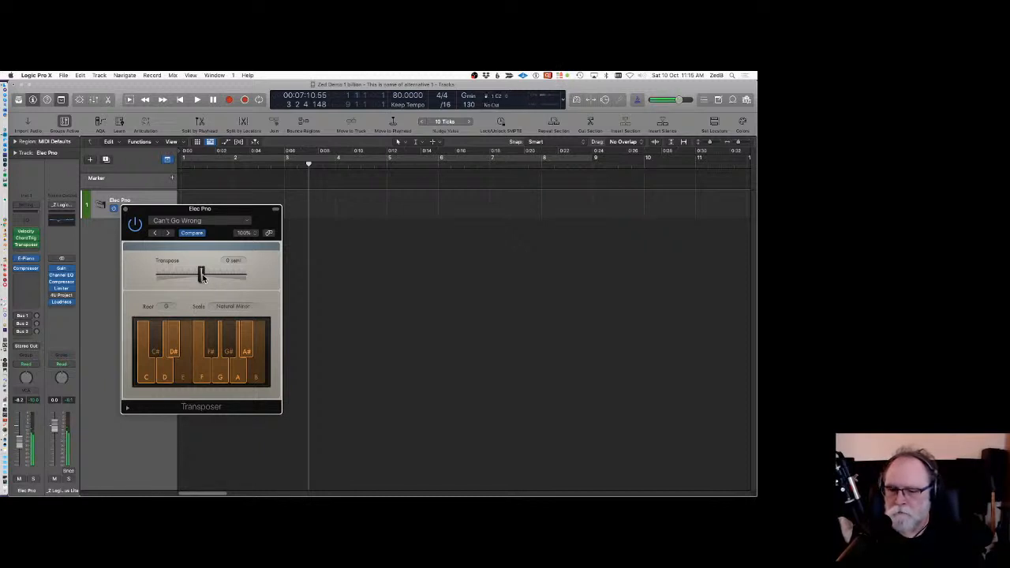
mouse_move(203, 274)
mouse_down()
mouse_move(213, 276)
mouse_move(202, 276)
mouse_up()
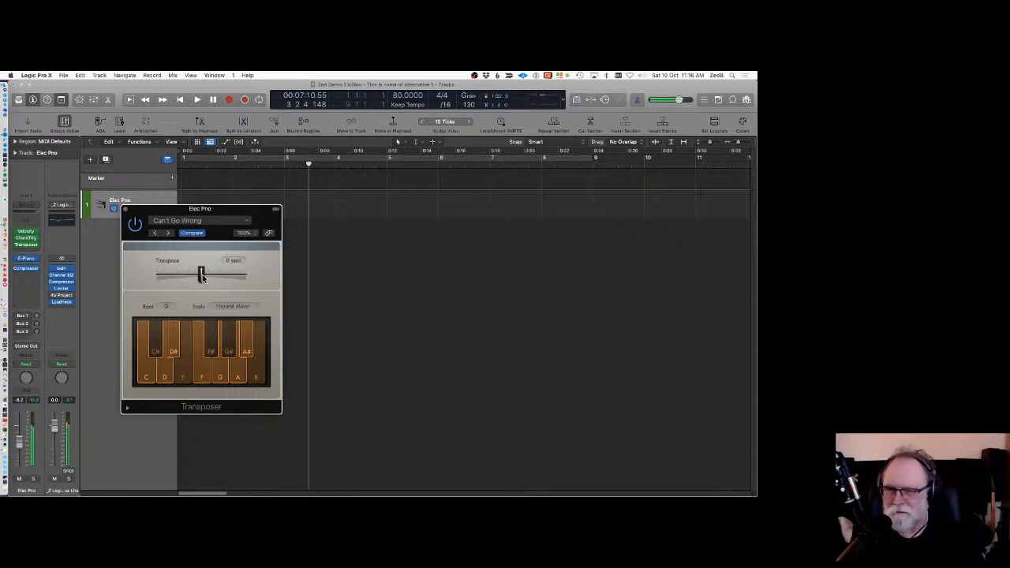
drag(202, 276, 206, 275)
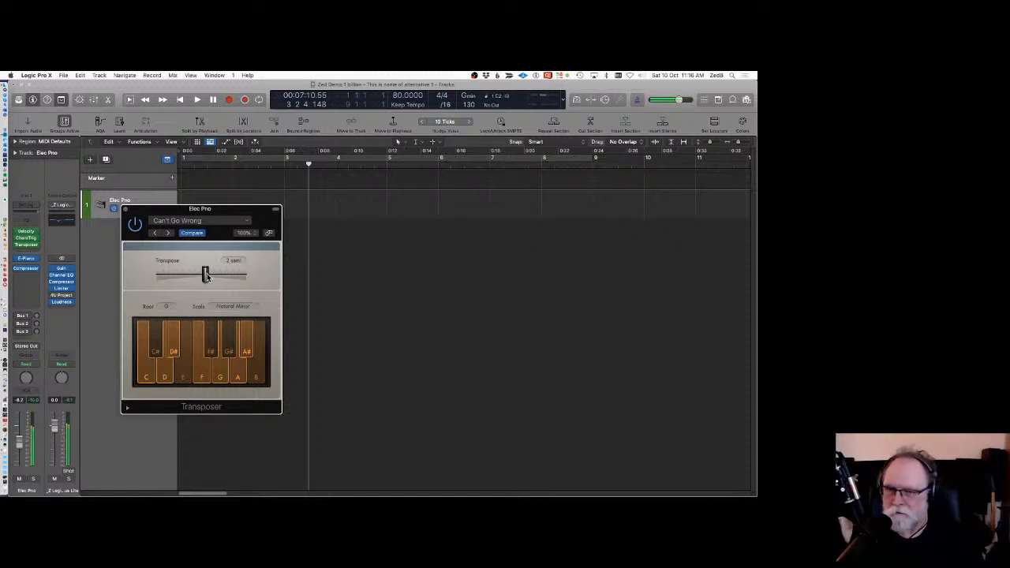
drag(205, 275, 201, 274)
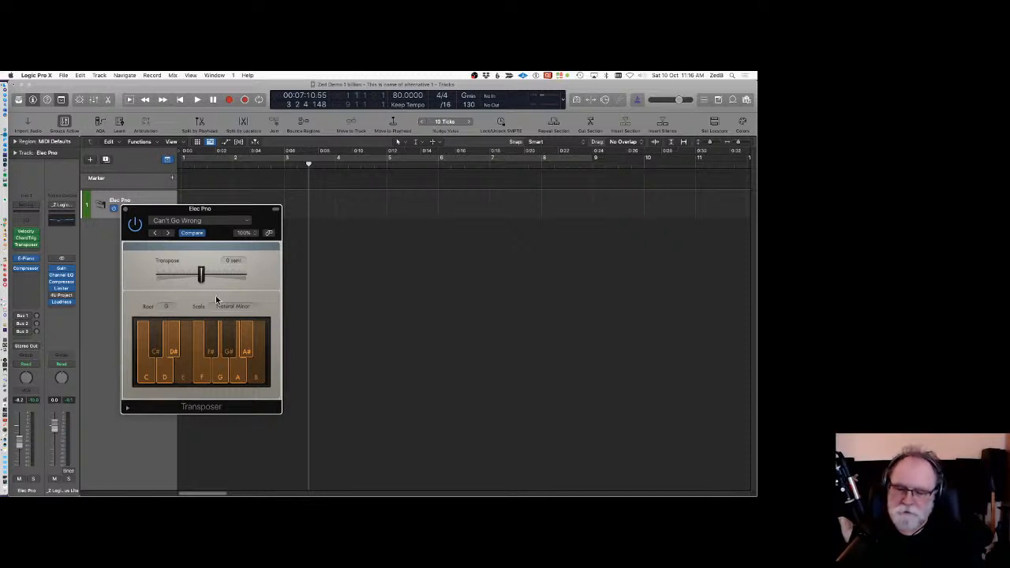
drag(199, 215, 453, 180)
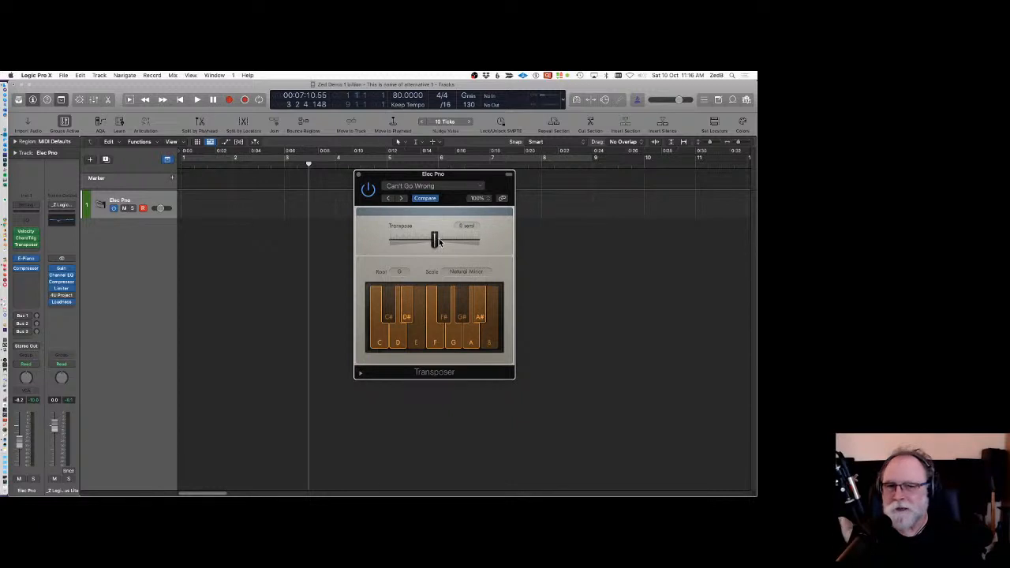
drag(442, 177, 416, 189)
key(Return)
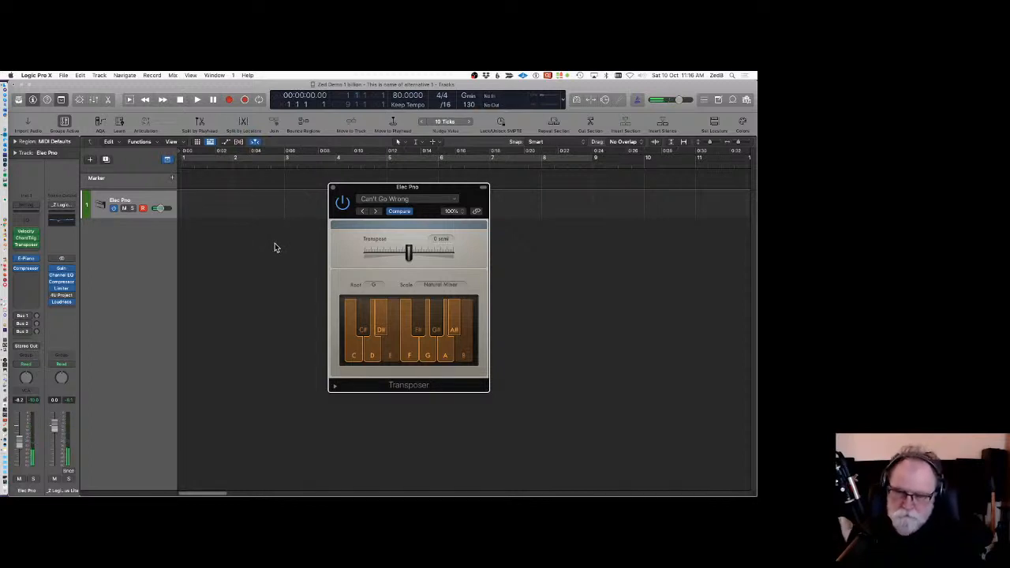
key(r)
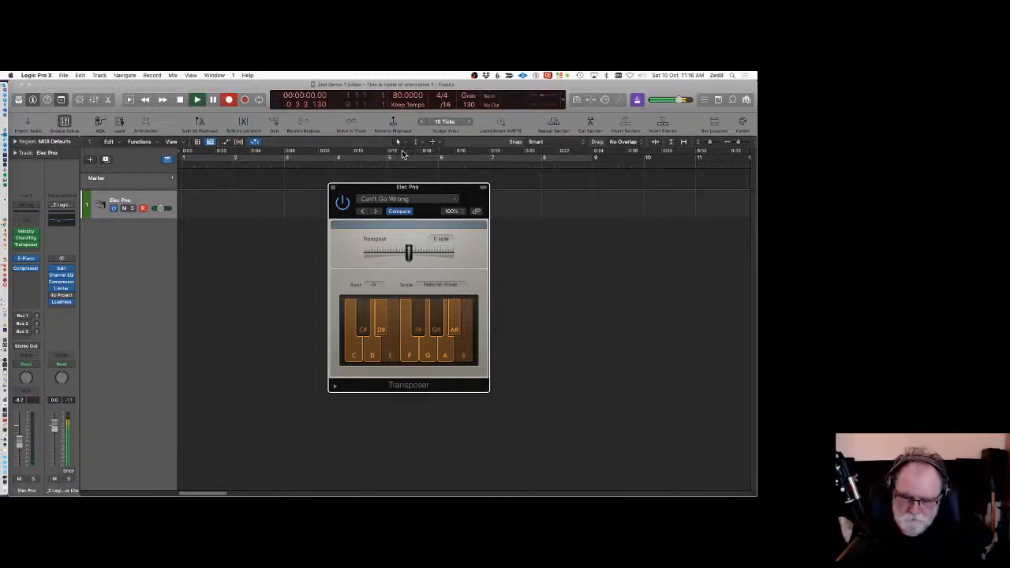
key(space)
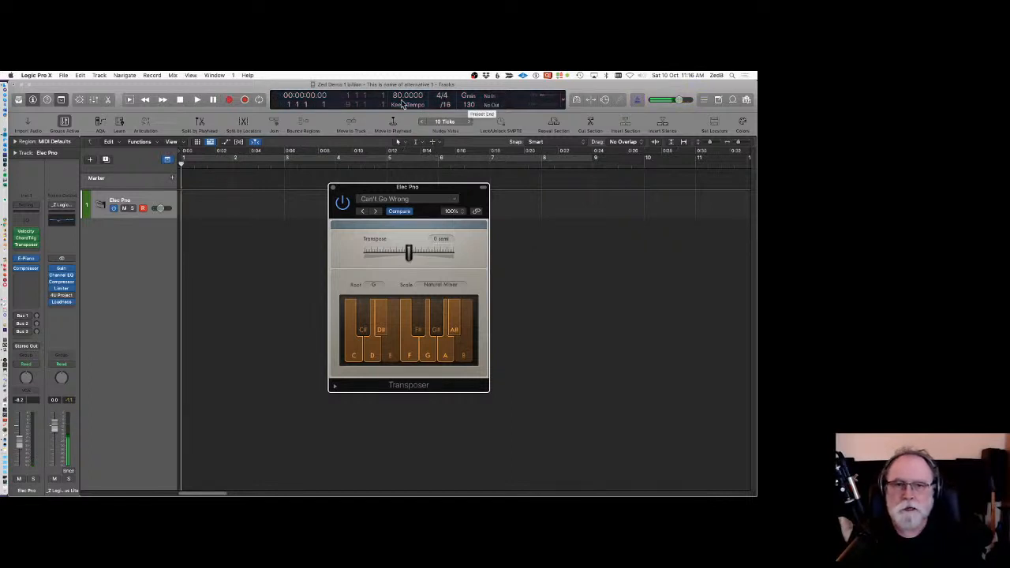
Set the tempo to 120 and record a MIDI chord performance on the Elec Pro track.
drag(401, 96, 397, 71)
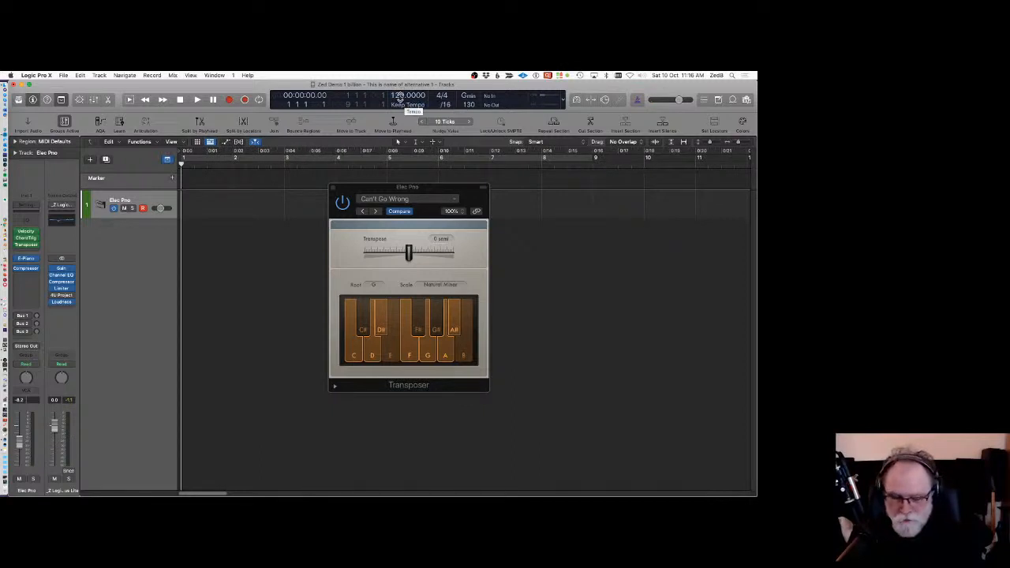
key(r)
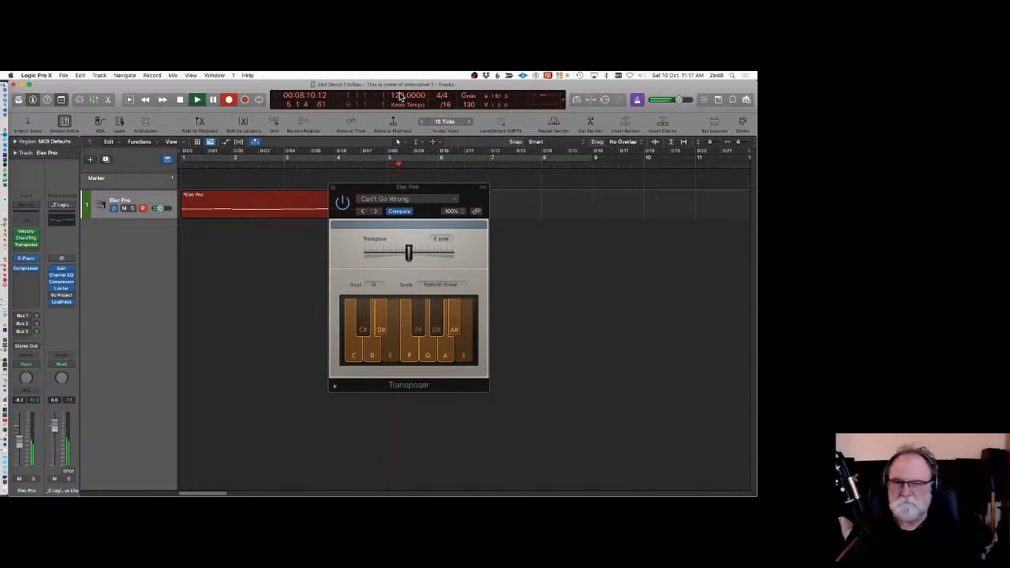
key(space)
Select the recorded region and set the cycle range to it.
drag(438, 192, 515, 239)
click(313, 203)
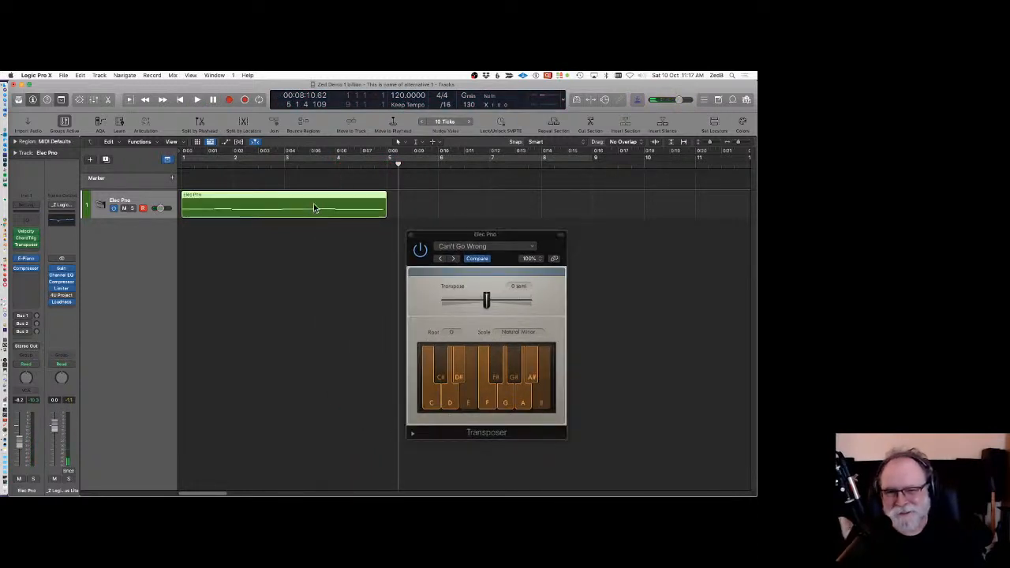
click(291, 160)
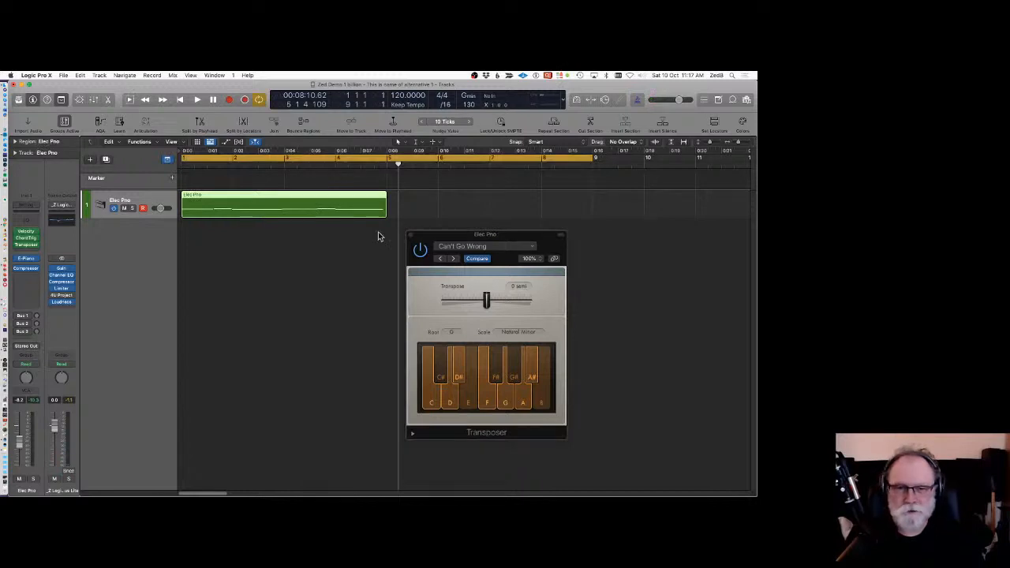
click(716, 122)
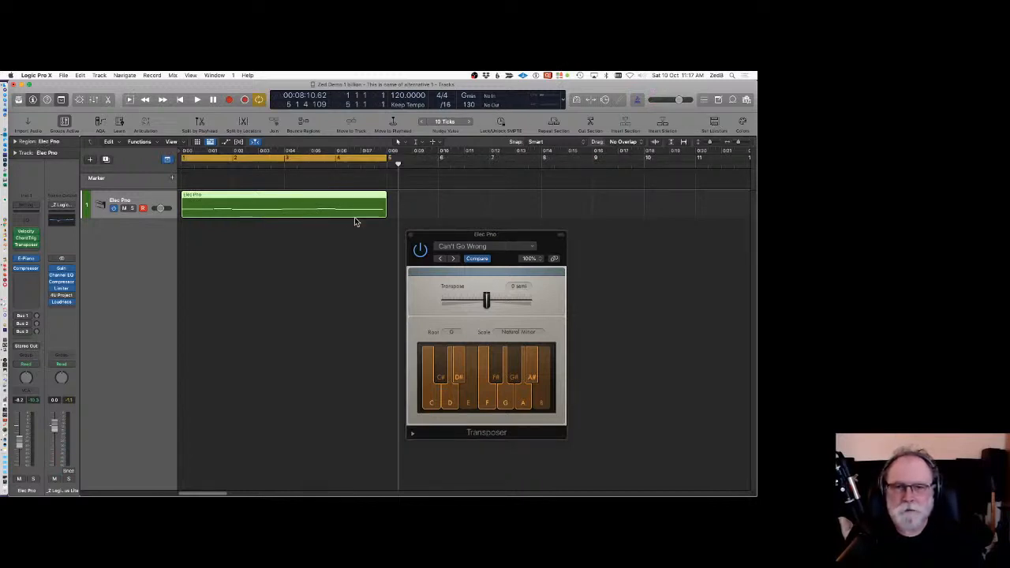
drag(481, 235, 538, 194)
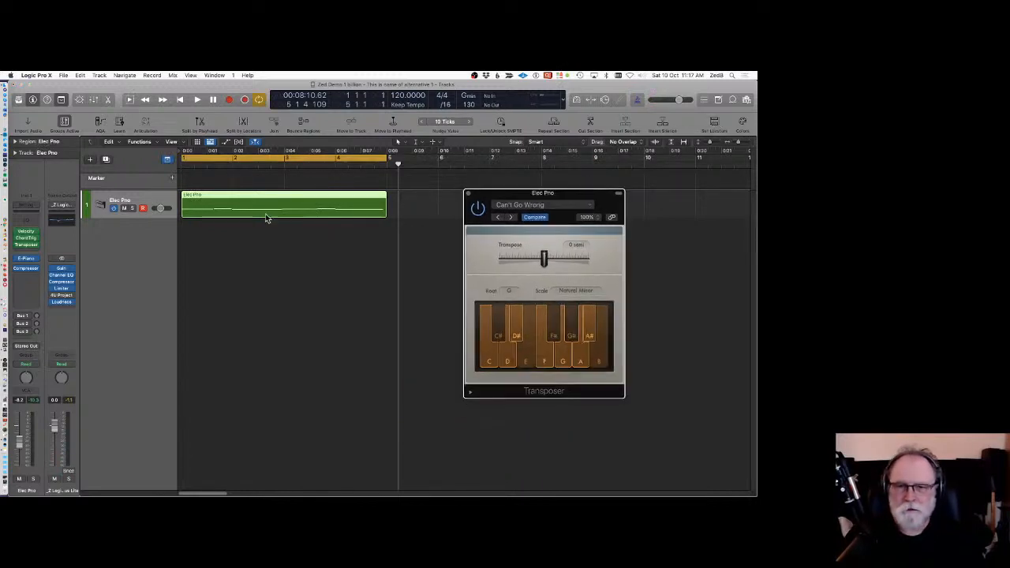
Quantize the recorded region to 1/8 Note in the region inspector and play it back.
click(14, 141)
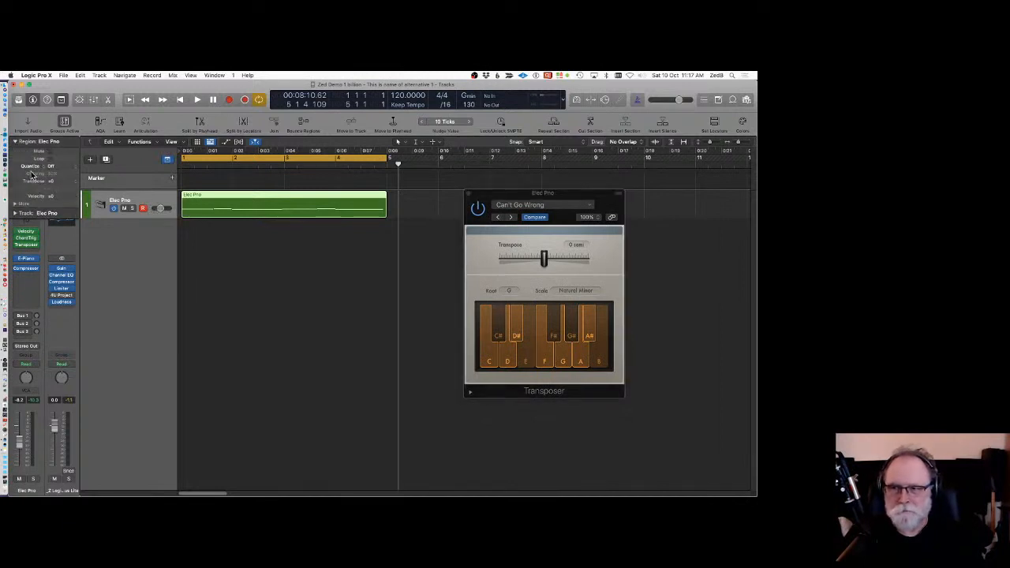
click(43, 167)
click(45, 172)
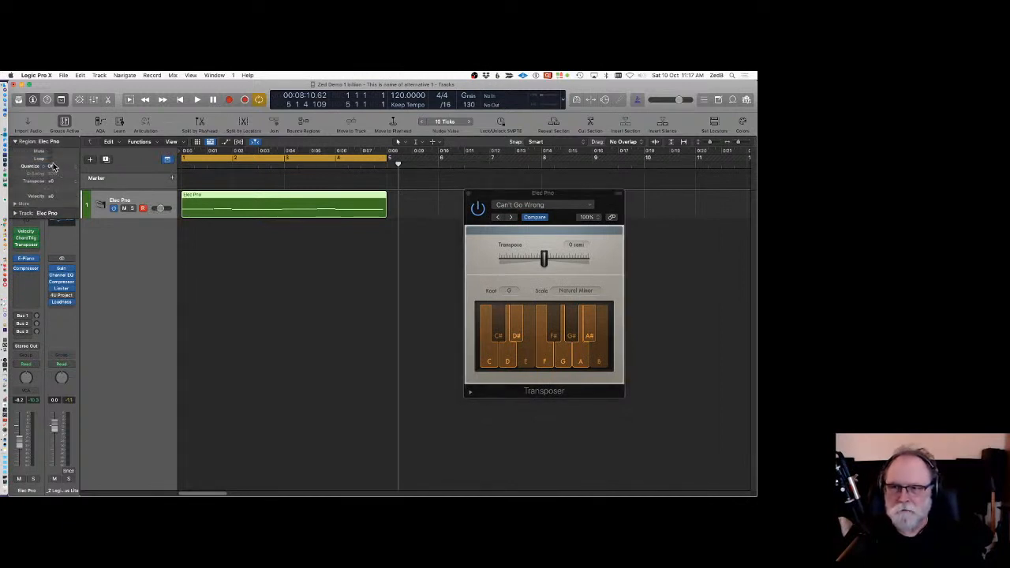
click(51, 166)
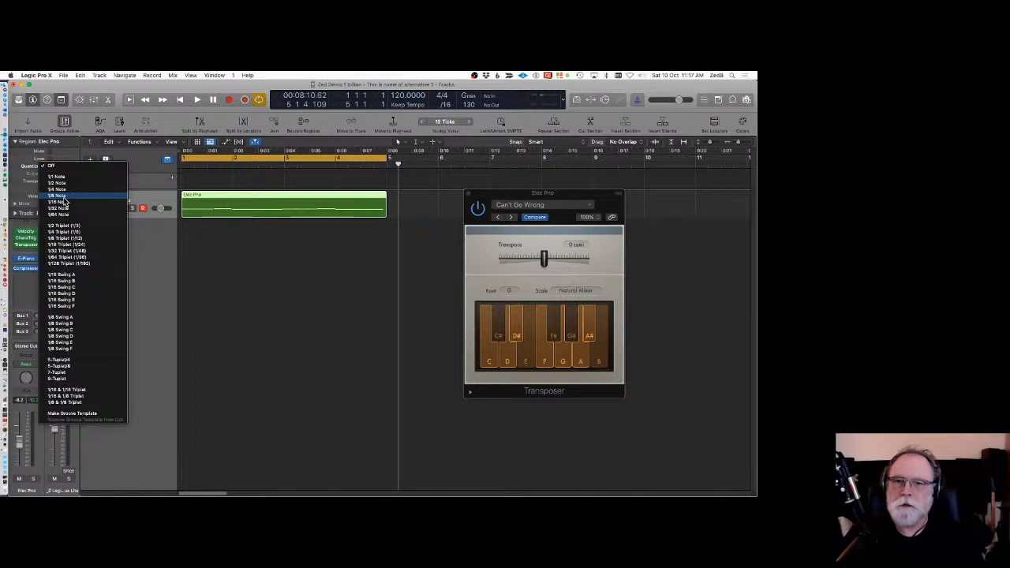
click(63, 197)
key(space)
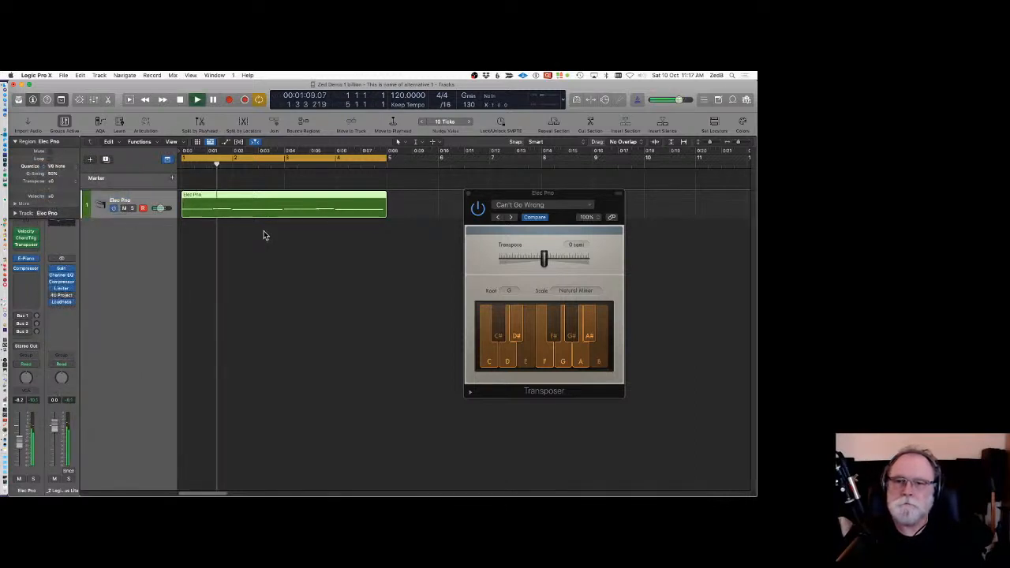
key(space)
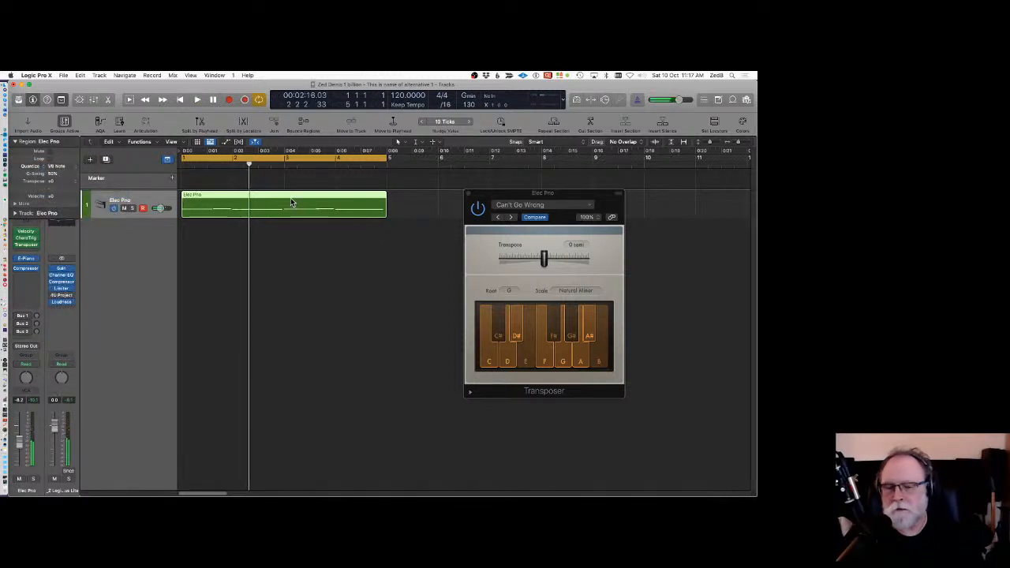
Open the recorded region in the Piano Roll to view its notes, then close the Transposer window and the editor.
double_click(291, 203)
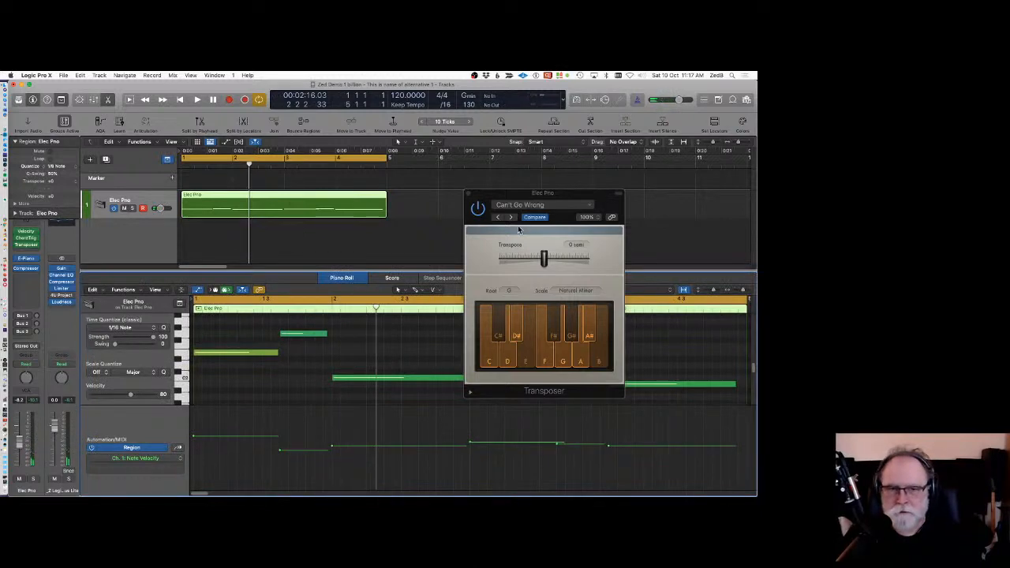
drag(525, 197, 589, 134)
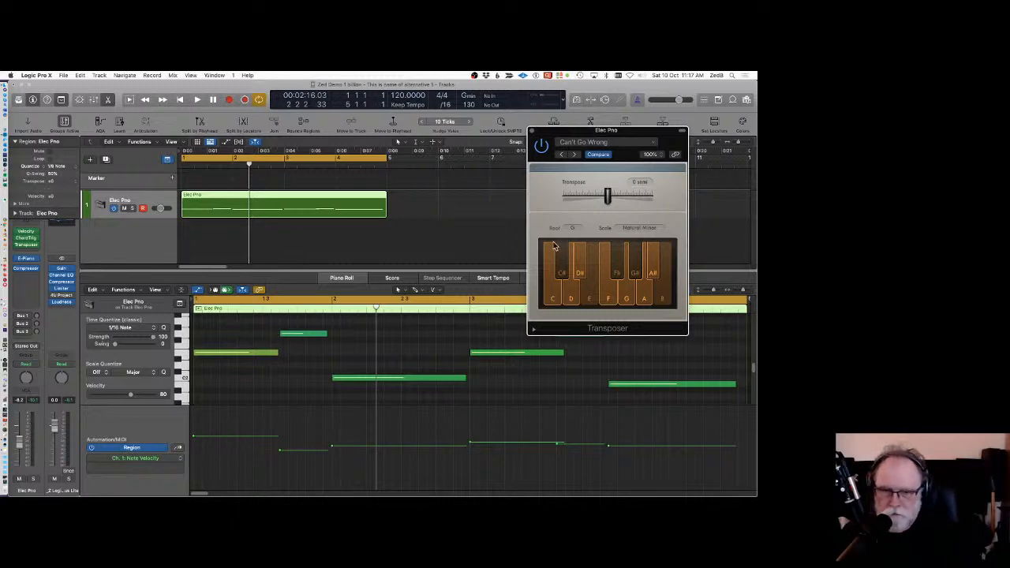
drag(573, 133, 620, 115)
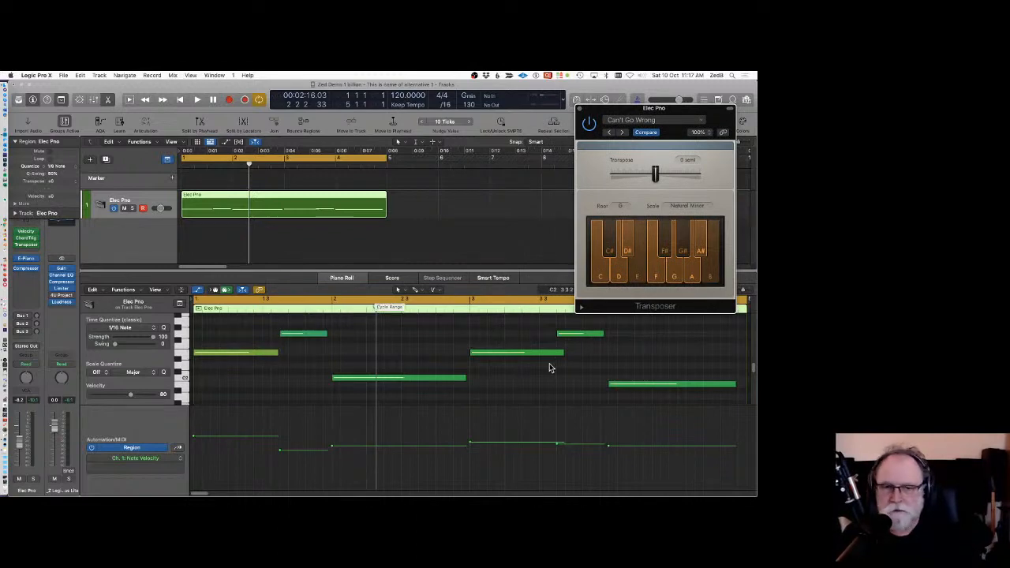
drag(622, 114, 635, 90)
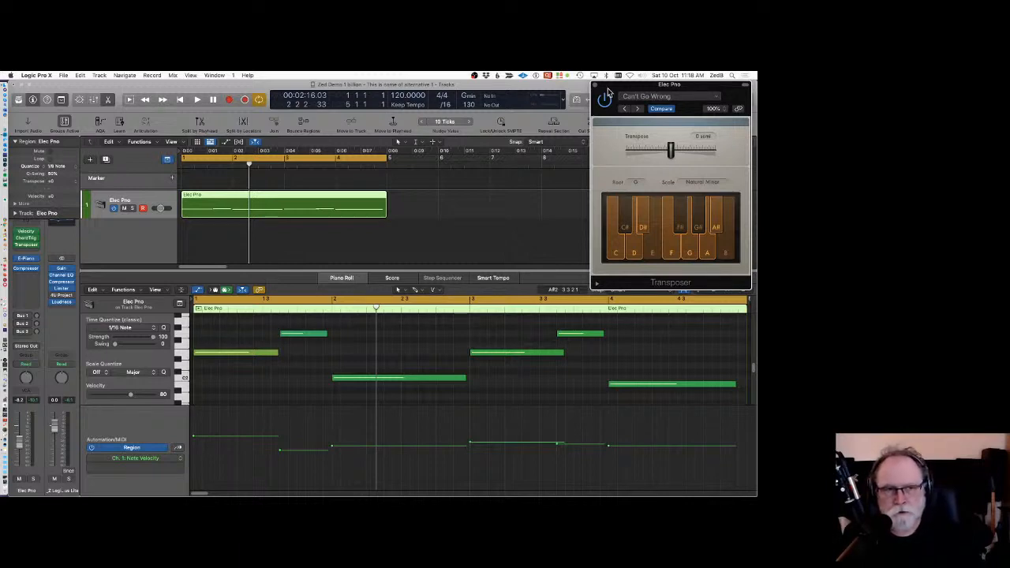
mouse_move(609, 83)
mouse_down()
mouse_move(623, 84)
mouse_move(604, 88)
mouse_up()
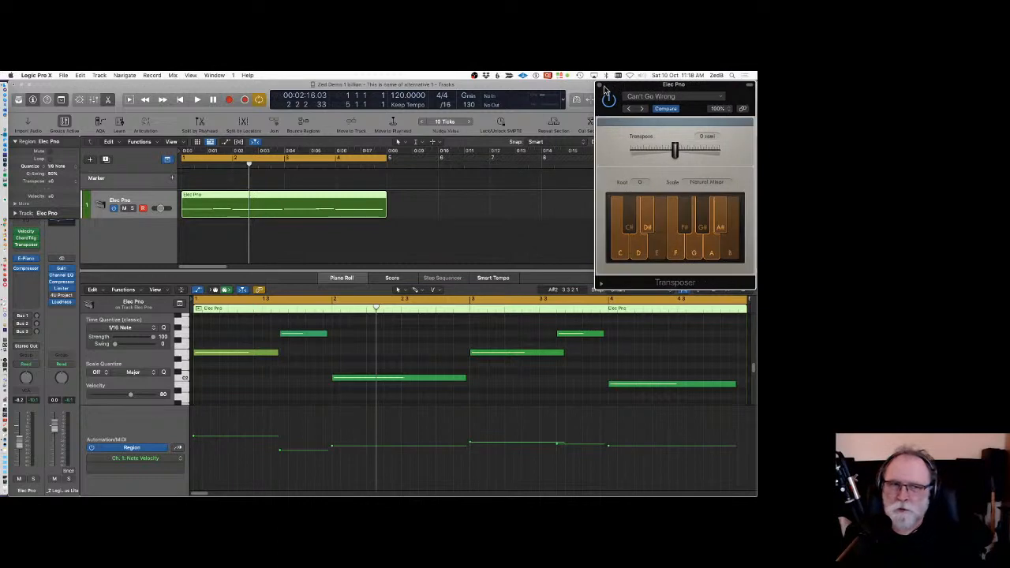
click(599, 86)
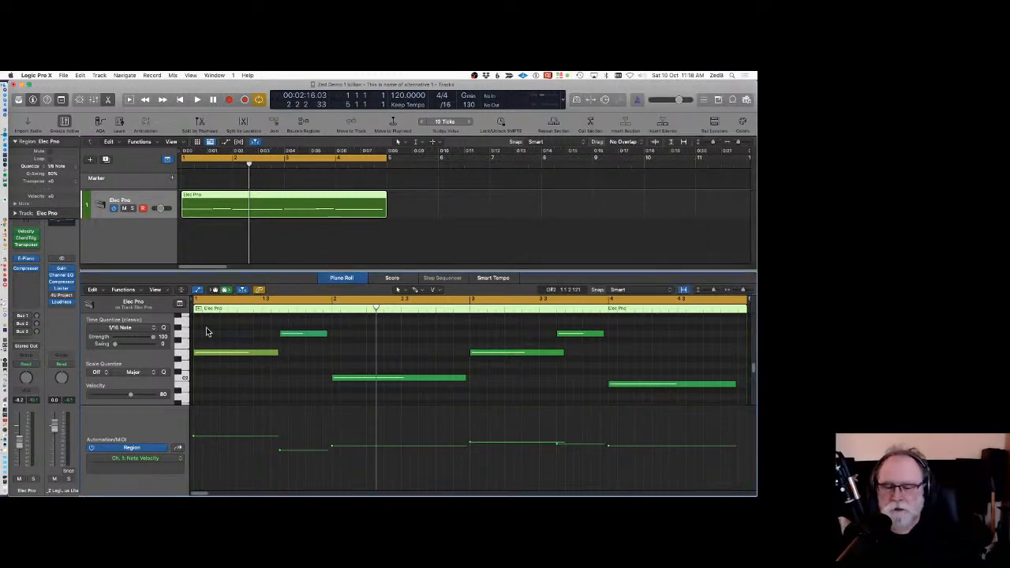
click(348, 277)
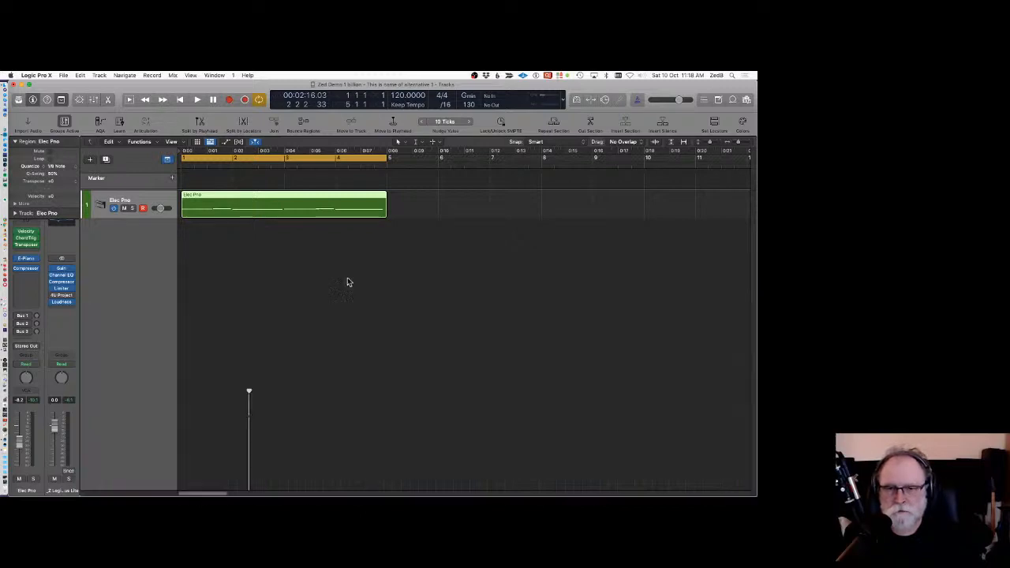
click(223, 249)
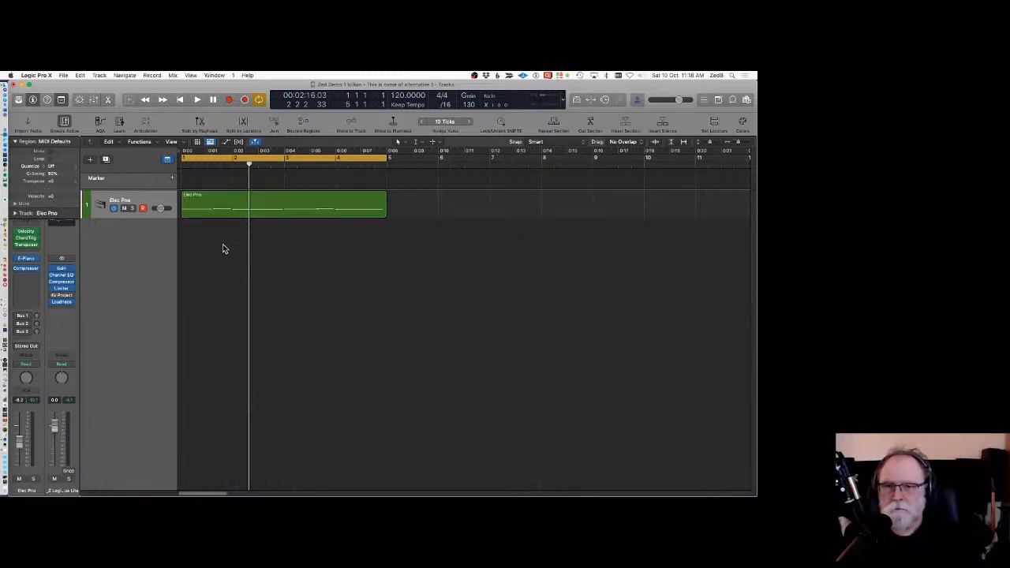
click(201, 204)
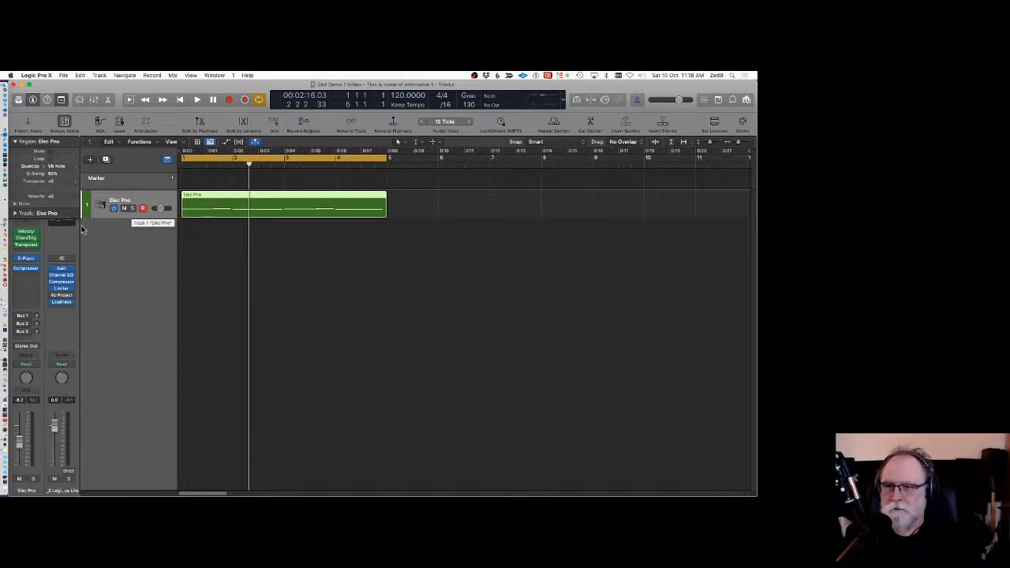
Insert the Arpeggiator MIDI plug-in below Transposer on the Elec Pro track and reposition its window.
click(27, 250)
mouse_move(32, 260)
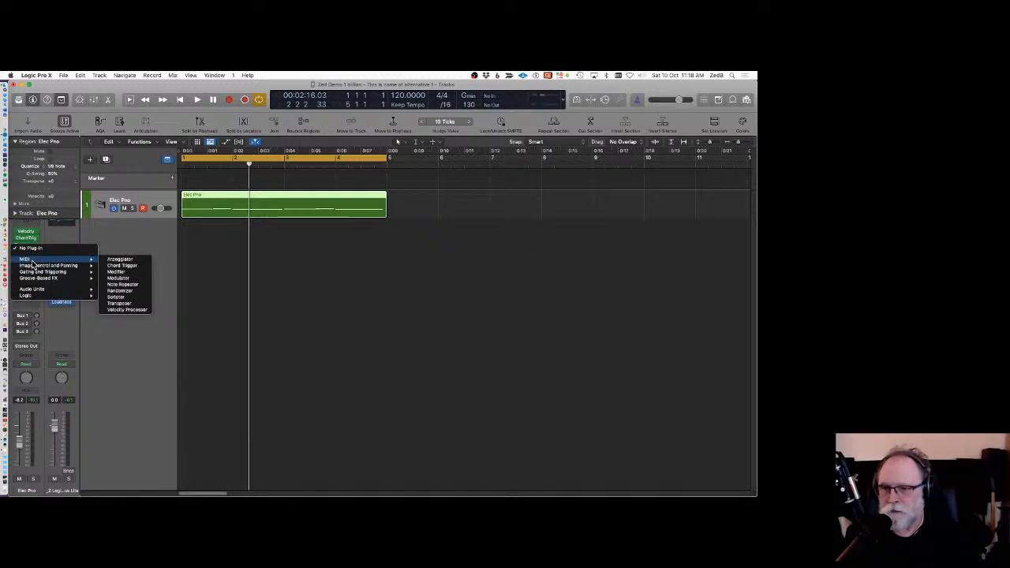
click(120, 259)
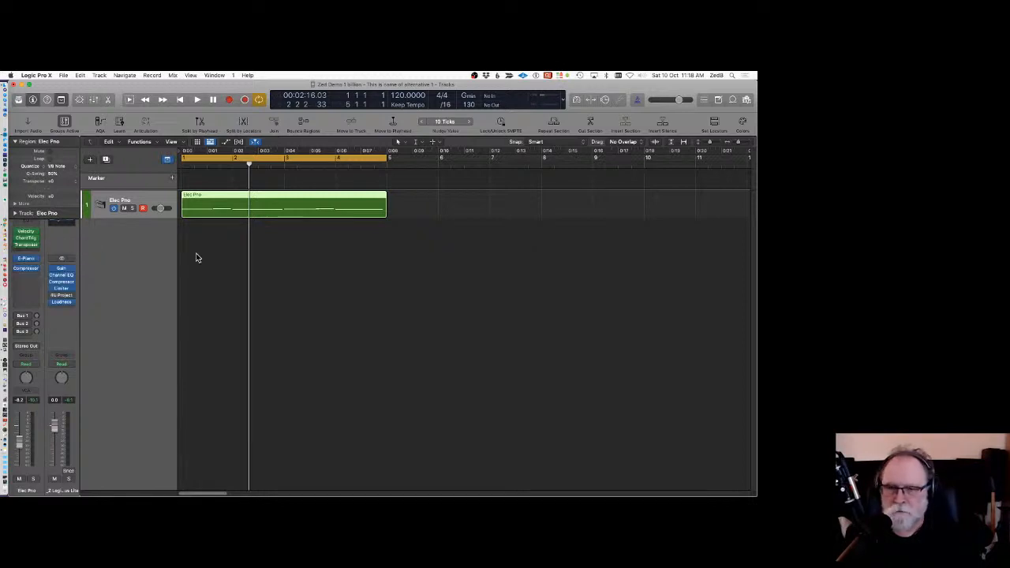
drag(308, 186, 459, 129)
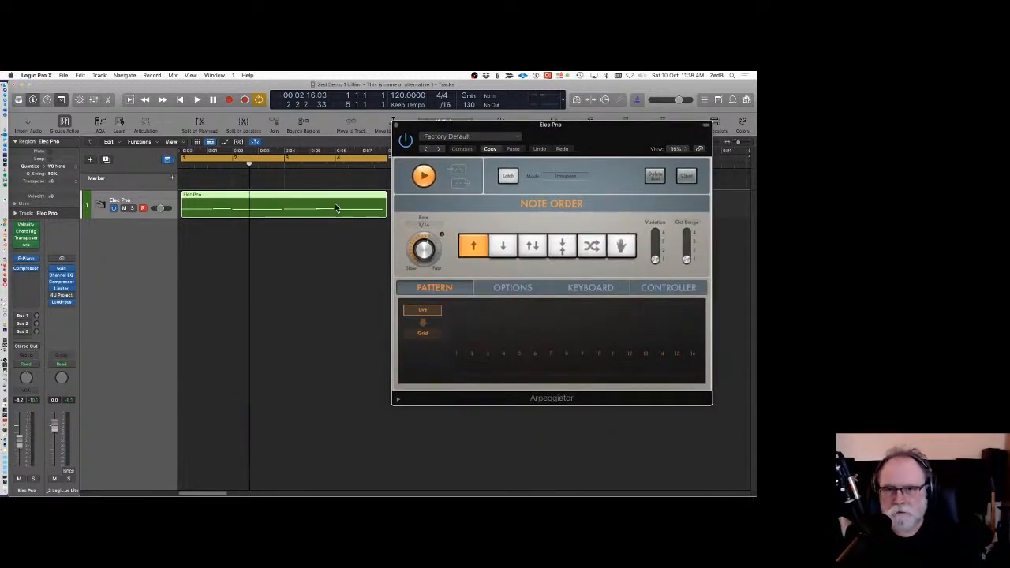
drag(459, 177, 499, 158)
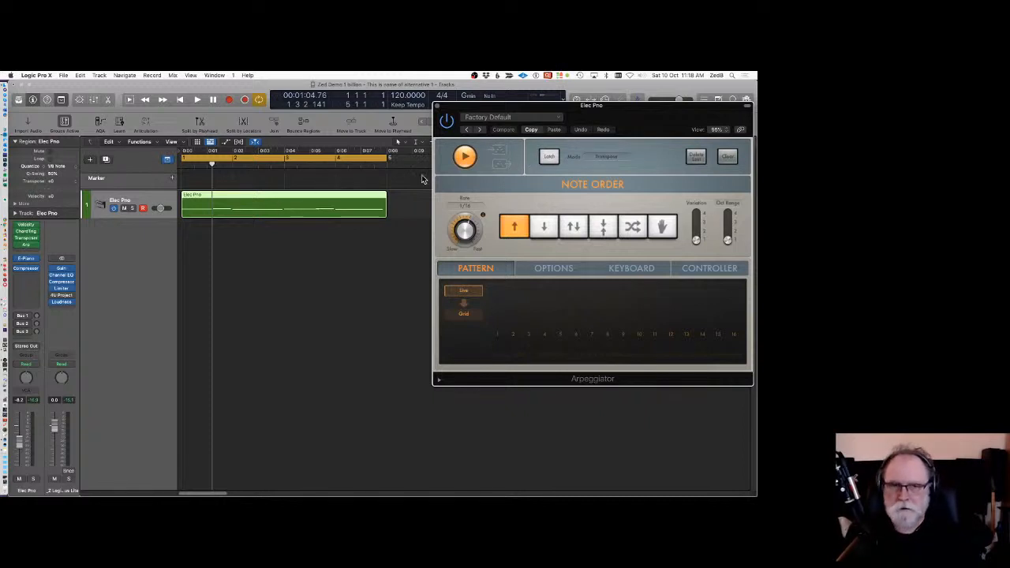
key(Return)
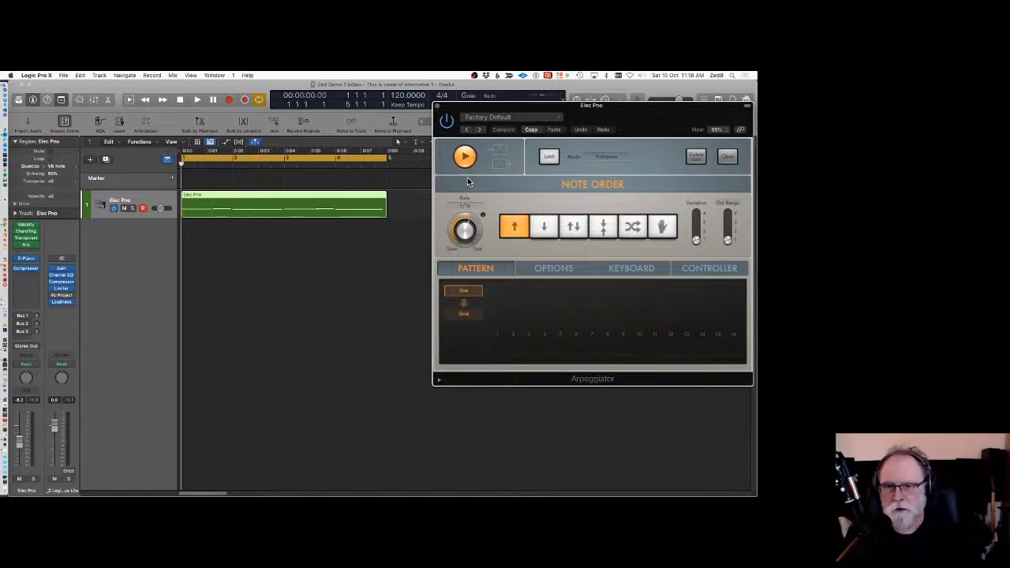
Create a new instrument track and drag the Arpeggiator's MIDI output onto it during playback to make a region.
click(99, 75)
click(108, 101)
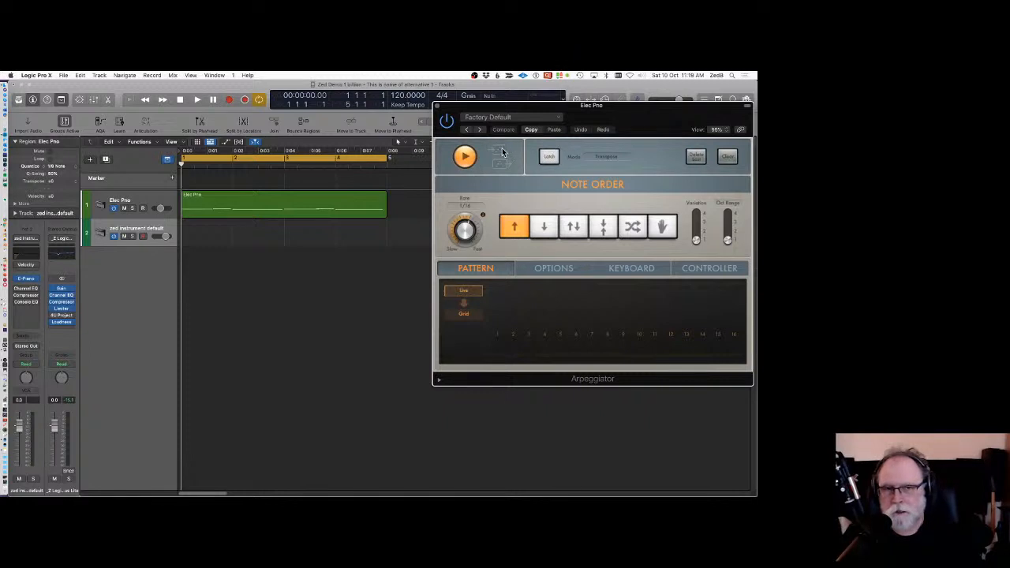
key(space)
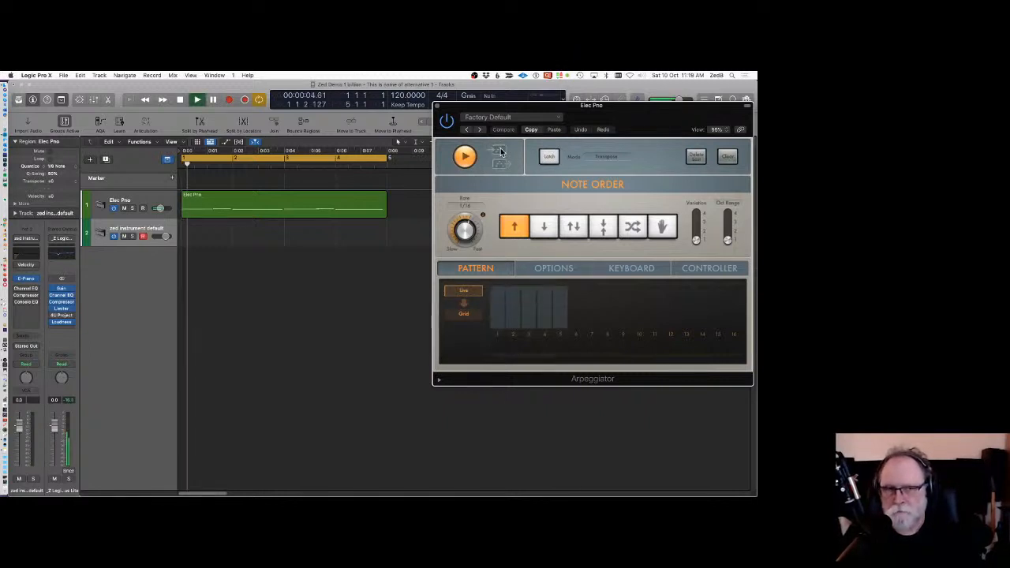
drag(501, 152, 210, 232)
key(space)
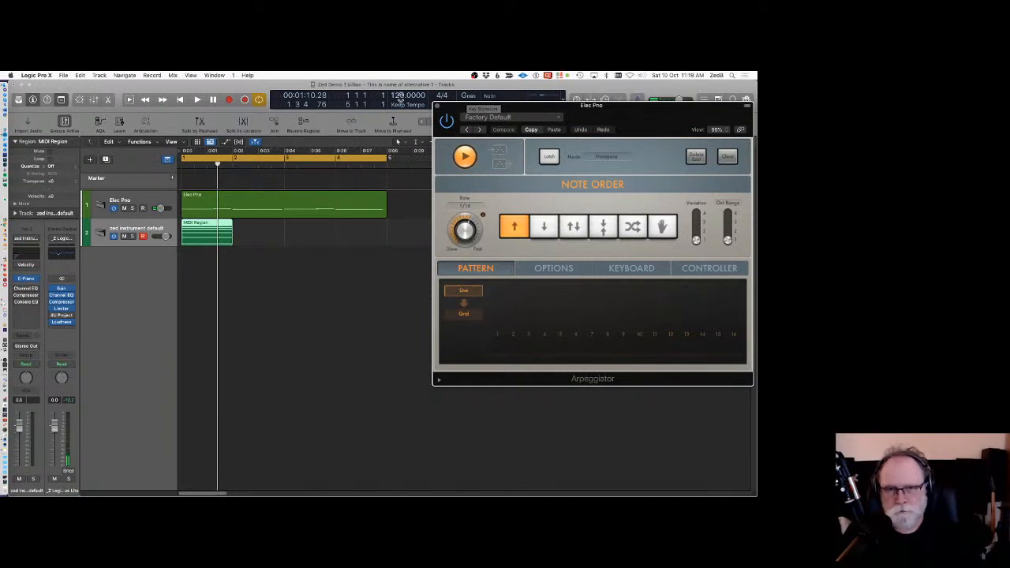
Set the cycle range around bar 2, select the Elec Pro track and play it with the new track muted.
click(232, 160)
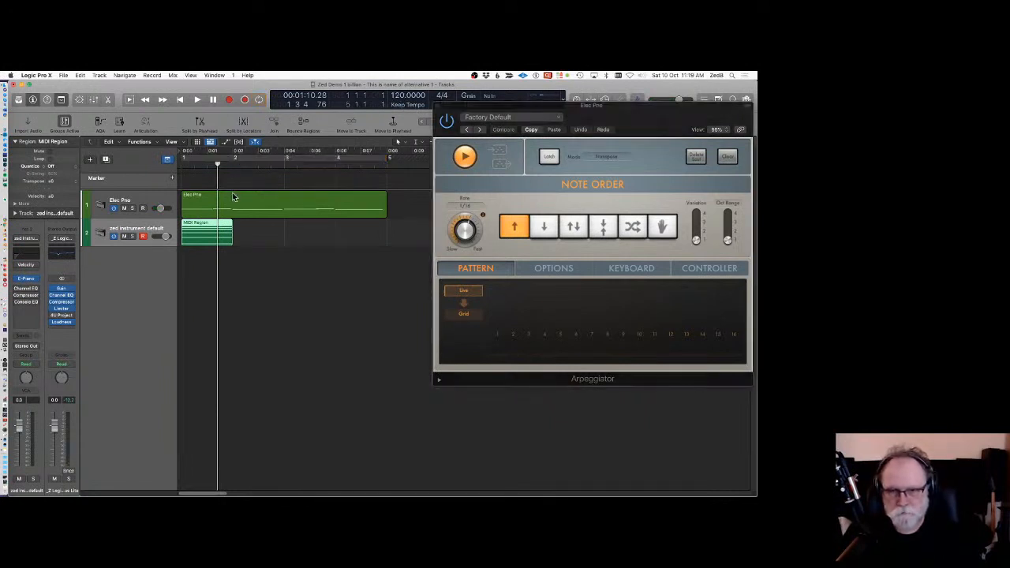
drag(213, 153, 232, 157)
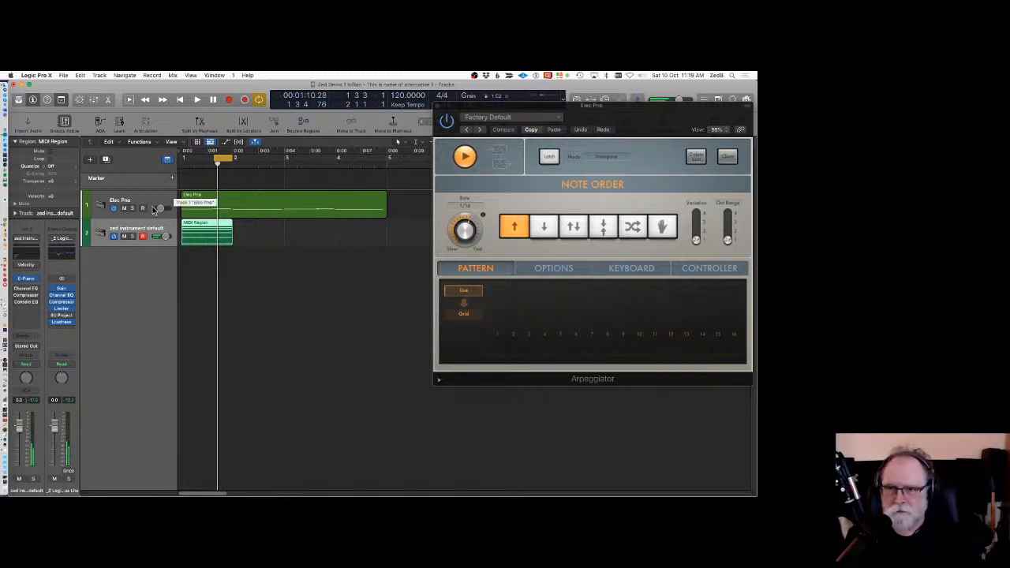
click(193, 202)
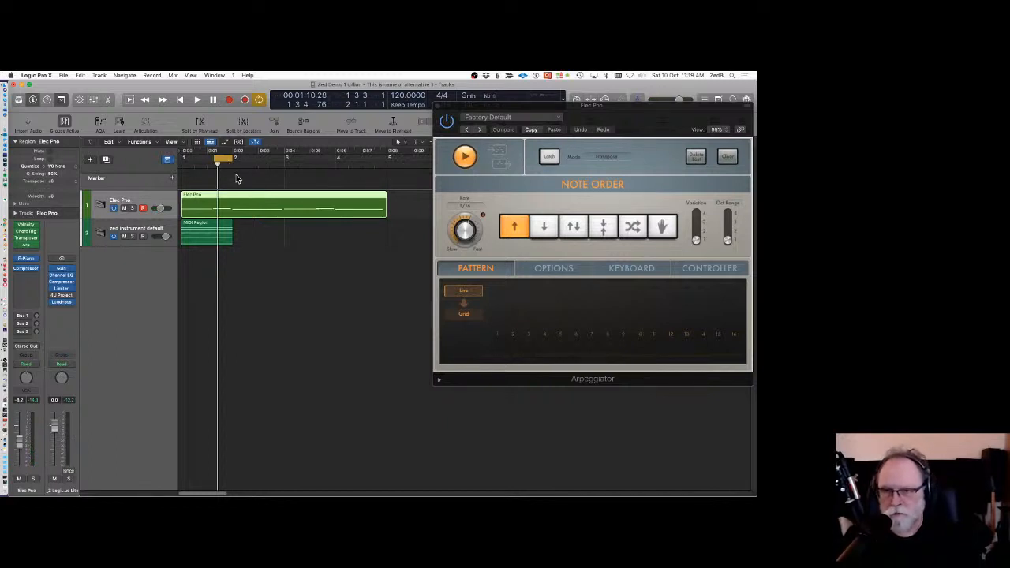
key(space)
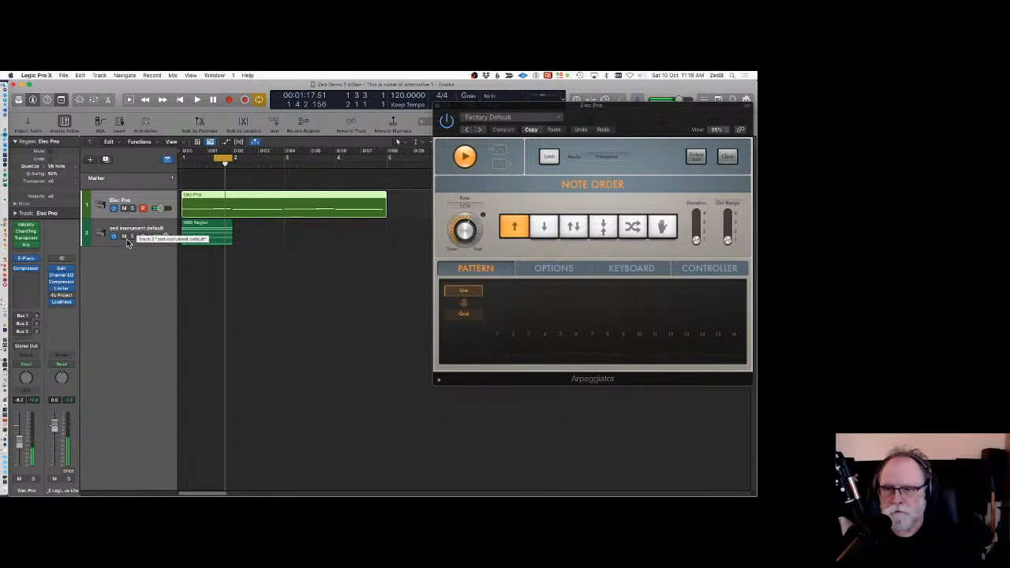
click(124, 236)
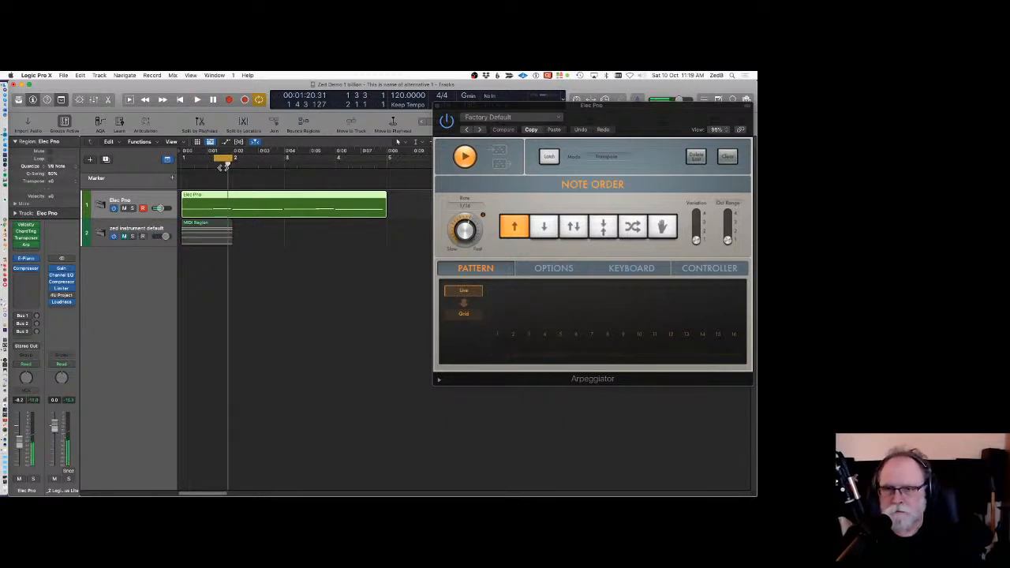
Drag two more Arpeggiator output regions onto the new track, moving the cycle range forward one bar each time.
drag(499, 155, 274, 230)
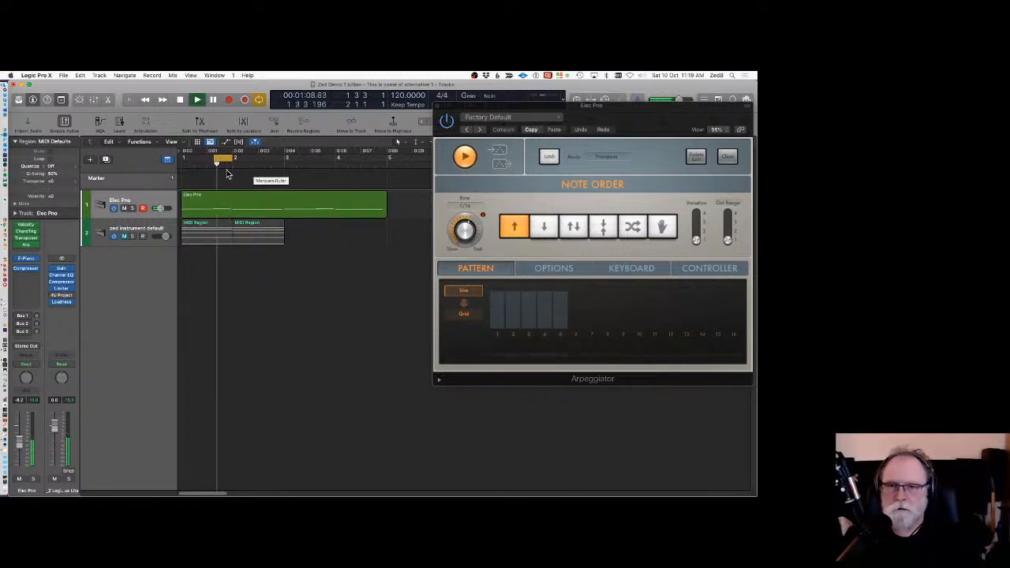
drag(223, 158, 241, 158)
drag(503, 148, 318, 232)
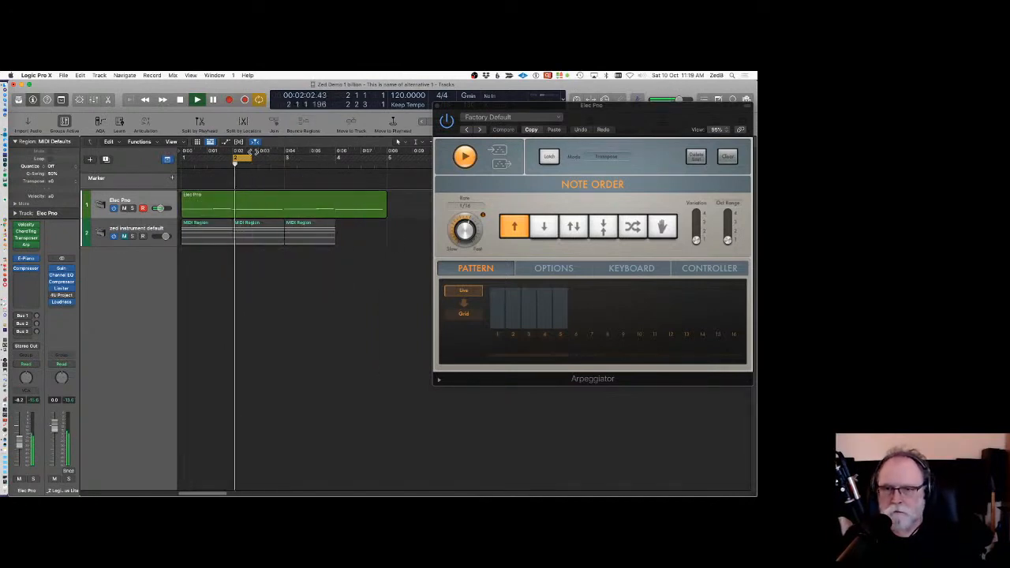
drag(243, 158, 290, 157)
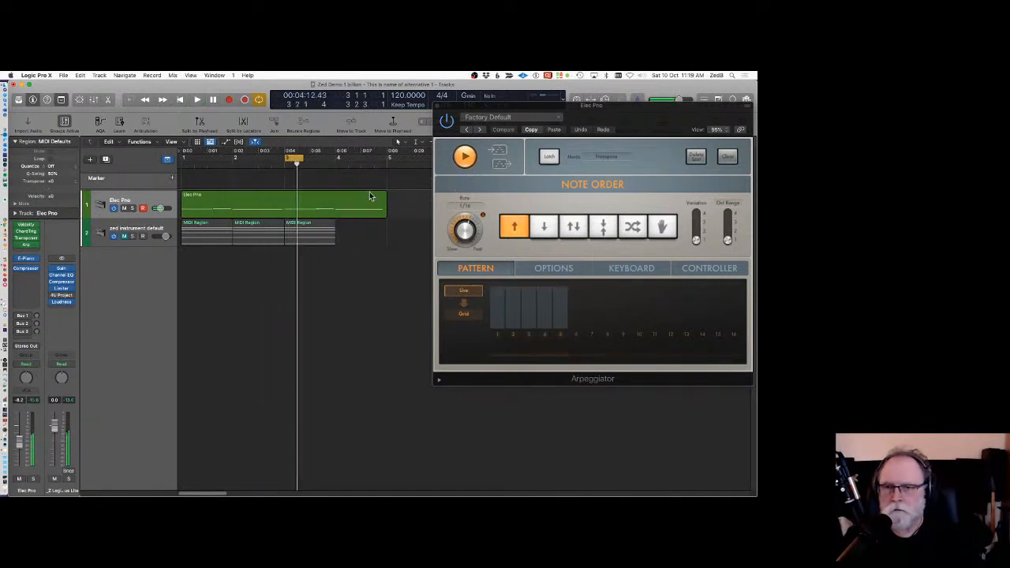
key(space)
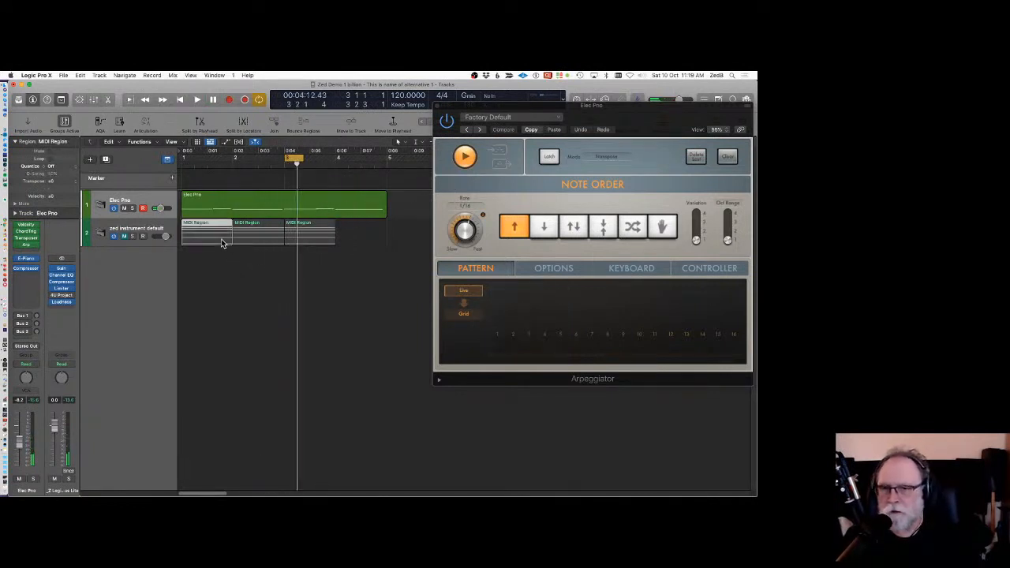
Trim, move and copy the arpeggio regions so they run continuously along the new track.
click(221, 239)
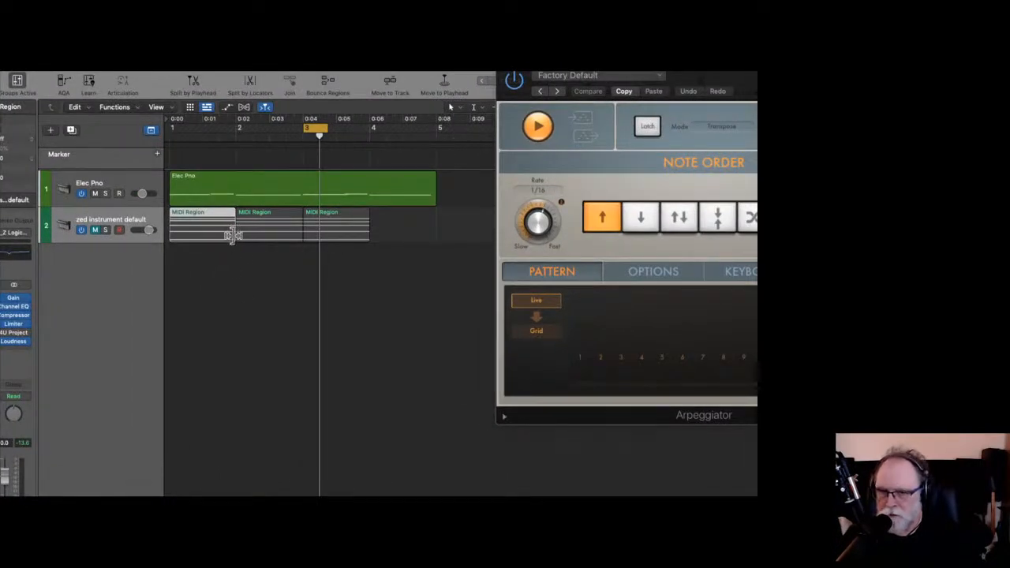
mouse_move(233, 235)
mouse_down()
mouse_move(208, 238)
mouse_move(261, 226)
mouse_move(235, 228)
mouse_move(260, 239)
mouse_move(230, 240)
mouse_up()
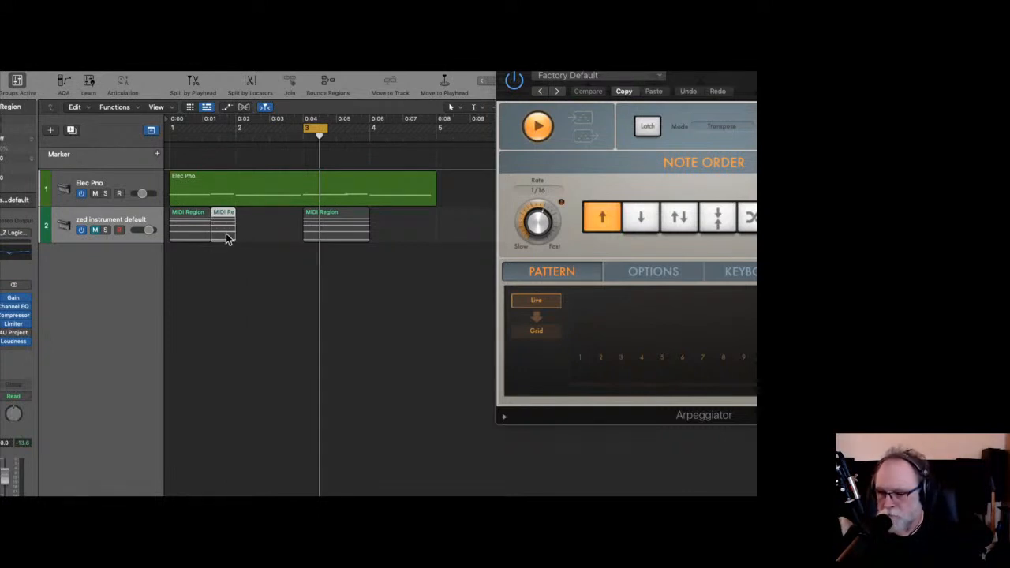
drag(347, 227, 280, 232)
drag(192, 232, 326, 211)
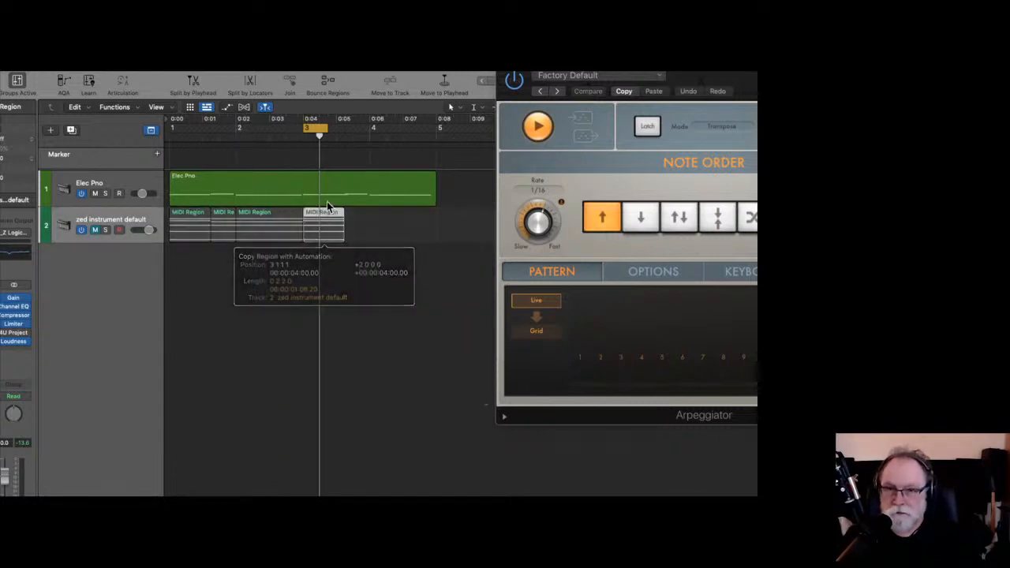
drag(223, 228, 359, 223)
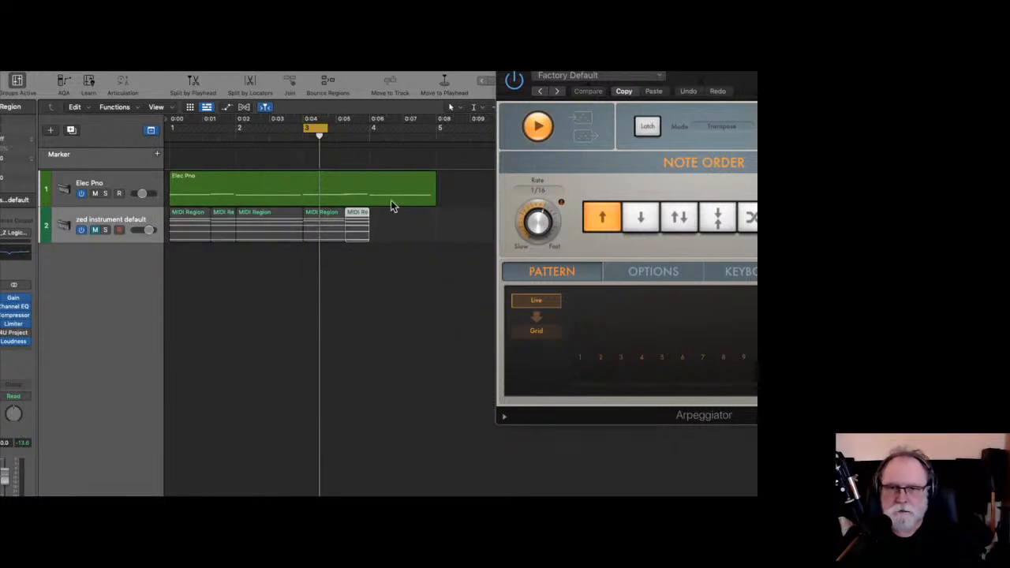
Move the cycle range to bar 4, capture one more arpeggio region at the end, and close the Arpeggiator window.
drag(338, 128, 387, 128)
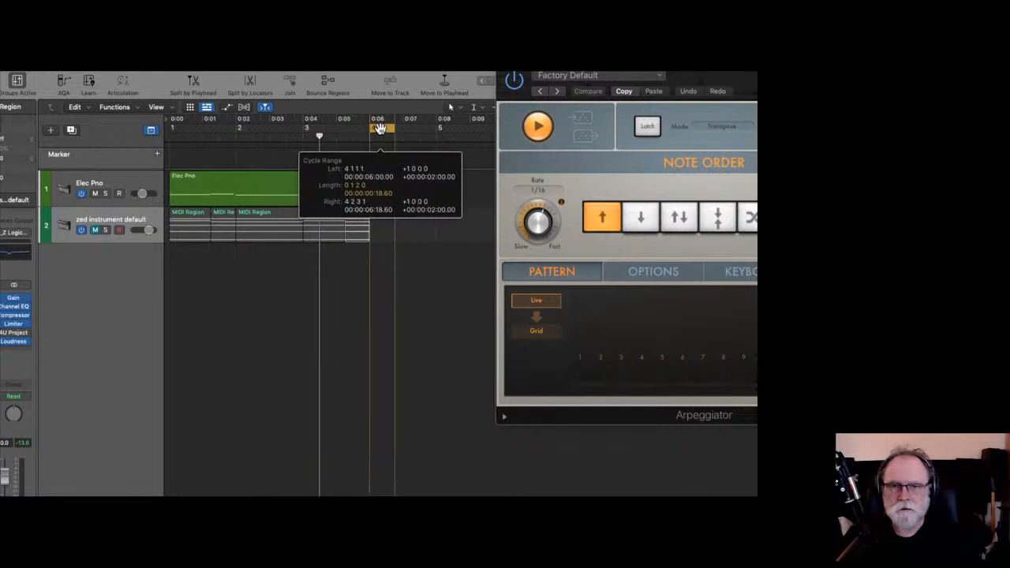
key(space)
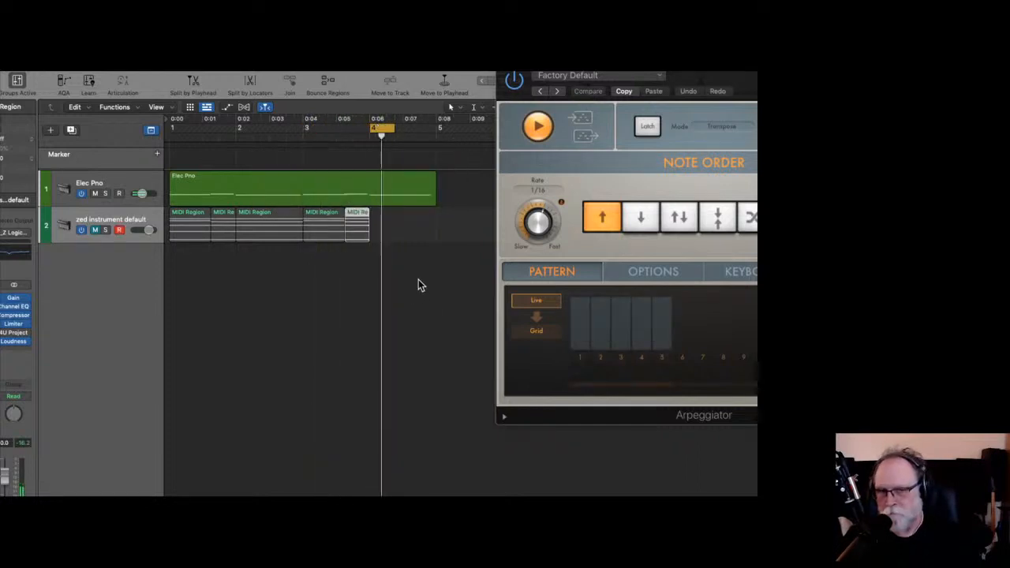
drag(585, 118, 373, 225)
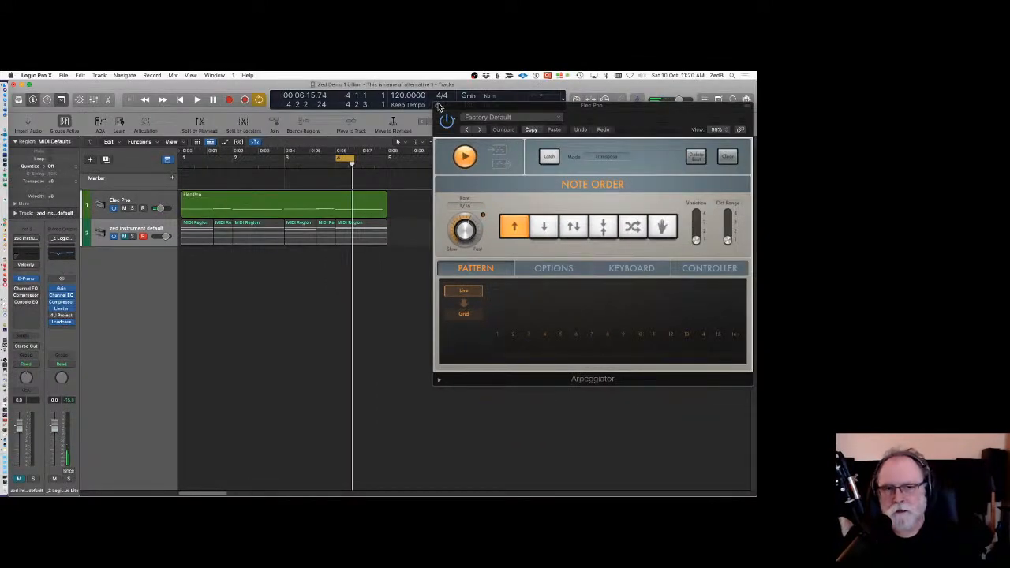
click(437, 107)
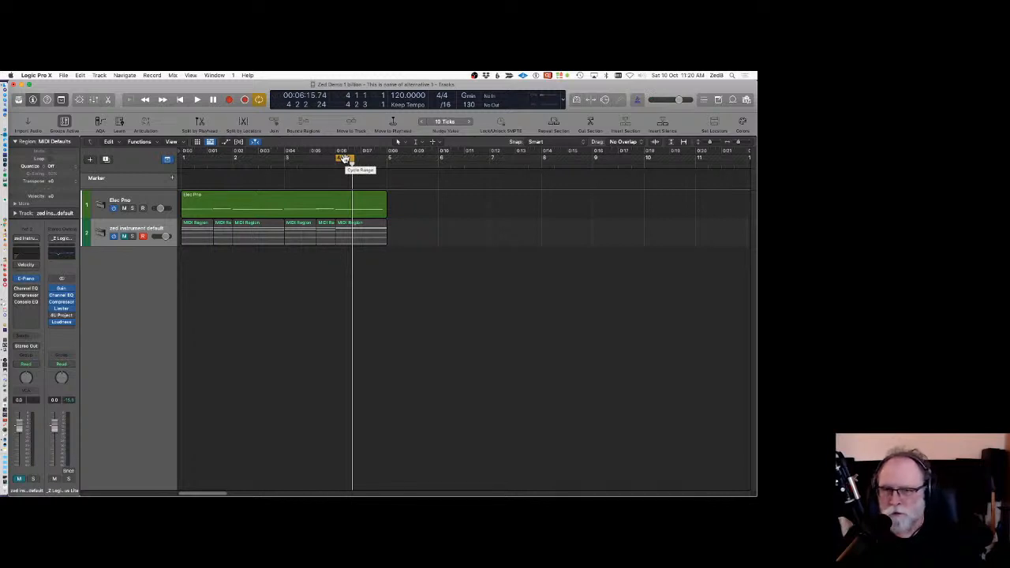
Turn off cycle, mute the Elec Pro track and unmute the new instrument track.
click(344, 159)
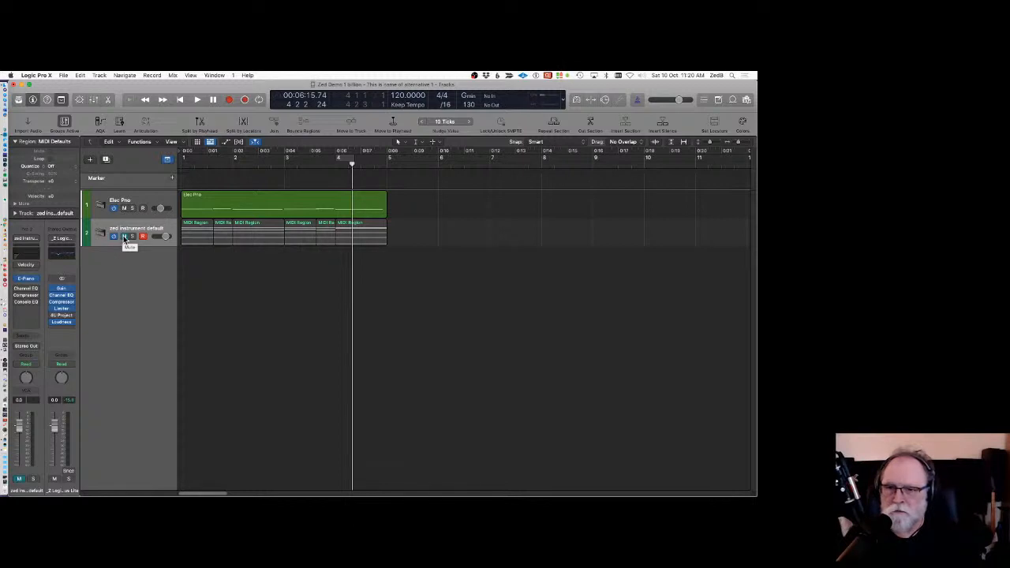
click(143, 237)
click(124, 209)
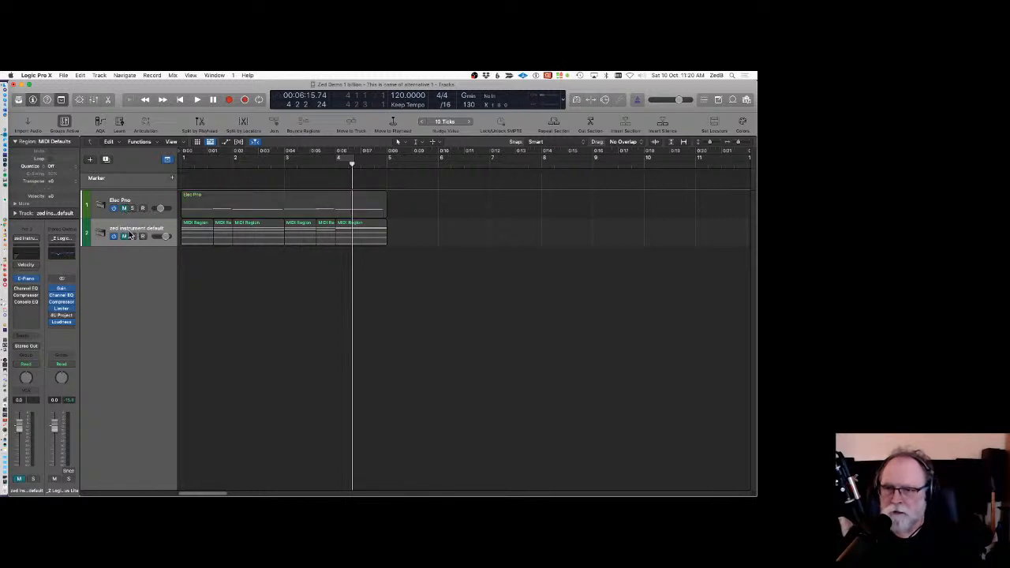
click(124, 237)
Play the new track from the start while lowering its volume slightly.
key(Return)
key(space)
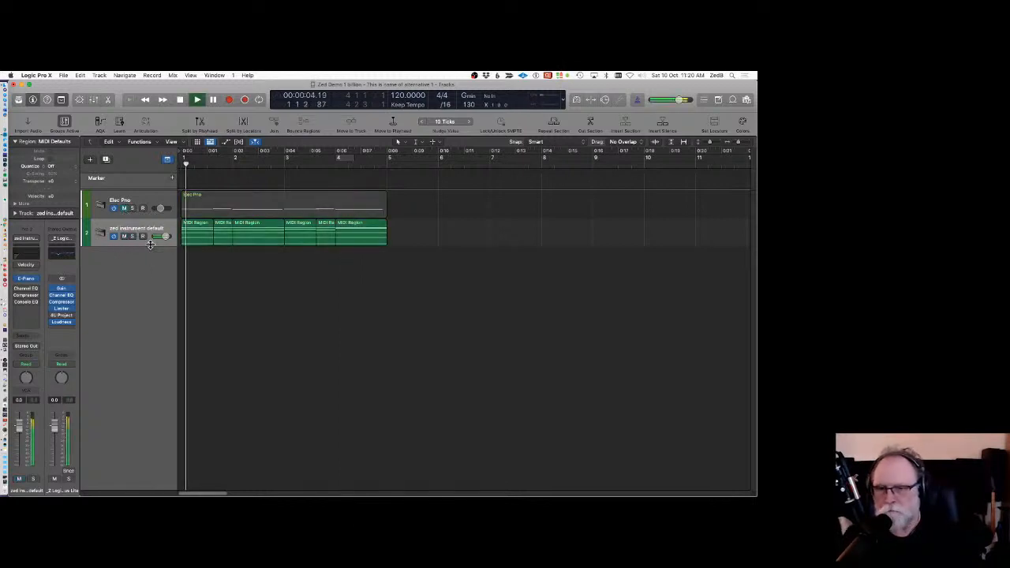
drag(166, 237, 157, 237)
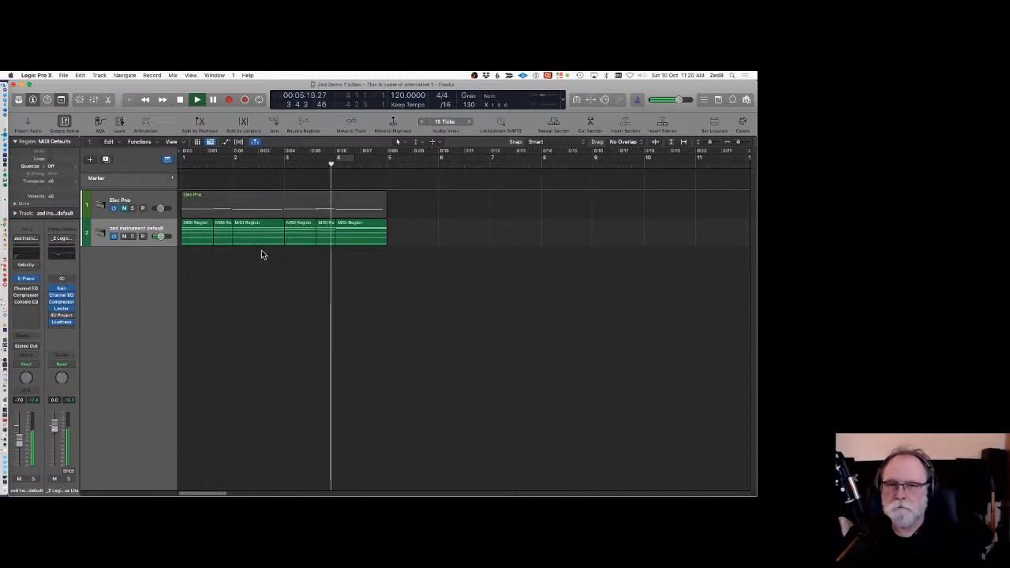
key(space)
Select all arpeggio regions on the new track and join them into a single region.
drag(404, 274, 193, 233)
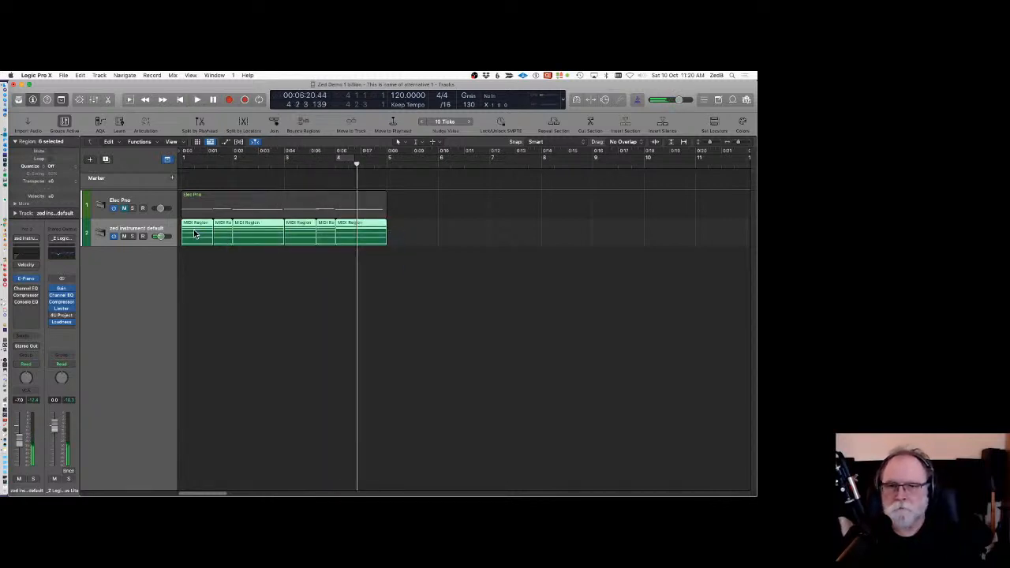
click(275, 124)
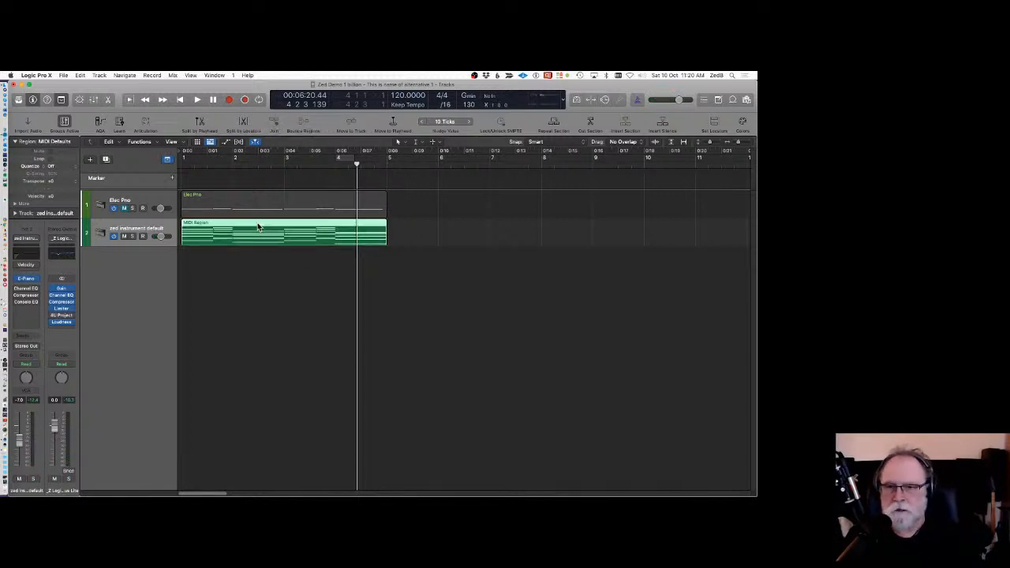
click(236, 209)
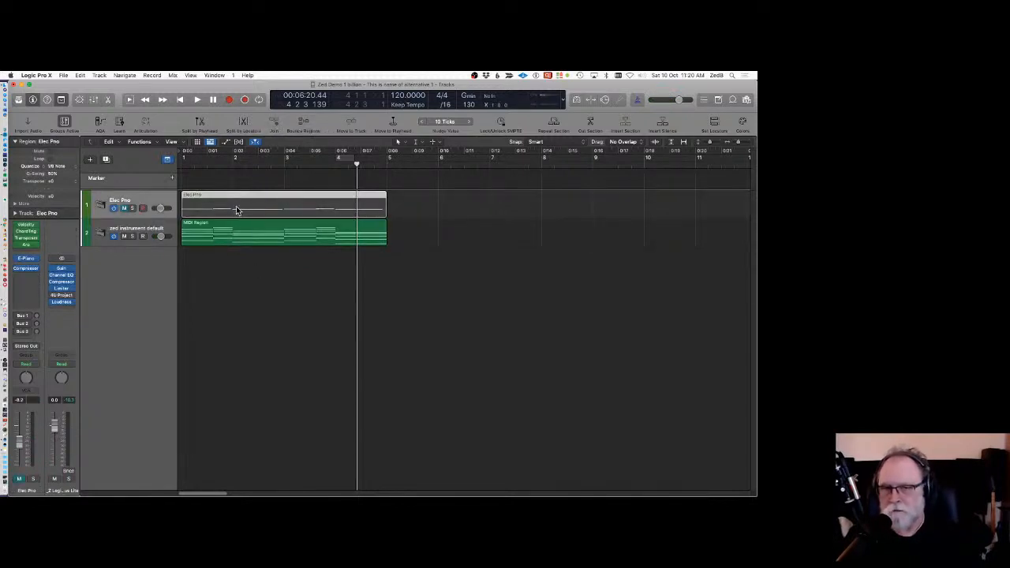
click(231, 238)
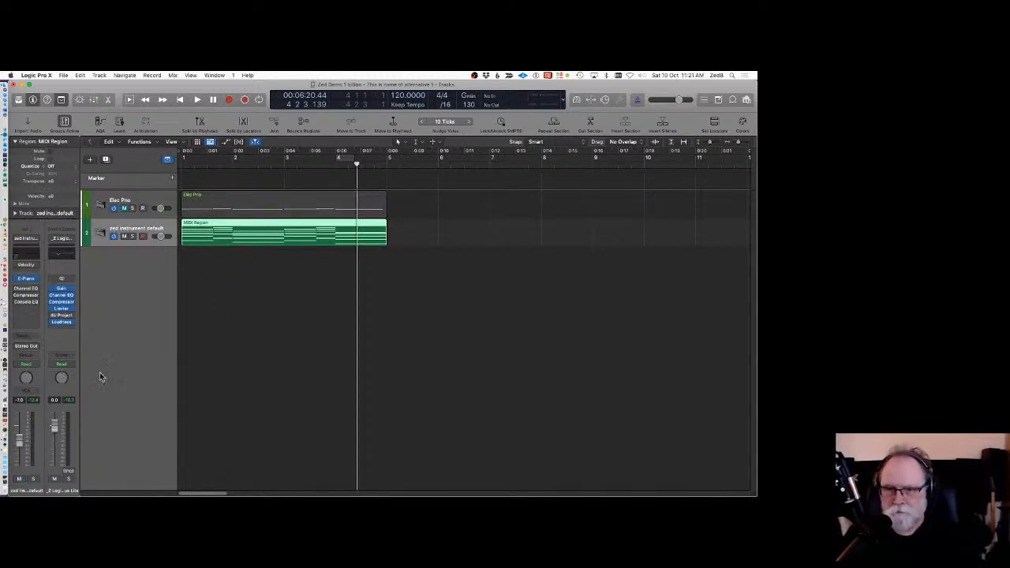
Zoom out the arrangement and collapse the region inspector.
key(super+Left)
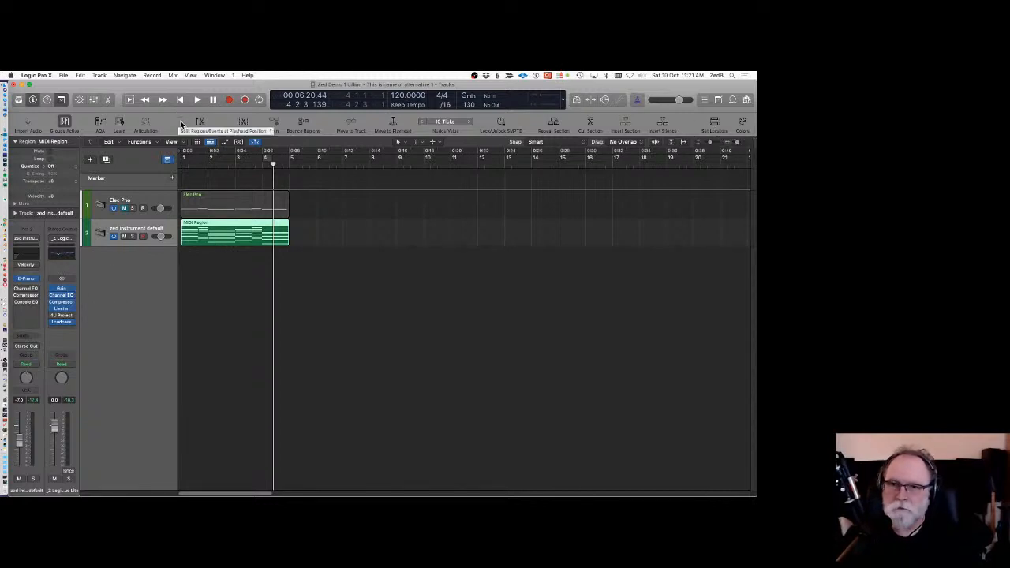
click(14, 141)
click(345, 242)
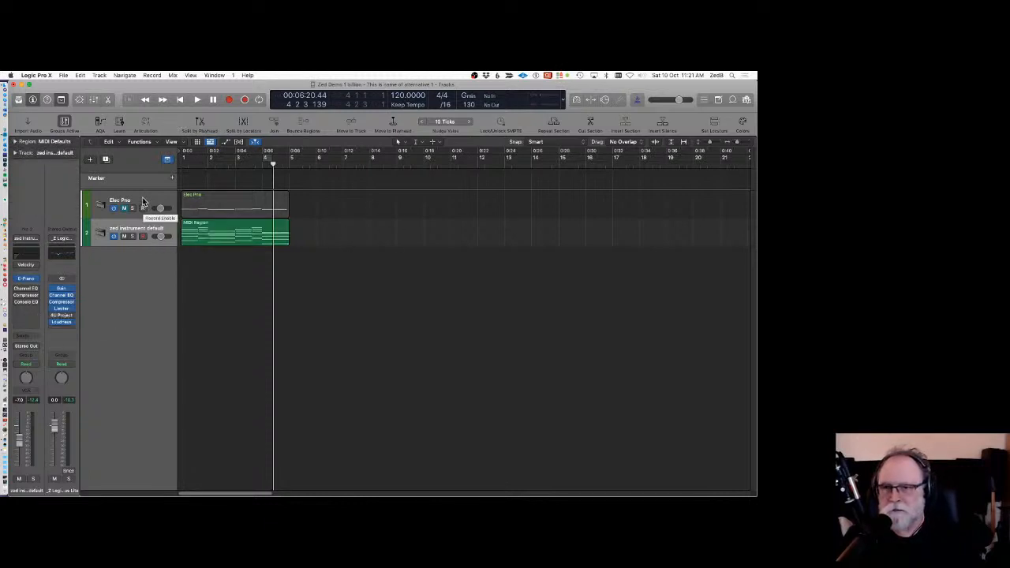
Select the Elec Pro track and open the Apple Loops browser.
click(142, 202)
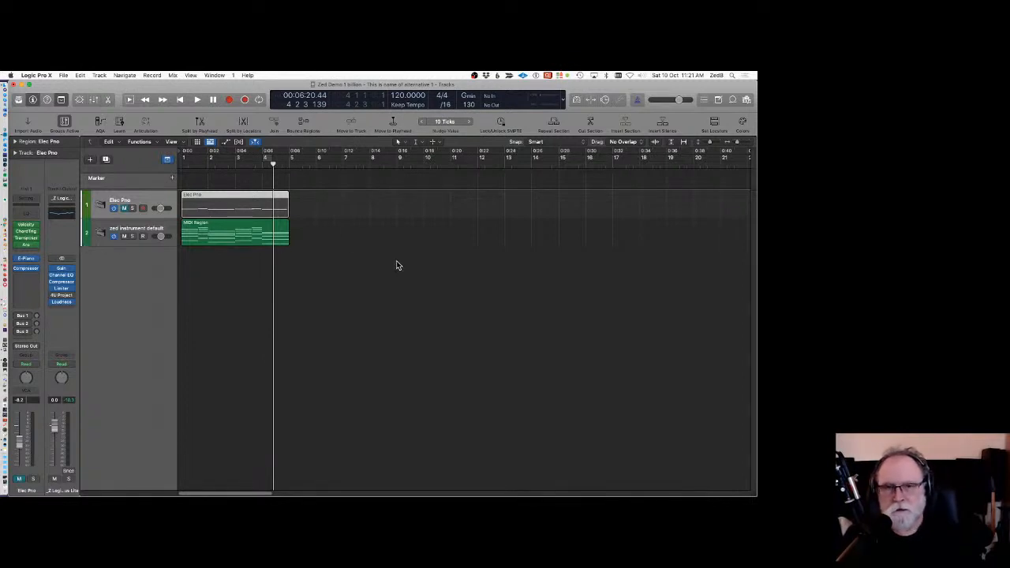
click(510, 251)
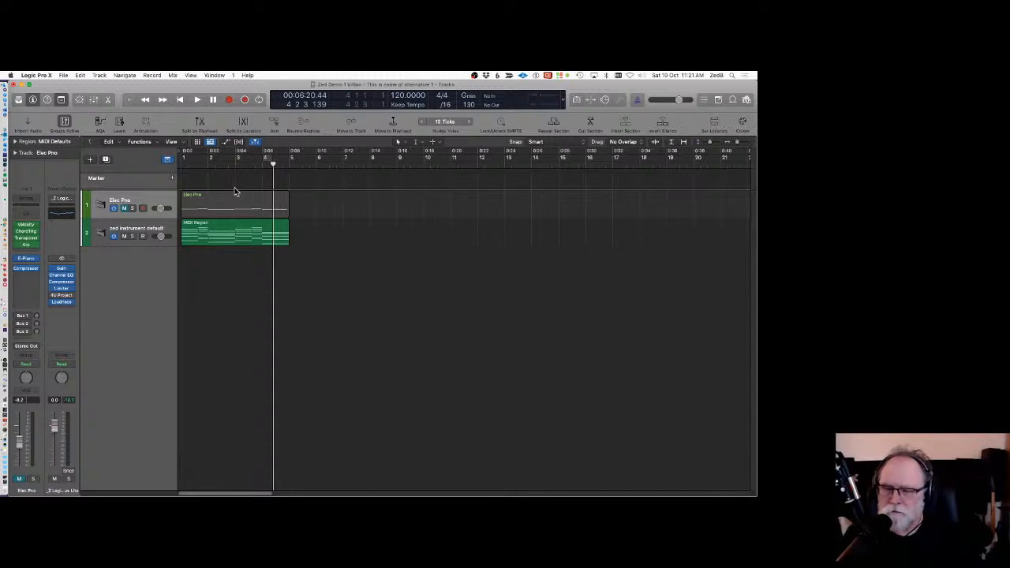
click(734, 100)
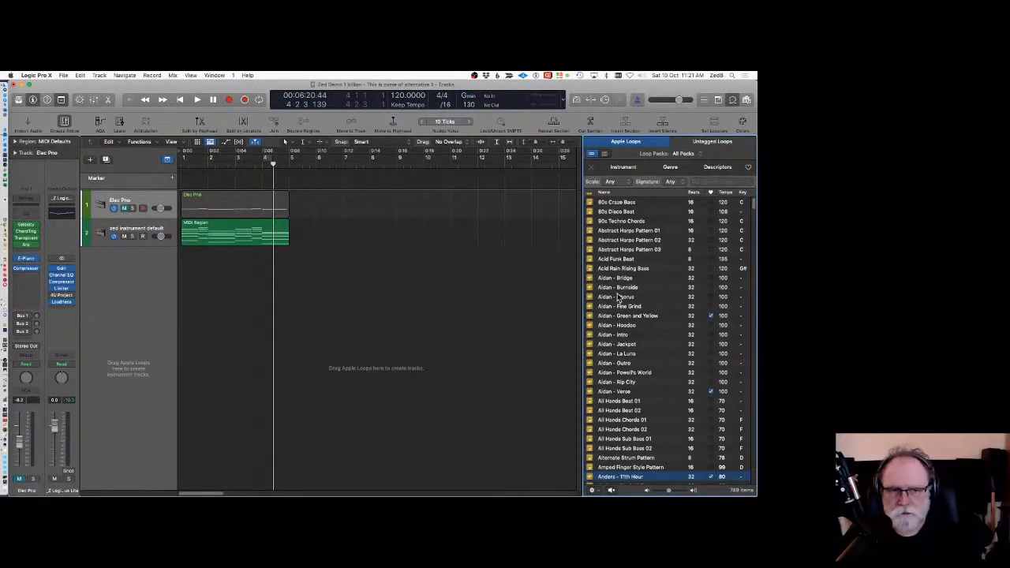
Filter the Apple Loops to the Synths instrument category and Software Instrument Loops only.
scroll(621, 347, down, 5)
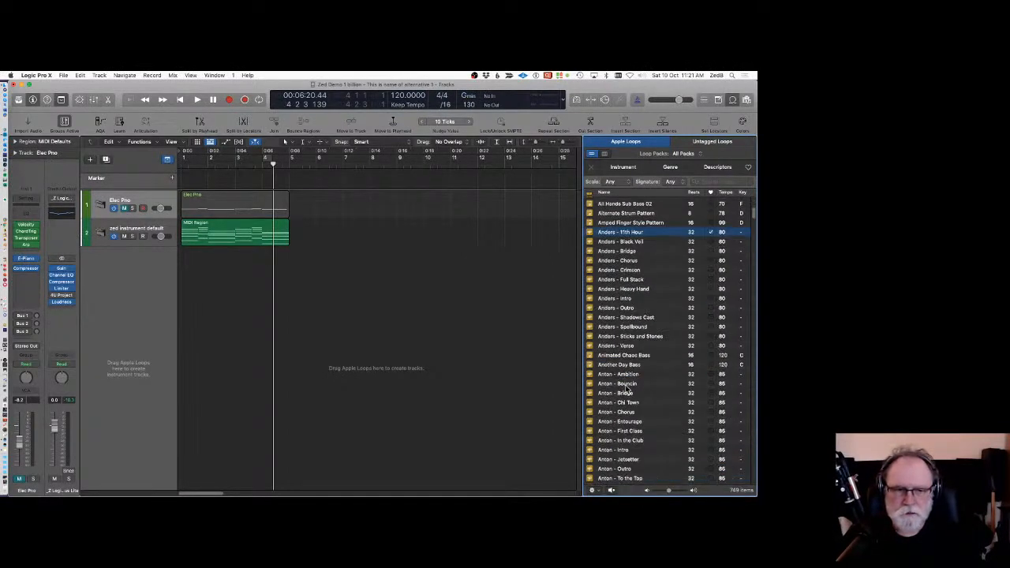
click(624, 167)
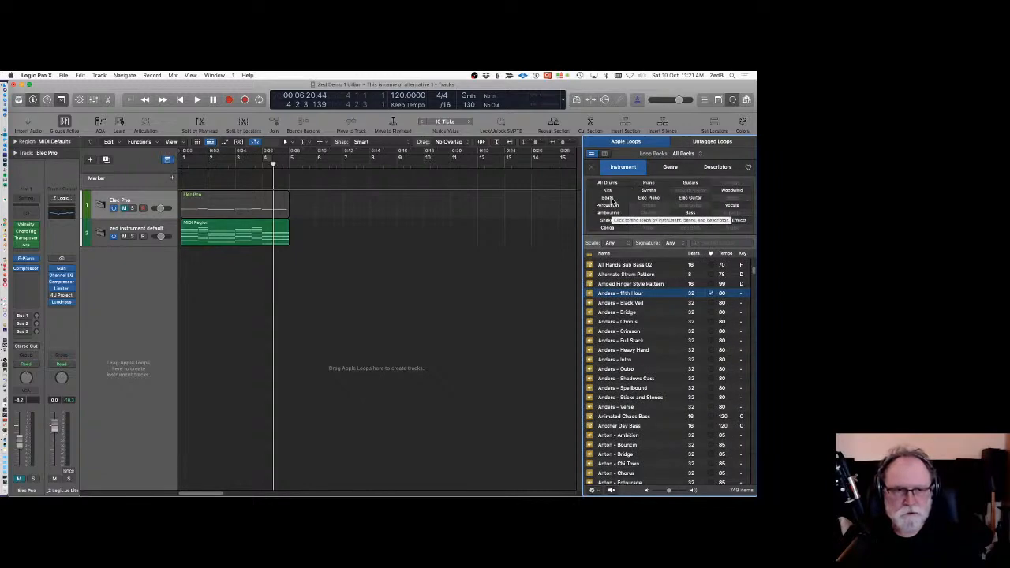
click(650, 192)
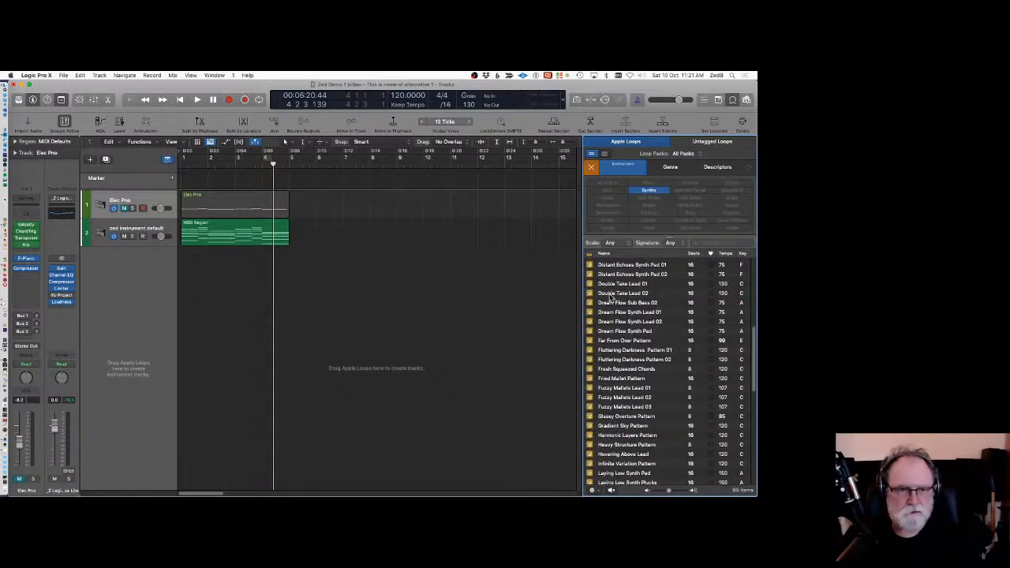
scroll(621, 299, up, 8)
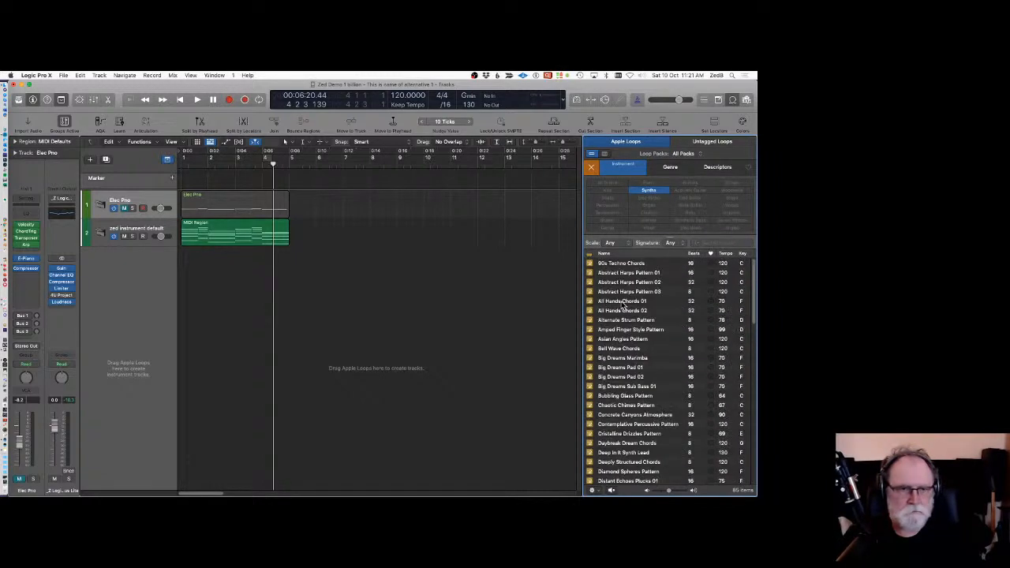
click(593, 254)
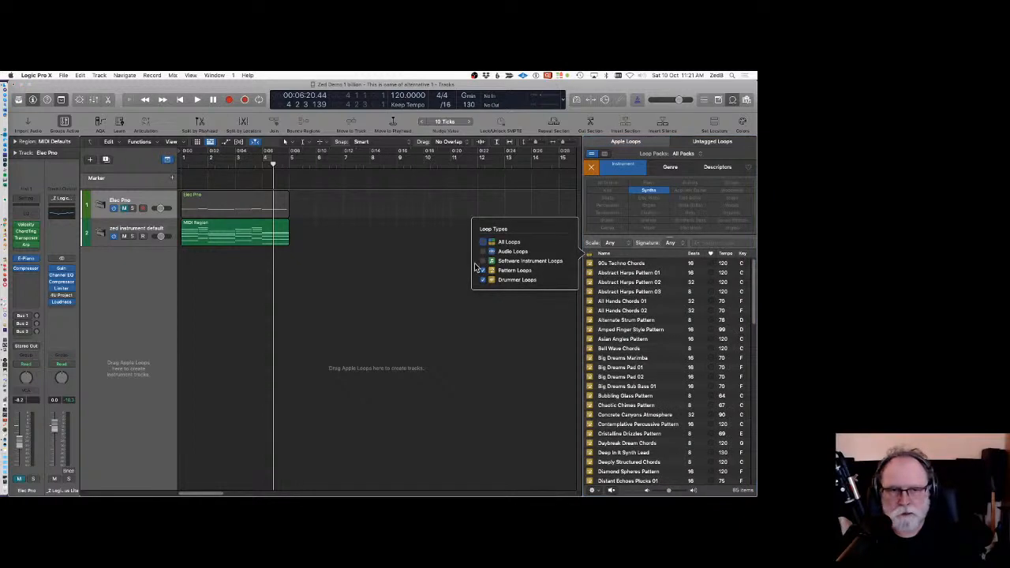
click(483, 261)
click(484, 252)
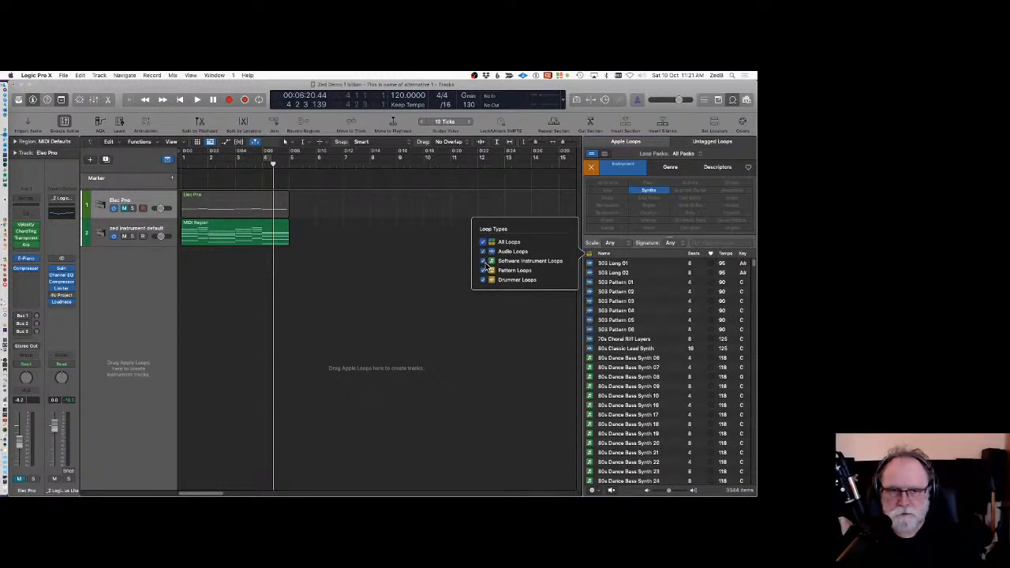
click(483, 270)
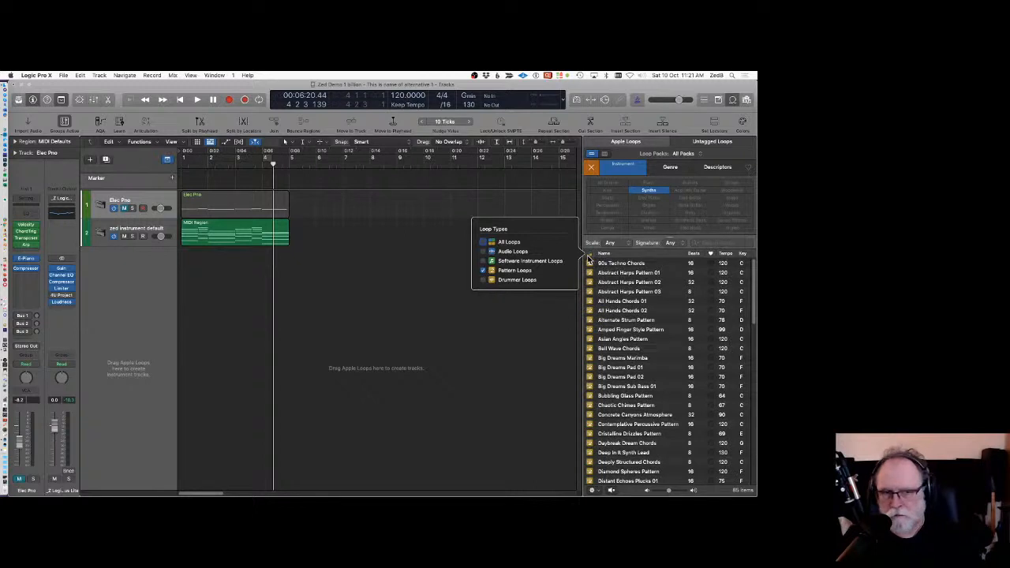
click(483, 261)
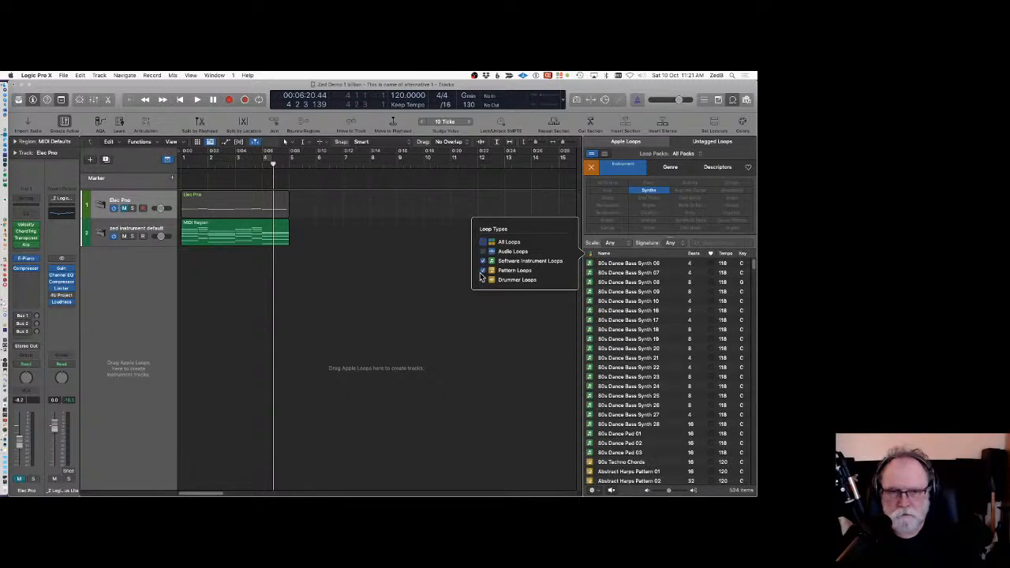
click(592, 253)
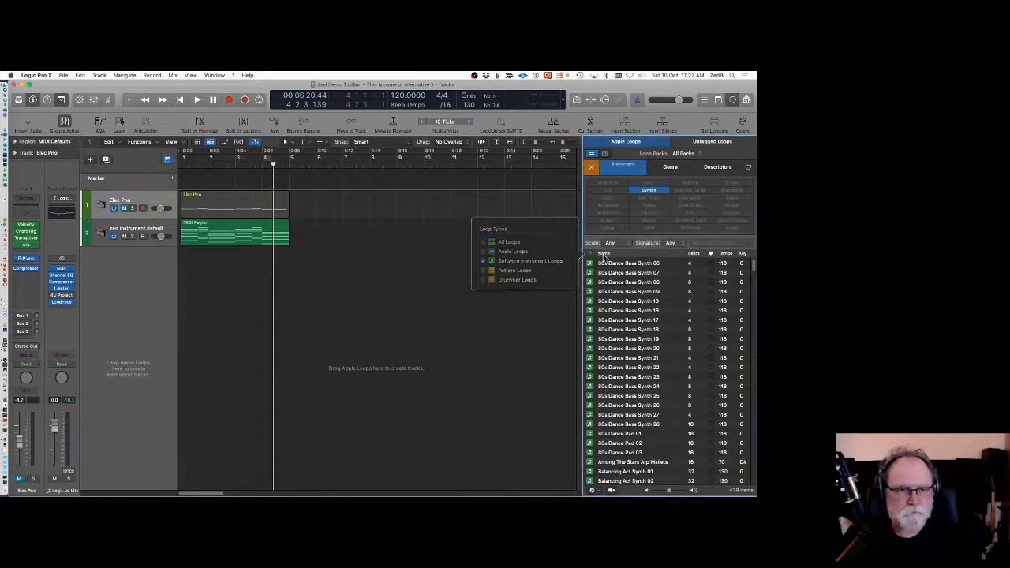
Preview bass synth loops and add 80s Dance Bass Synth 16 at bar 5 on a new track.
click(611, 360)
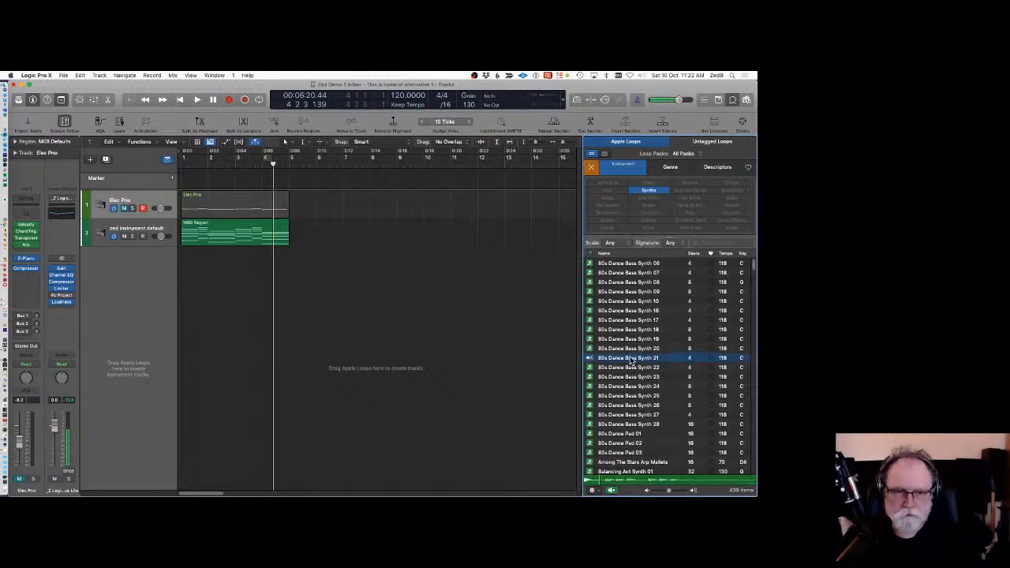
click(624, 357)
click(628, 313)
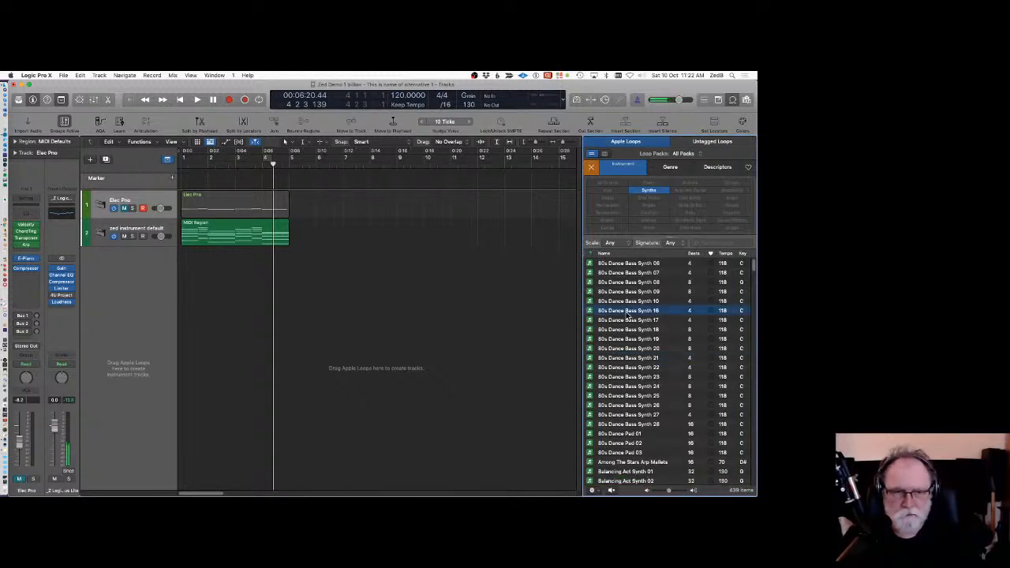
drag(627, 314, 309, 290)
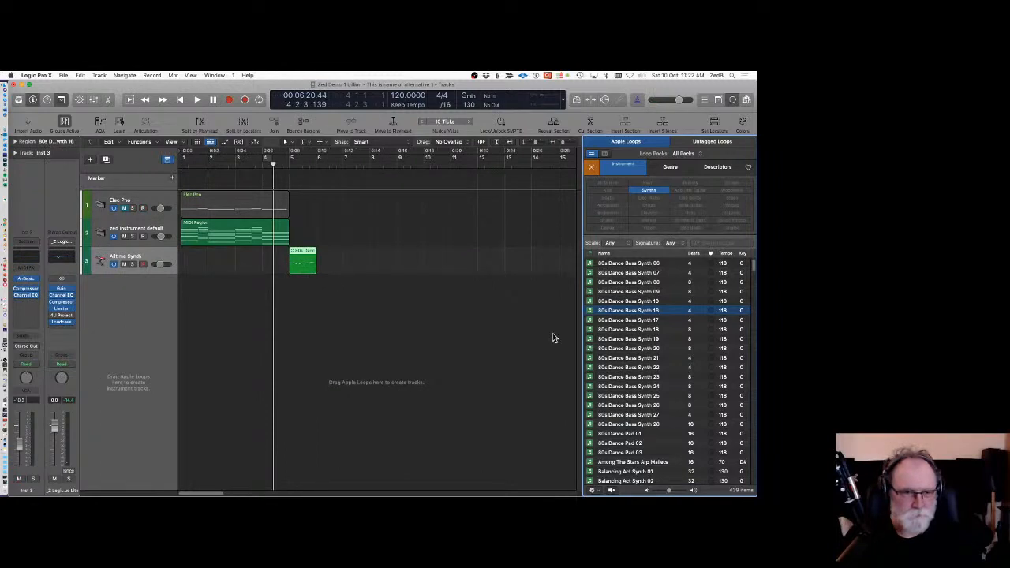
Preview 80s Dance Bass Synth 28 and delete the 80s Dance Bass Synth 16 region.
scroll(702, 354, down, 6)
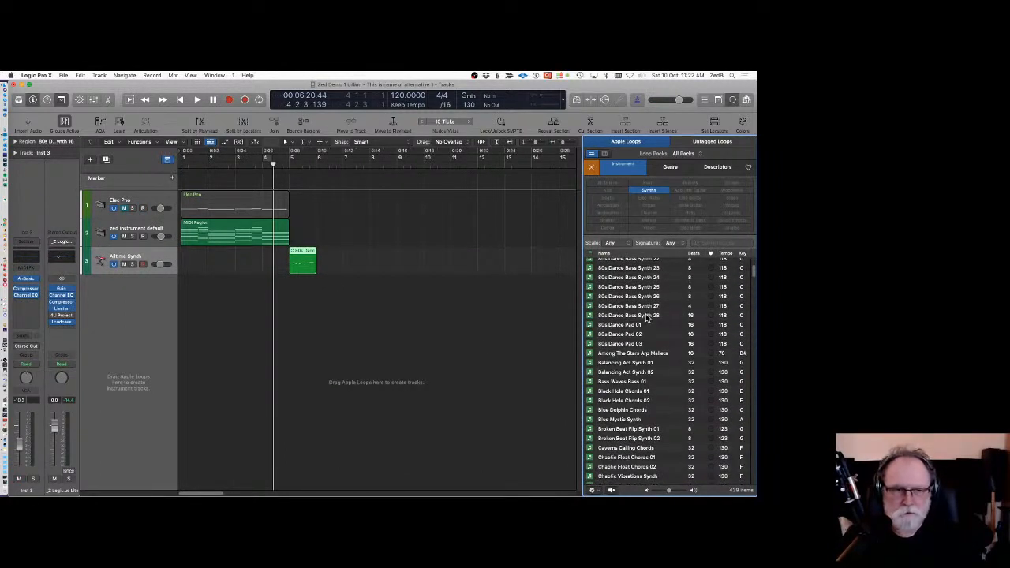
click(646, 316)
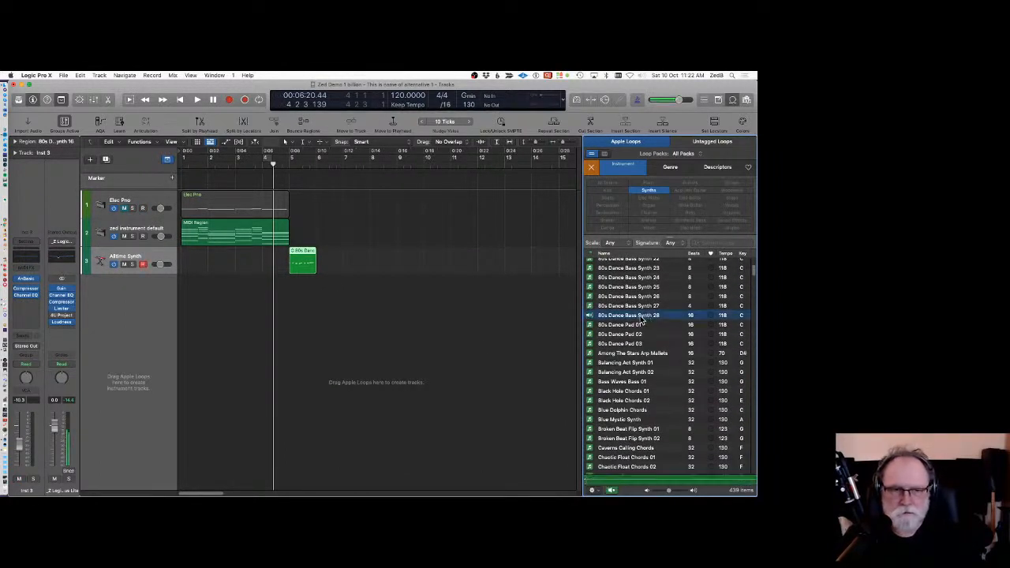
click(311, 274)
click(309, 271)
key(Delete)
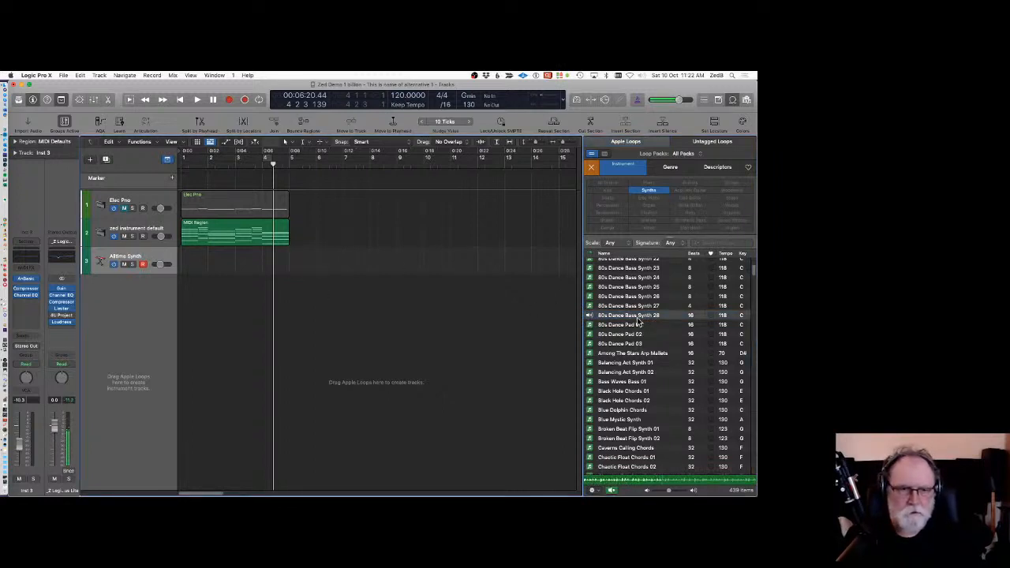
Add 80s Dance Bass Synth 28 at bar 5 on another new track and close the loop browser.
drag(639, 320, 291, 340)
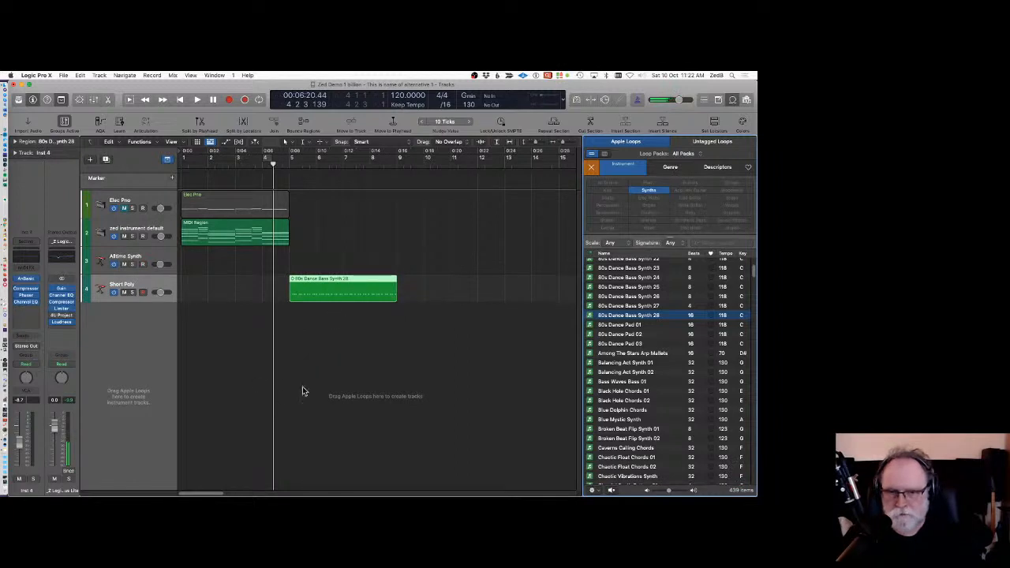
click(733, 100)
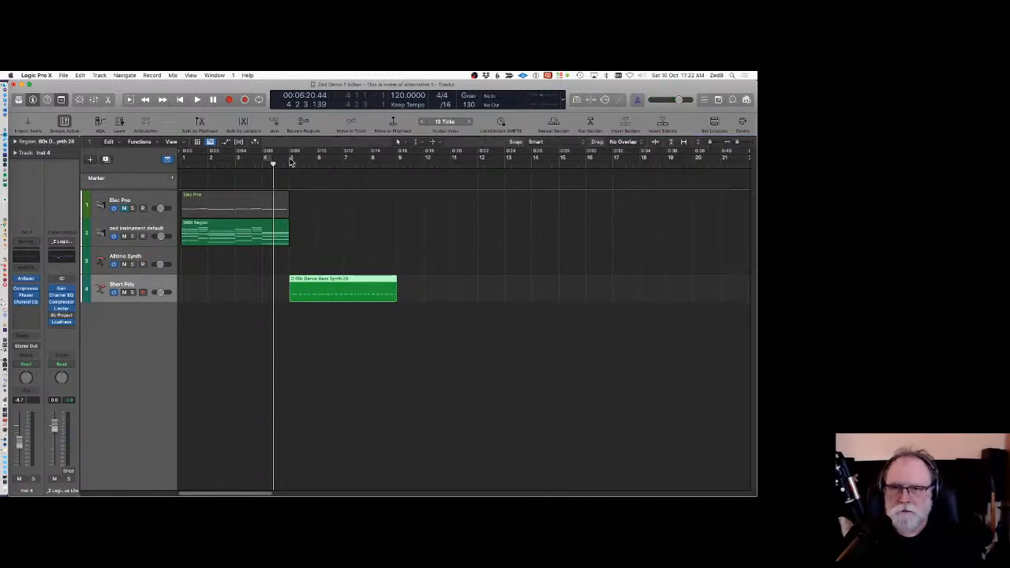
Set a cycle range from bar 5 to bar 9 and start playback.
drag(291, 161, 397, 159)
key(space)
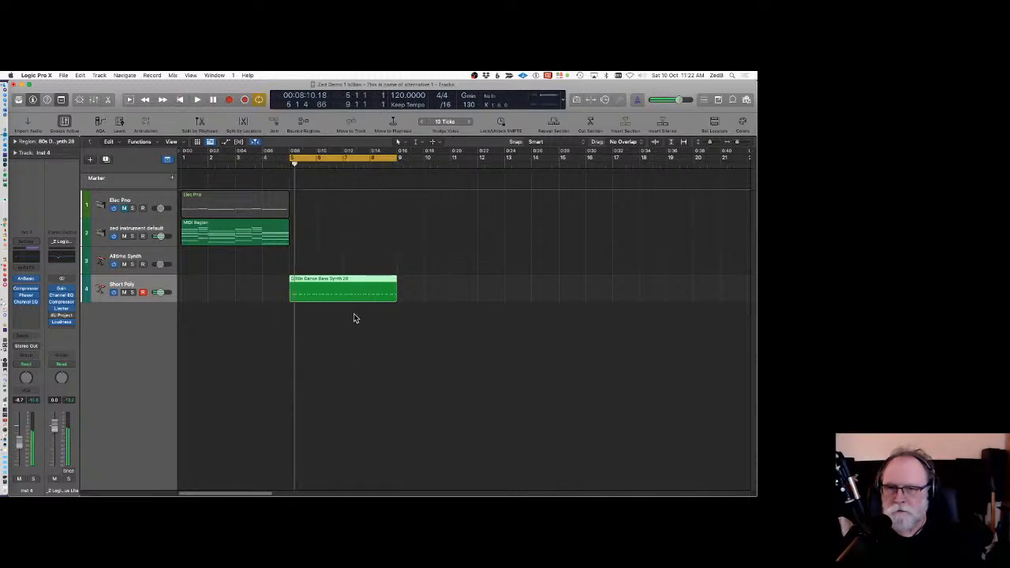
Show the Transposition global track and enlarge its height.
right_click(167, 161)
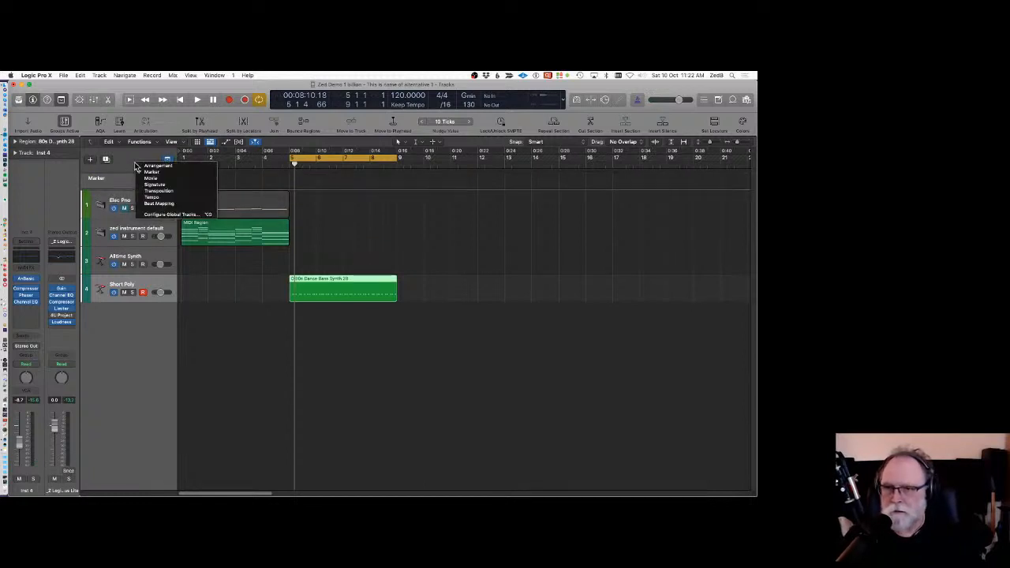
click(166, 192)
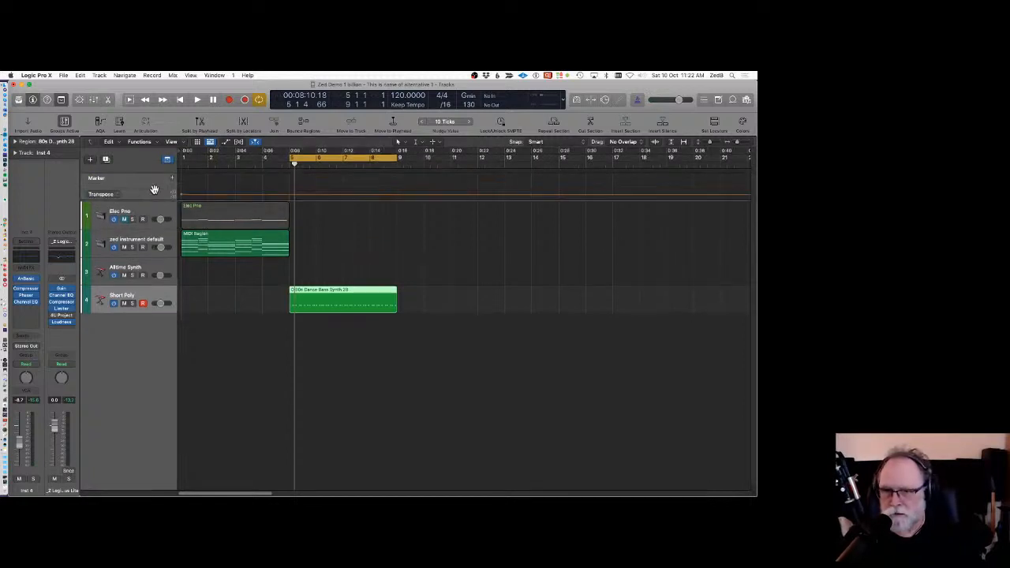
drag(163, 200, 158, 278)
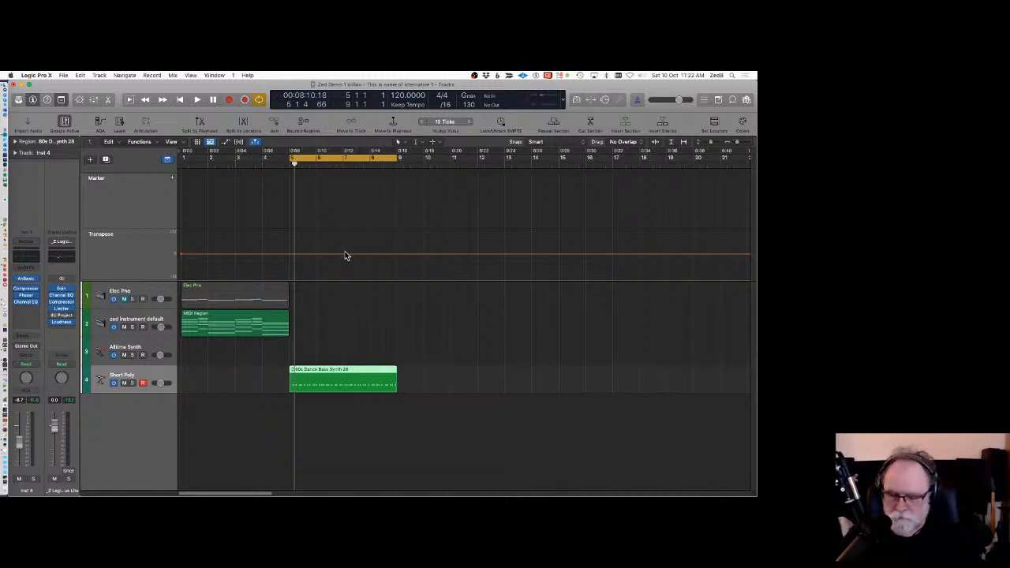
Add a transposition point at bar 7 and drag it below zero, then stop playback.
click(416, 142)
click(417, 162)
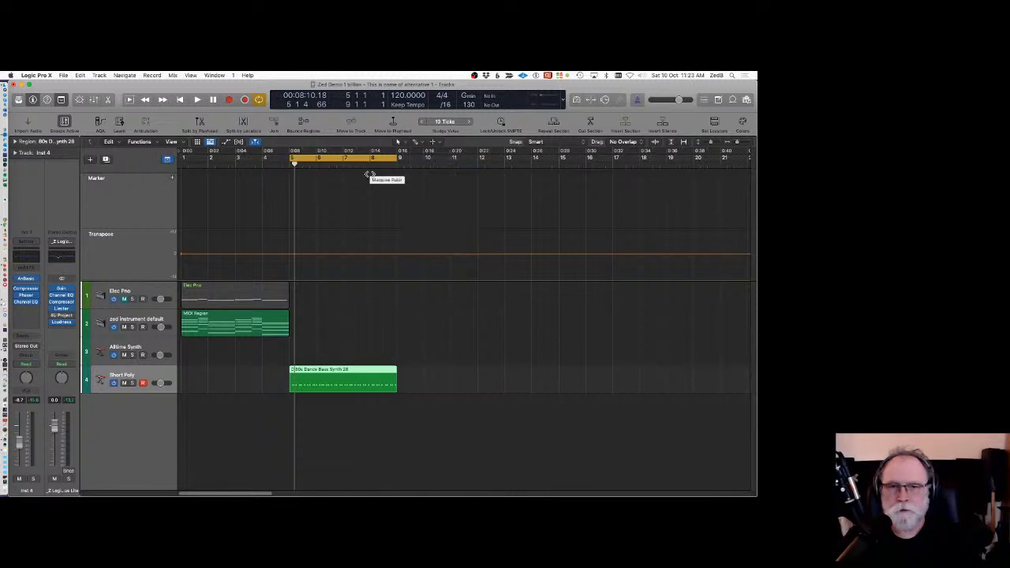
click(344, 253)
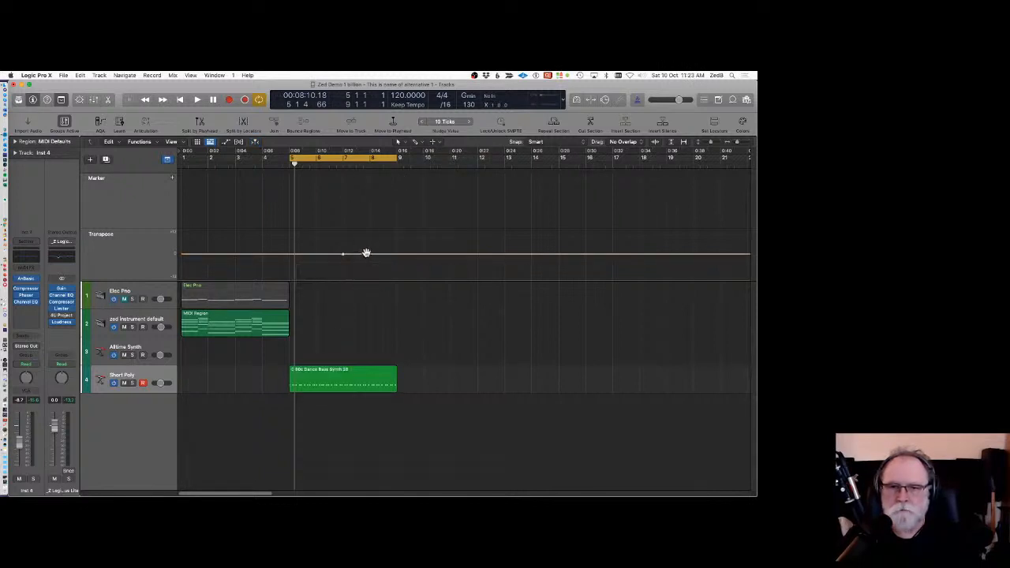
drag(361, 253, 358, 261)
key(space)
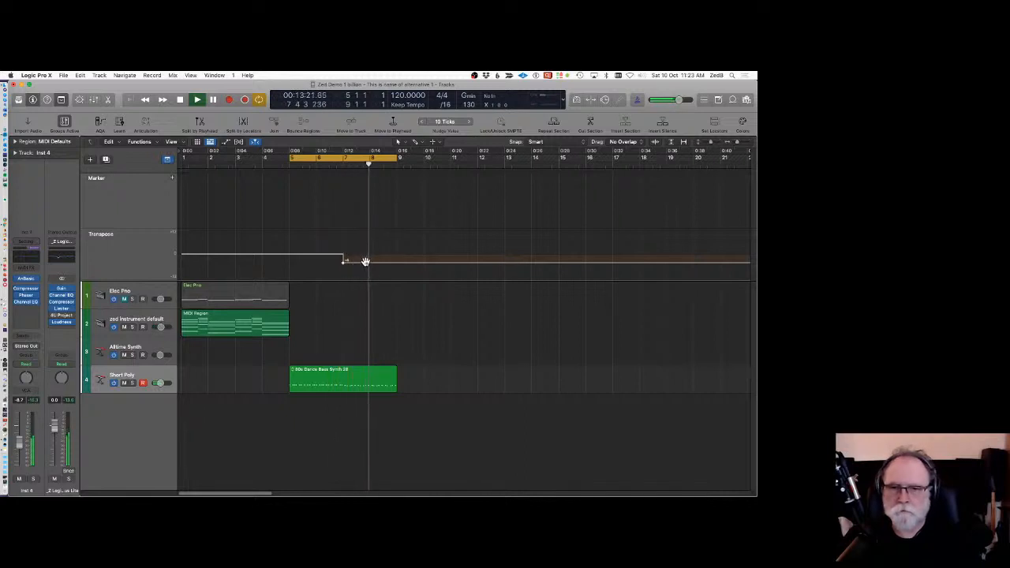
Raise the transposition after bar 7 above zero and play the cycle to hear it.
drag(366, 261, 370, 254)
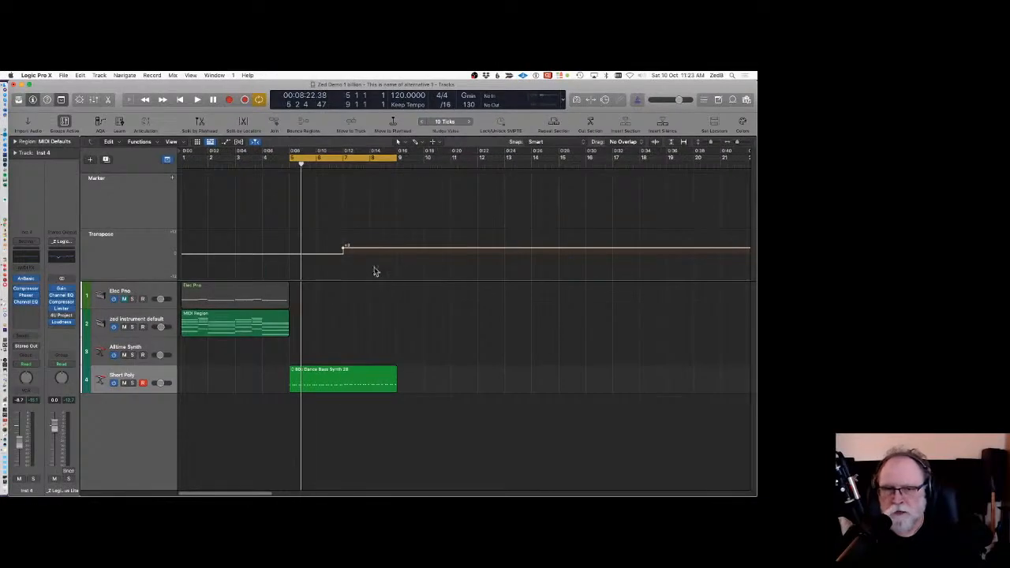
drag(367, 247, 365, 239)
key(space)
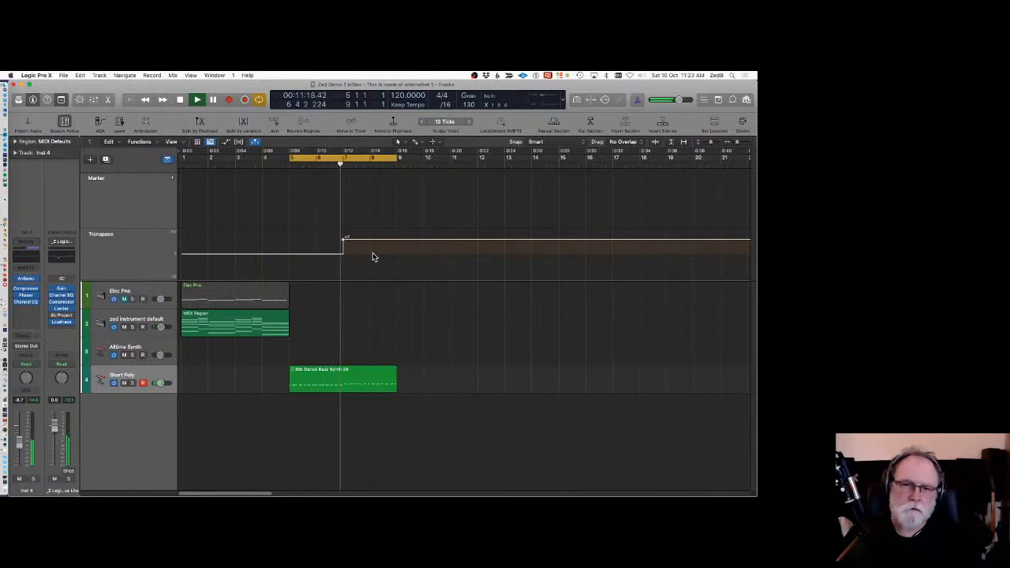
key(space)
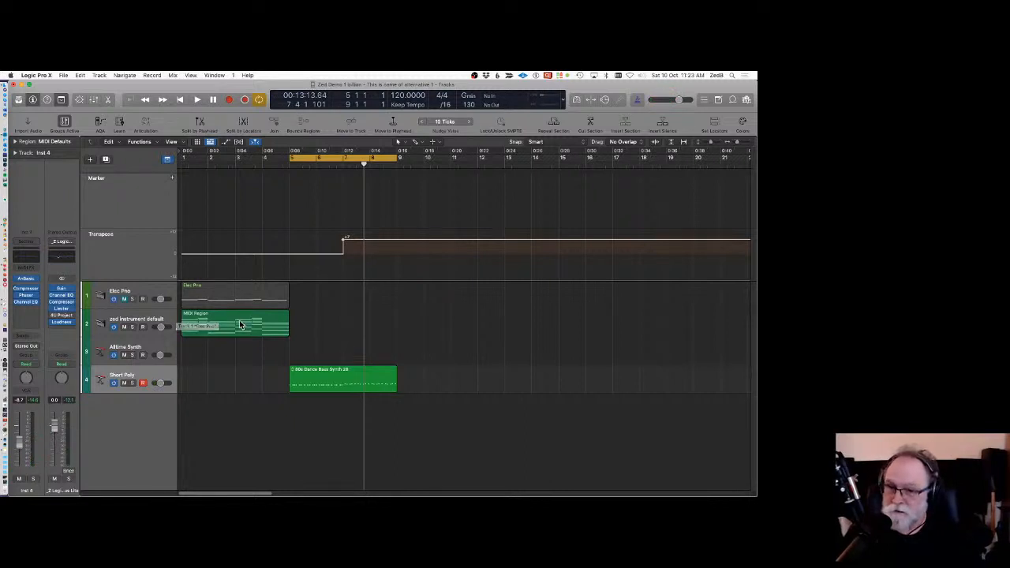
Return the transposition change at bar 7 to zero and remove the point.
super+click(355, 239)
drag(365, 240, 367, 253)
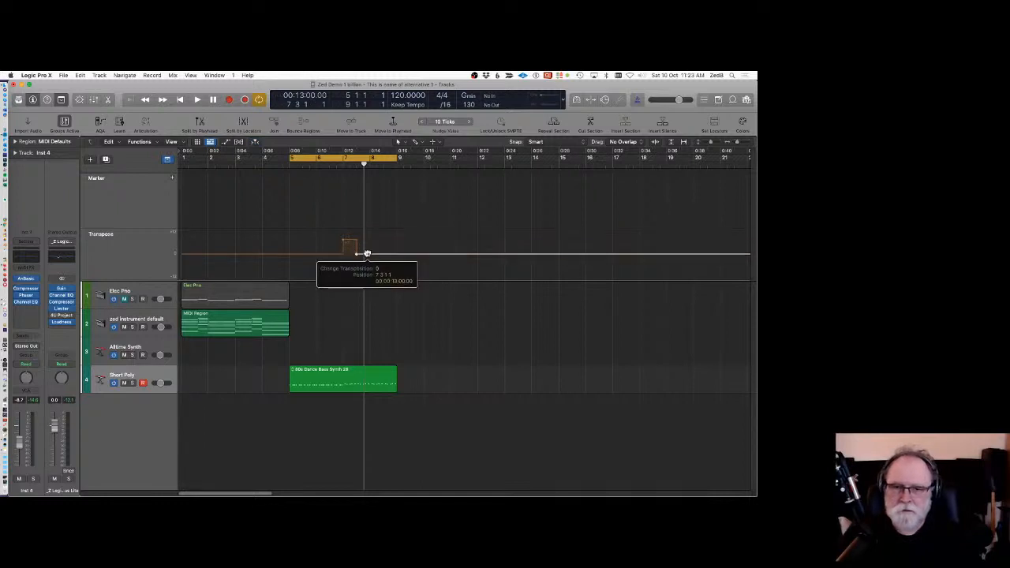
click(350, 237)
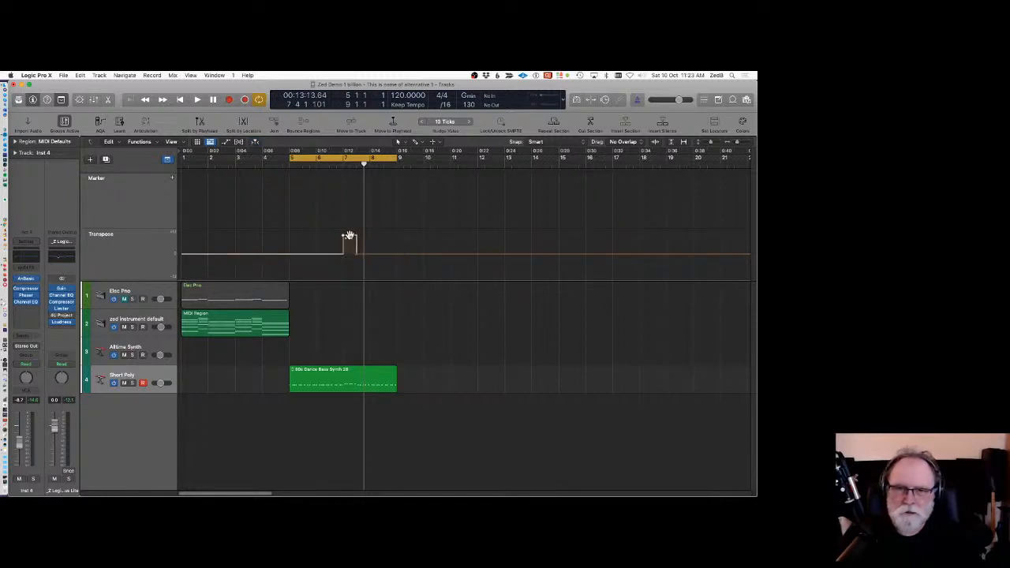
drag(347, 237, 345, 249)
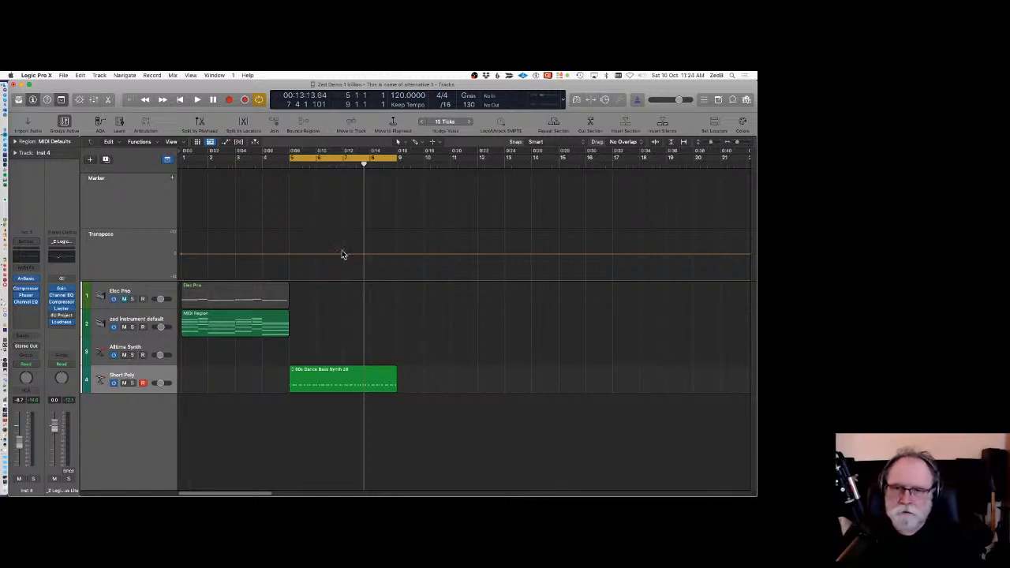
Hide the Transposition global track and shrink the global tracks area.
right_click(142, 246)
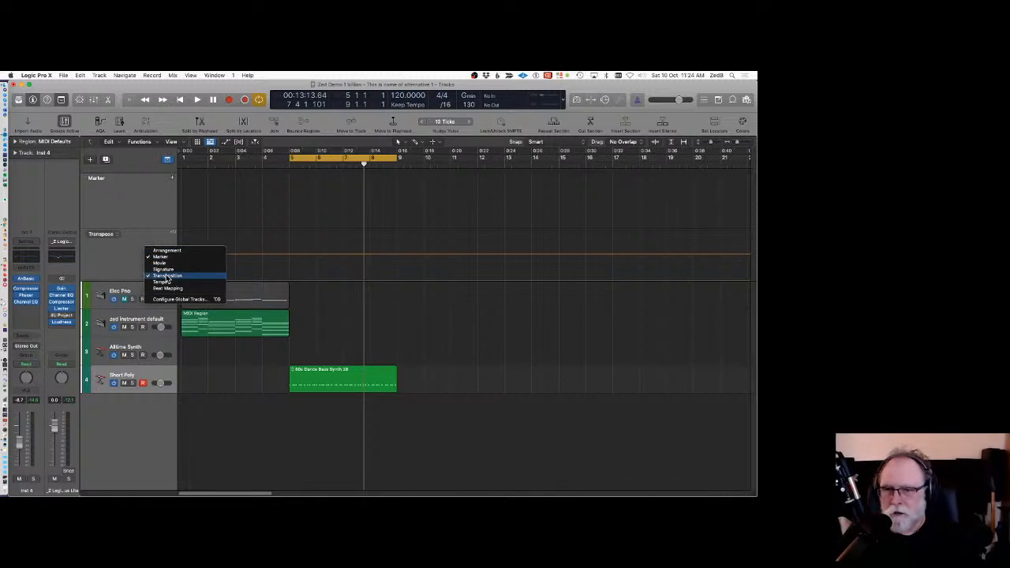
click(166, 276)
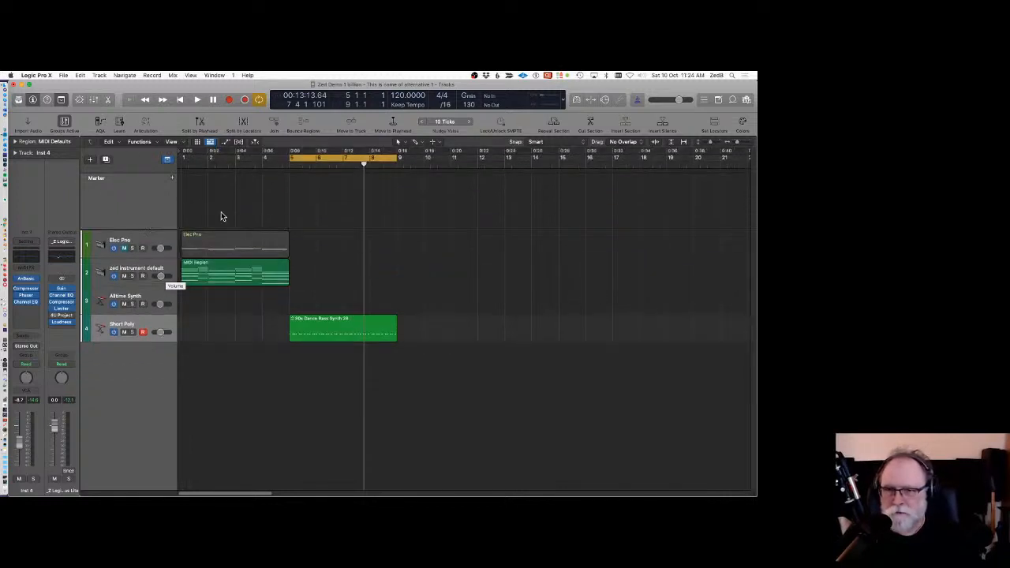
drag(157, 228, 156, 191)
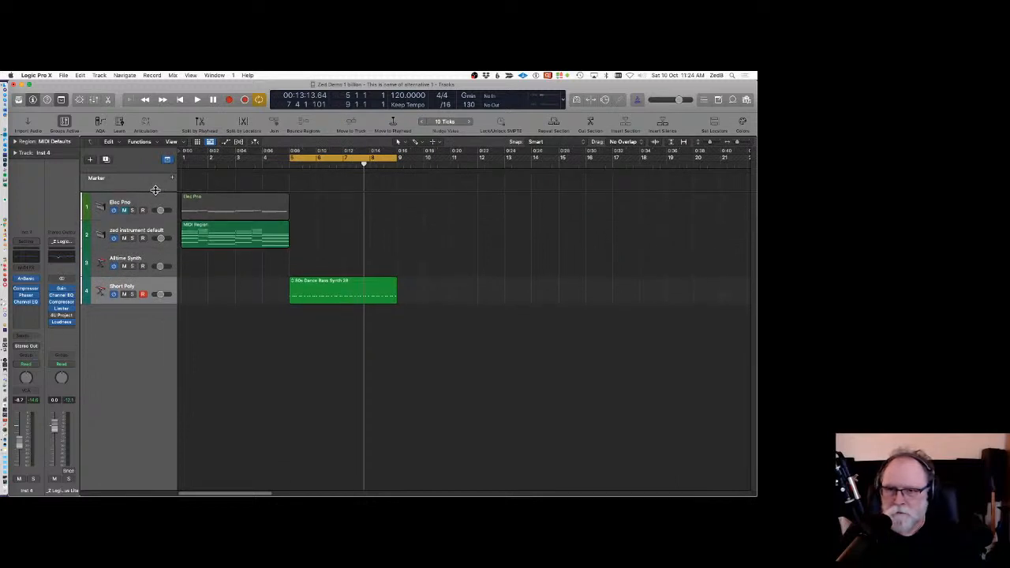
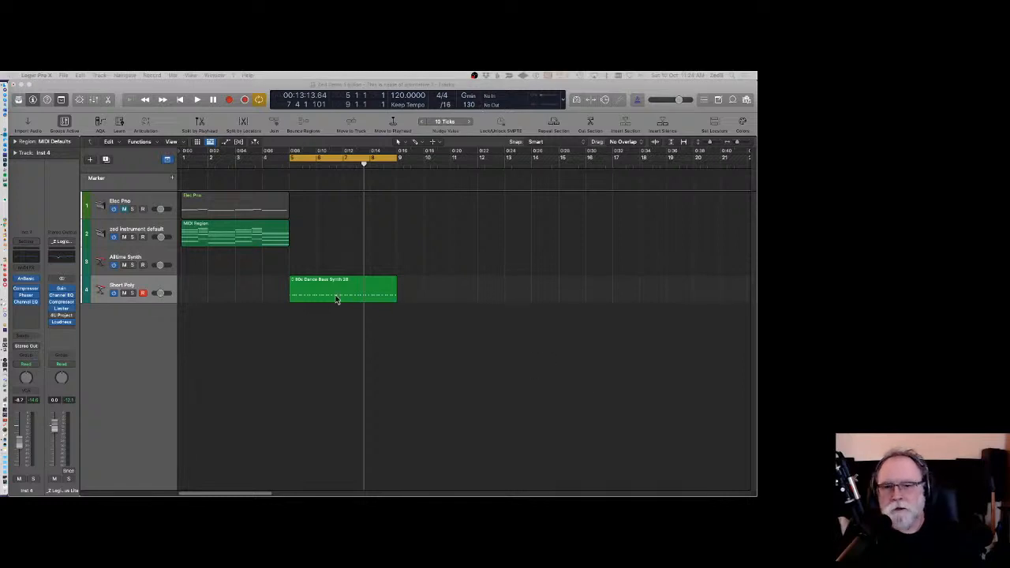
Open the zed instrument default MIDI region in the Piano Roll and switch off collapse mode.
double_click(205, 234)
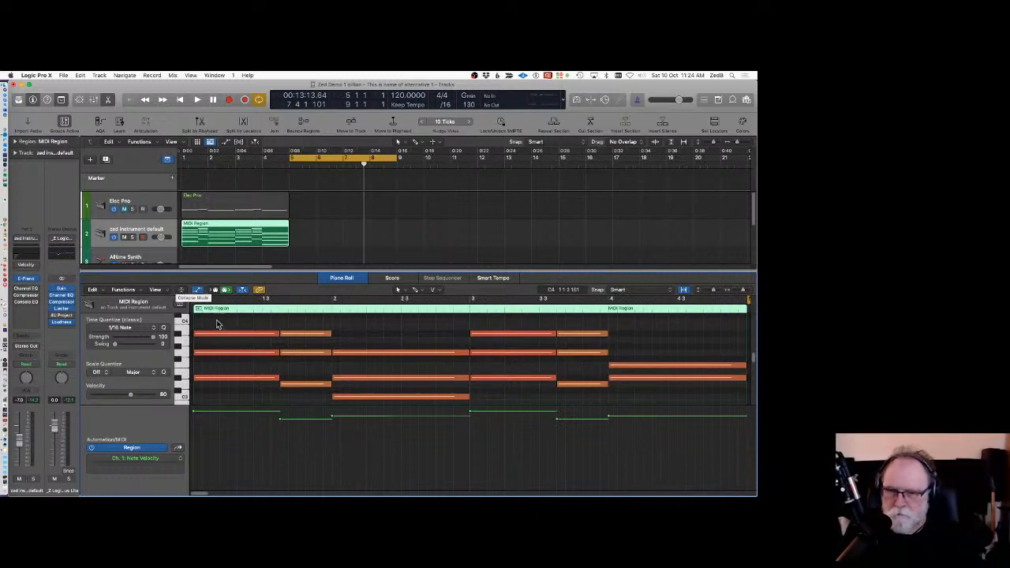
click(197, 290)
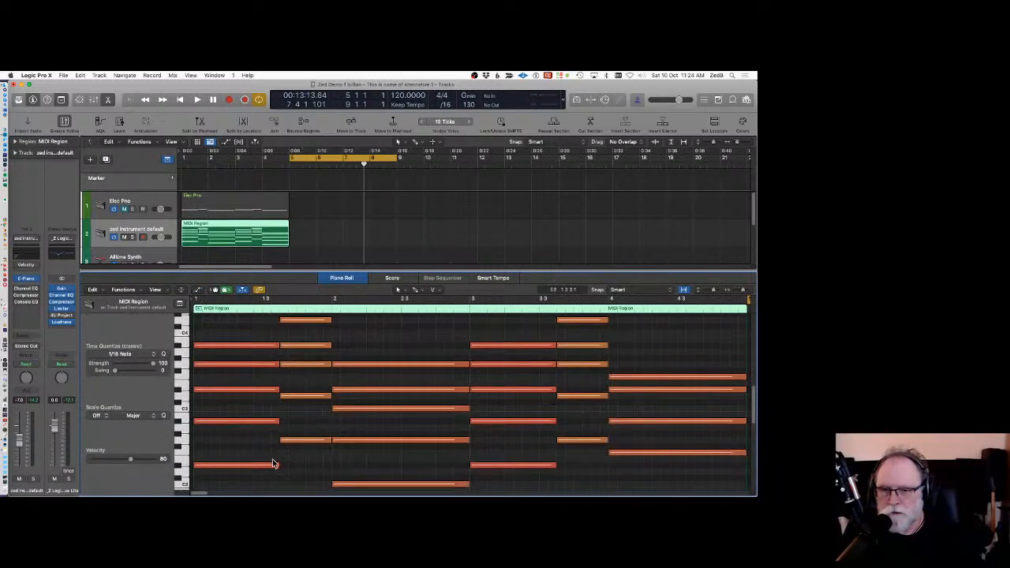
Select groups of notes in the first bar of the chord region to inspect their pitches.
drag(246, 483, 221, 400)
scroll(247, 398, down, 5)
scroll(247, 399, down, 2)
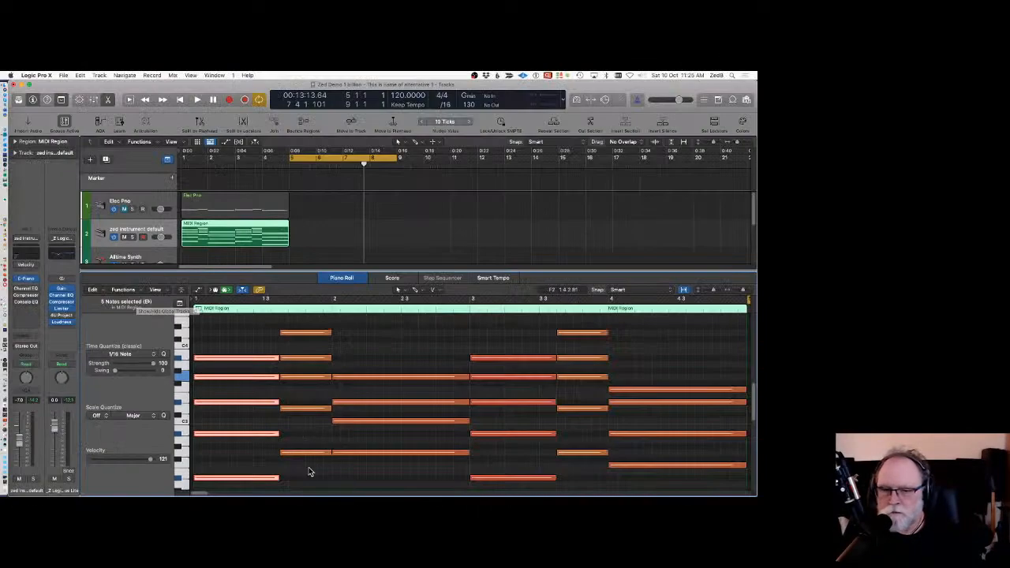
drag(309, 467, 304, 404)
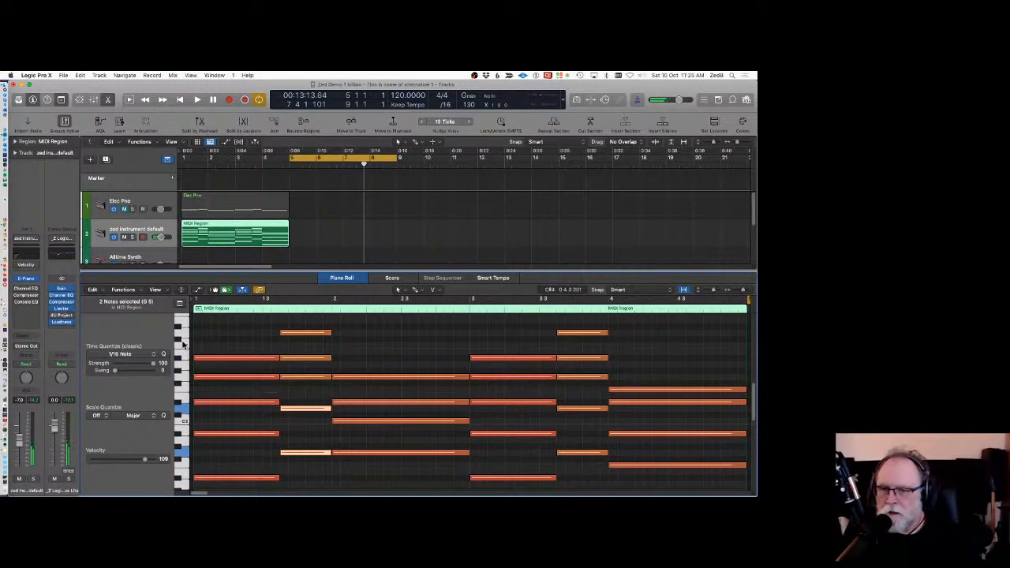
click(404, 472)
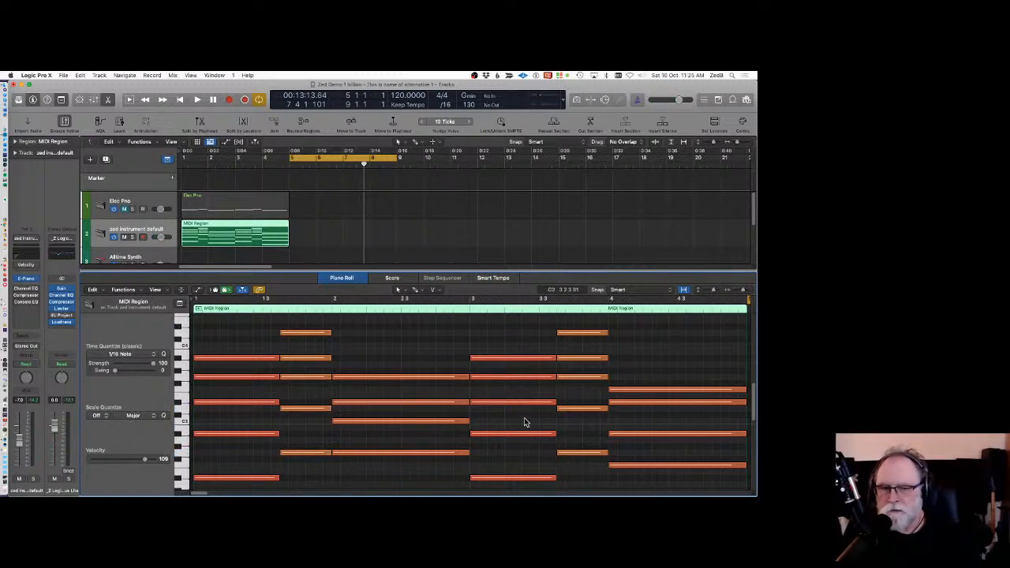
Select note pairs across bars 2 and 3 and the opening chord to compare their pitches.
drag(504, 352, 505, 383)
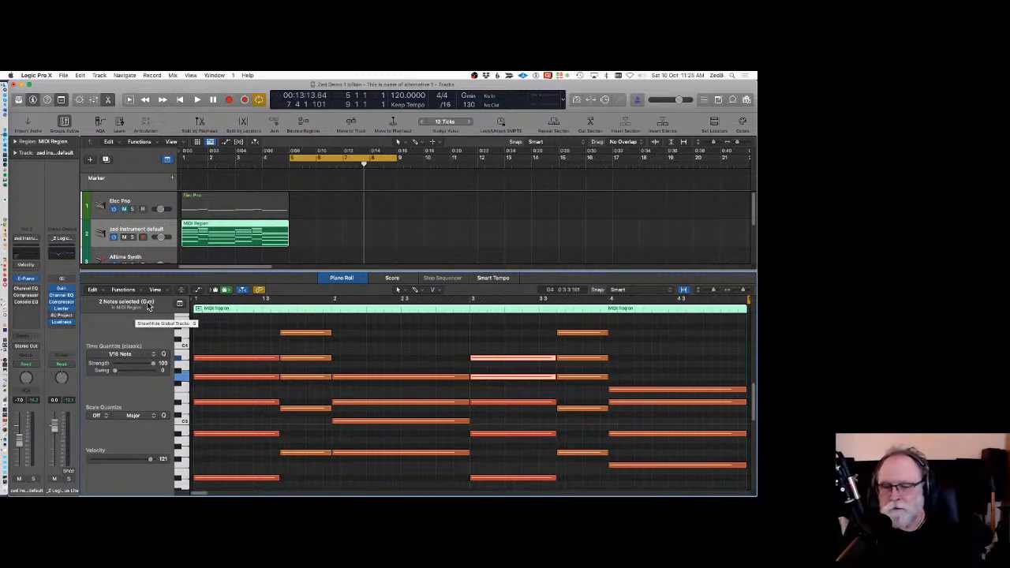
drag(508, 339, 507, 401)
click(509, 339)
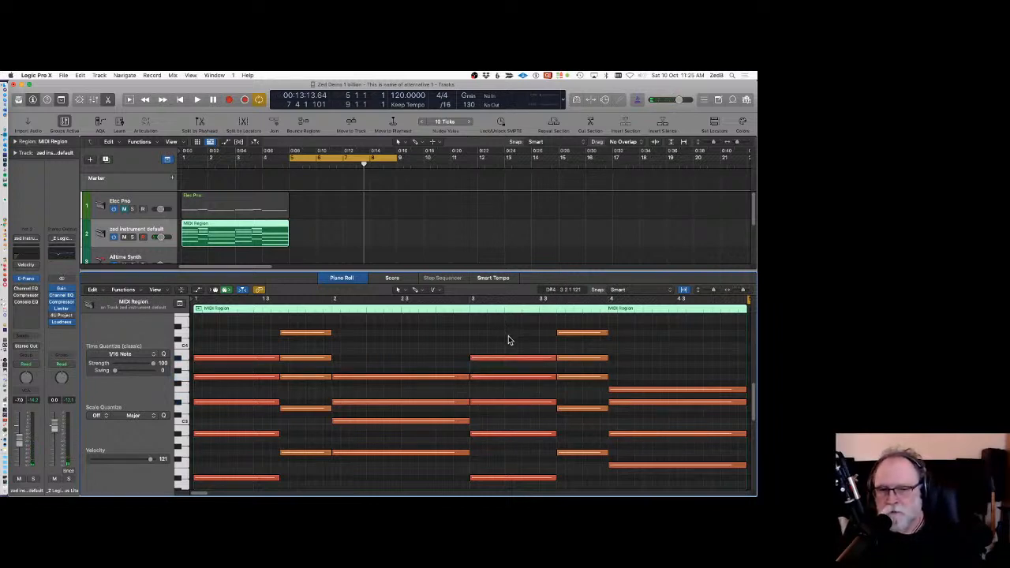
drag(508, 335, 500, 385)
click(411, 339)
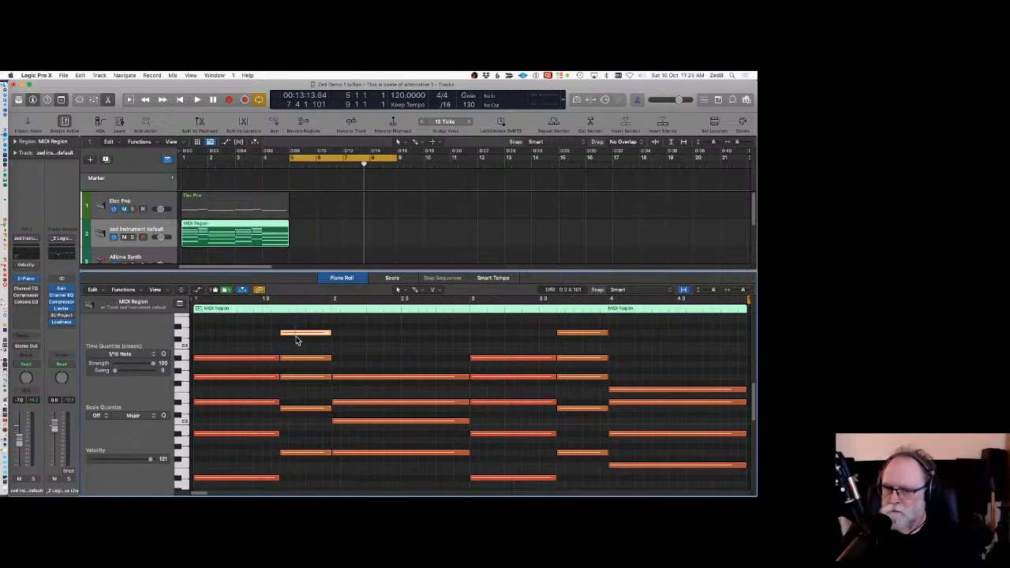
click(296, 336)
shift+click(413, 377)
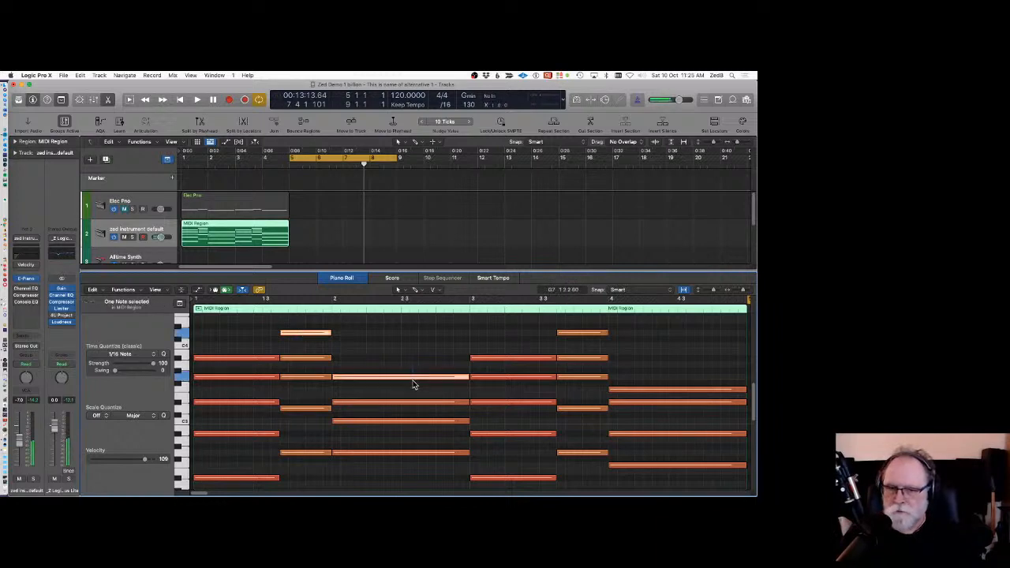
shift+click(502, 402)
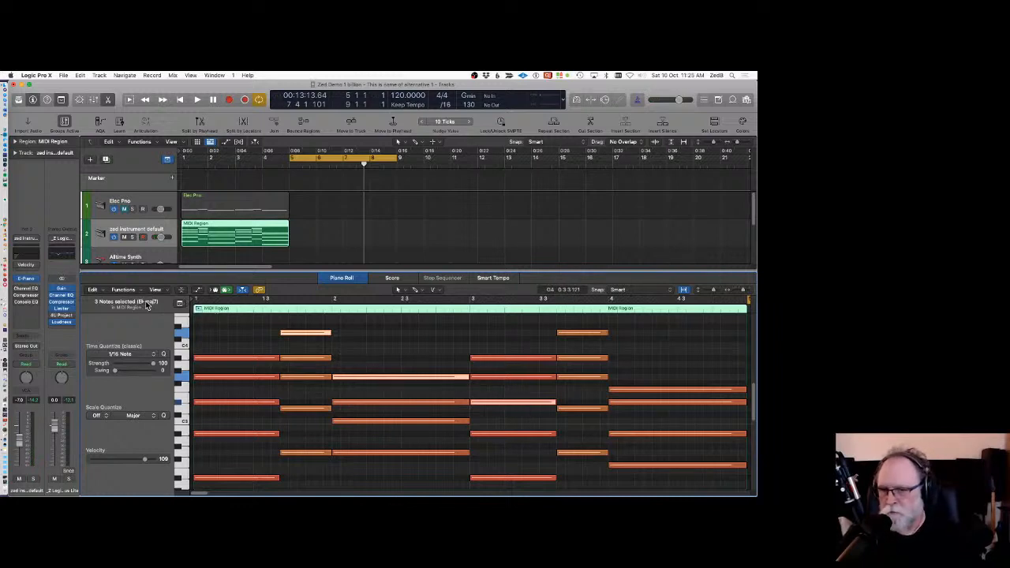
click(386, 332)
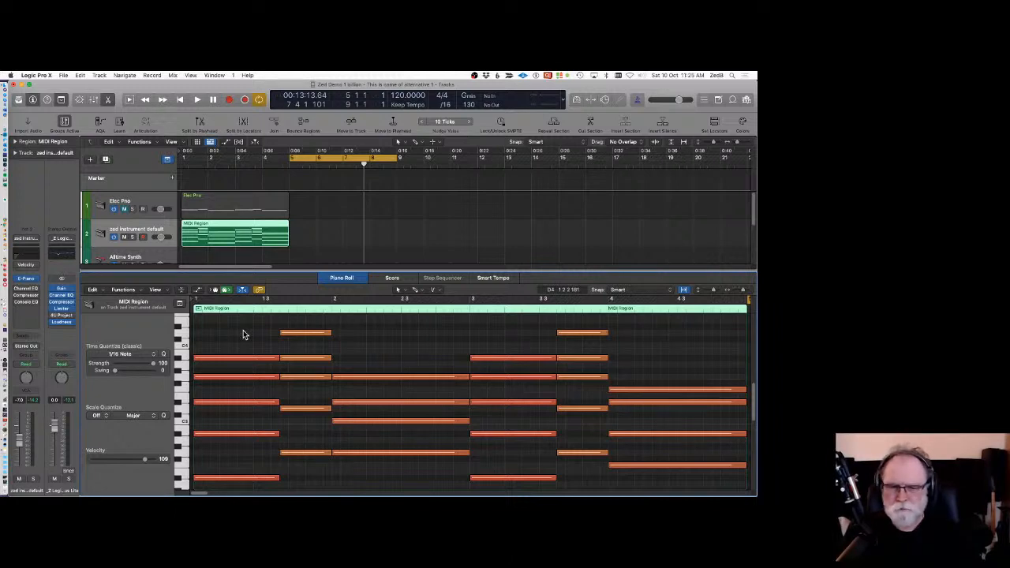
drag(243, 330, 238, 450)
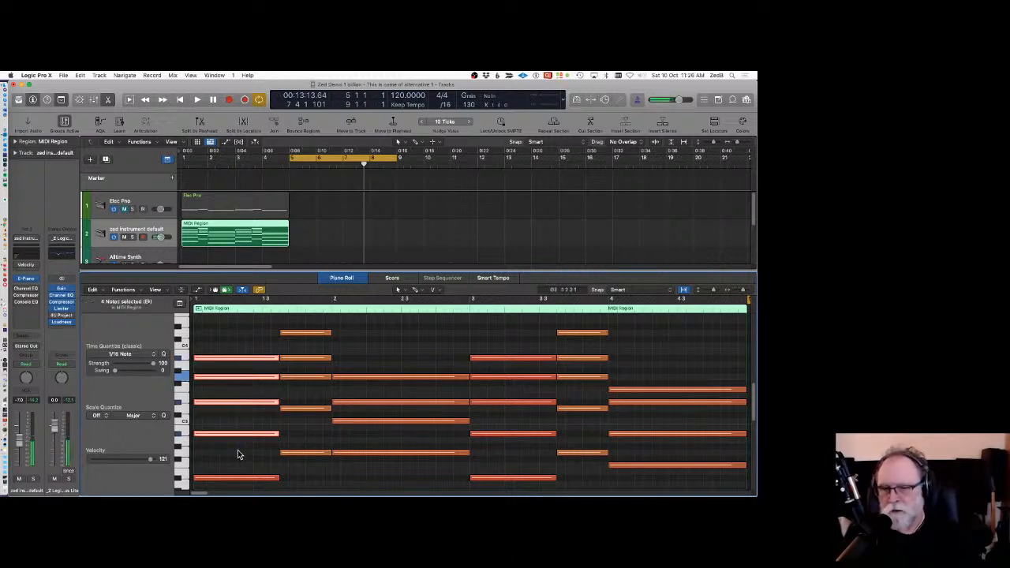
click(233, 344)
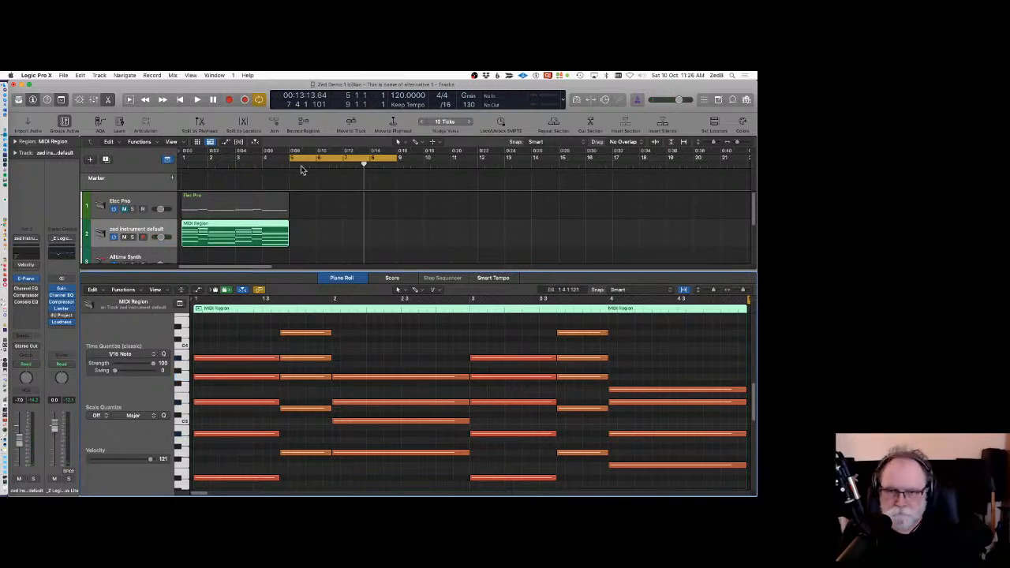
Set the region's Scale Quantize to G Natural Minor.
click(317, 237)
click(234, 229)
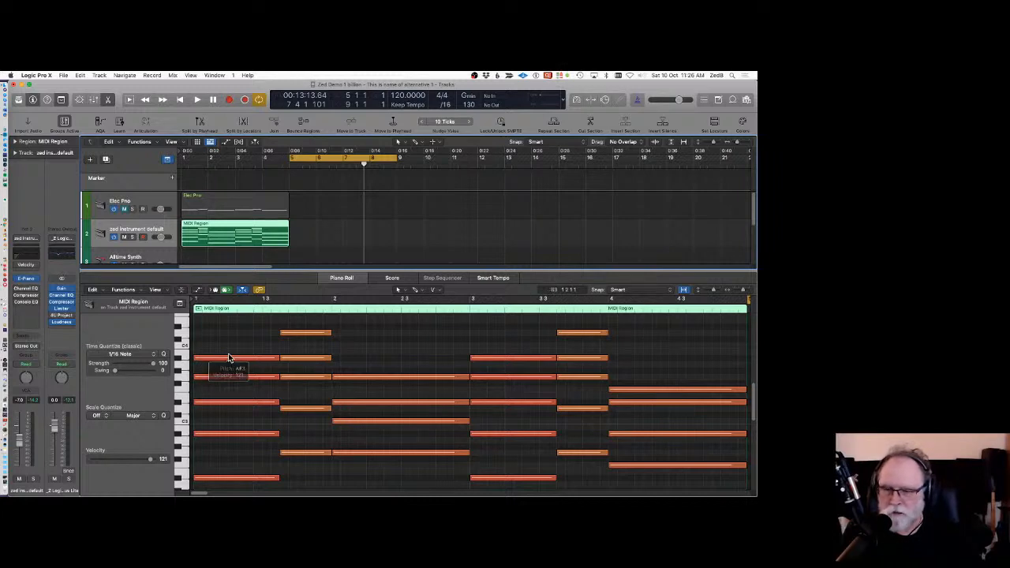
scroll(227, 363, down, 1)
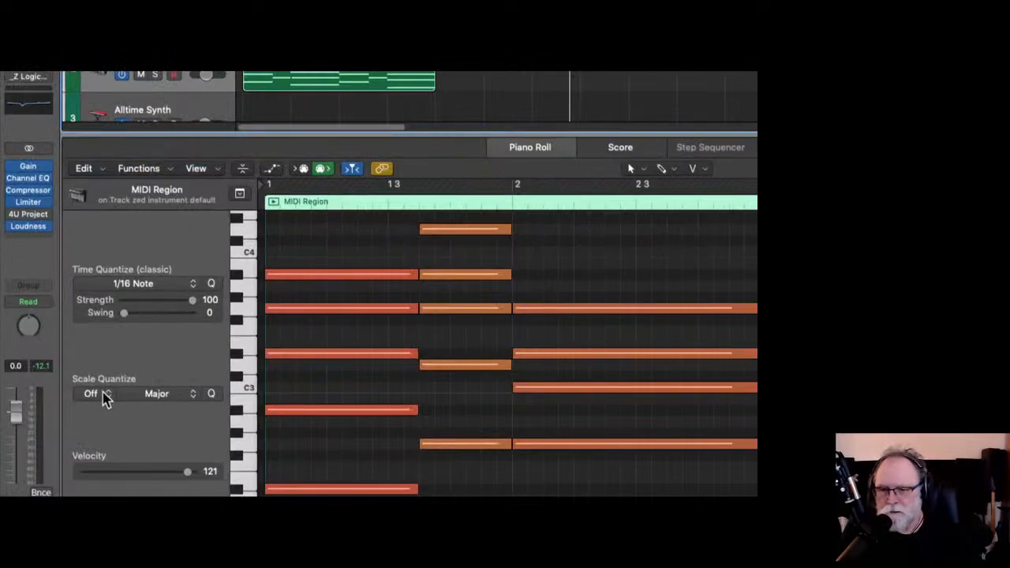
click(103, 416)
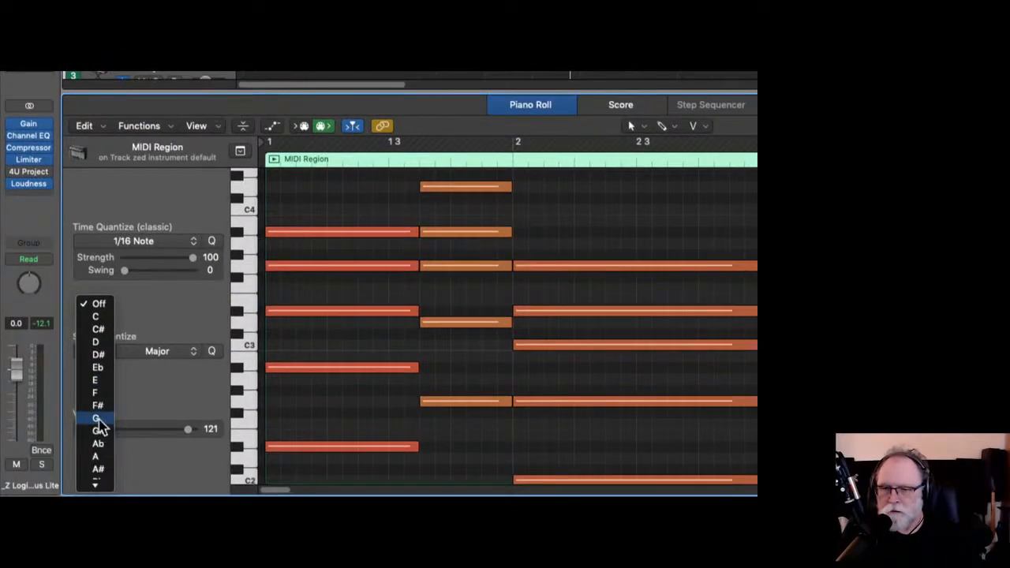
click(97, 419)
click(188, 352)
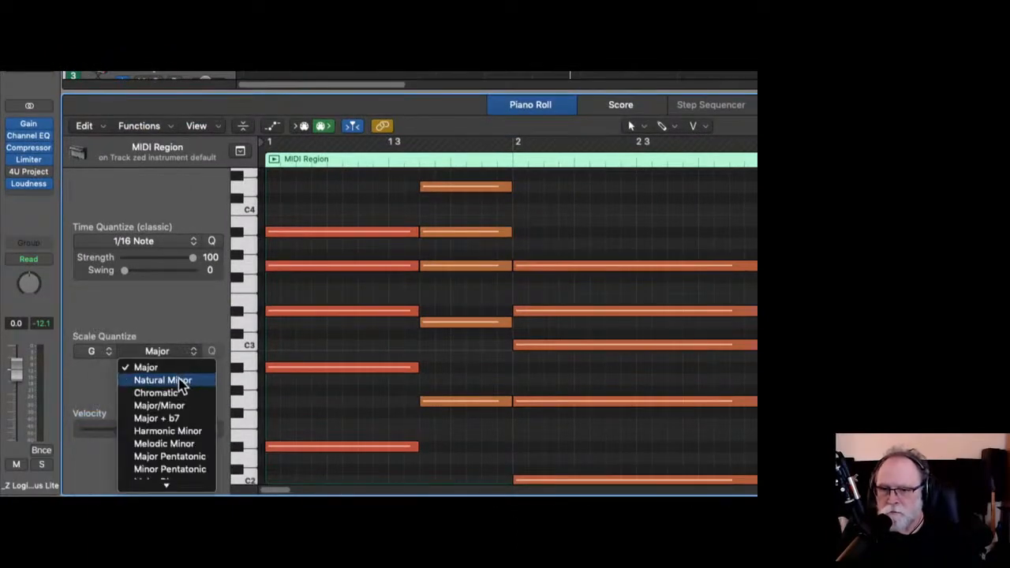
click(180, 382)
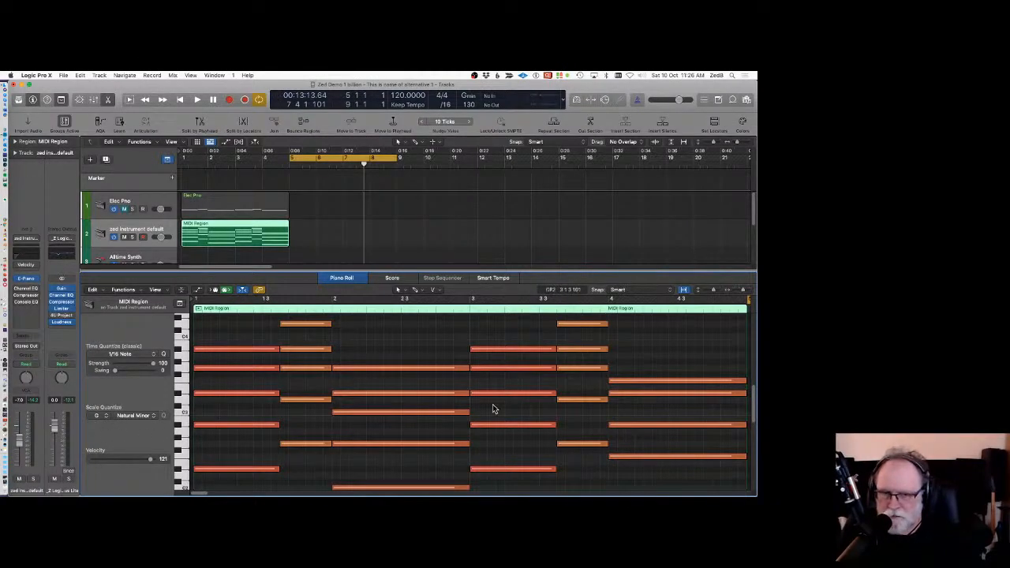
Select all notes in the region and change Scale Quantize to Major Pentatonic.
drag(232, 316, 667, 465)
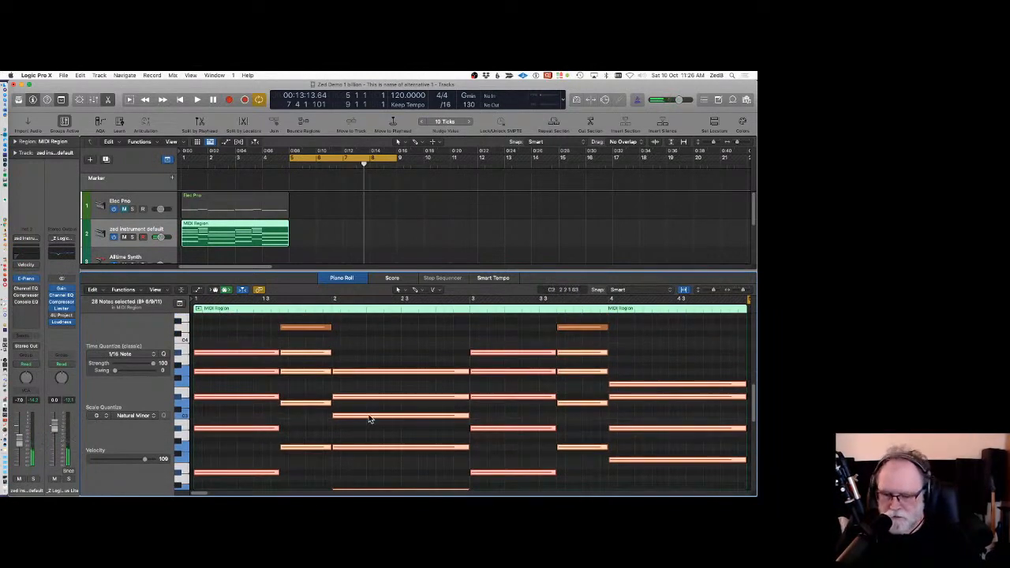
key(super+a)
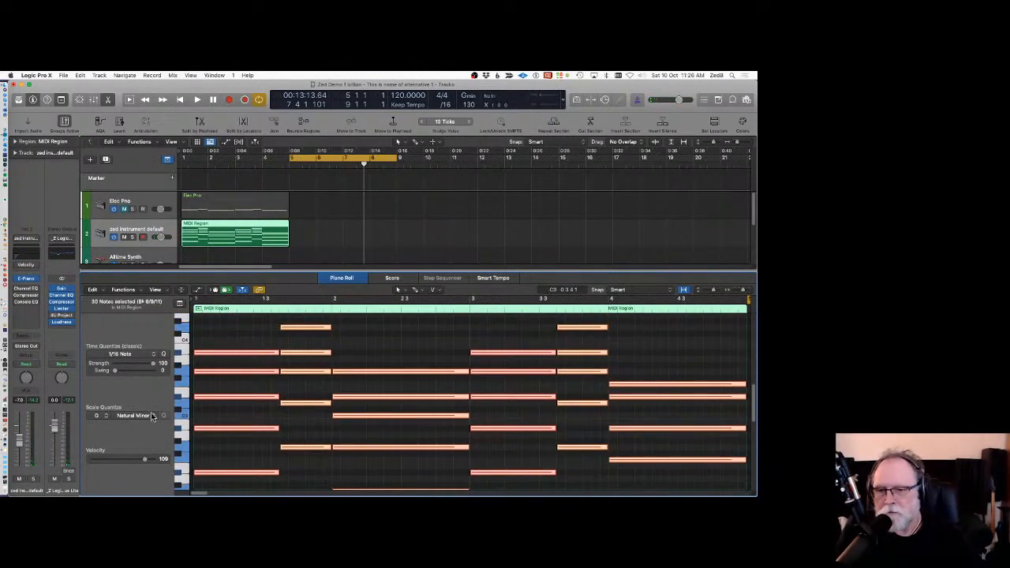
click(156, 417)
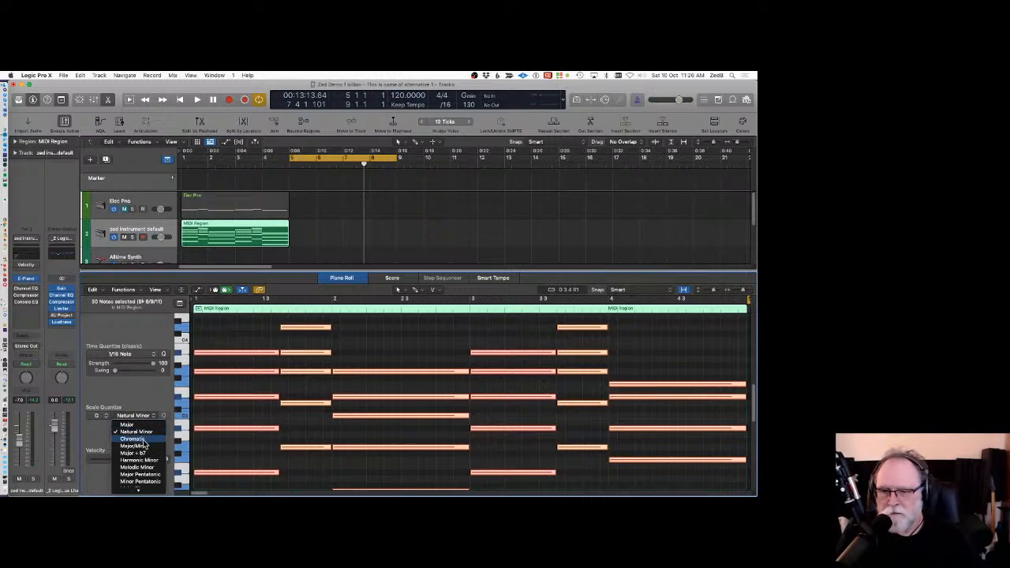
scroll(146, 452, down, 3)
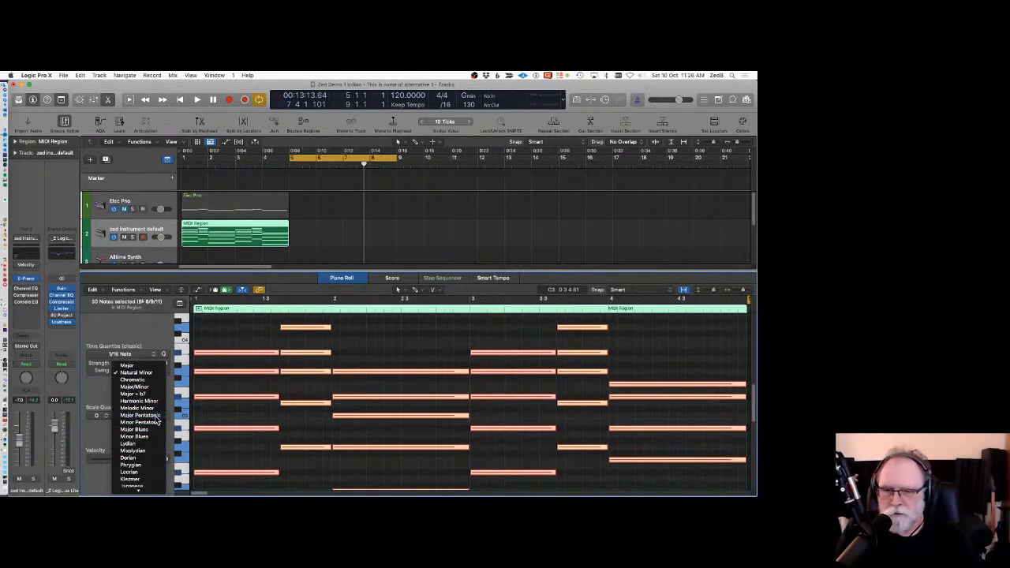
click(155, 419)
Move the cycle area to bars 1 to 5 and play the quantized chords.
key(space)
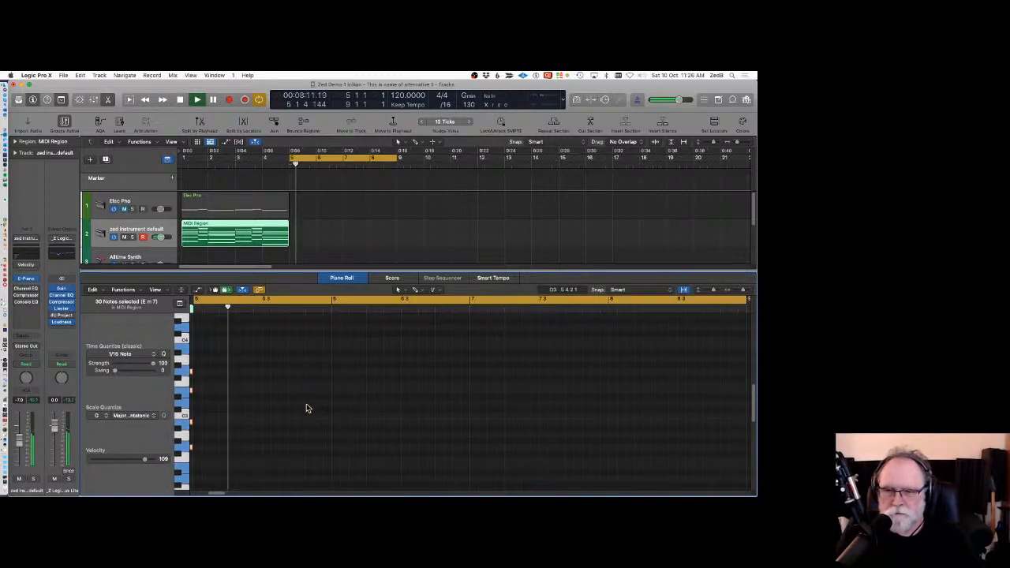
key(space)
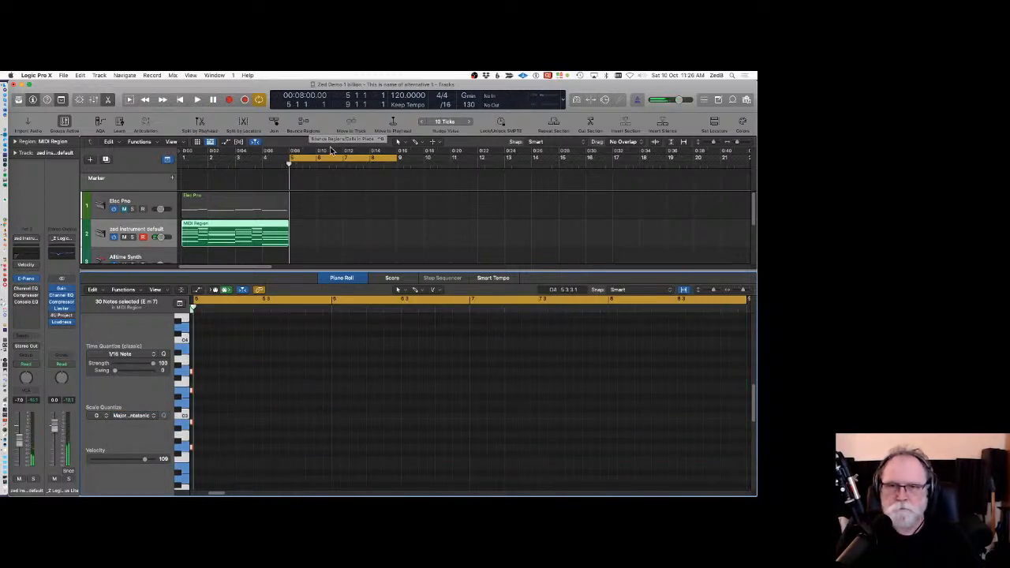
drag(328, 157, 221, 157)
key(space)
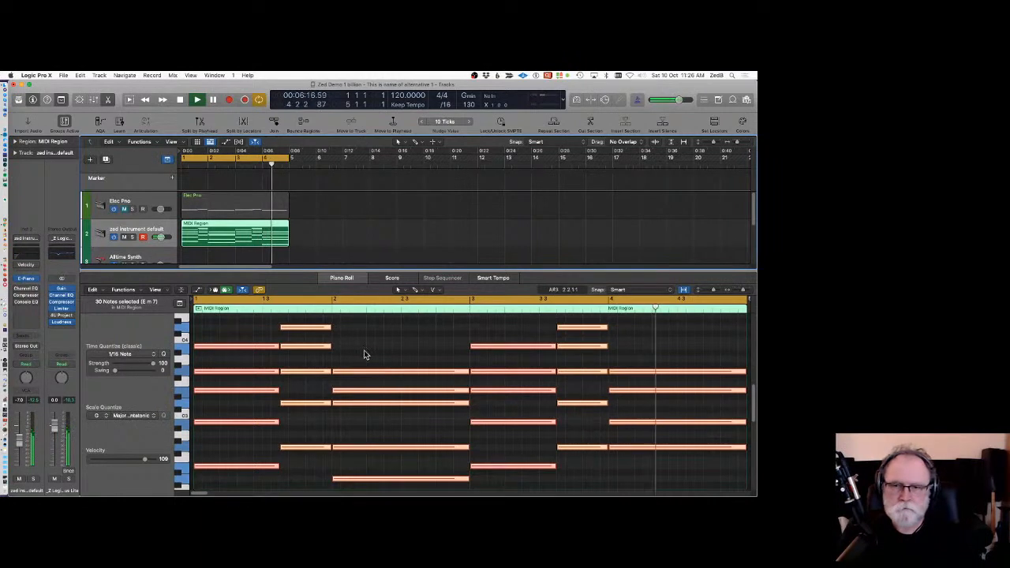
key(space)
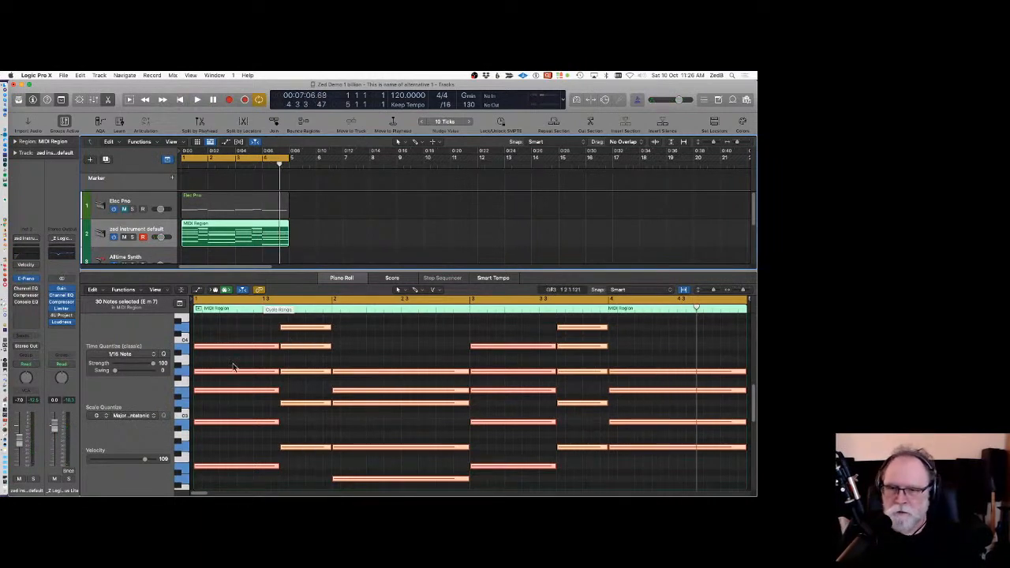
Switch the Scale Quantize scale back to Natural Minor for the selected notes.
click(154, 415)
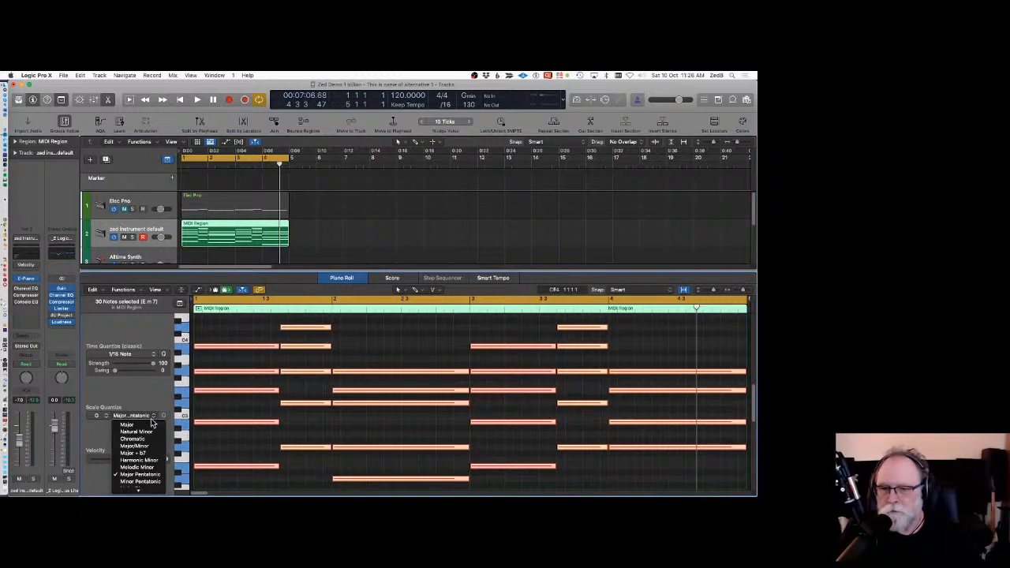
click(143, 432)
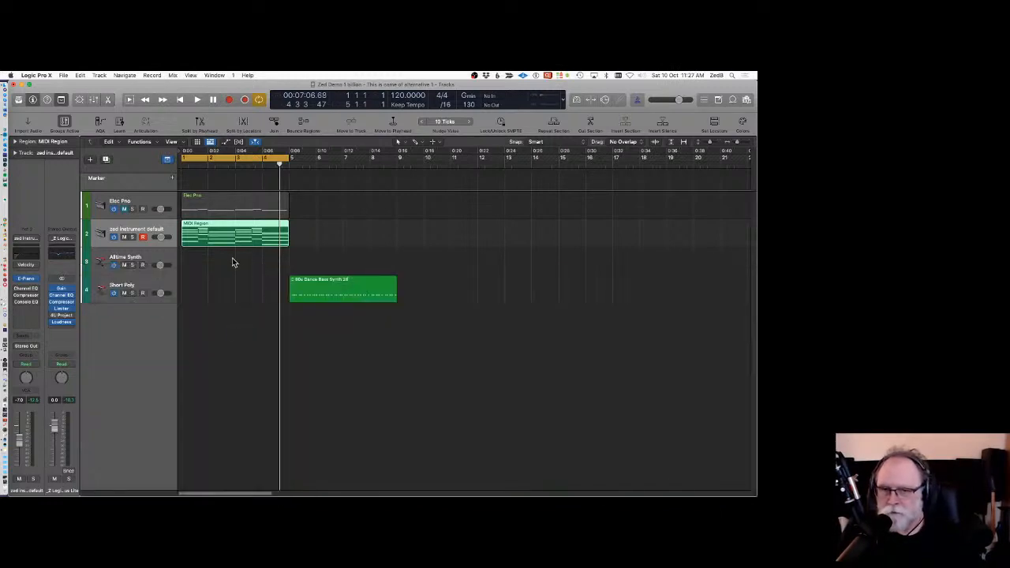
Close the Piano Roll and delete the 90s Dance Bass Synth region on the Short Poly track.
click(340, 288)
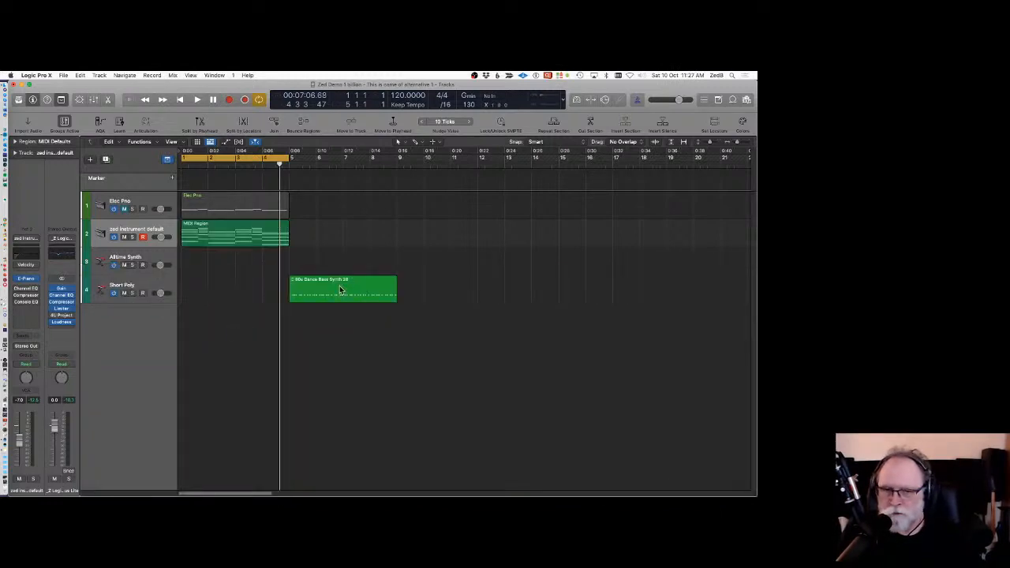
key(Delete)
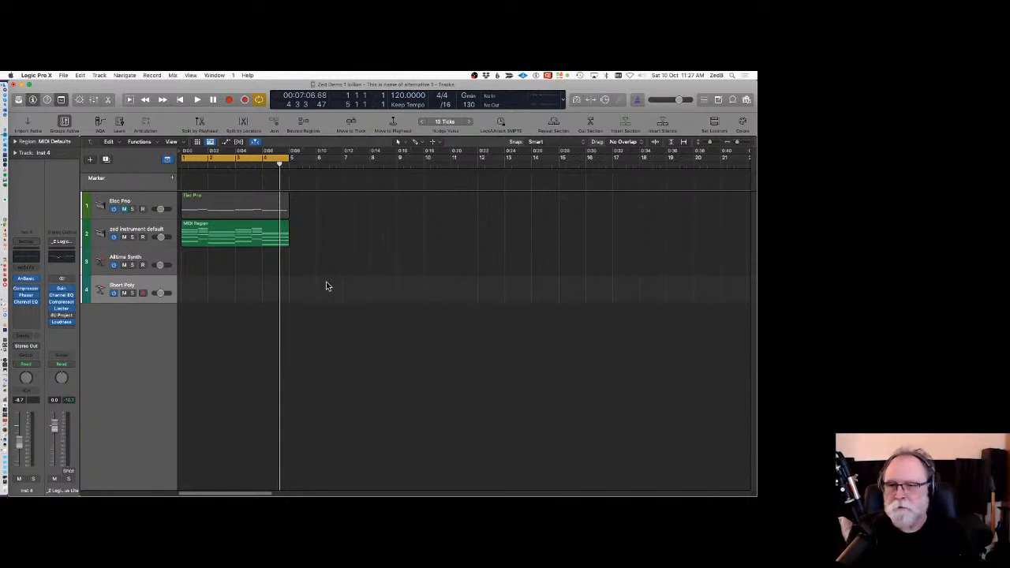
Save the Elec Pno track's channel strip setting as "Z chords".
click(157, 220)
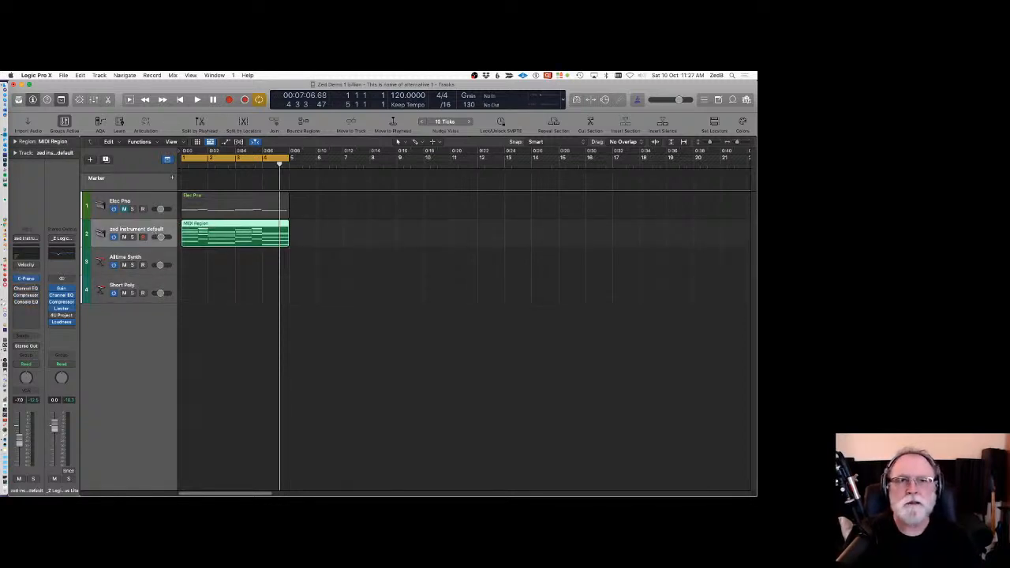
click(153, 202)
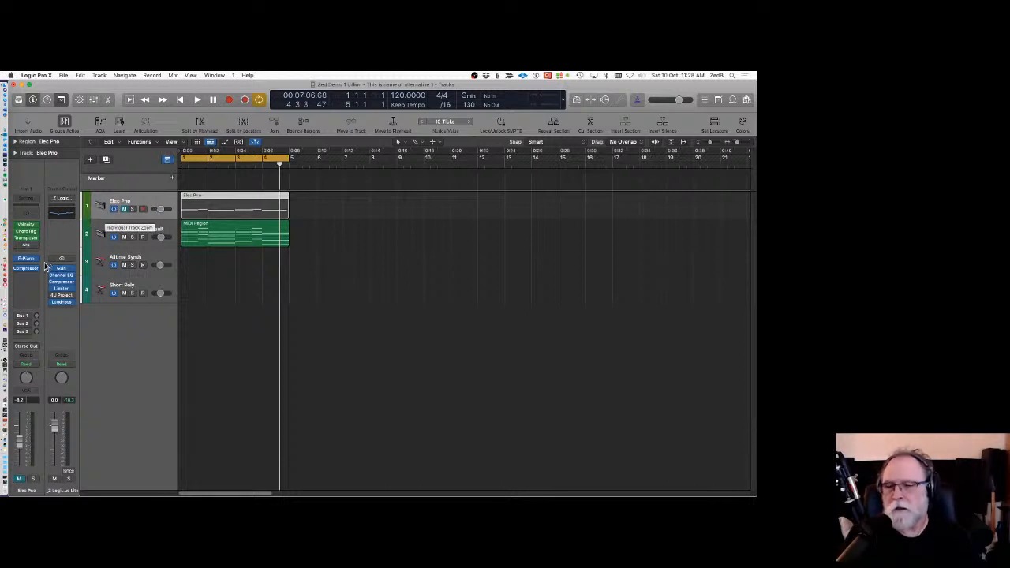
click(37, 201)
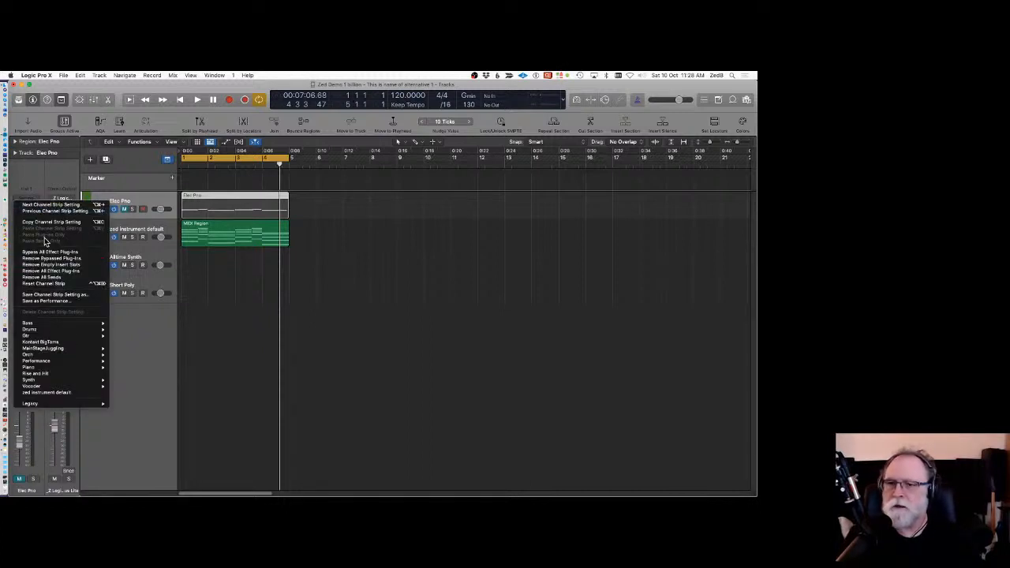
click(57, 295)
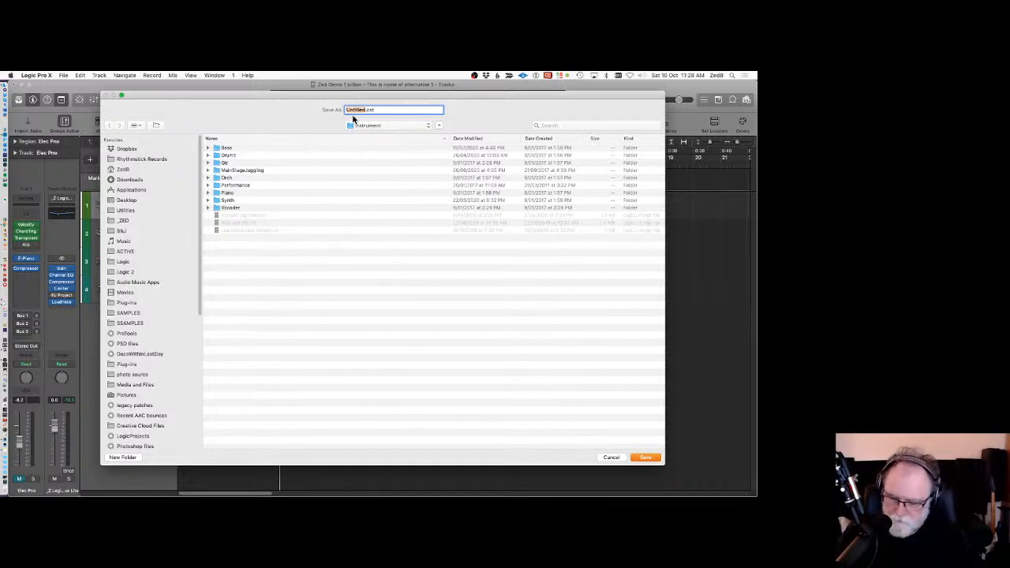
text(Z chords)
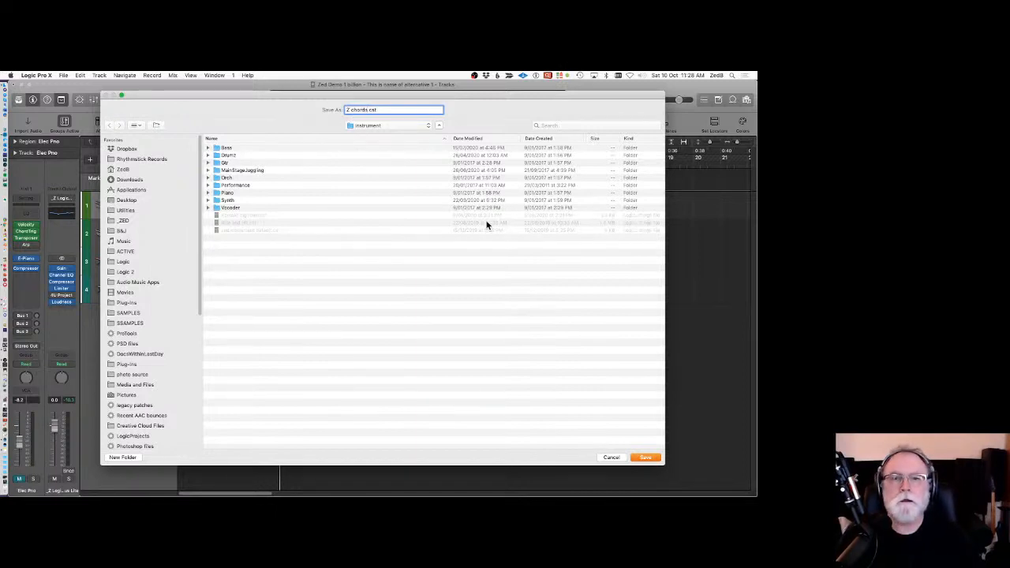
click(646, 457)
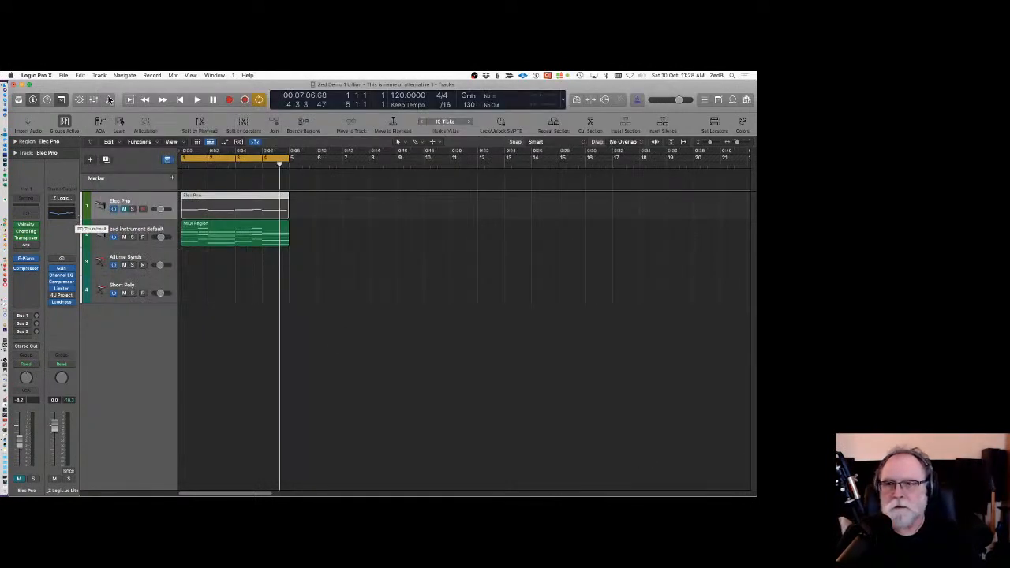
In the Library, define the current Z chords patch as the default, then close the Library.
click(18, 100)
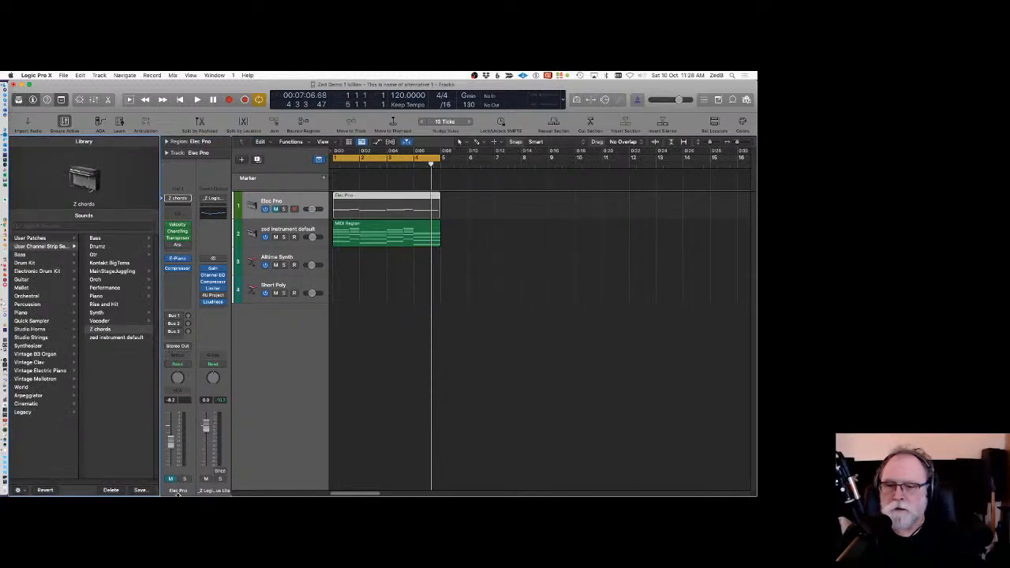
click(140, 490)
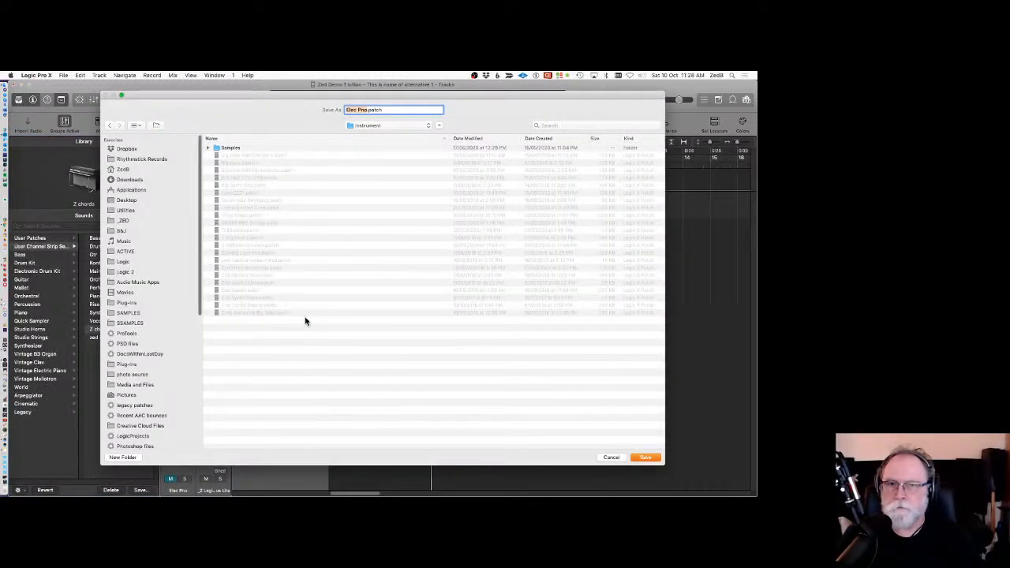
click(615, 458)
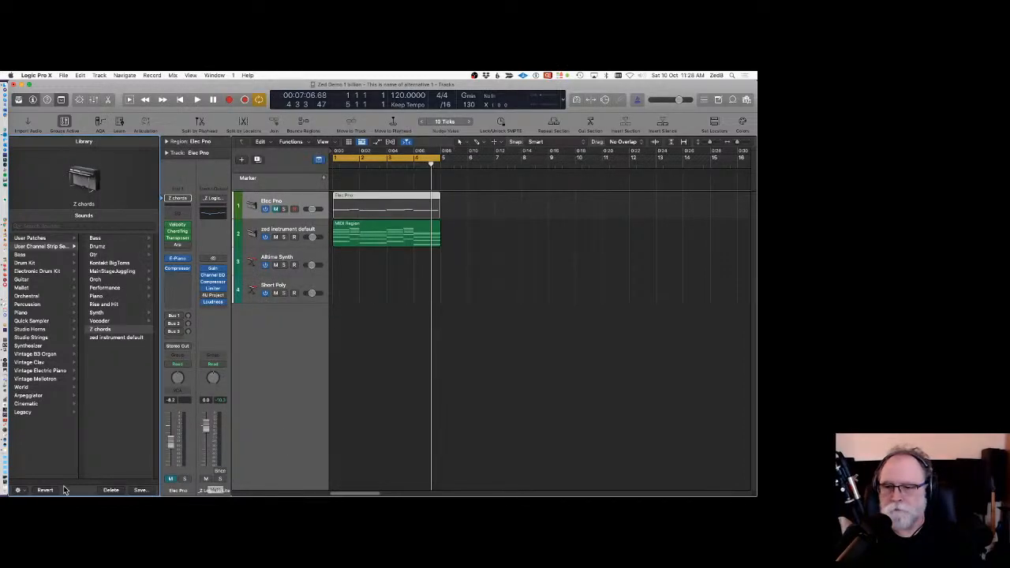
click(22, 490)
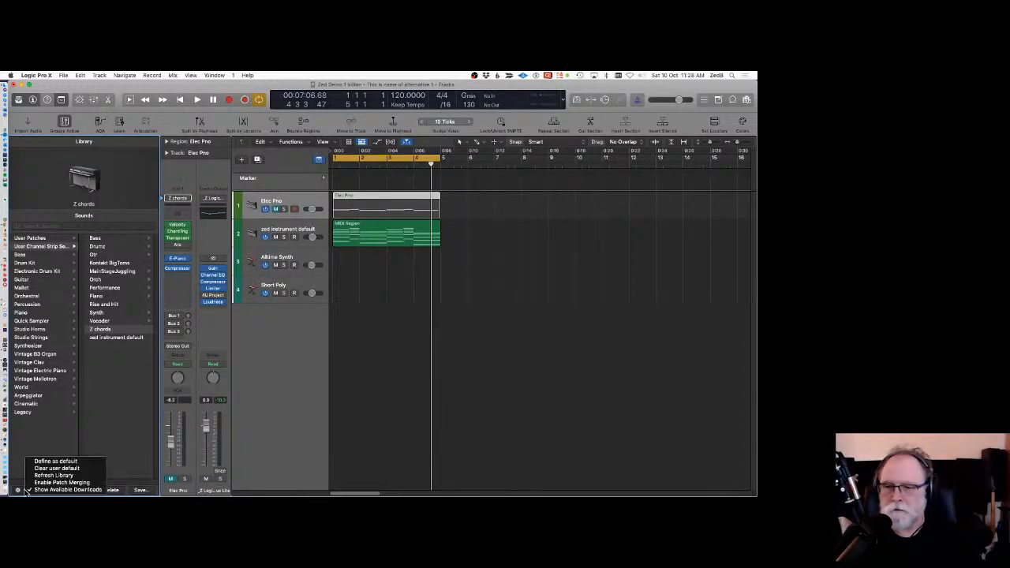
click(75, 460)
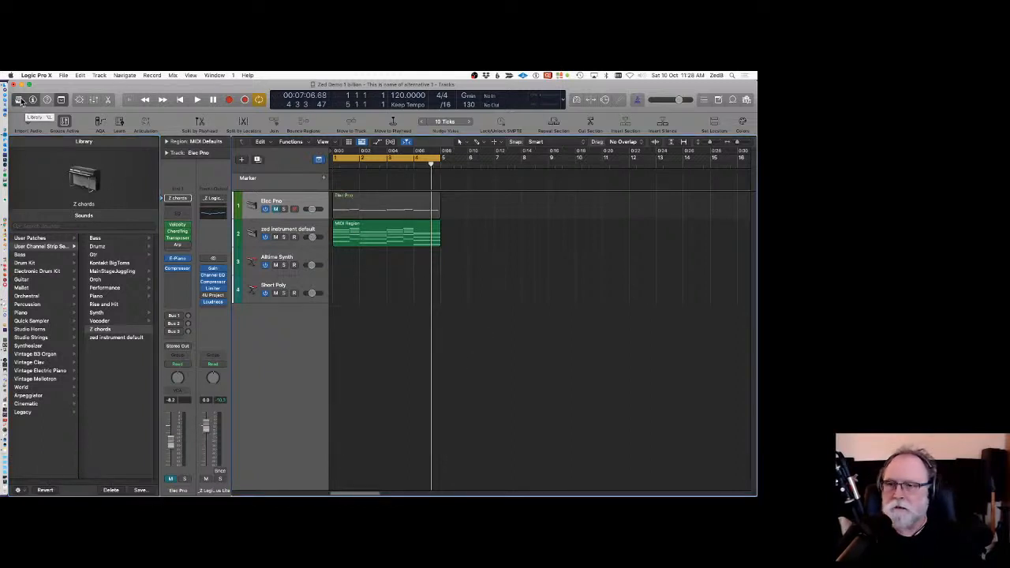
click(58, 120)
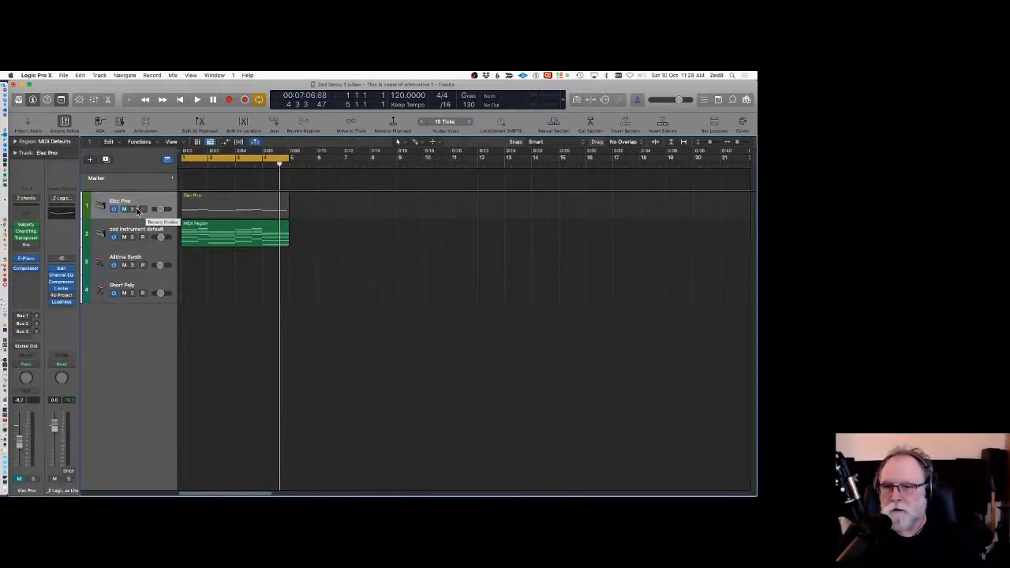
Add a new empty instrument track and a new track using the Z chords setting below Short Poly.
double_click(129, 352)
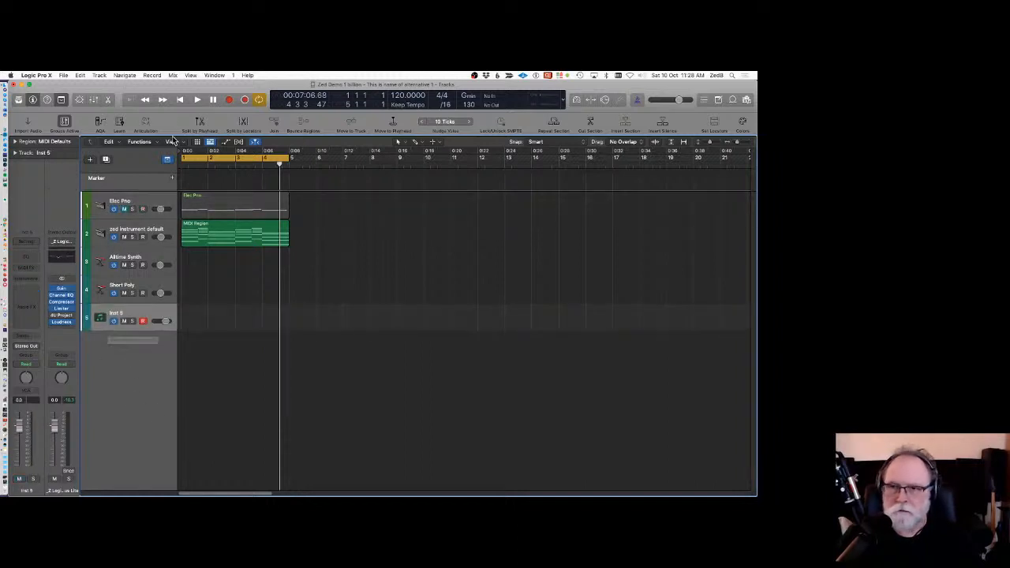
click(108, 77)
click(131, 104)
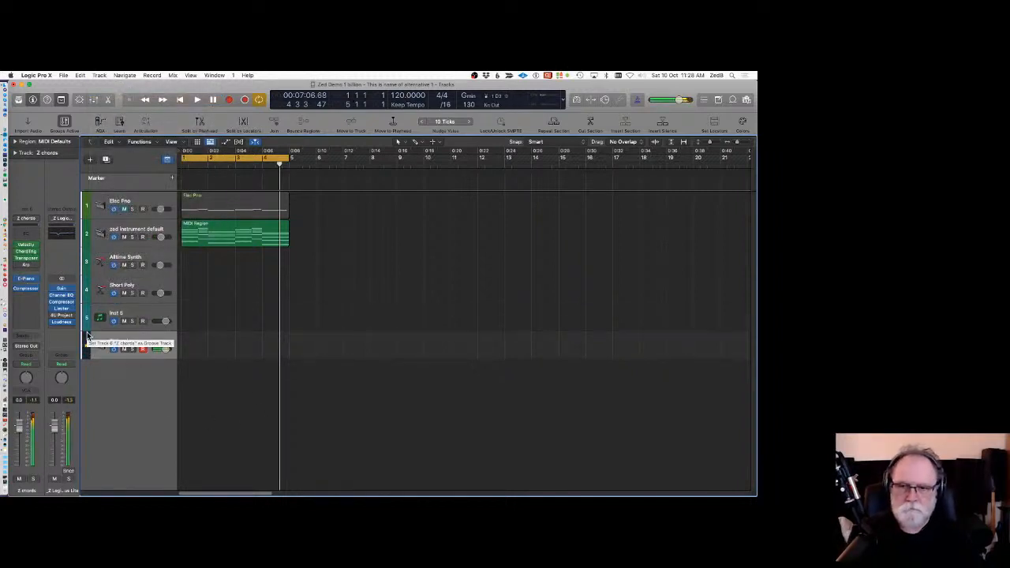
Inspect the Z chords track's Velocity Processor plug-in, then delete the Z chords track.
drag(167, 350, 159, 350)
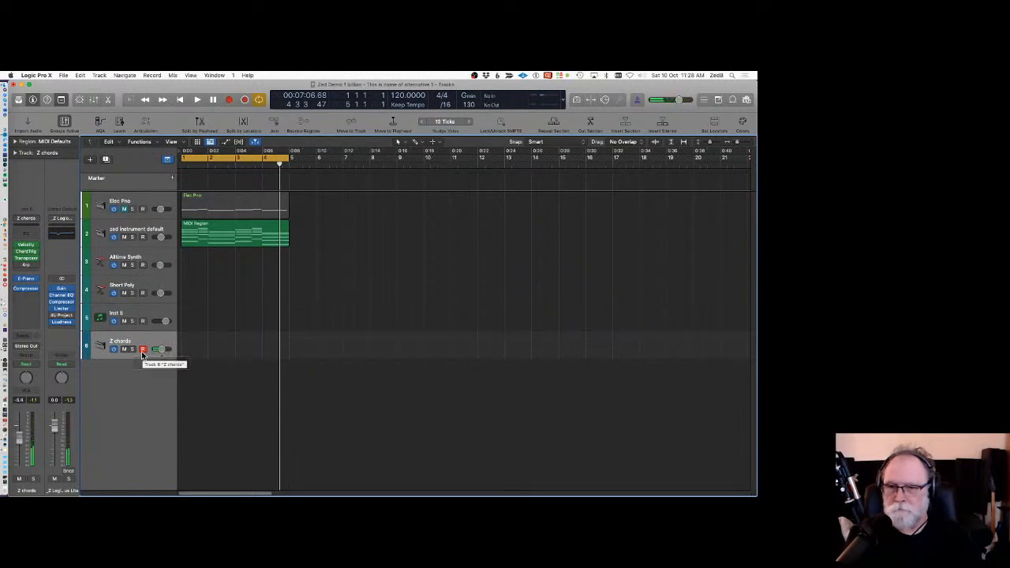
click(26, 251)
drag(320, 182, 366, 126)
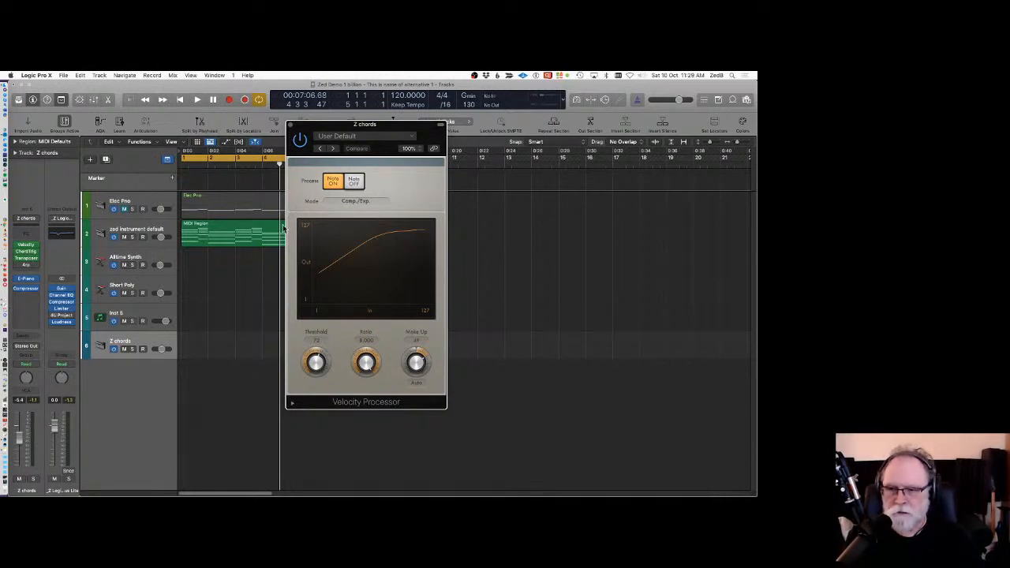
click(289, 127)
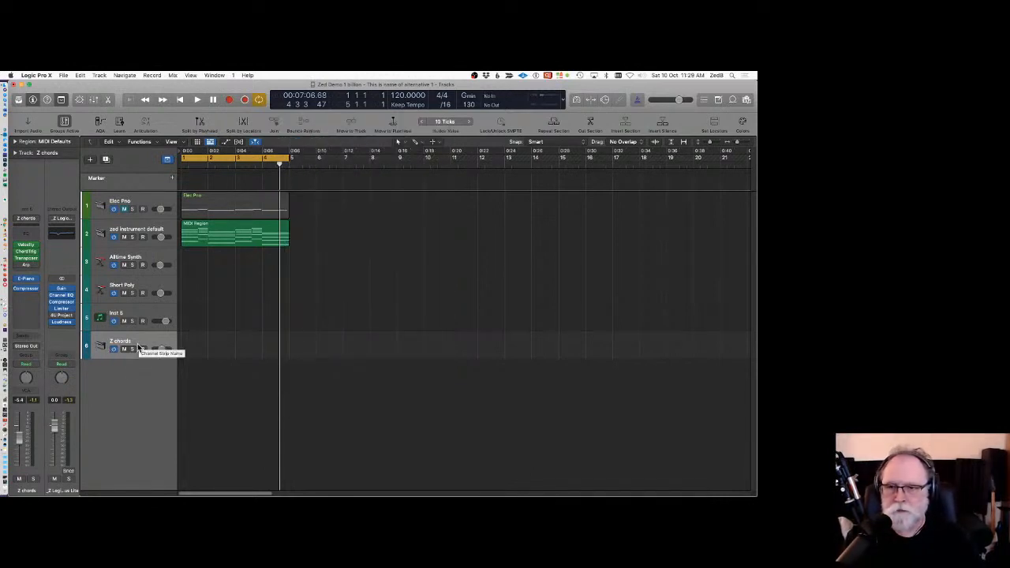
click(142, 347)
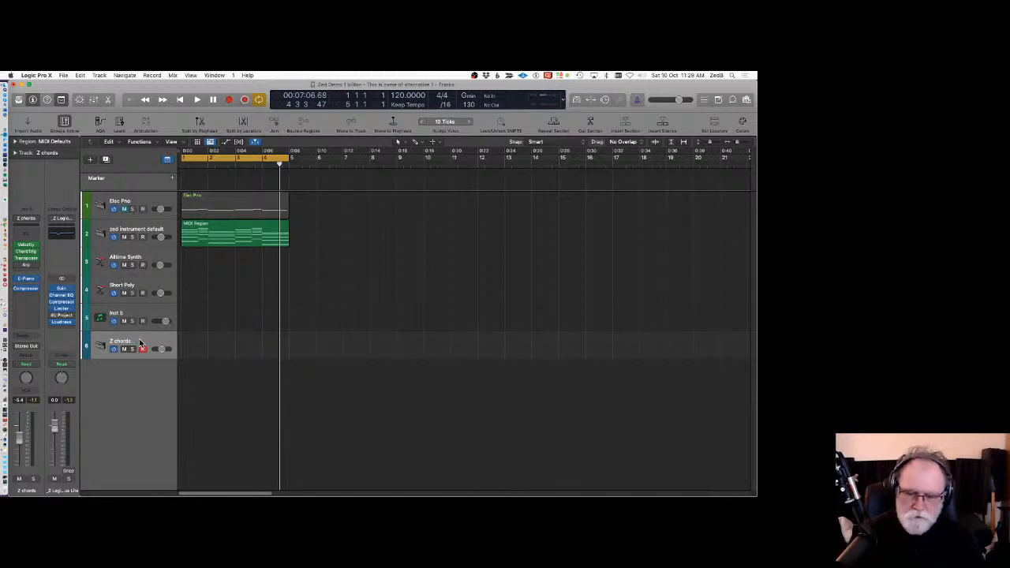
key(super+BackSpace)
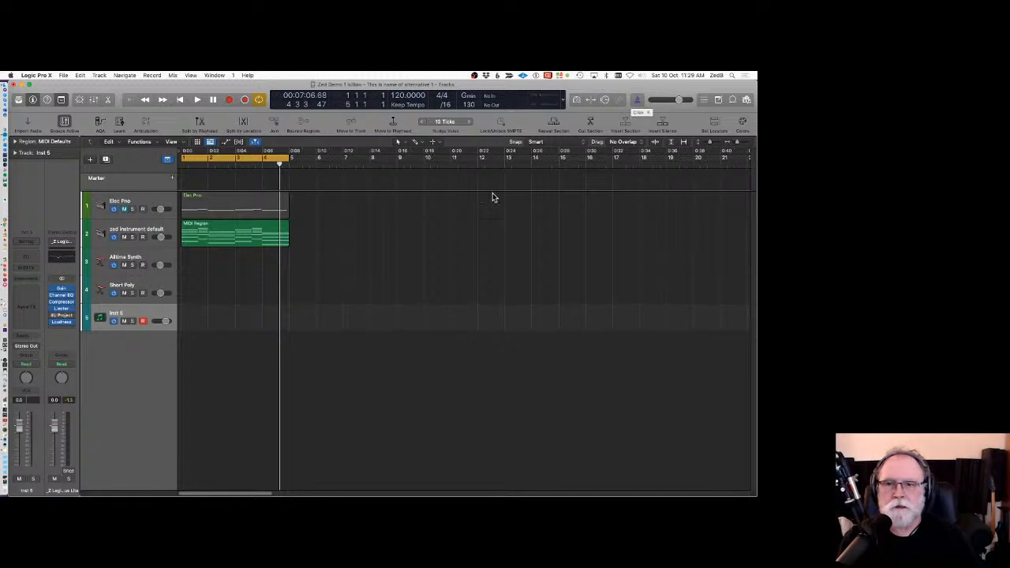
Create an empty MIDI region on the Alchemy Synth track, open it in the Piano Roll, and extend it to bar 5.
click(156, 255)
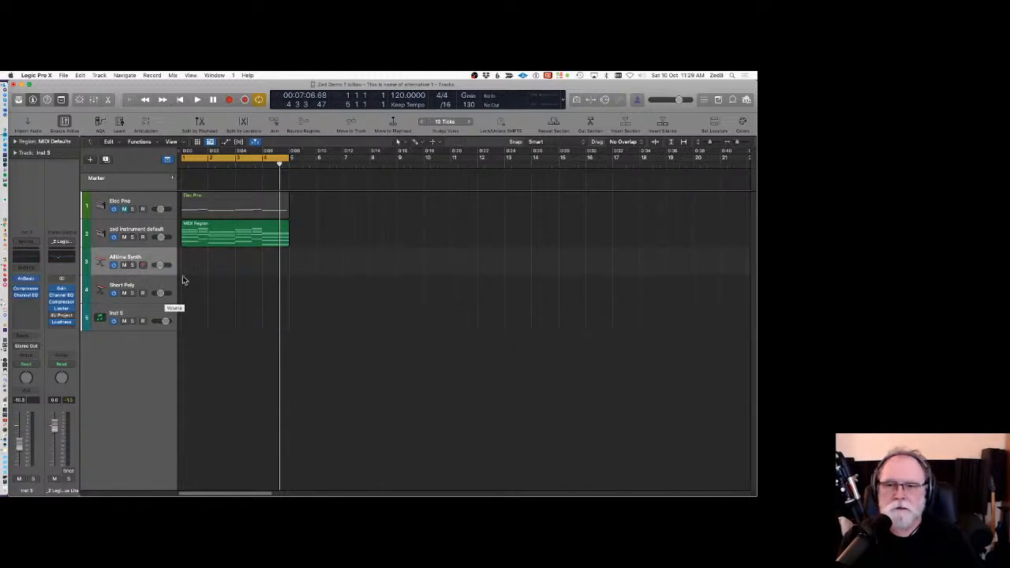
super+click(189, 261)
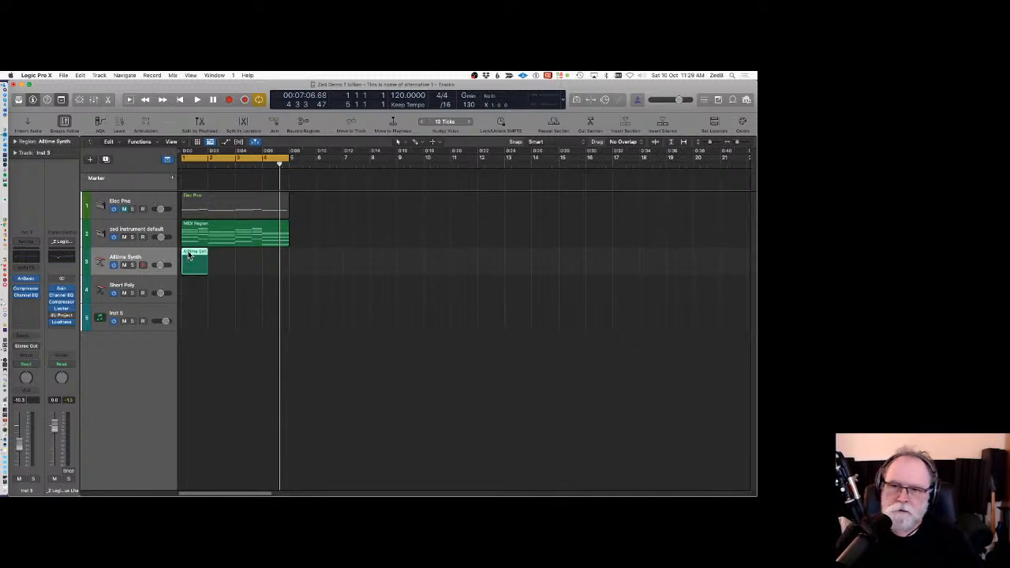
double_click(190, 260)
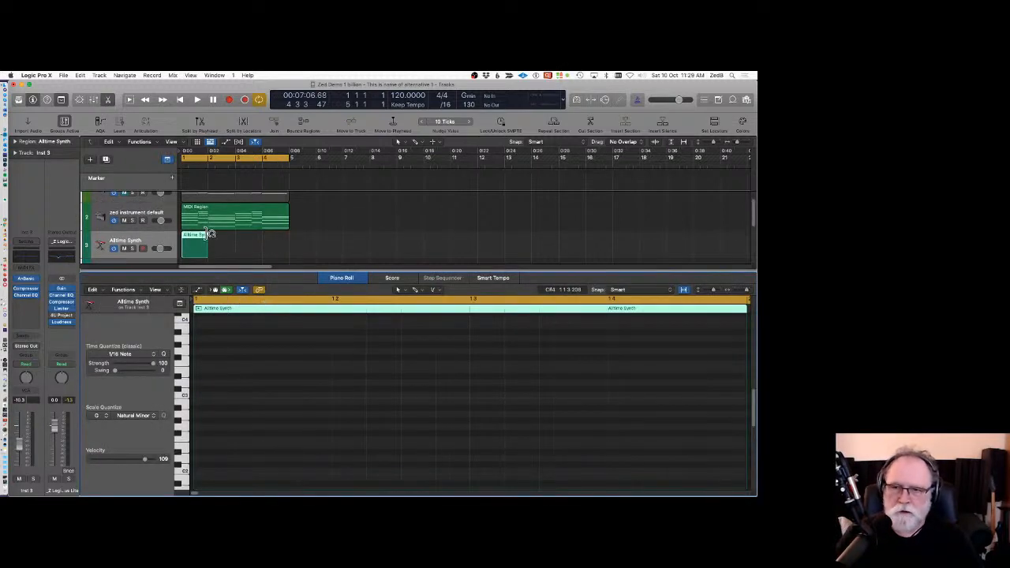
drag(207, 251, 286, 266)
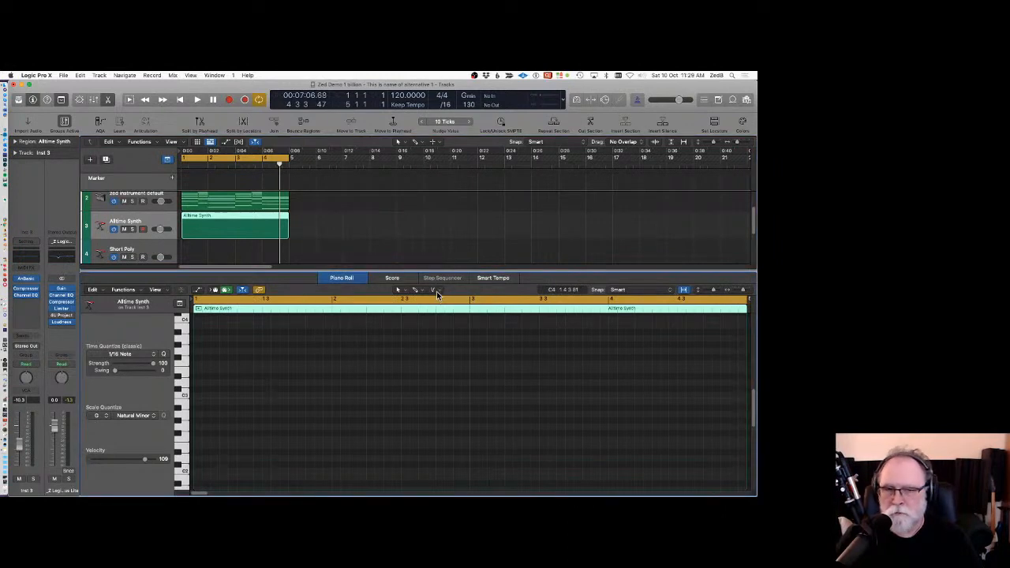
Switch to the Brush tool and paint a rising line of notes across the first bars of the region.
click(400, 290)
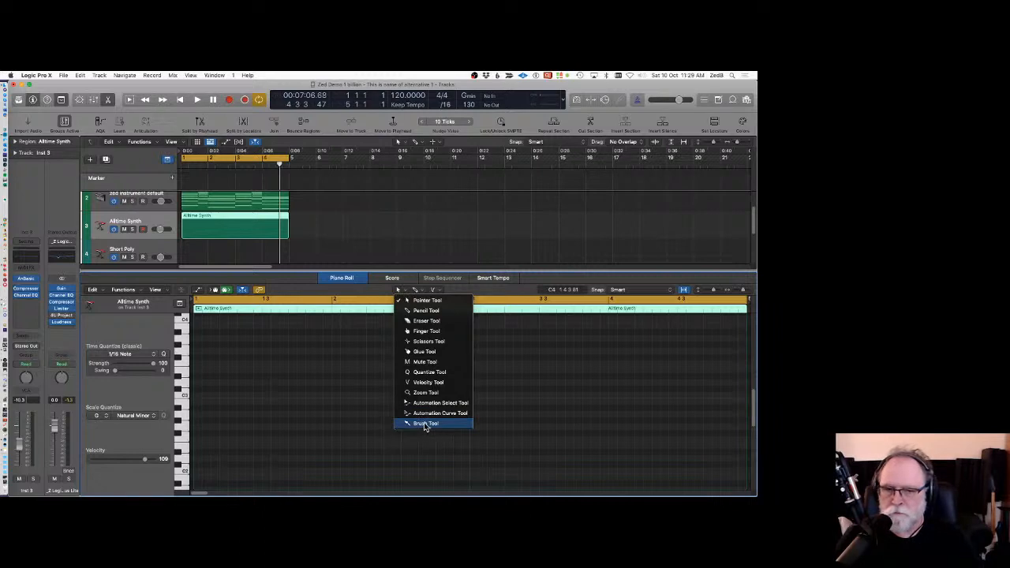
click(426, 423)
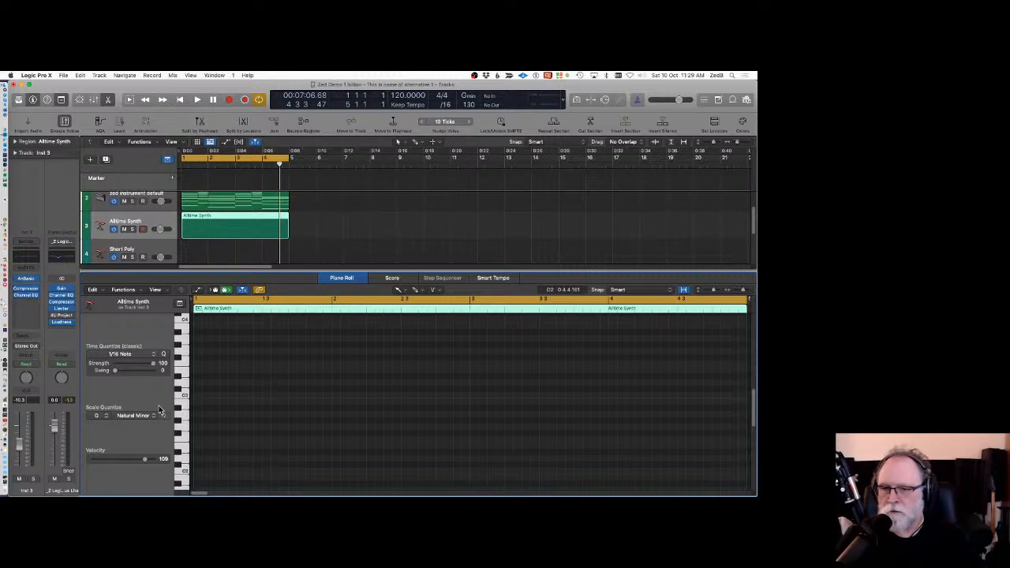
mouse_move(200, 474)
mouse_down()
mouse_move(347, 383)
mouse_move(517, 319)
mouse_up()
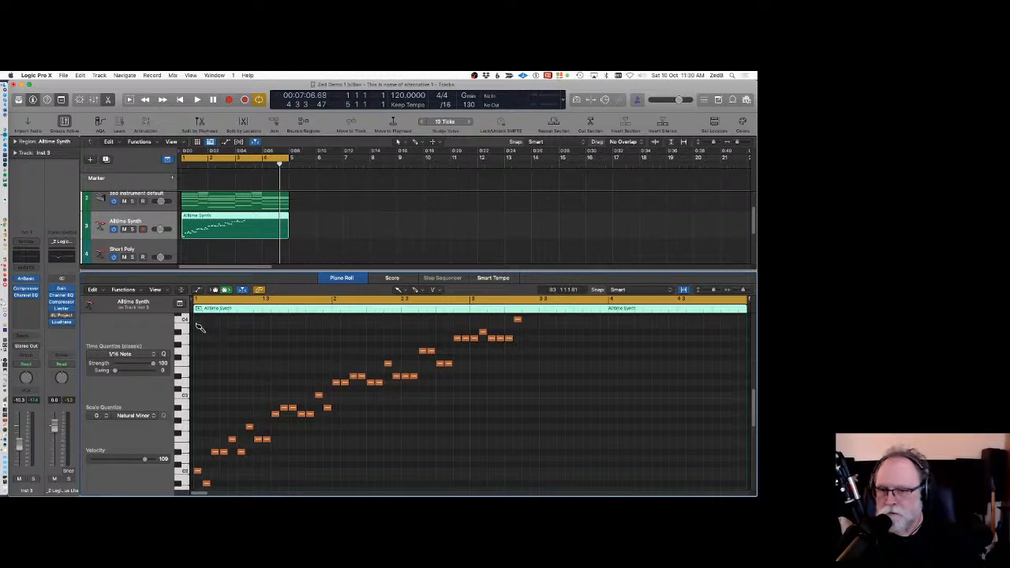
Select the painted notes, copy them, and paste the copy into the region.
drag(216, 340, 553, 485)
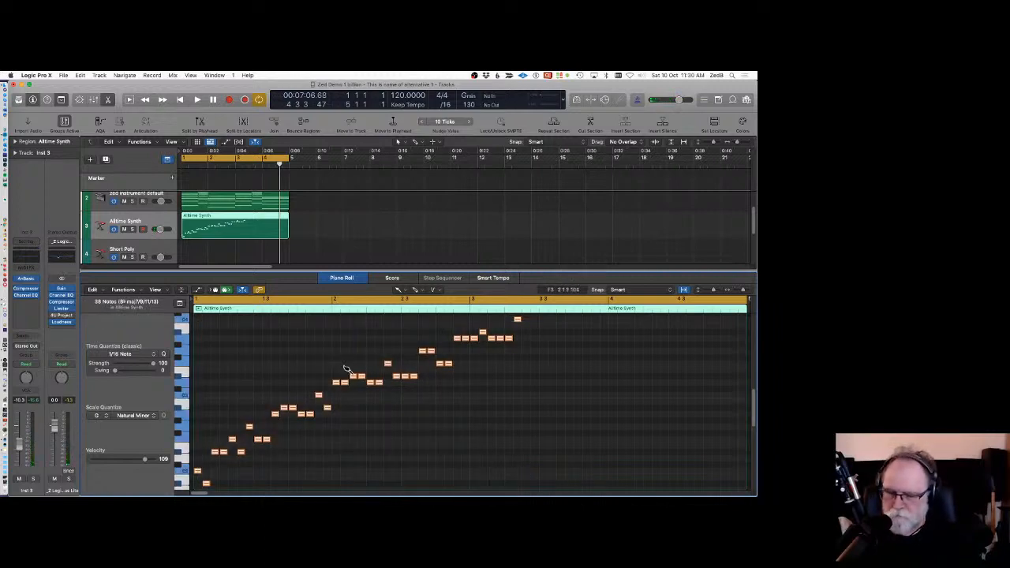
right_click(517, 318)
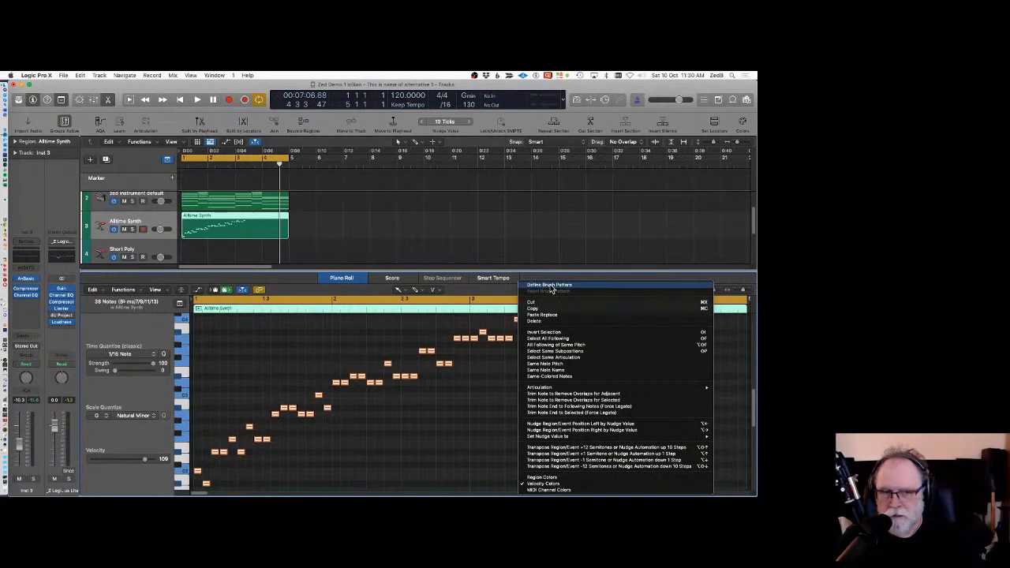
click(553, 309)
key(super+v)
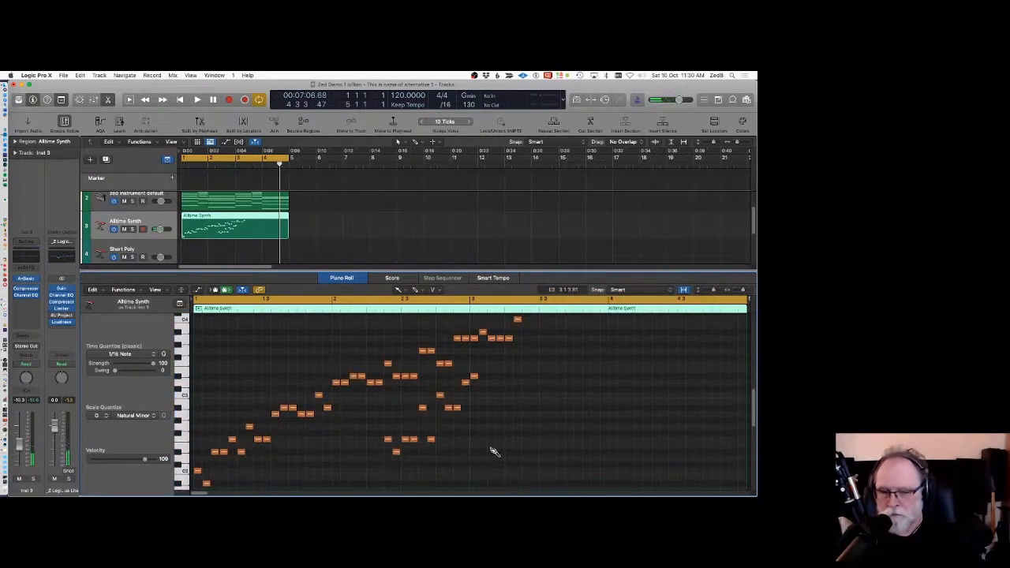
Brush more note patterns across the rest of the region and play it from the start.
mouse_move(459, 481)
mouse_down()
mouse_move(662, 423)
mouse_move(648, 468)
mouse_up()
scroll(568, 434, down, 3)
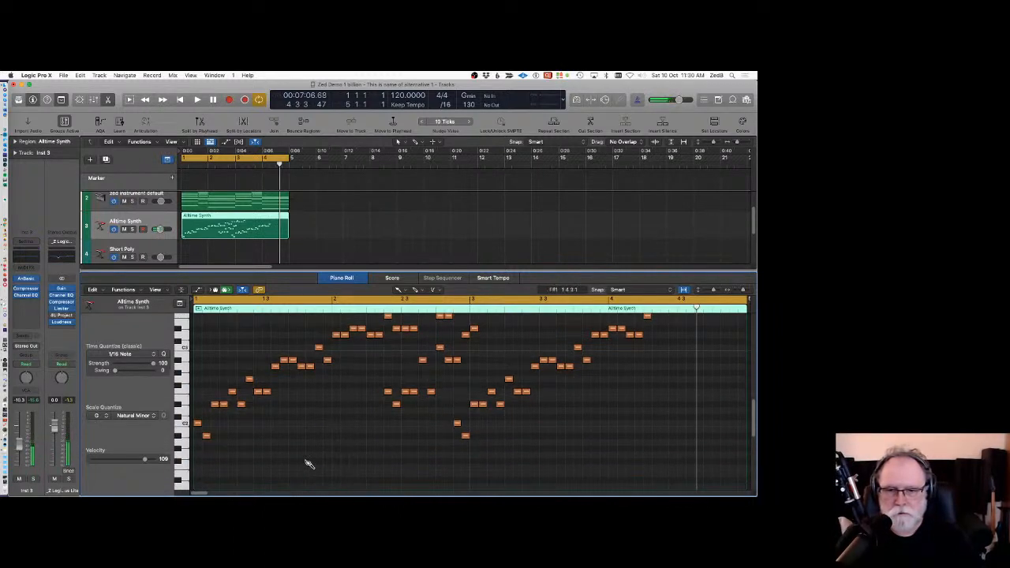
drag(285, 443, 325, 442)
drag(543, 456, 683, 426)
scroll(355, 440, up, 5)
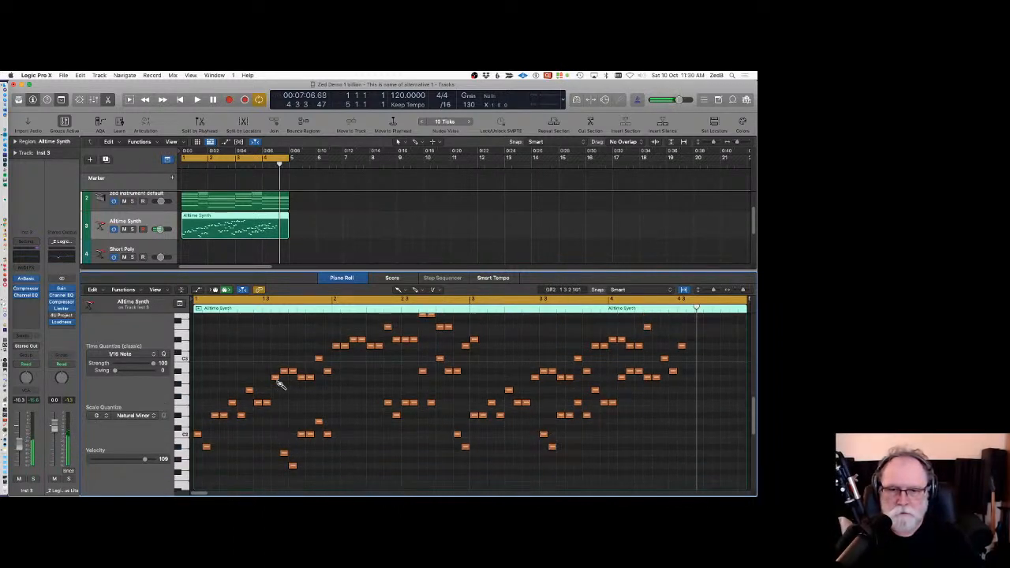
key(Return)
key(space)
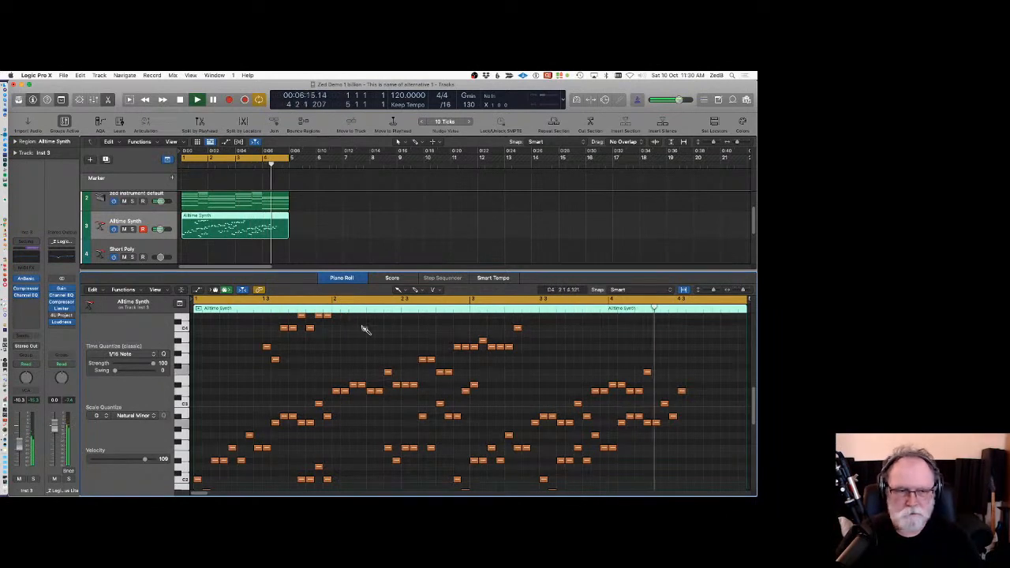
Brush a few more single notes near the end of the region.
click(706, 385)
click(698, 372)
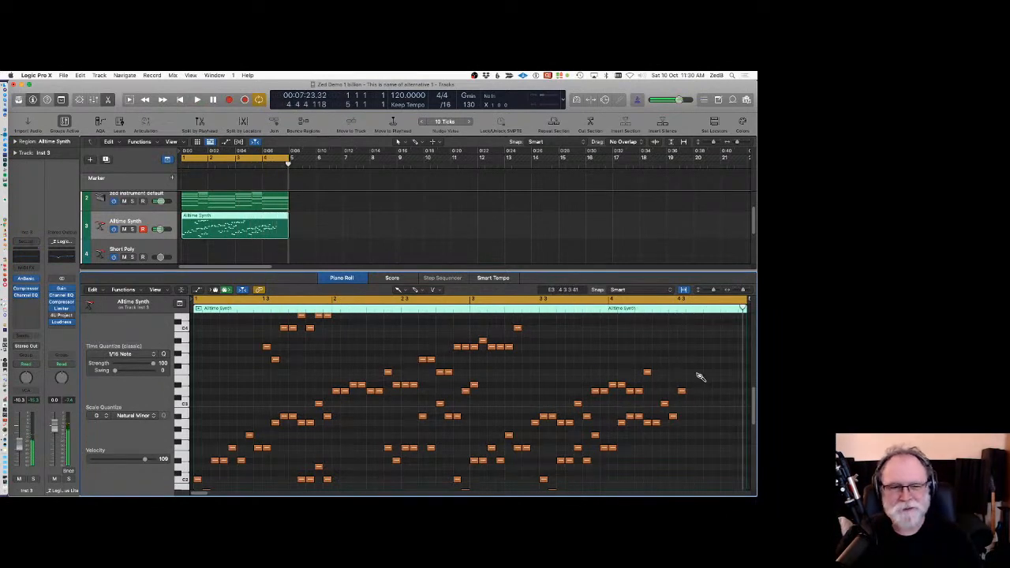
click(716, 347)
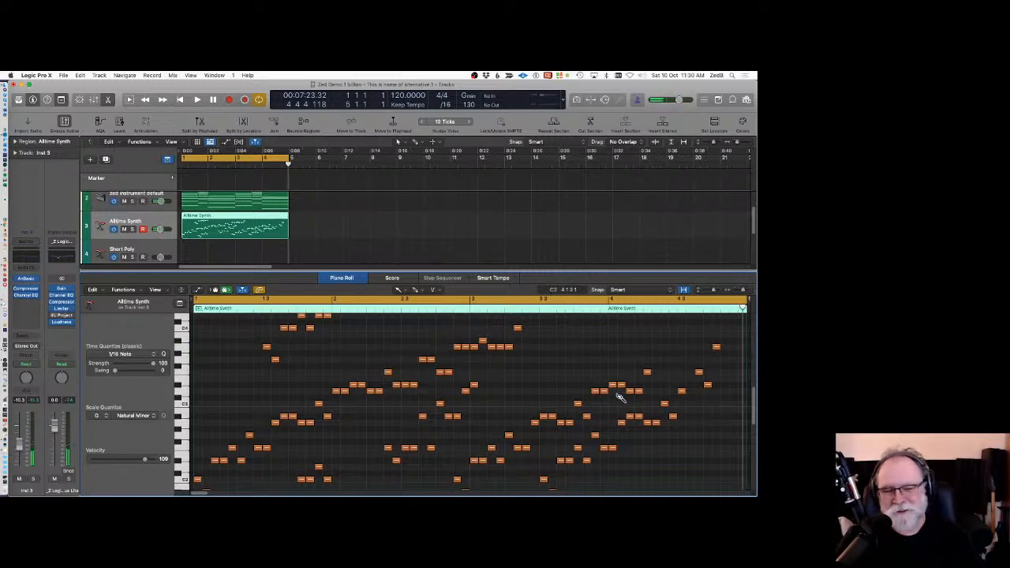
scroll(602, 400, up, 2)
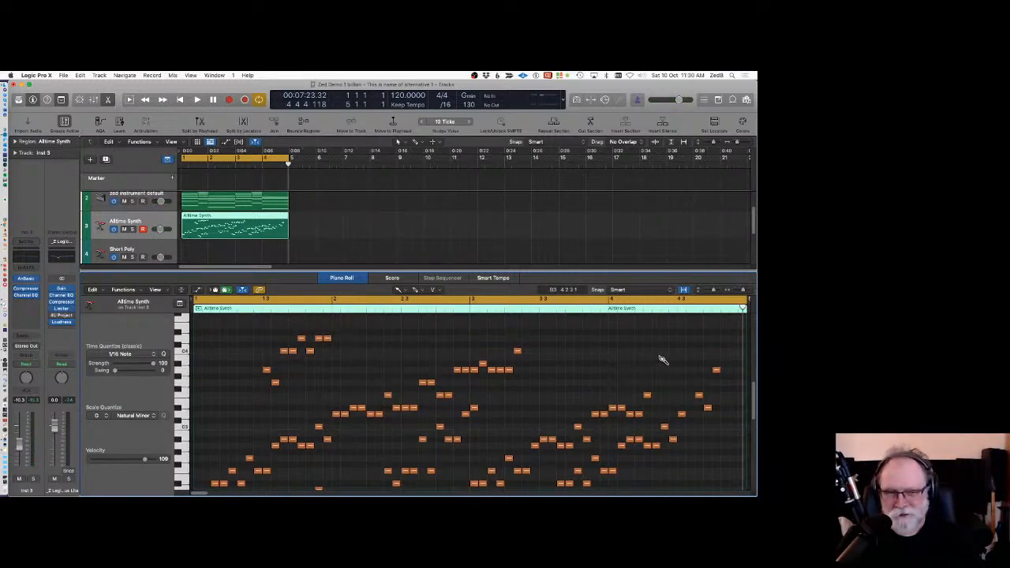
Brush further note runs across the upper pitches toward the end of the region and start playback.
drag(650, 361, 721, 336)
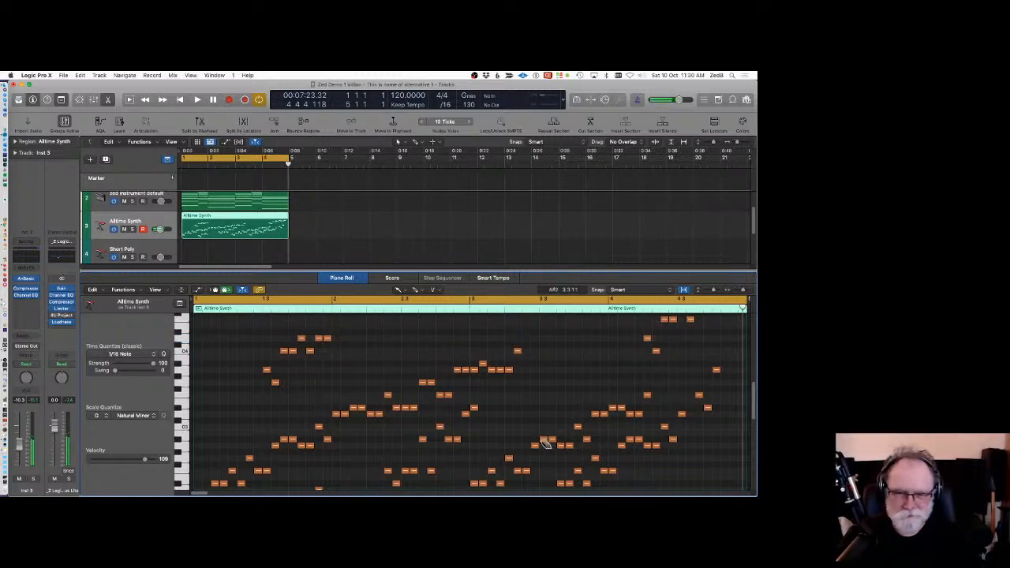
drag(612, 383, 606, 371)
drag(527, 404, 544, 365)
key(space)
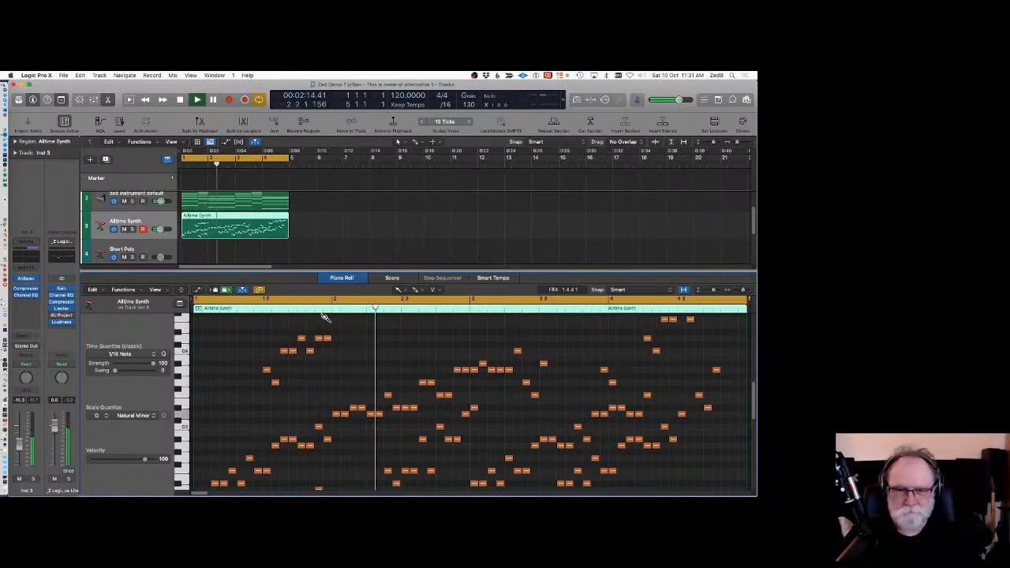
Add two more high notes at the very end of the region and play it back.
click(735, 350)
click(735, 338)
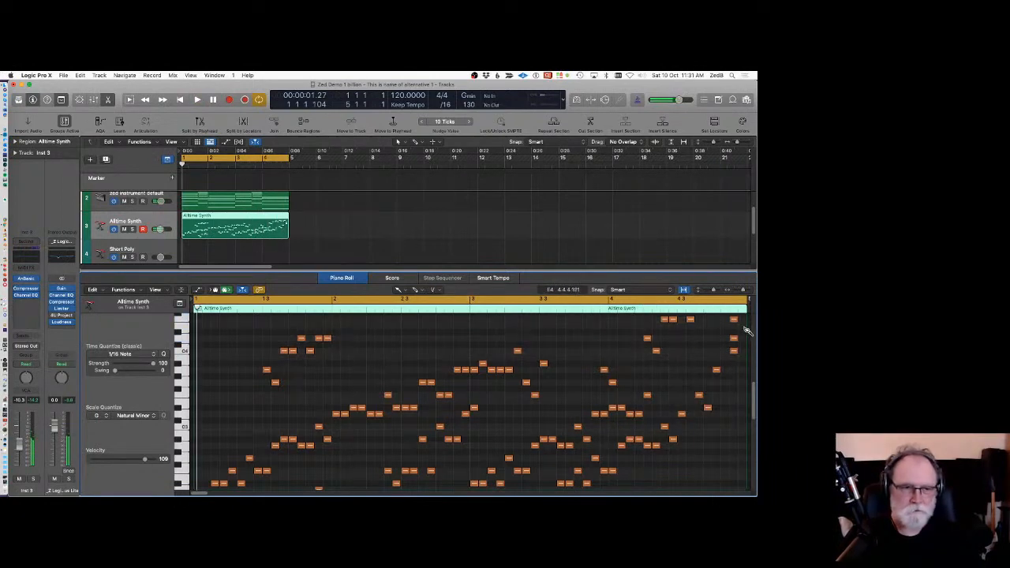
scroll(722, 363, up, 2)
scroll(742, 326, up, 1)
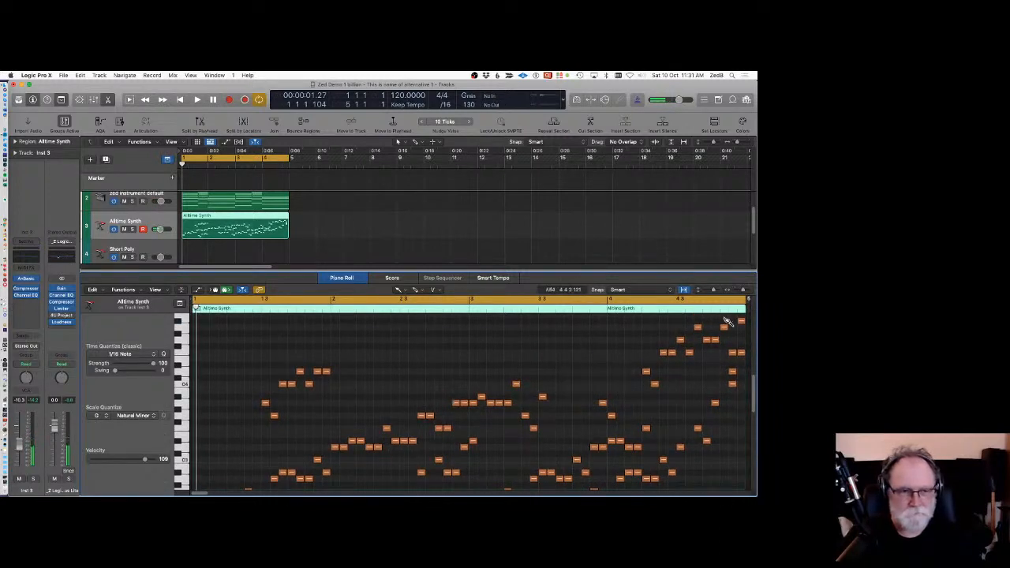
key(space)
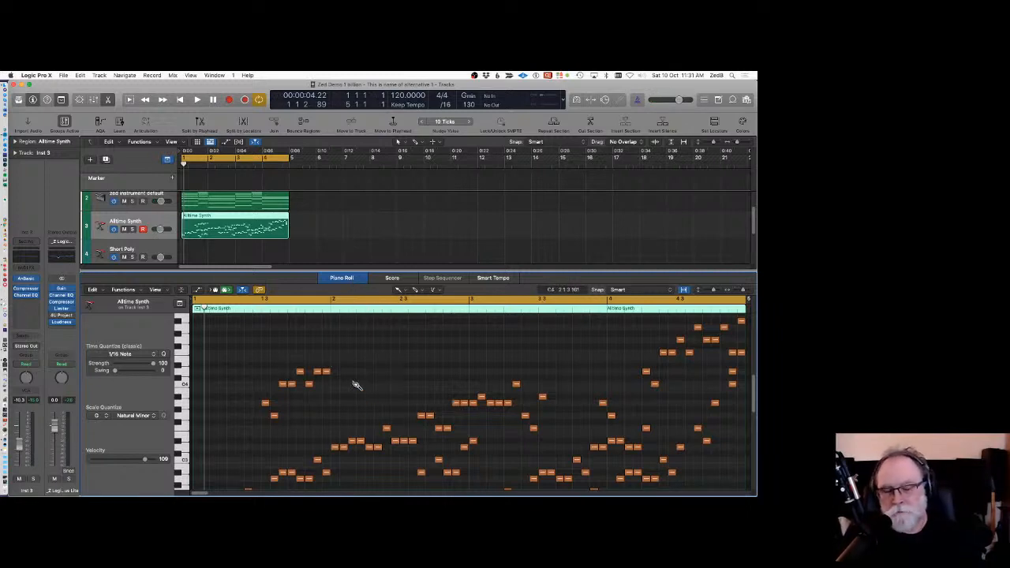
Select a single short note and reset the Brush pattern.
scroll(343, 407, down, 2)
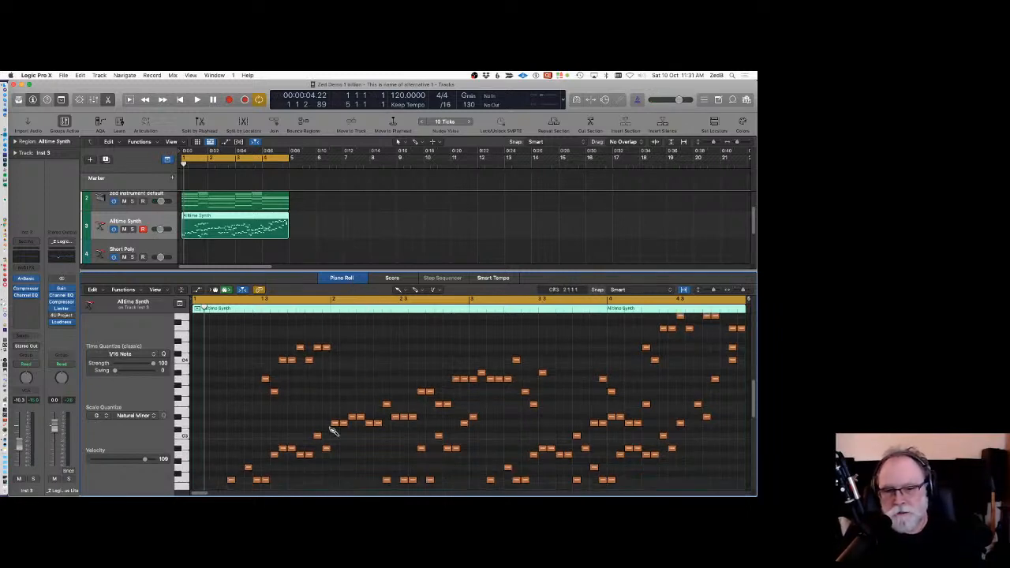
click(268, 383)
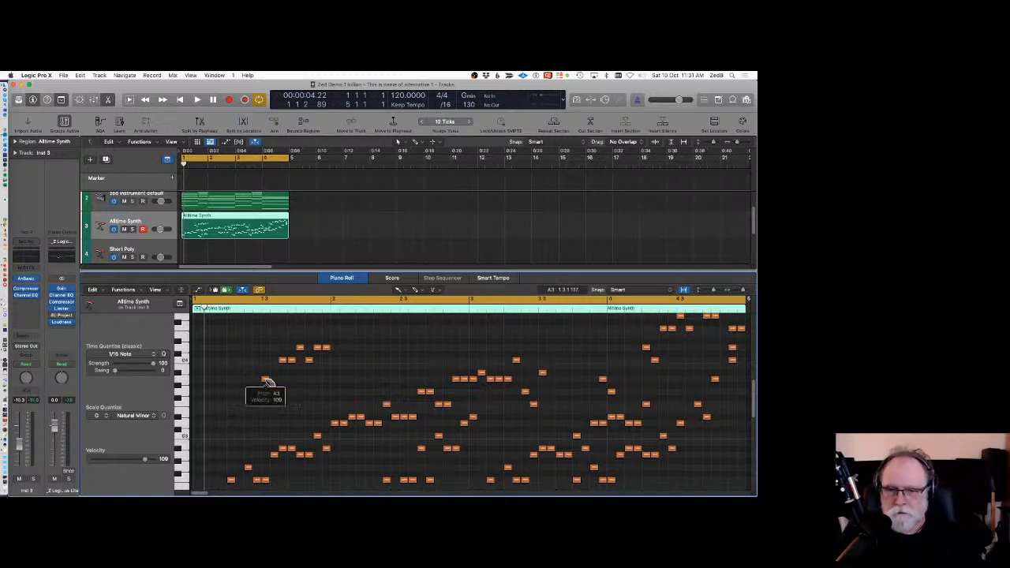
right_click(268, 382)
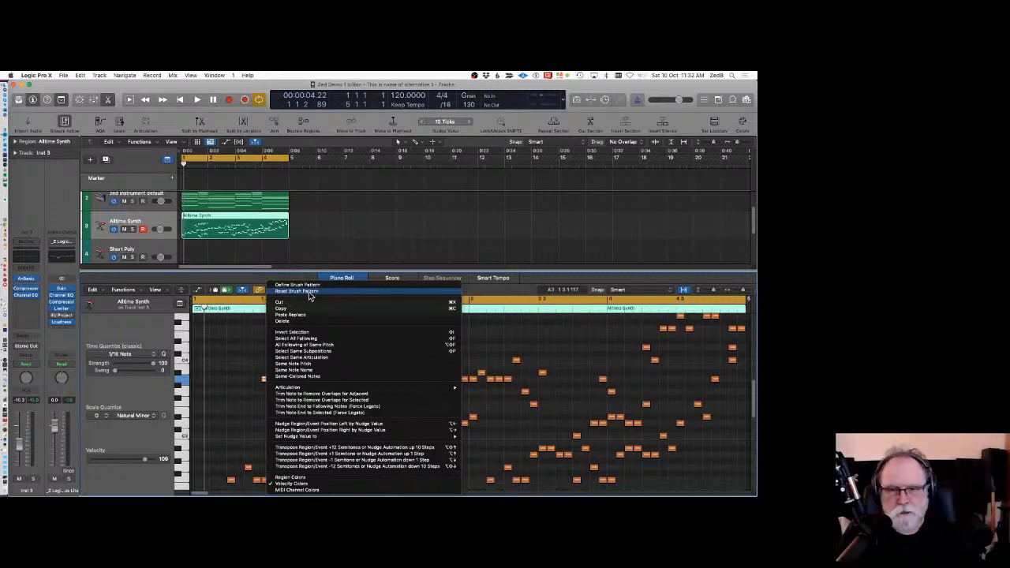
click(310, 293)
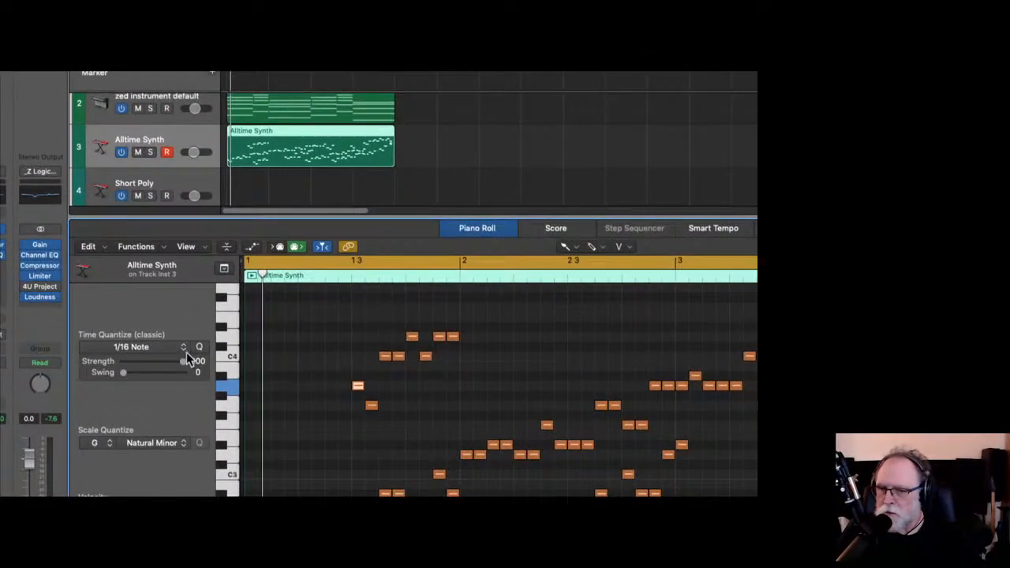
Set Time Quantize to 1/8 Note and brush a row of eighth notes on a high pitch, erasing the excess notes.
click(180, 349)
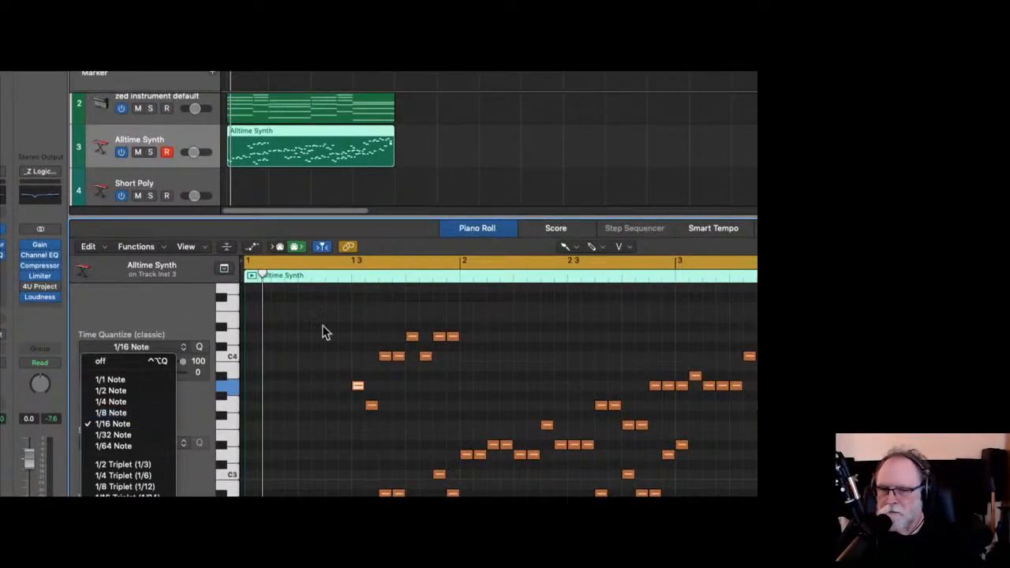
click(133, 412)
drag(337, 308, 403, 310)
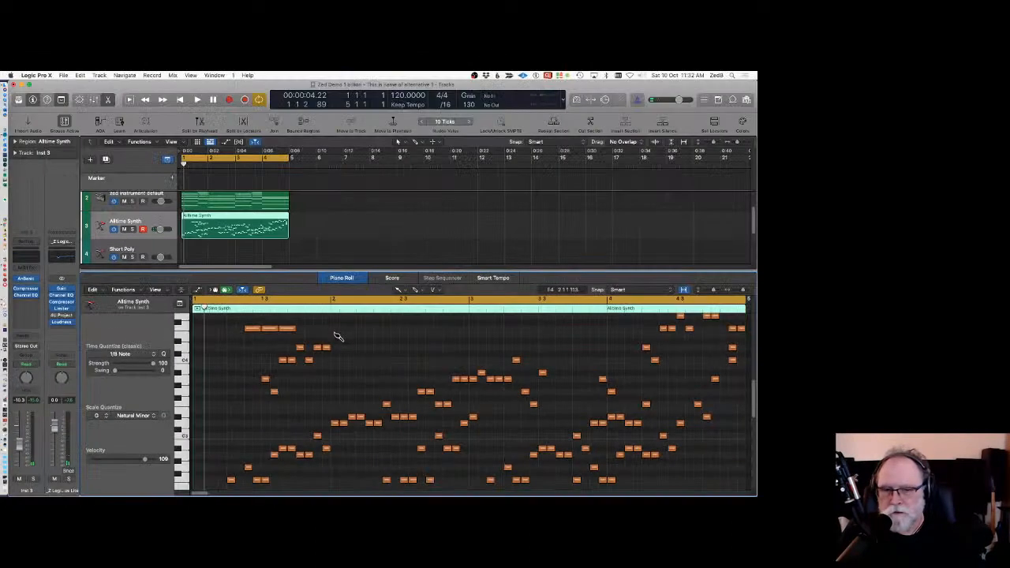
drag(324, 333, 543, 333)
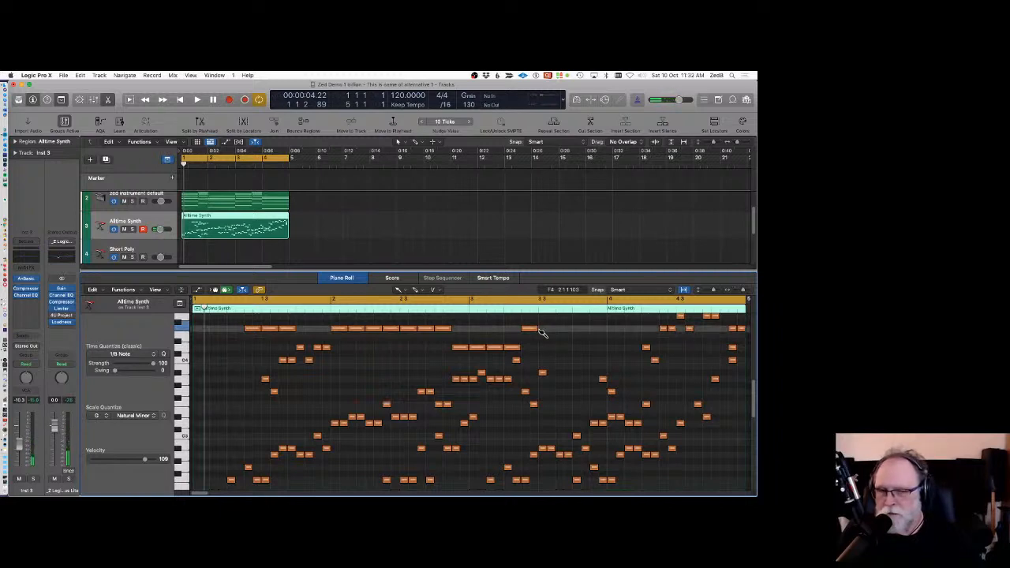
drag(535, 332, 408, 338)
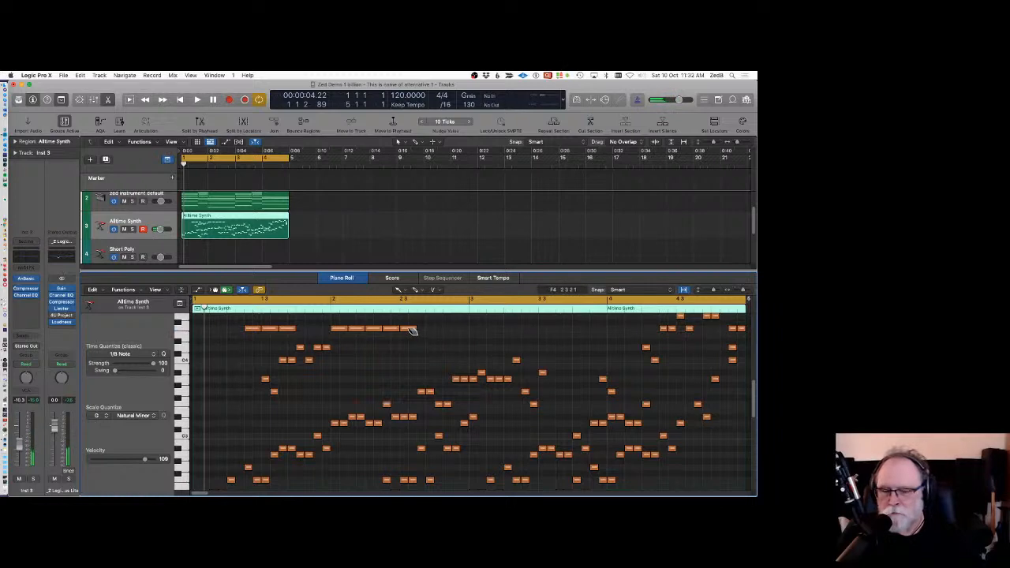
click(410, 330)
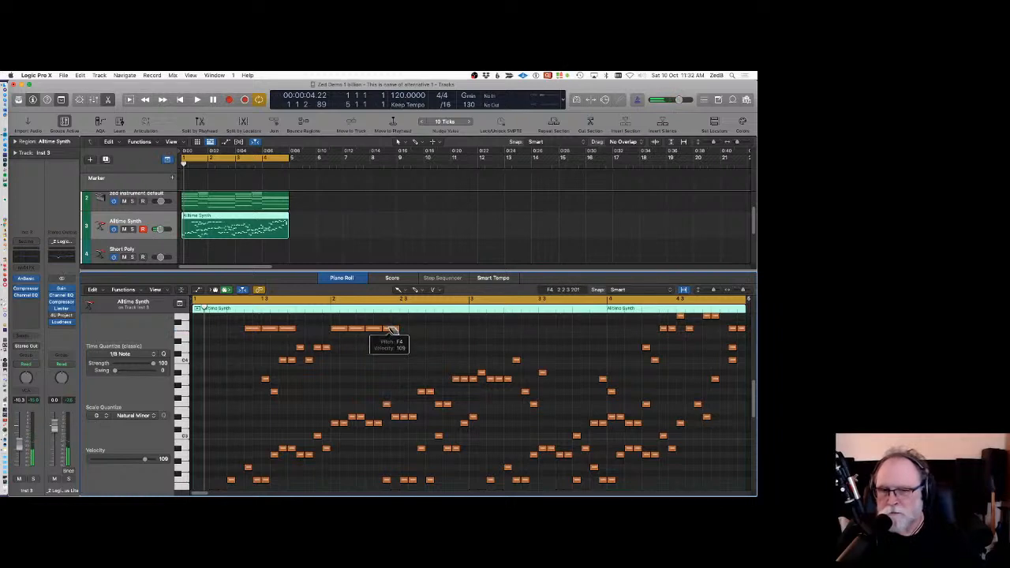
click(392, 329)
click(398, 291)
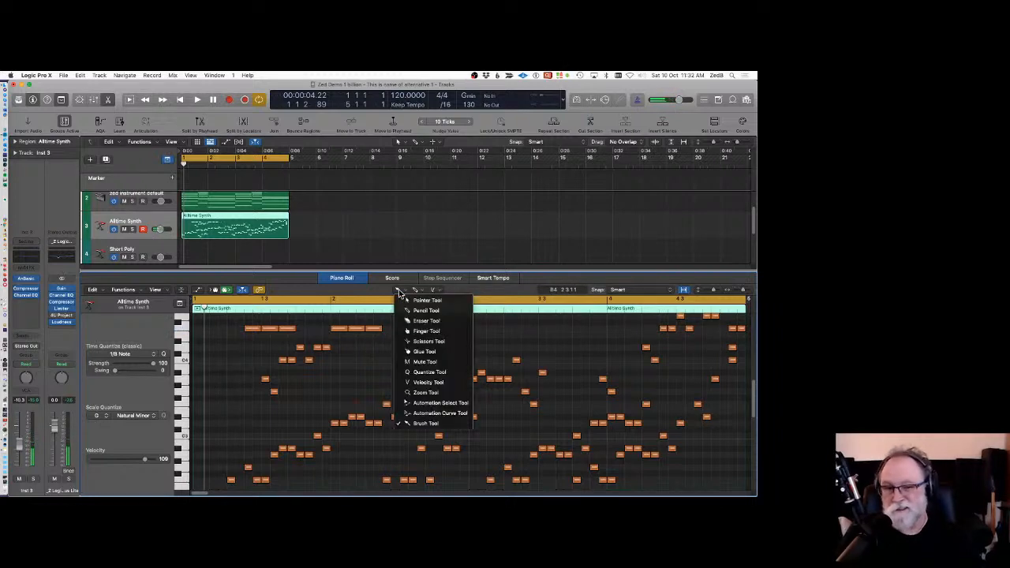
click(363, 352)
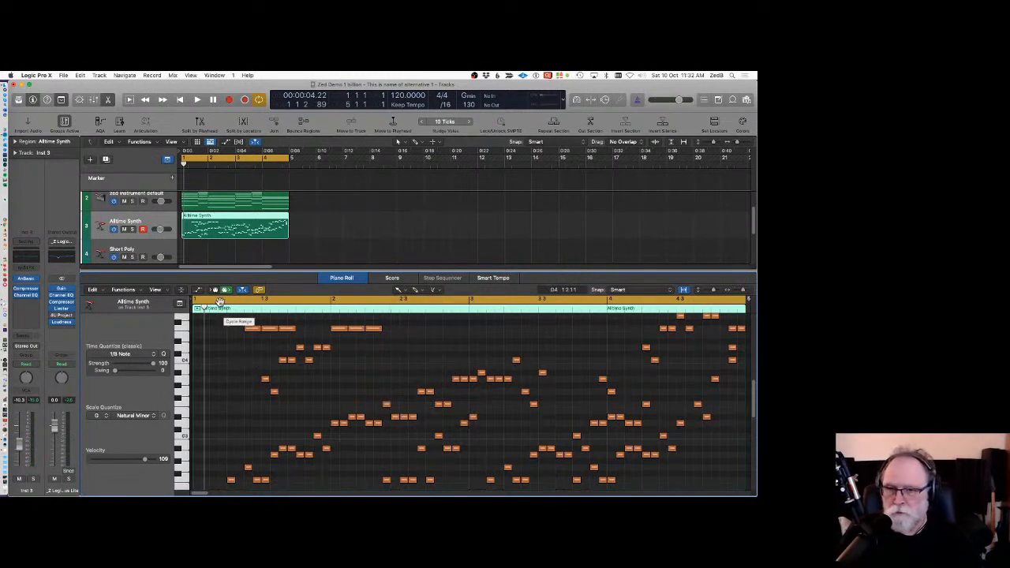
click(354, 277)
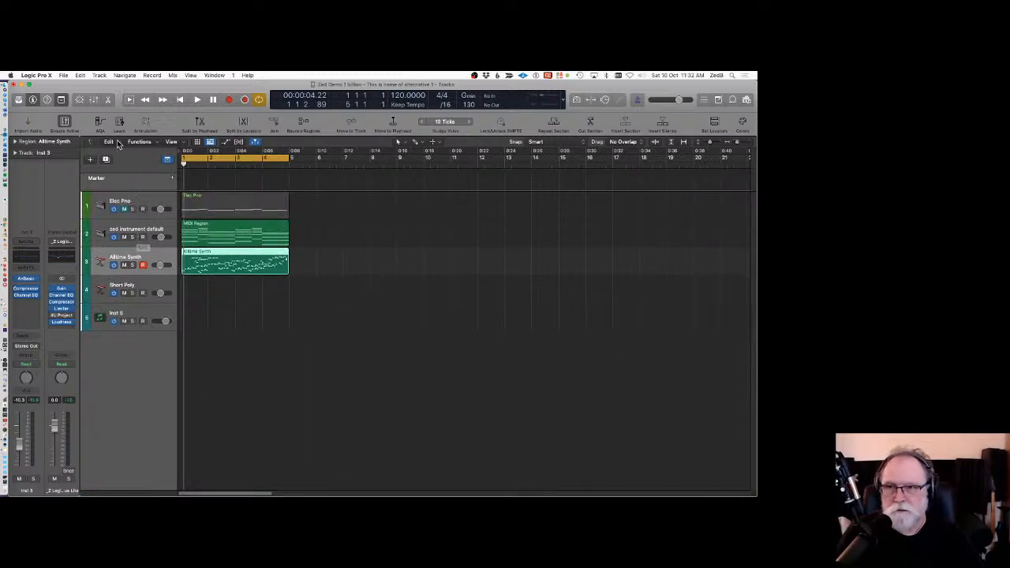
Create a new software instrument track and load the 808 Flex electronic drum kit from the Library.
click(99, 75)
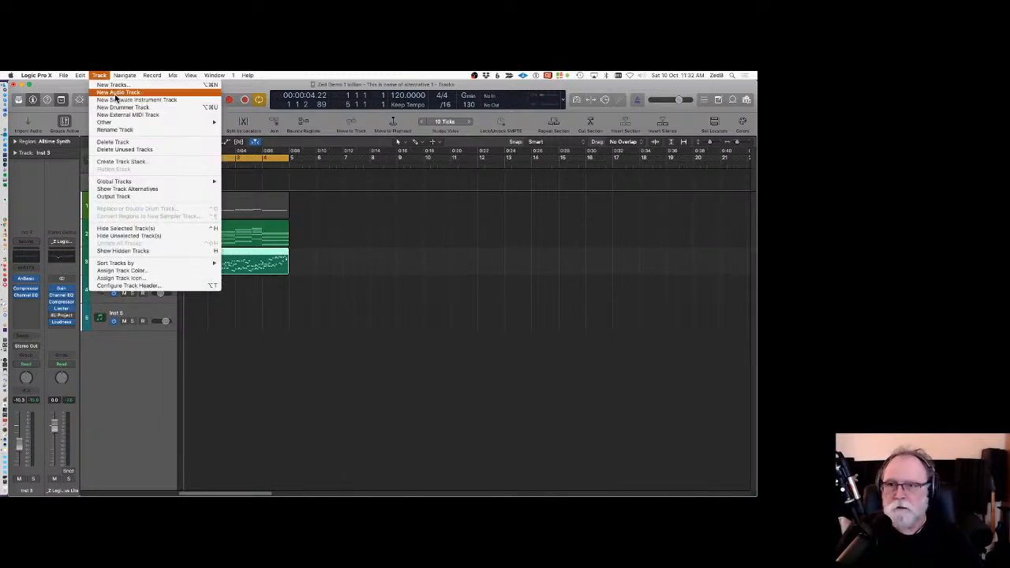
click(119, 99)
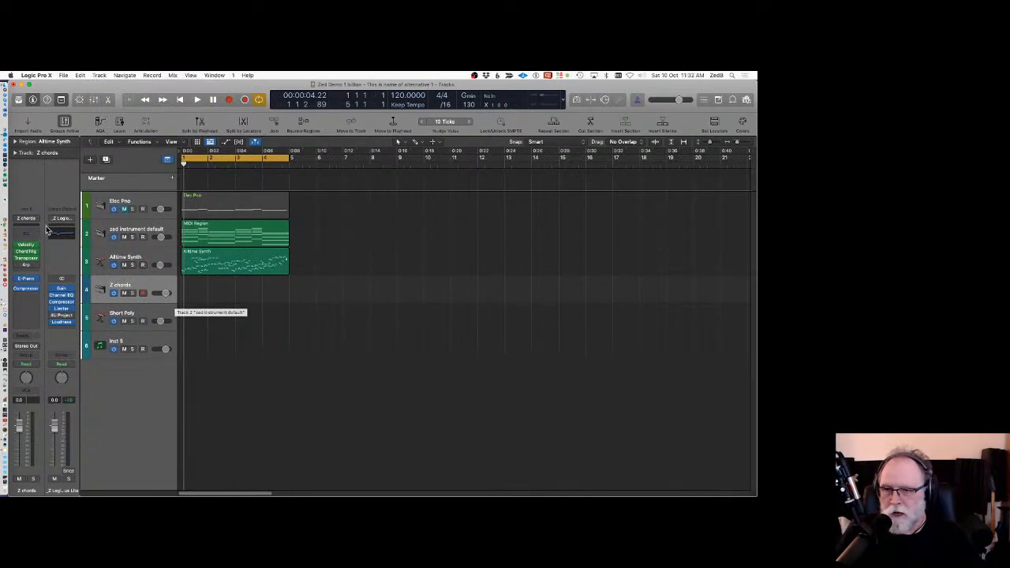
click(18, 100)
click(37, 270)
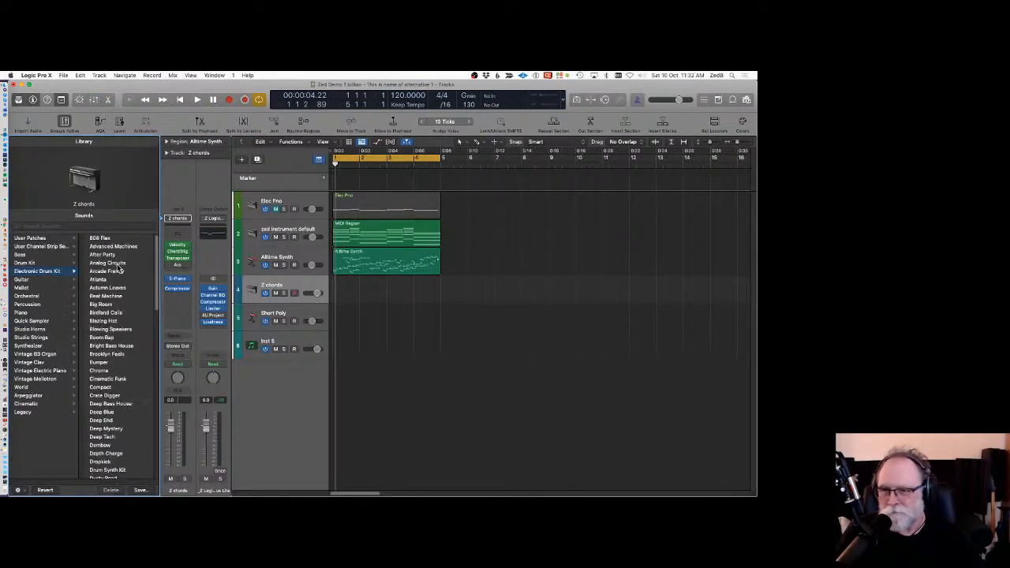
Create a MIDI region on the 808 Flex track, open it, and brush a row of kick notes across the first bar.
super+click(344, 293)
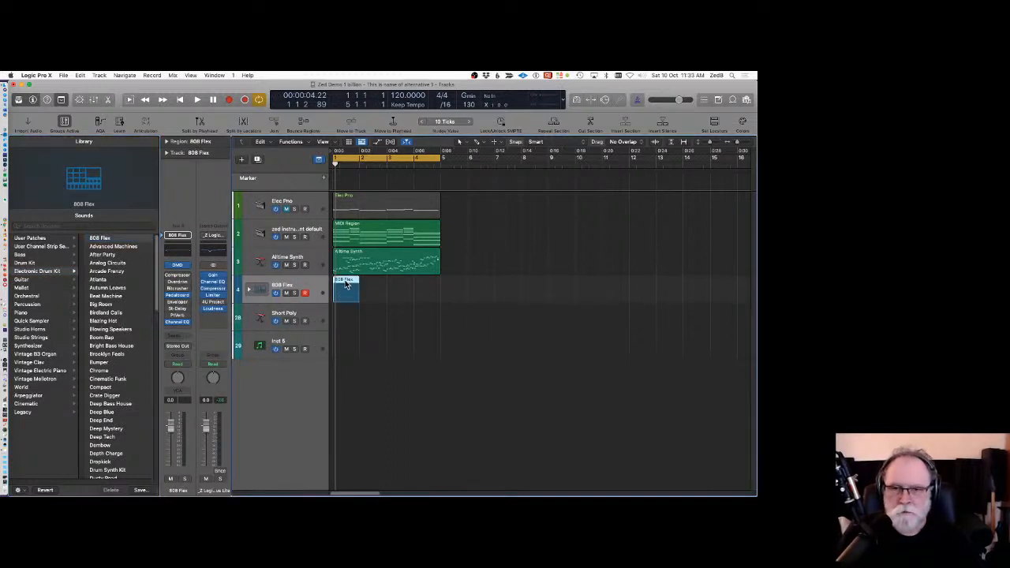
double_click(346, 286)
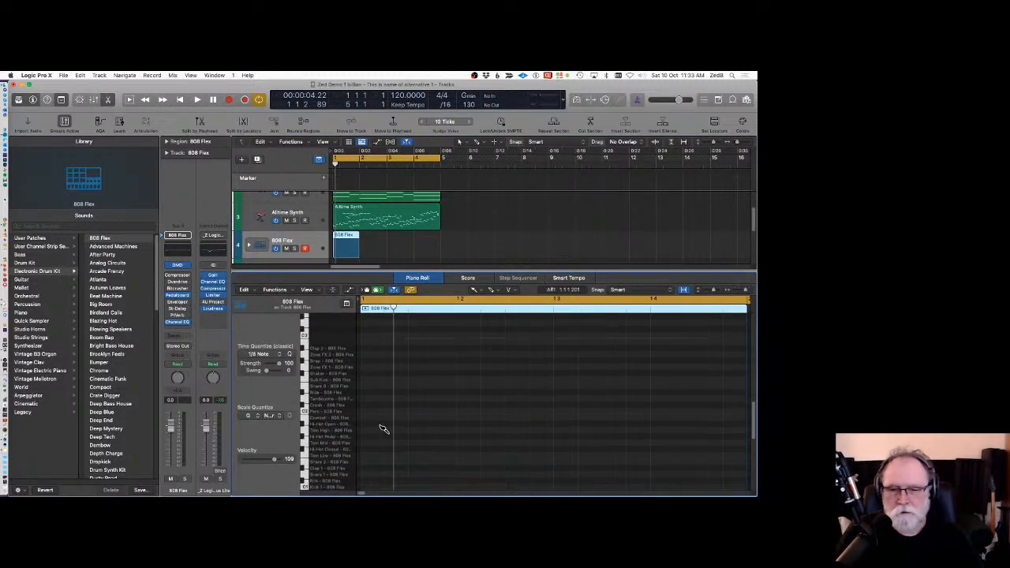
scroll(379, 442, down, 3)
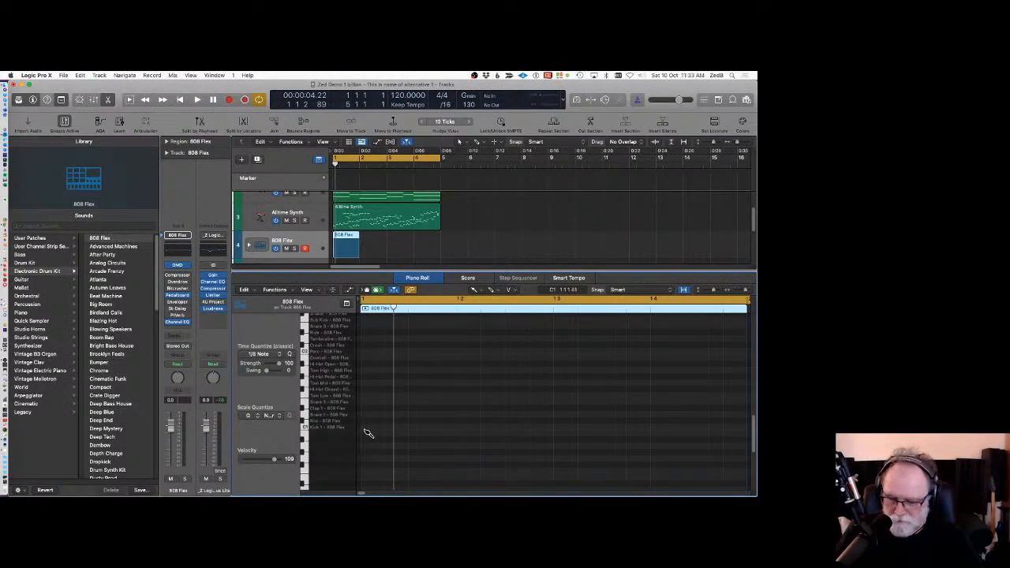
mouse_move(366, 430)
mouse_down()
mouse_move(705, 418)
mouse_move(570, 427)
mouse_move(711, 433)
mouse_move(582, 450)
mouse_move(579, 431)
mouse_up()
key(space)
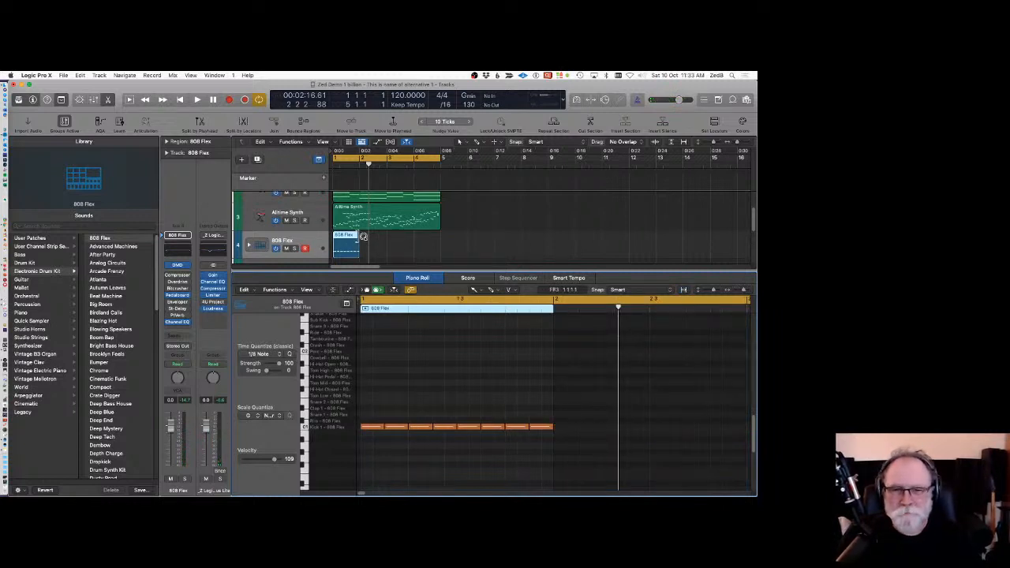
Loop the drum region out to about bar 5 and play it back.
drag(363, 236, 441, 238)
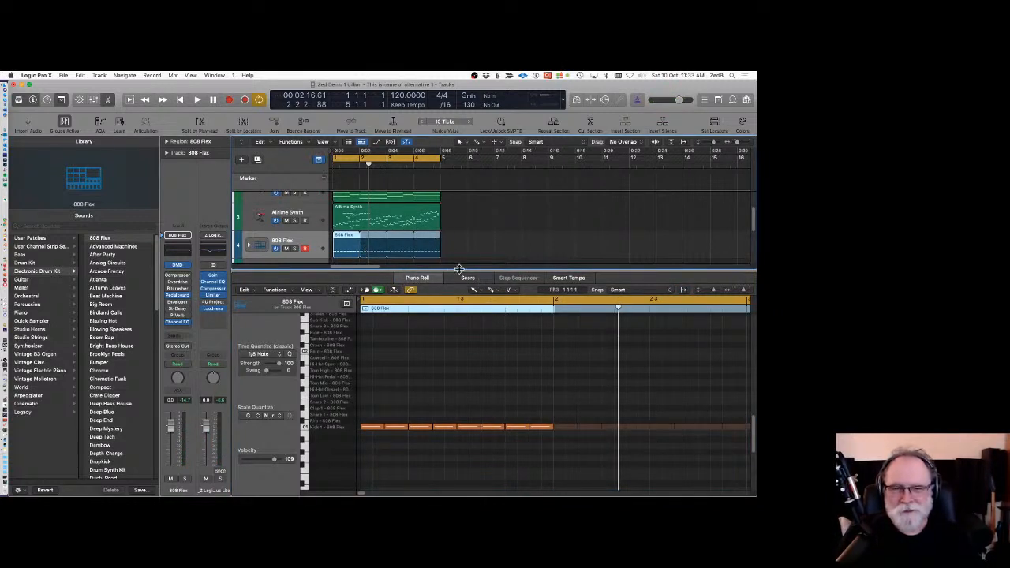
key(space)
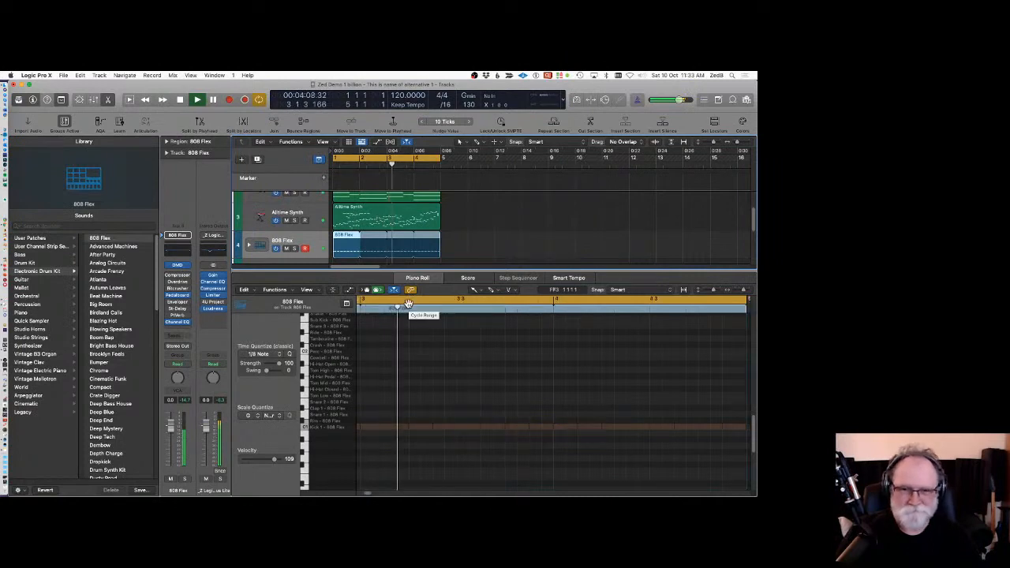
key(space)
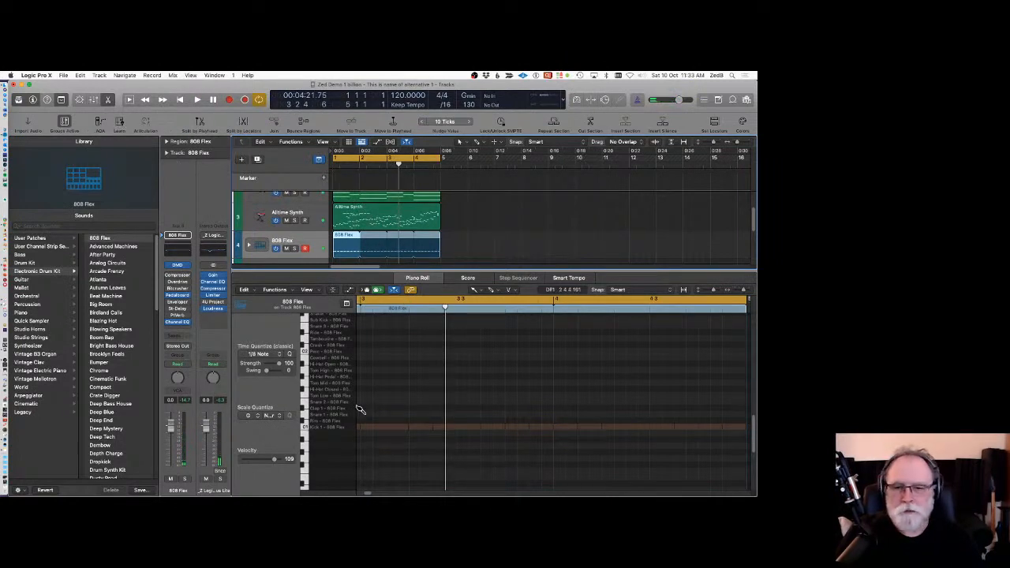
Show the note velocity lane and draw a rising velocity ramp across the kick notes.
click(349, 292)
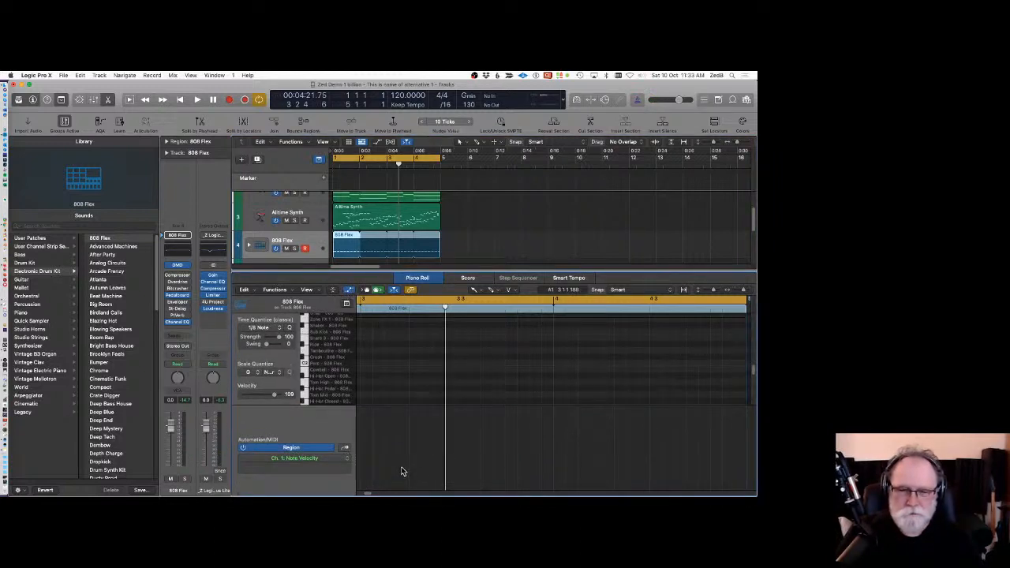
scroll(401, 471, left, 5)
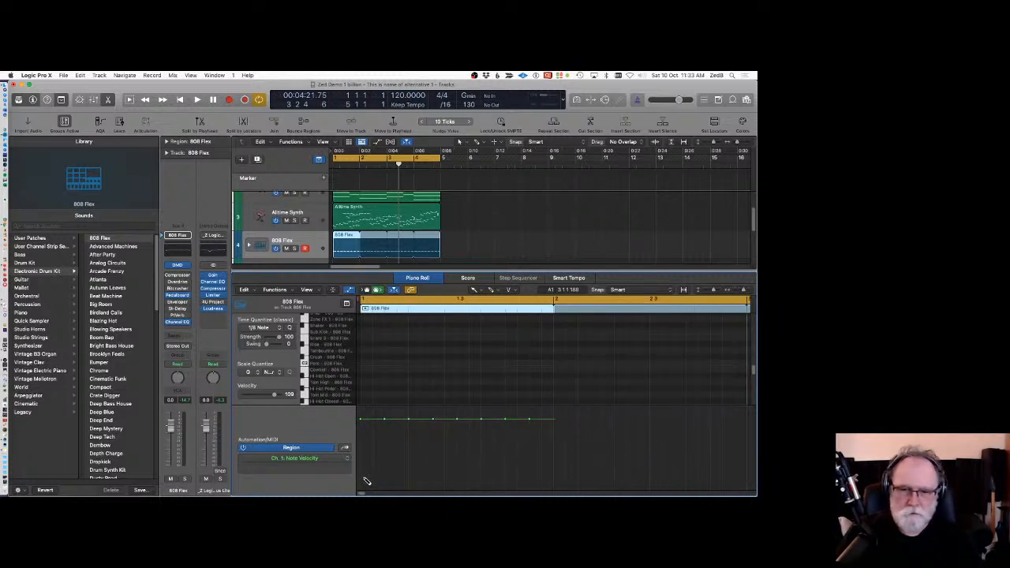
drag(365, 480, 557, 421)
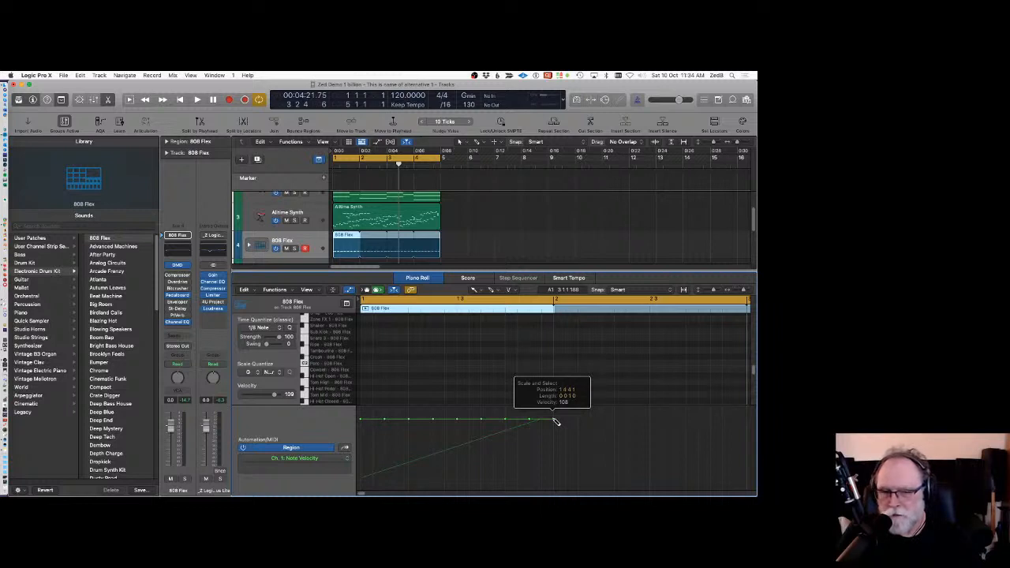
drag(556, 421, 547, 428)
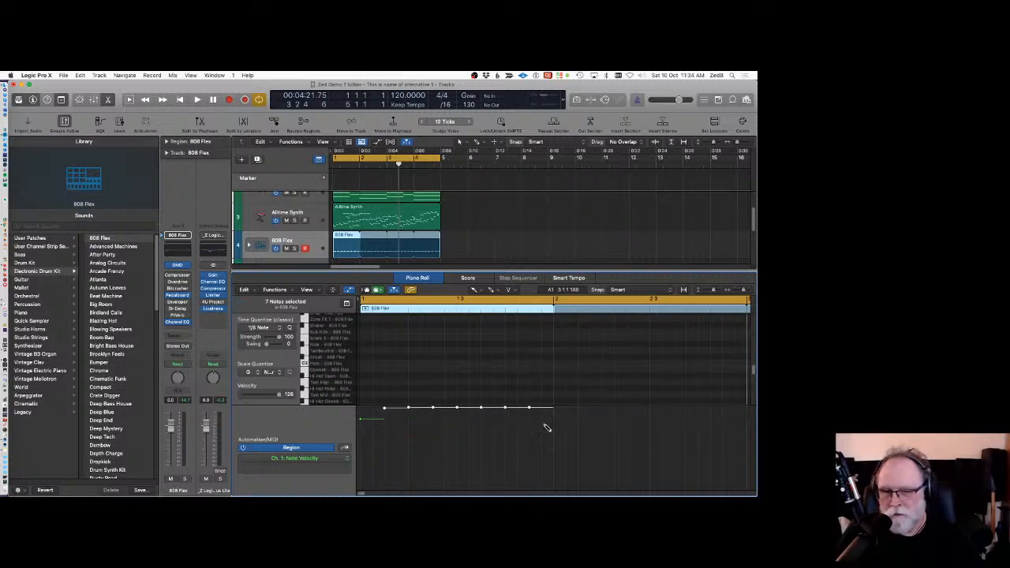
Redraw the kick note velocities as descending and ascending ramps, playing the region in between.
drag(367, 474, 524, 425)
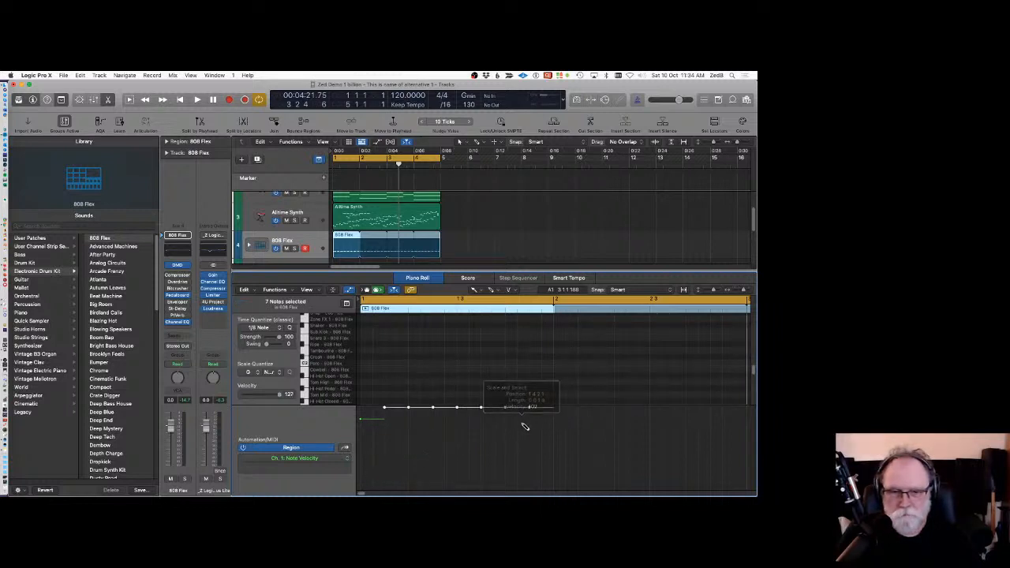
drag(370, 416, 534, 490)
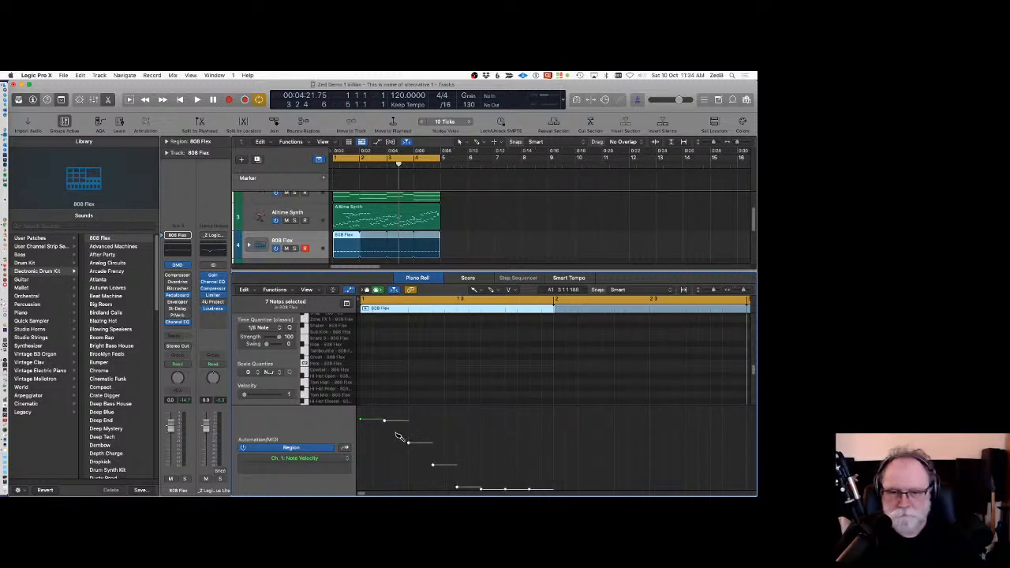
key(space)
key(space)
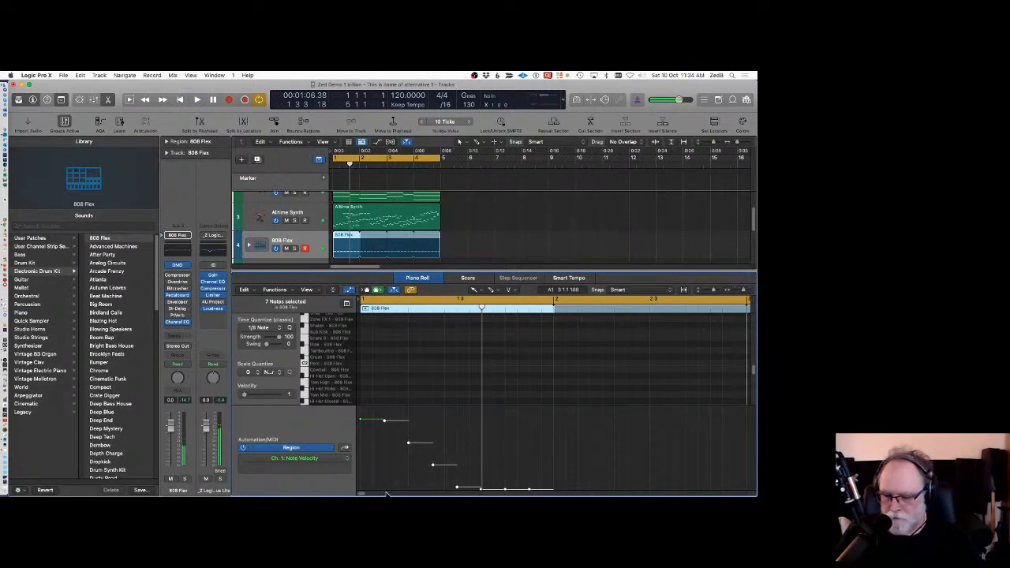
drag(378, 490, 517, 420)
drag(363, 489, 547, 416)
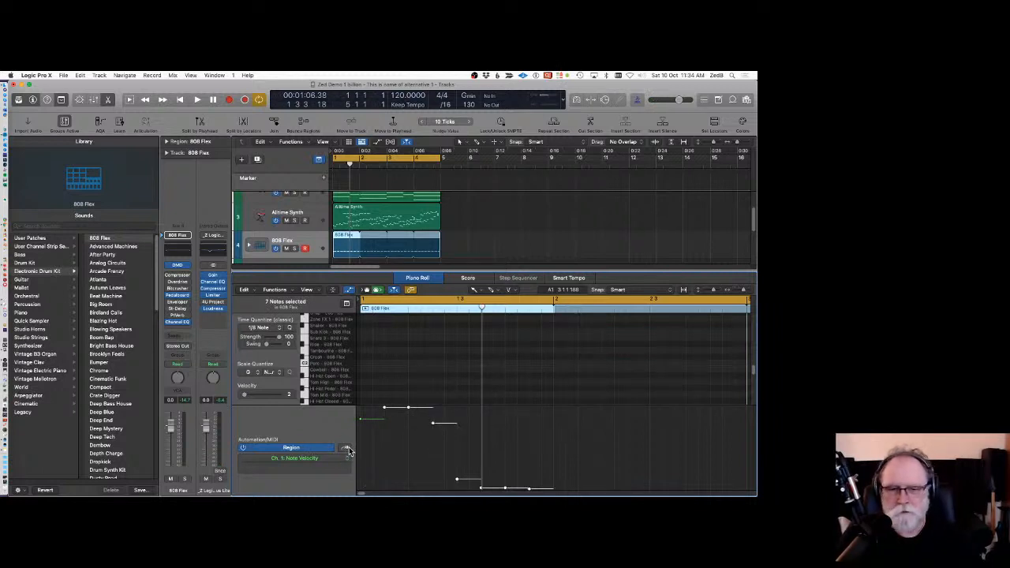
Draw another rising velocity line across the kick notes in the velocity lane.
drag(367, 489, 548, 413)
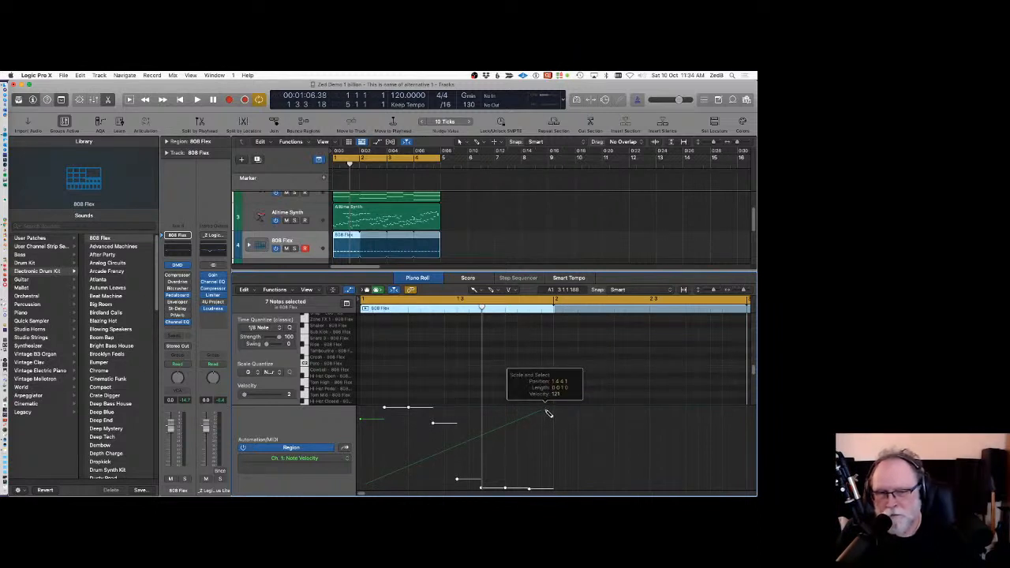
drag(549, 414, 549, 414)
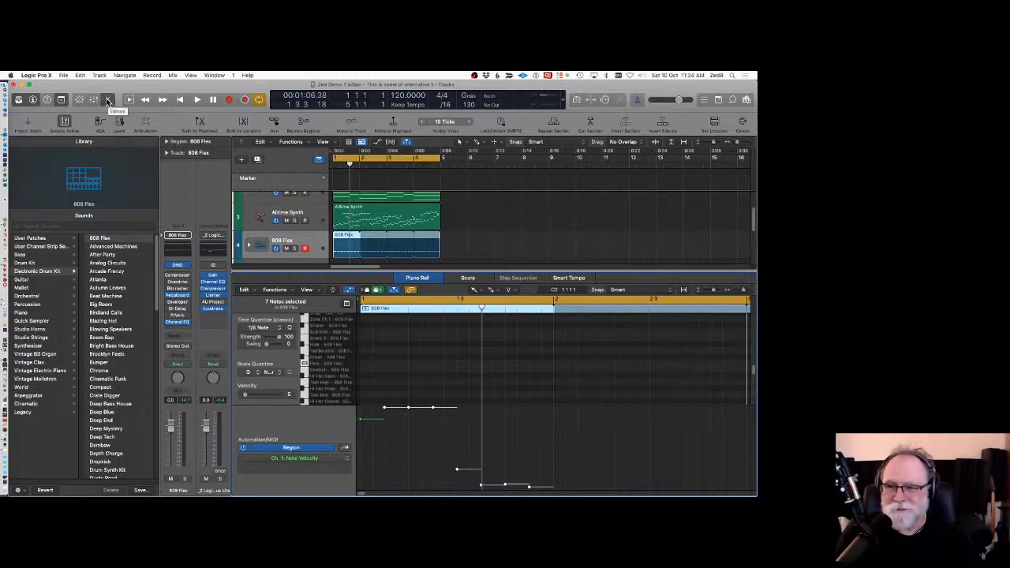
Hide the Library, the velocity lane and the Piano Roll editor to return to the tracks area.
click(19, 100)
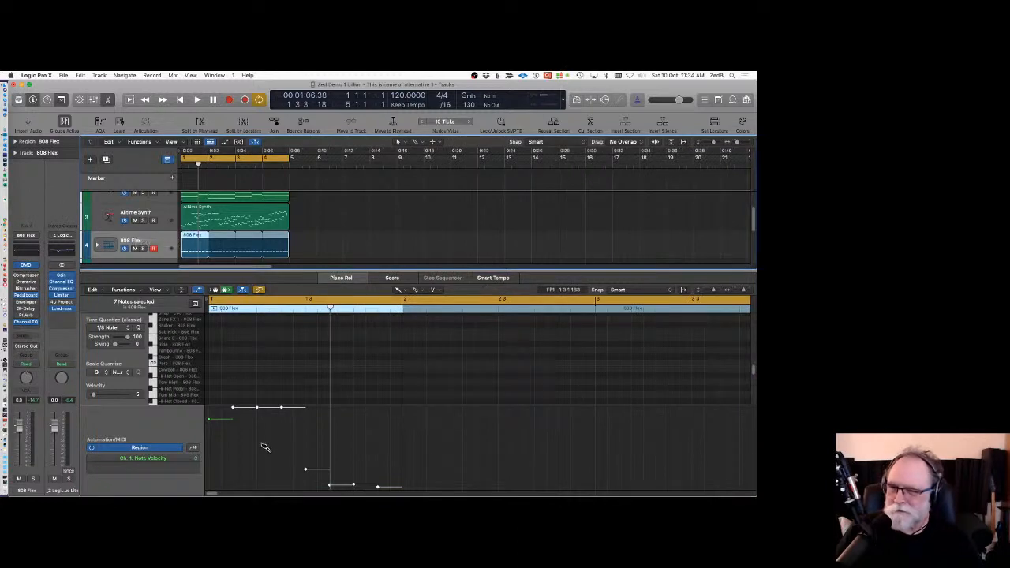
click(198, 290)
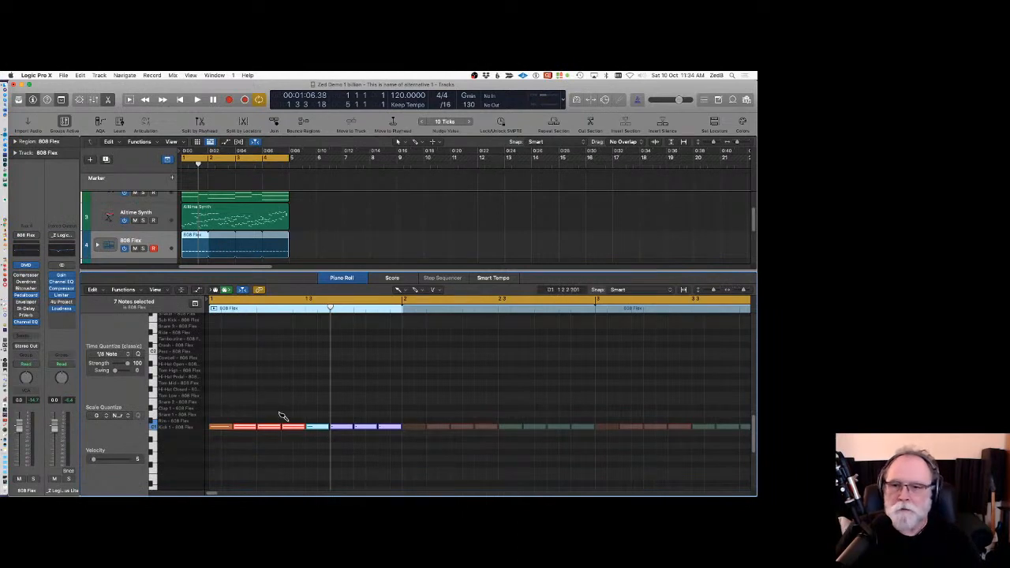
click(351, 280)
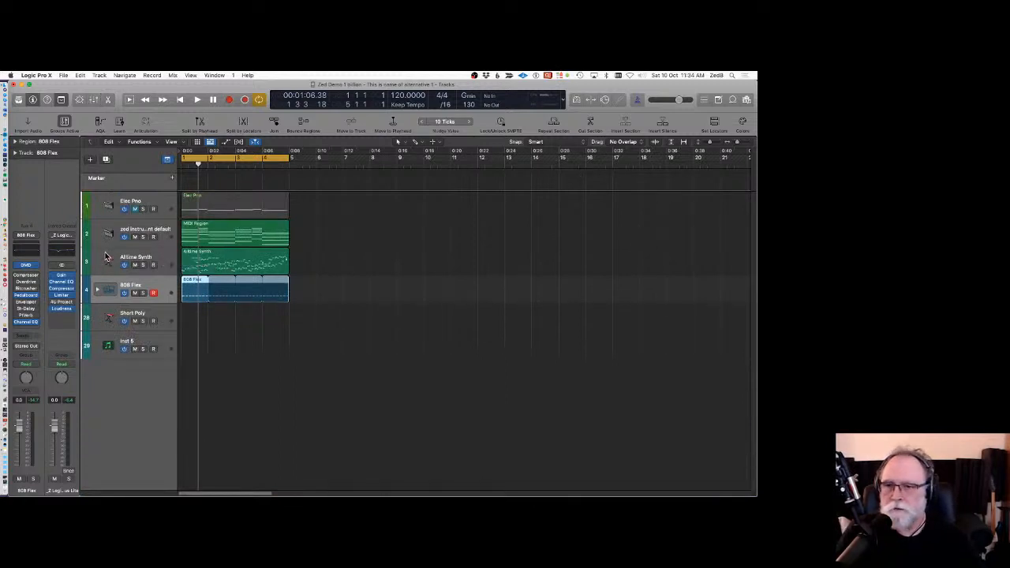
Customize the toolbar, removing Import Audio, Articulation and Bounce Regions and adding Note Repeat.
click(138, 264)
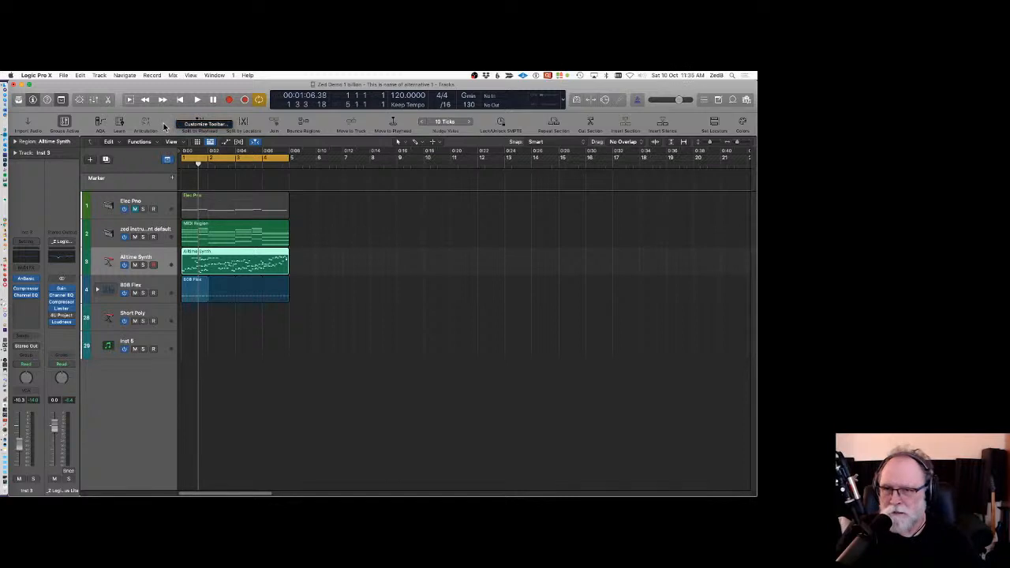
click(63, 100)
click(63, 100)
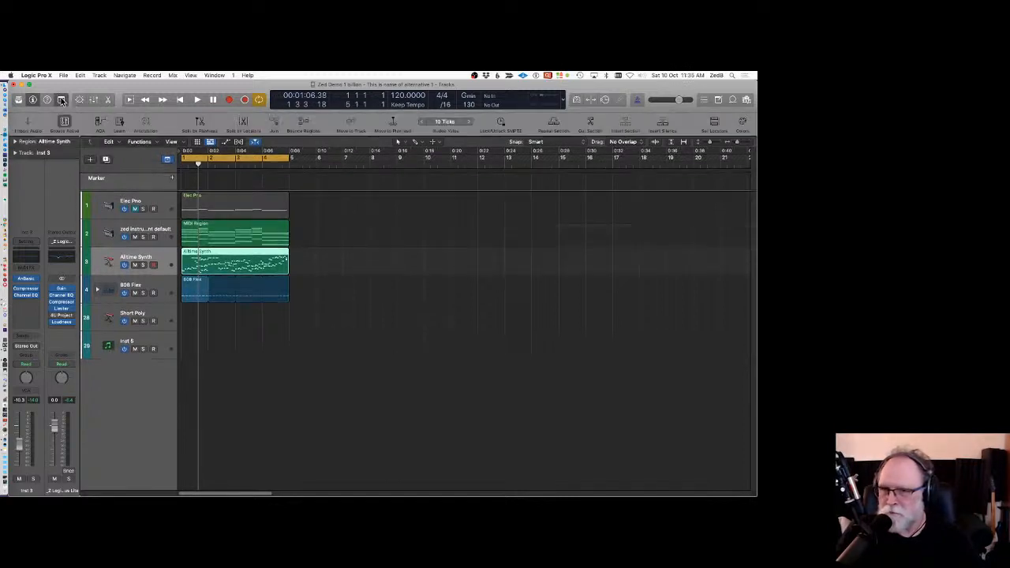
right_click(157, 126)
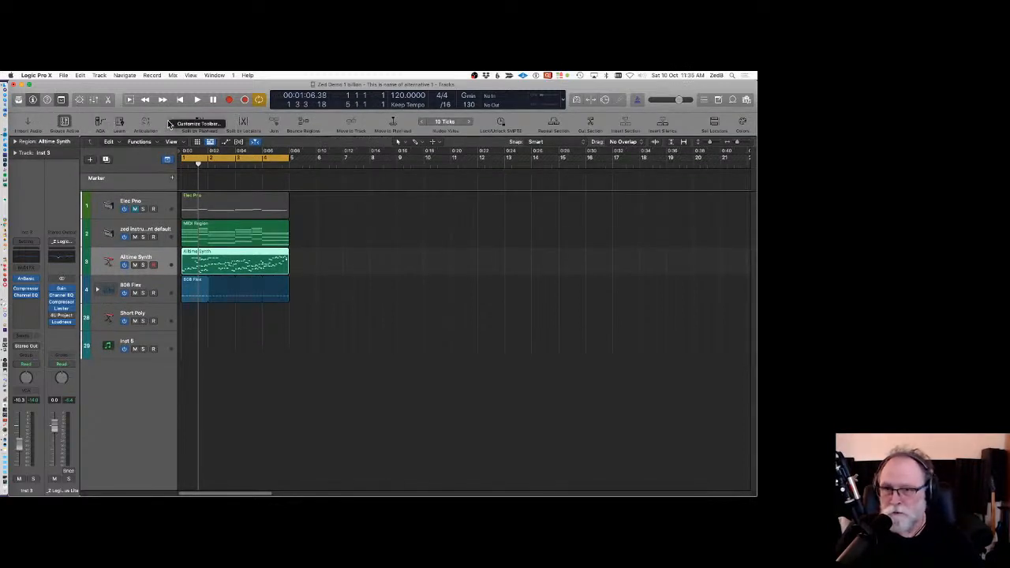
click(189, 128)
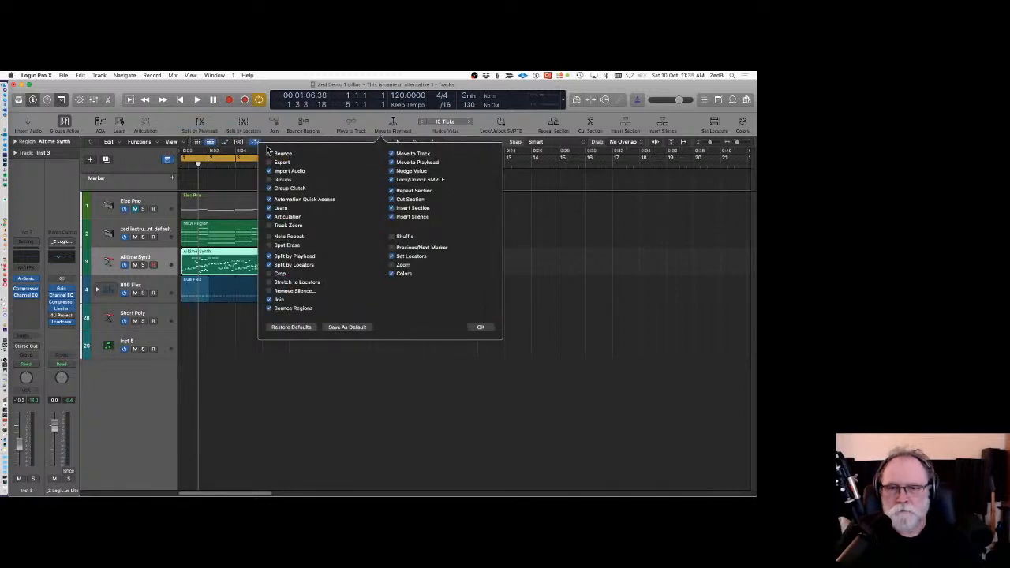
click(269, 170)
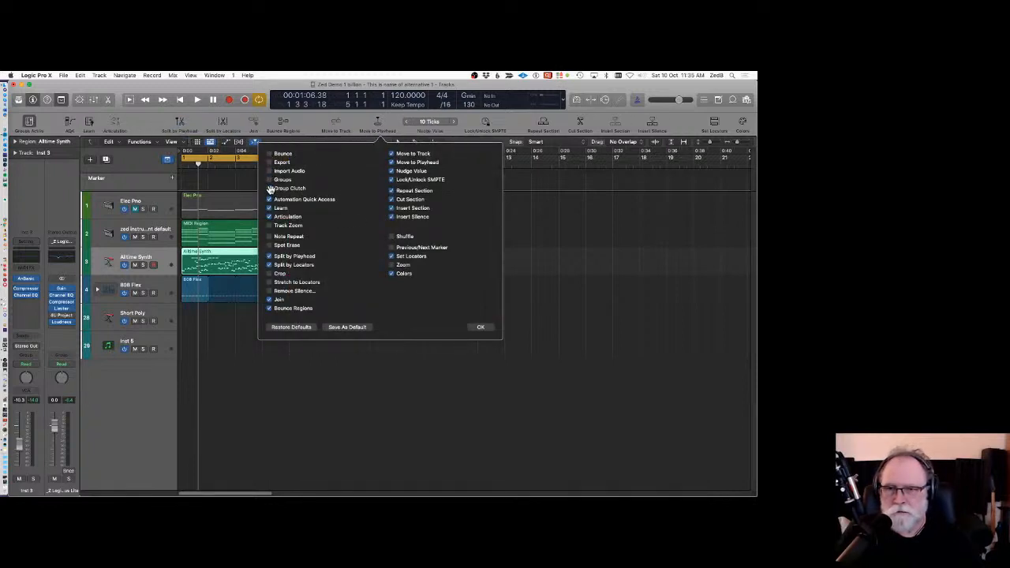
click(270, 188)
click(270, 188)
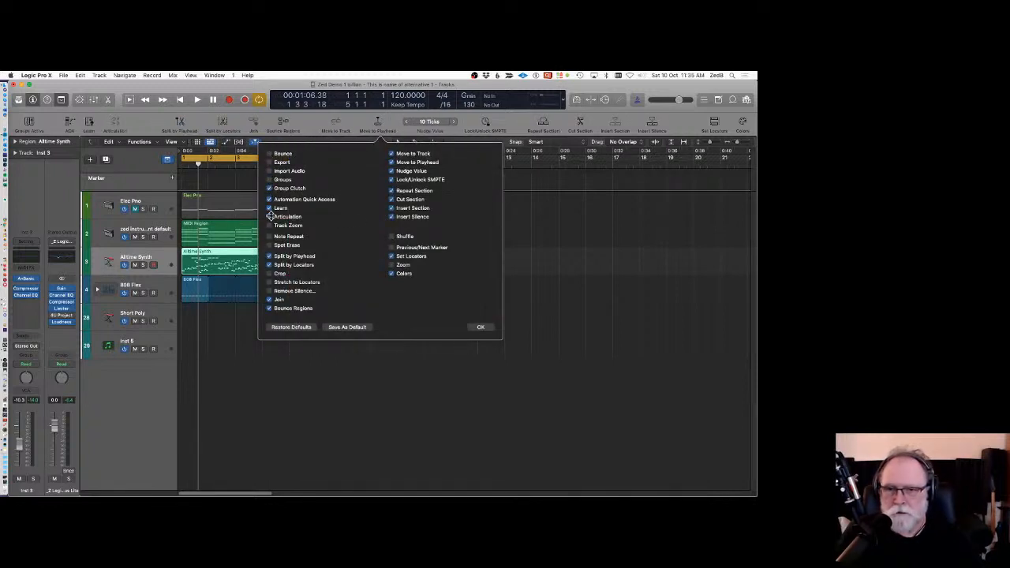
click(270, 216)
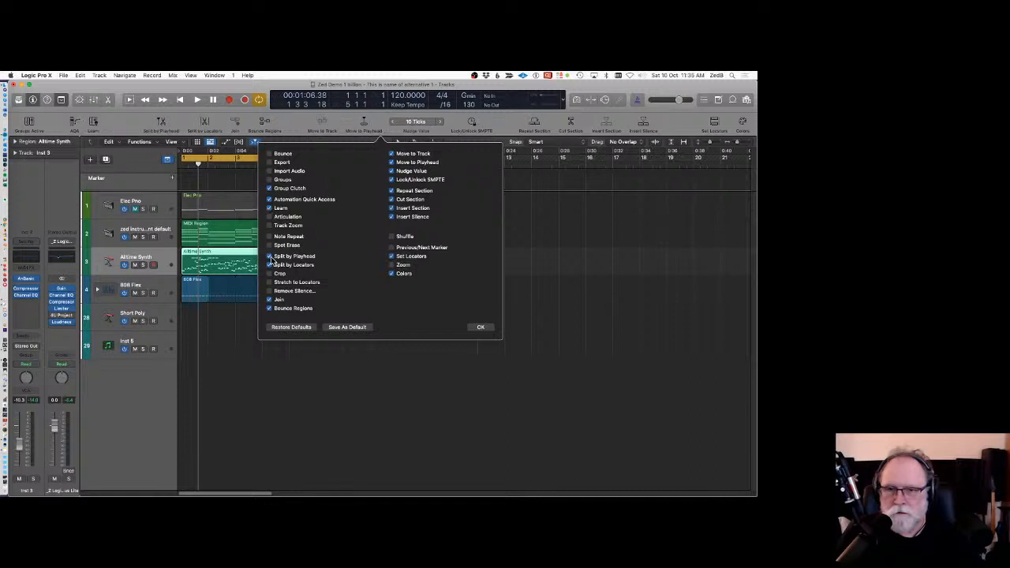
click(269, 308)
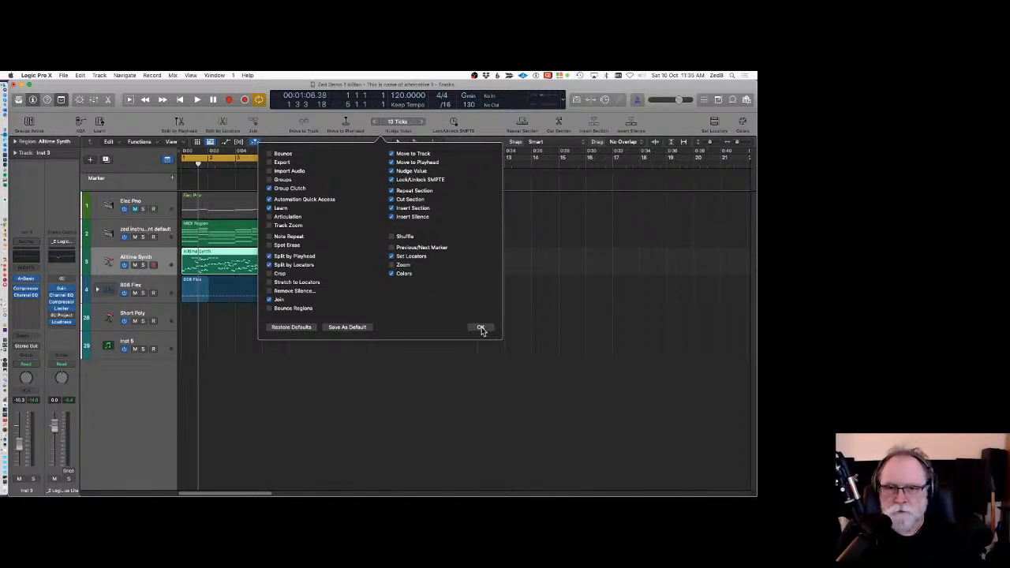
click(269, 236)
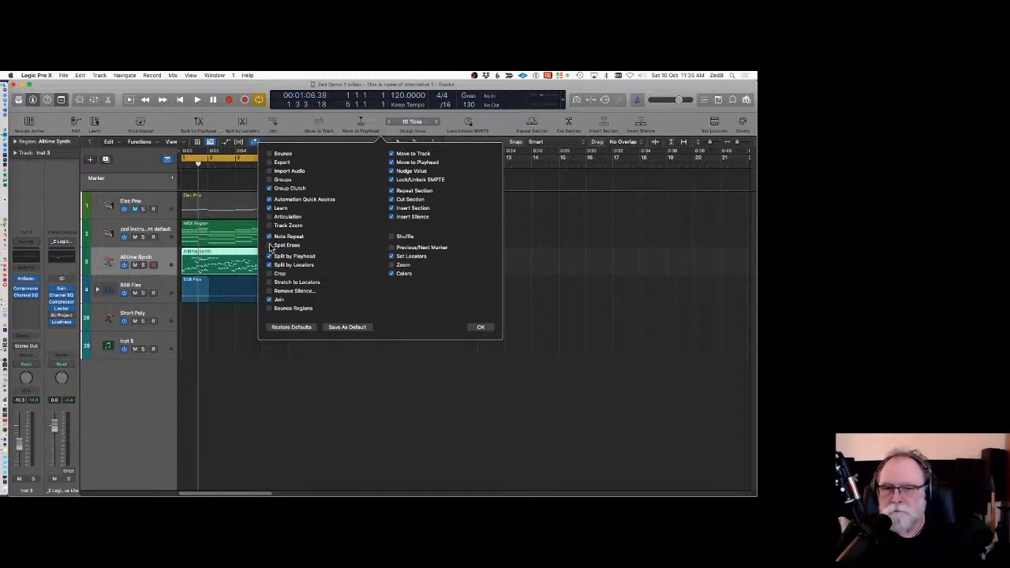
click(481, 327)
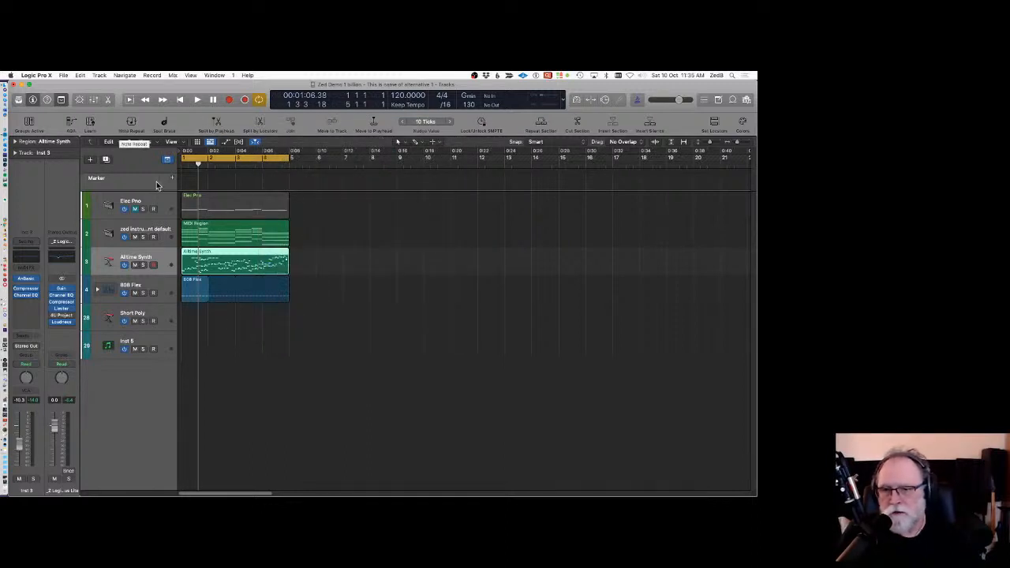
Delete the 808 Flex region.
click(189, 291)
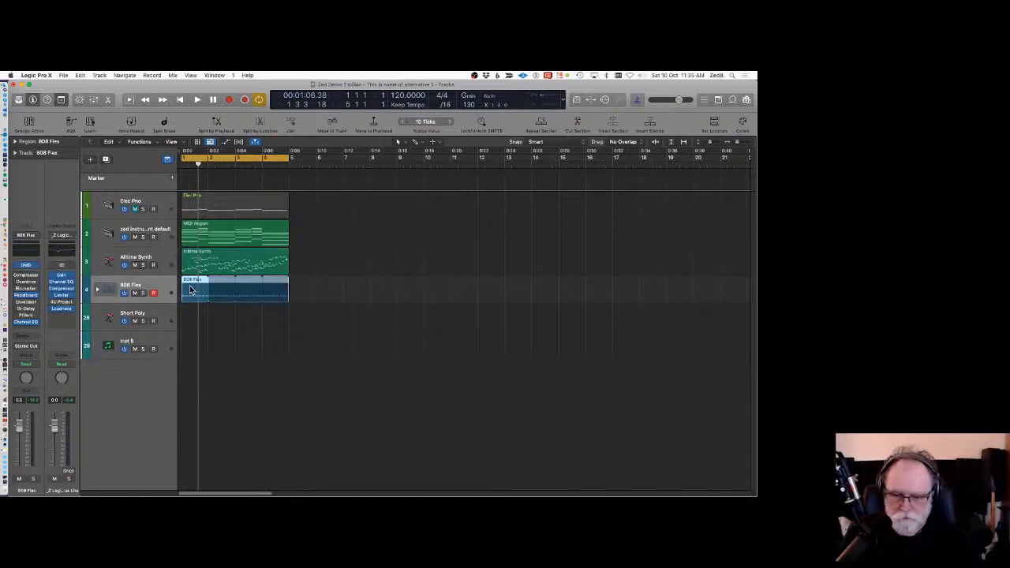
key(Delete)
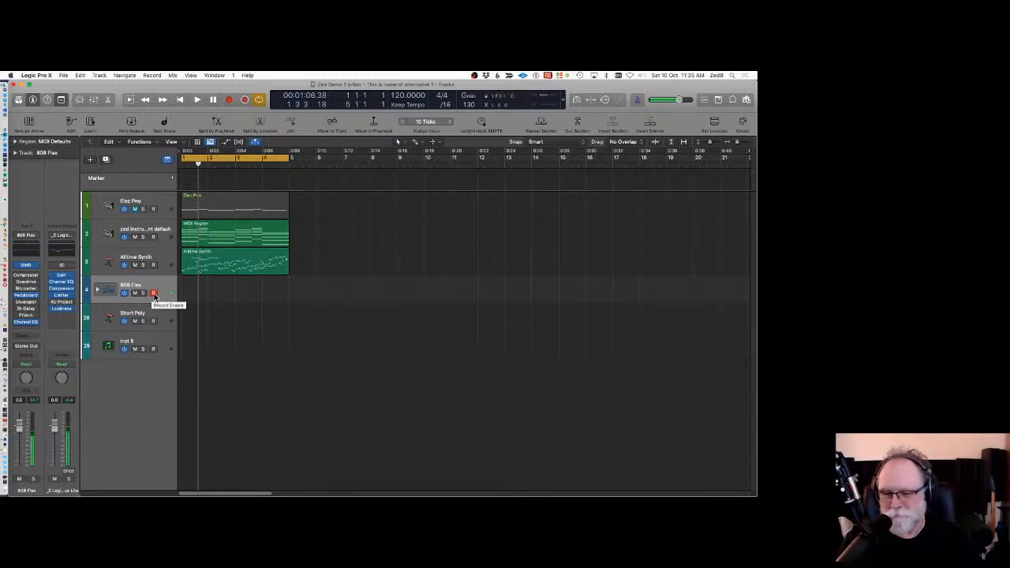
Turn on Note Repeat, expand its window, and enable Modulation Wheel control of the repeat rate.
click(131, 121)
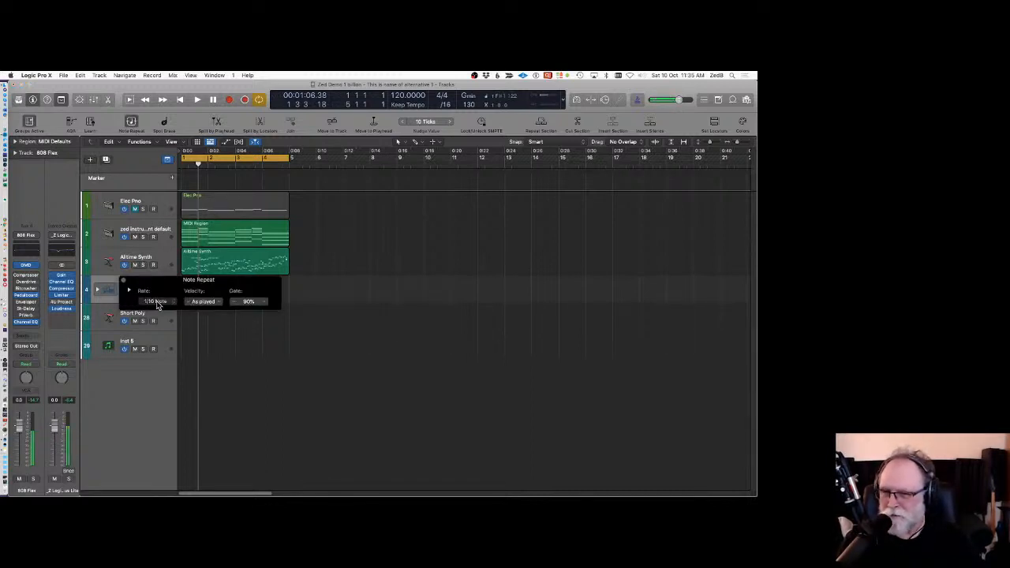
click(133, 121)
click(133, 122)
drag(173, 283, 284, 221)
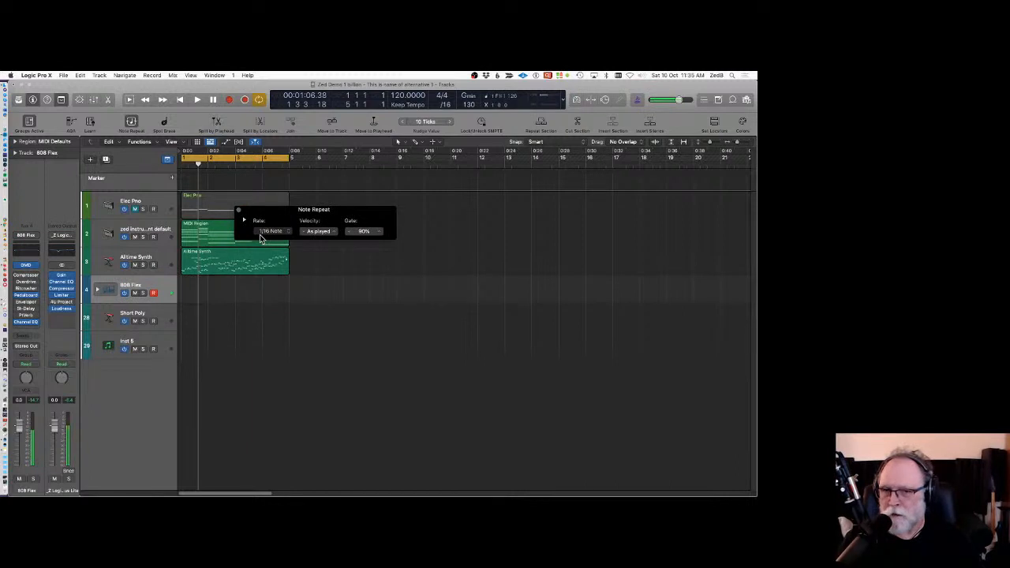
click(244, 220)
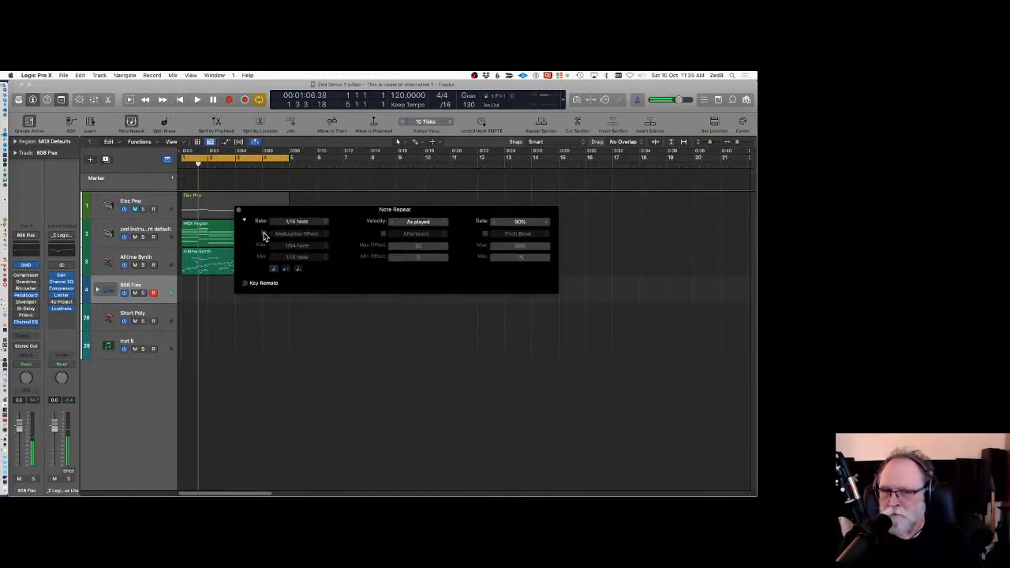
click(265, 234)
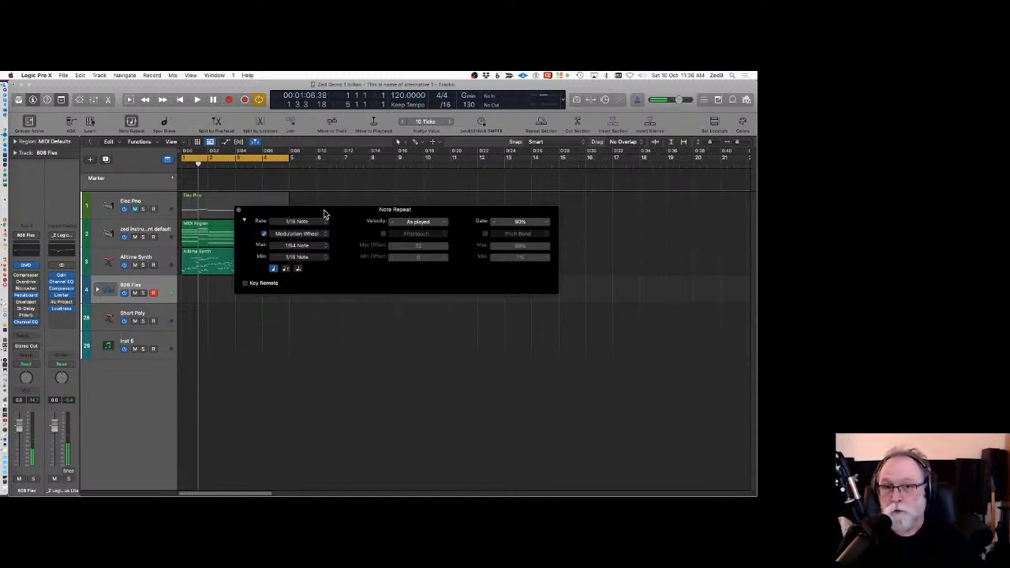
Show and hide the Note Repeat Key Remote keyboard.
drag(323, 210, 452, 139)
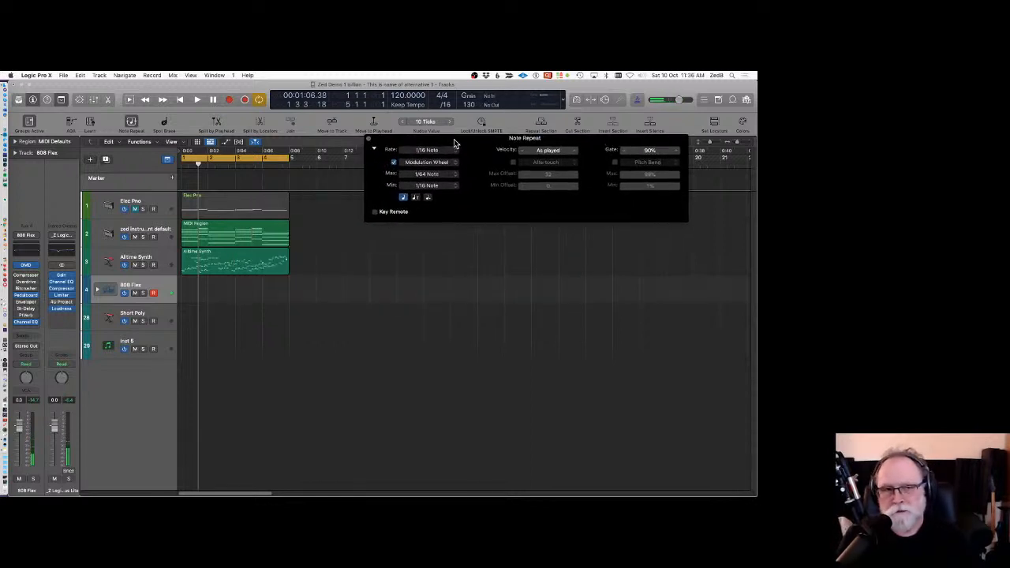
click(374, 212)
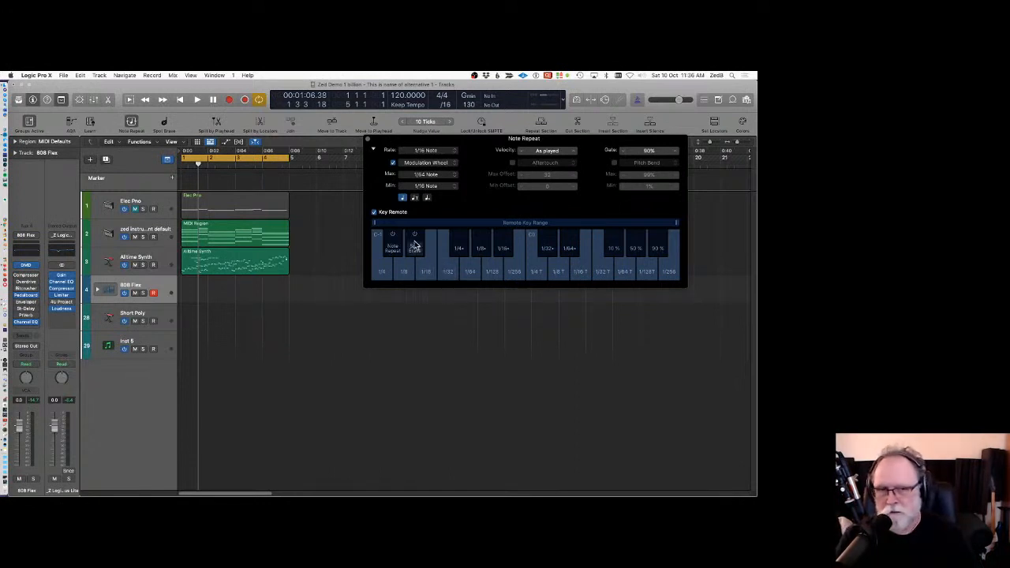
click(375, 212)
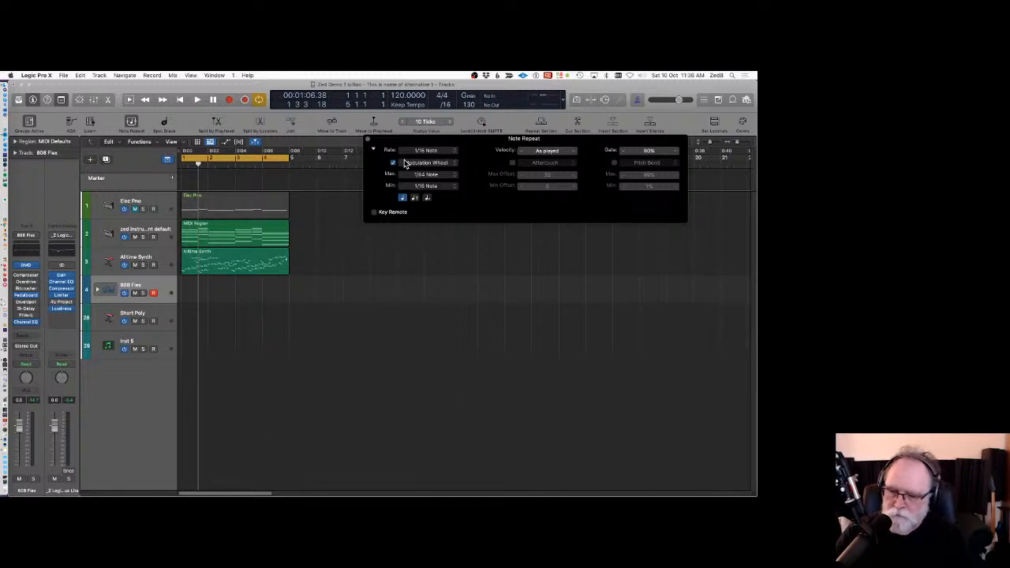
Record note-repeated kick notes into a new region on the 808 Flex track.
key(r)
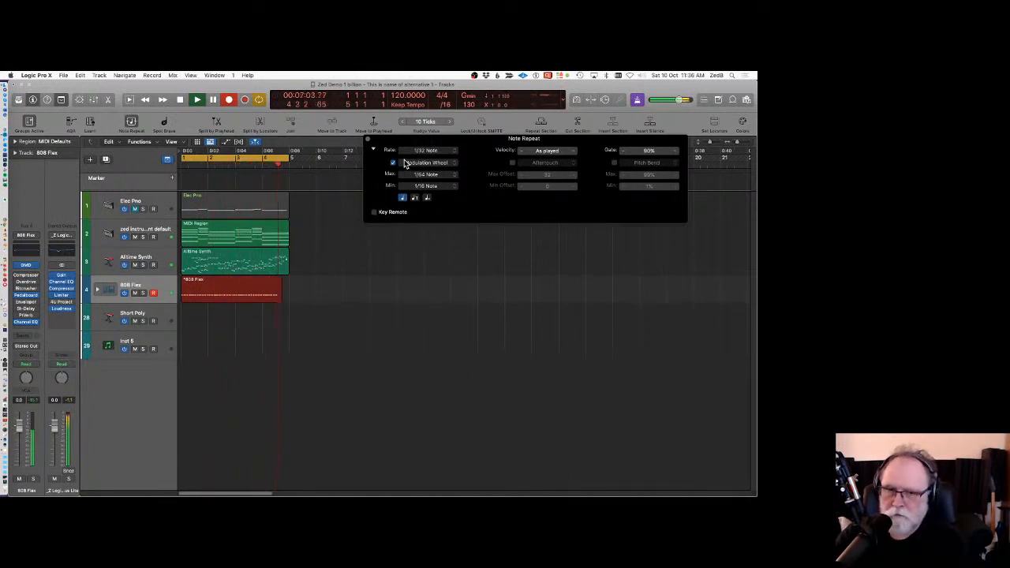
key(space)
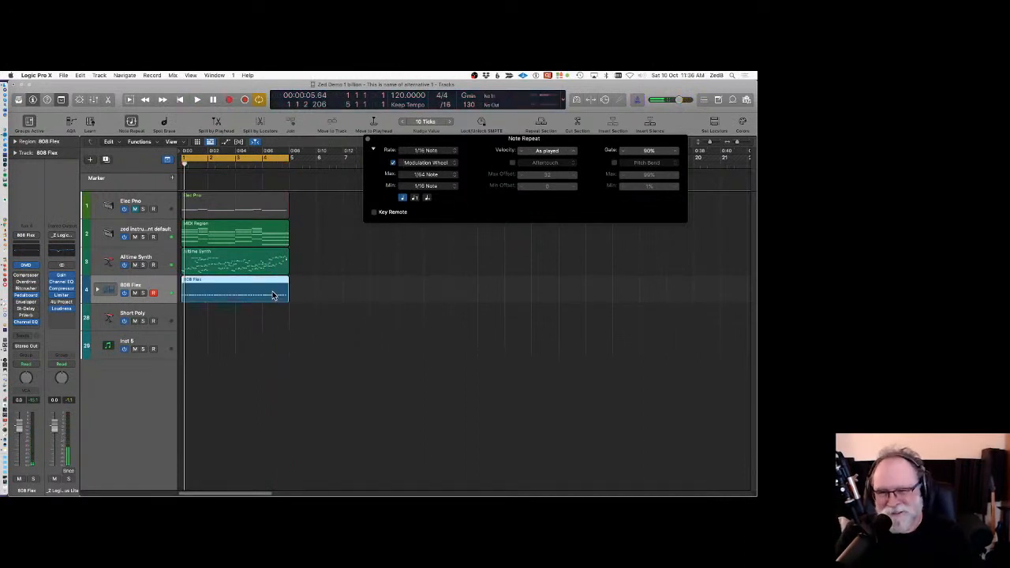
Play the recorded region and inspect its repeated notes in the Piano Roll.
key(space)
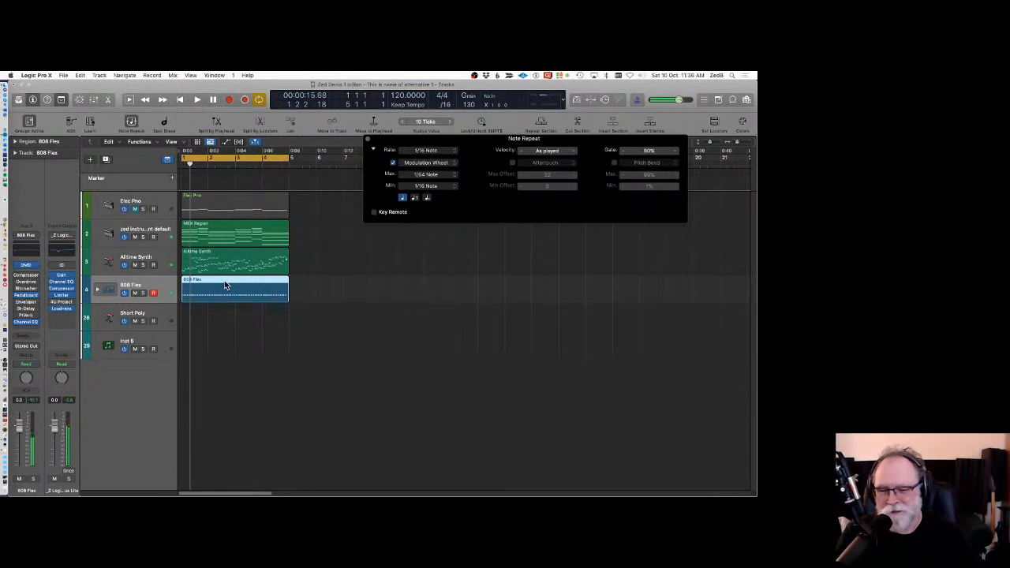
double_click(224, 281)
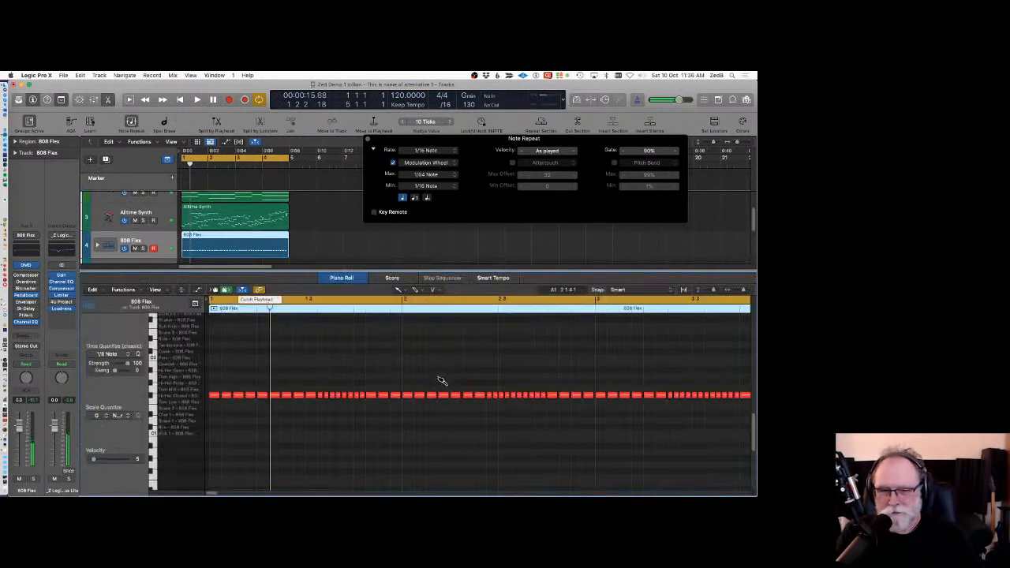
click(343, 278)
Disable Modulation Wheel control in Note Repeat and close the Note Repeat window.
drag(441, 142, 334, 109)
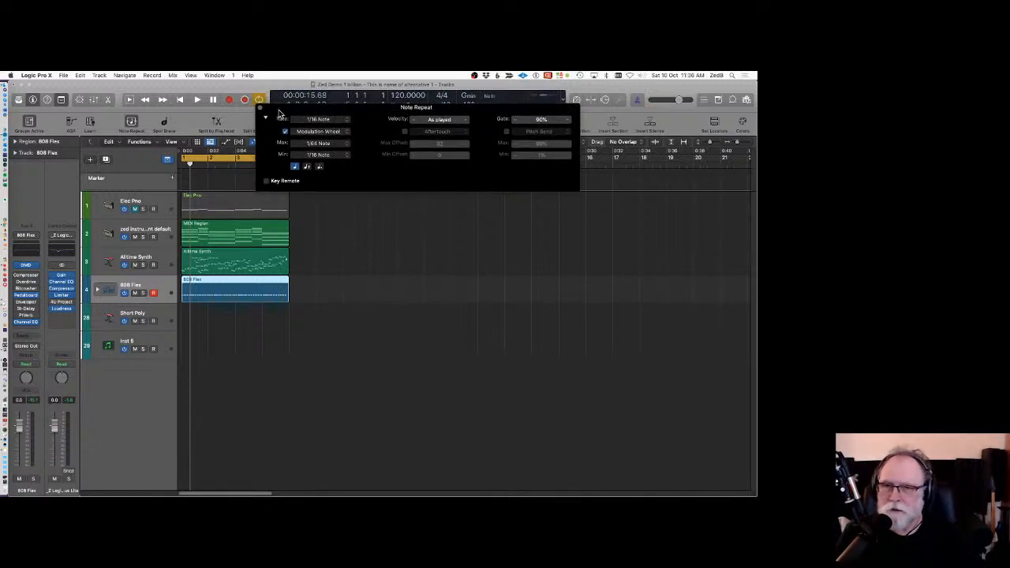
drag(278, 115, 321, 98)
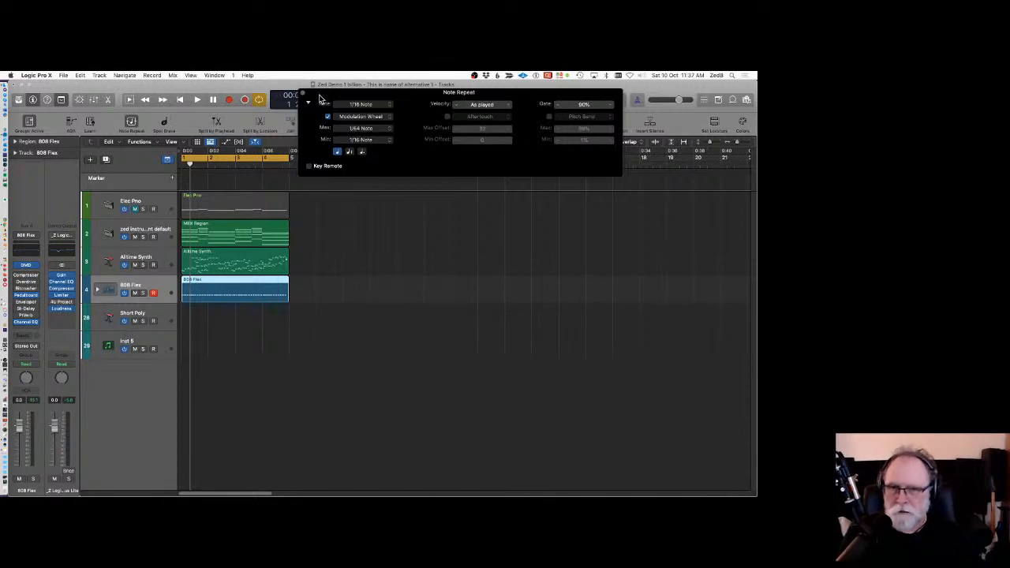
drag(319, 98, 345, 89)
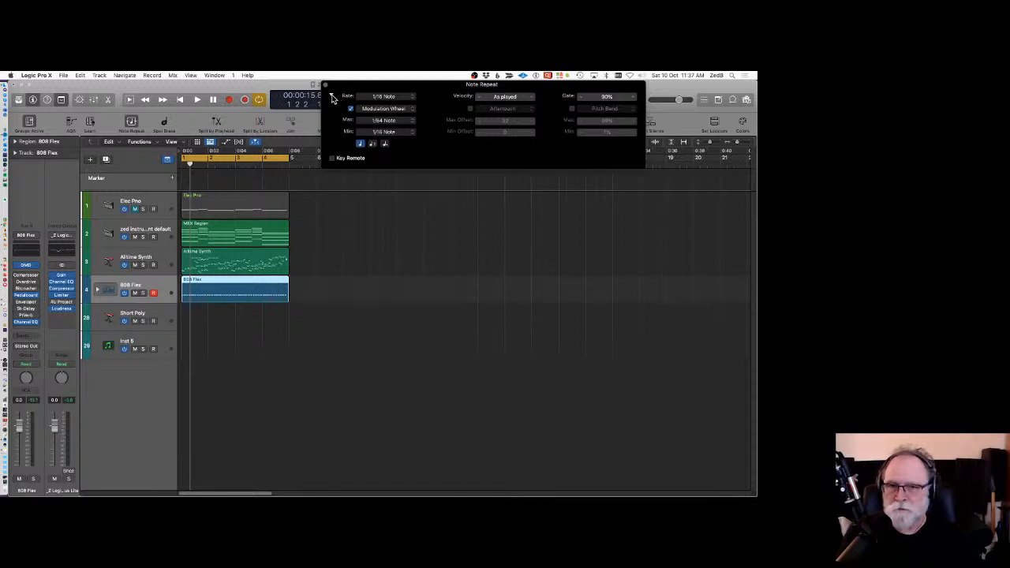
click(351, 109)
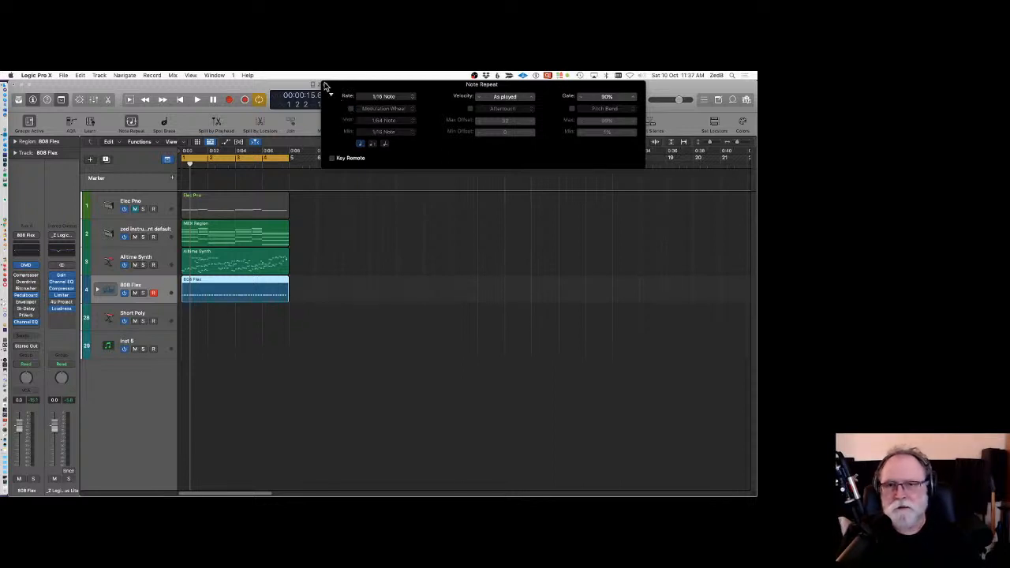
click(325, 85)
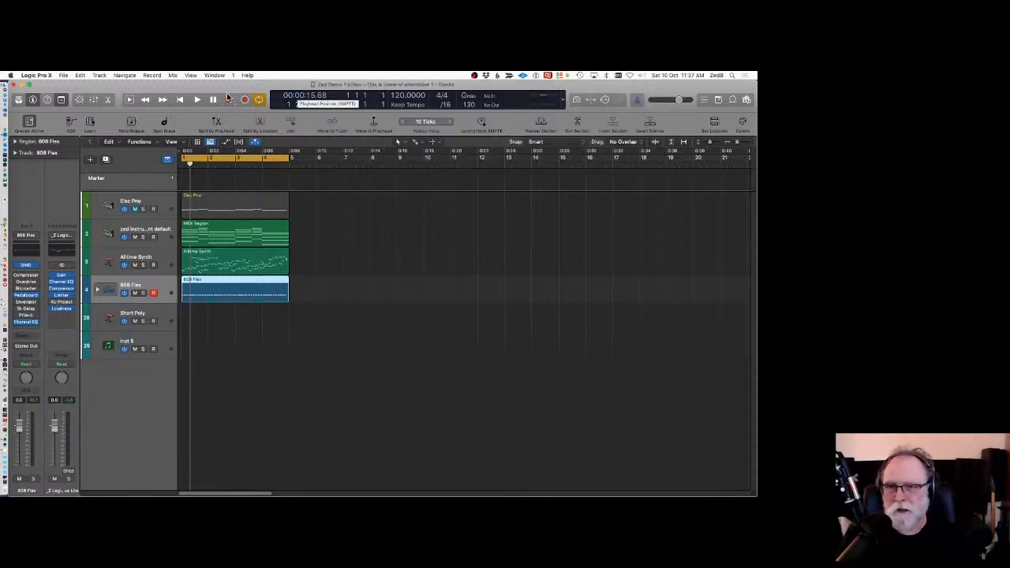
Activate Spot Erase and briefly run and stop recording on the 808 Flex track.
click(164, 124)
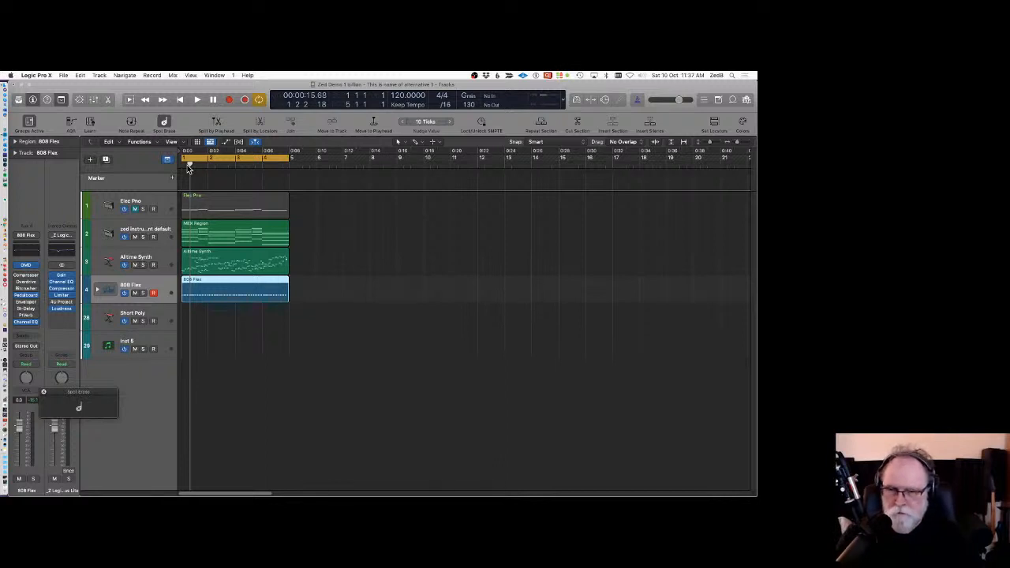
key(r)
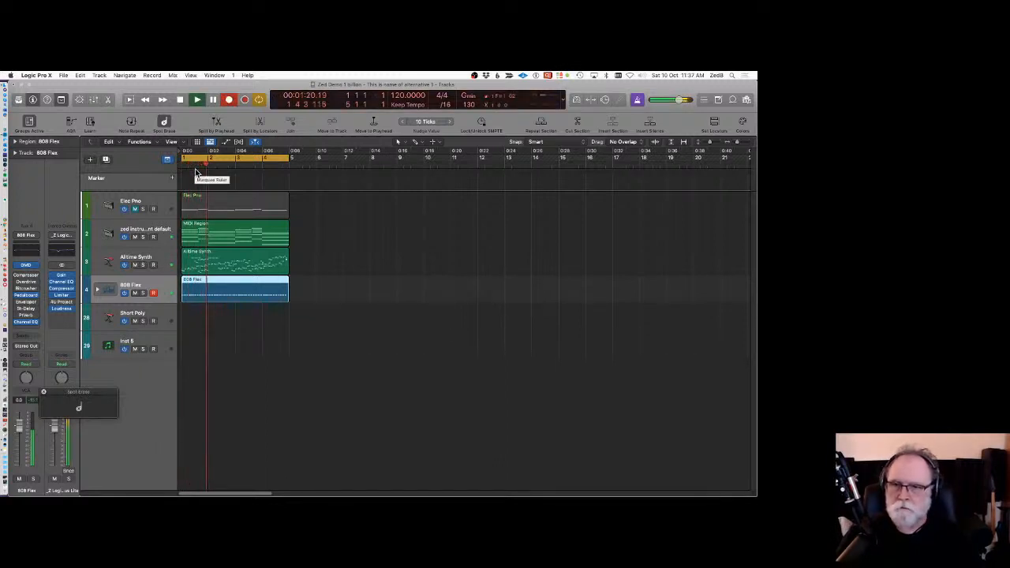
key(space)
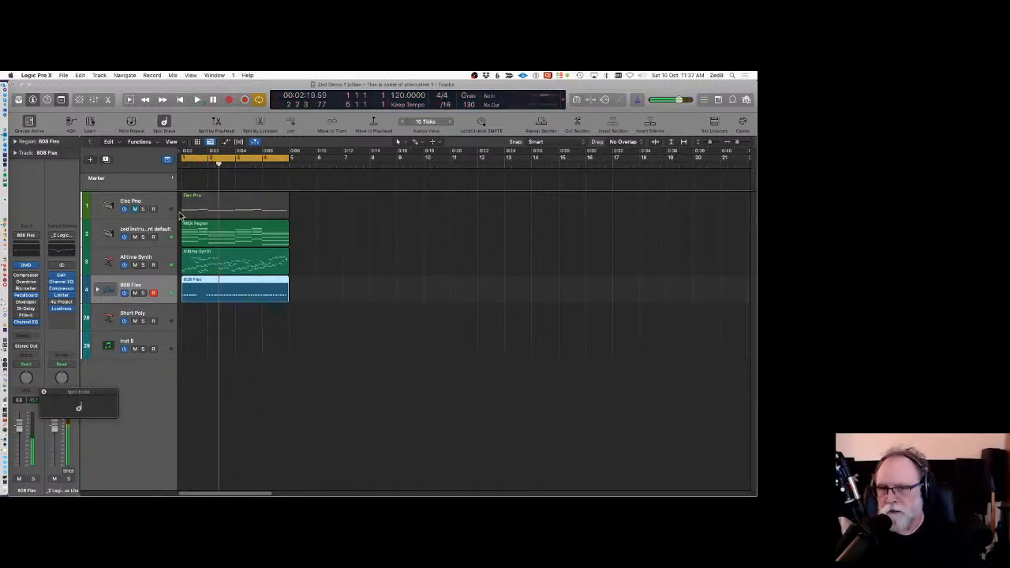
Open the 808 Flex region in the Piano Roll, then close the editor and reselect the 808 Flex track.
double_click(212, 281)
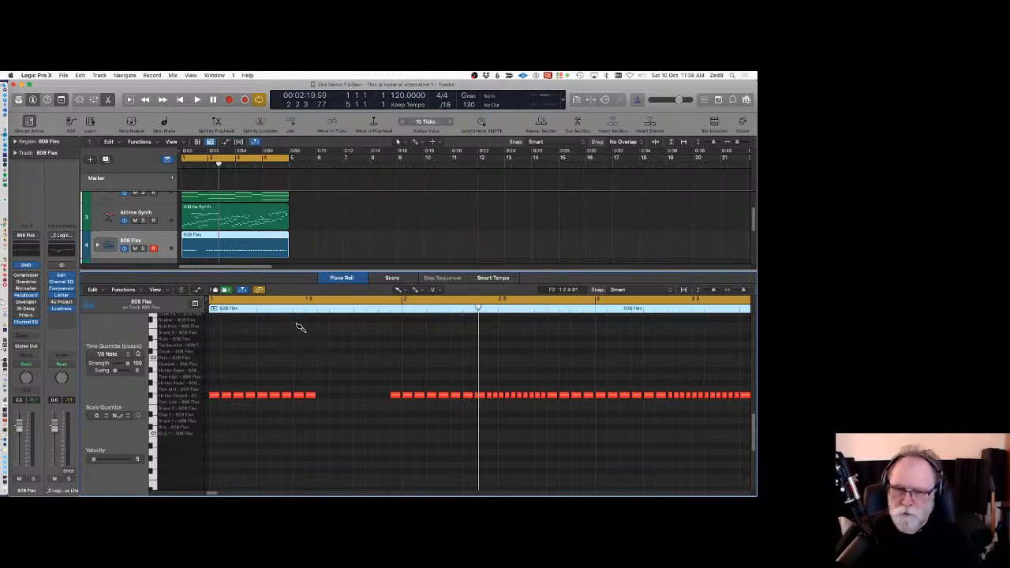
click(346, 278)
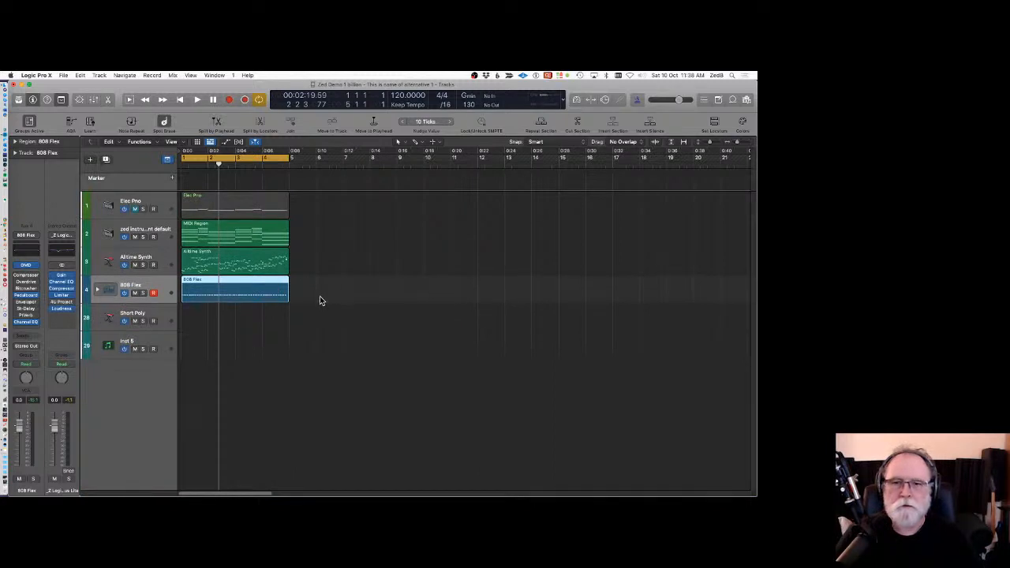
click(320, 299)
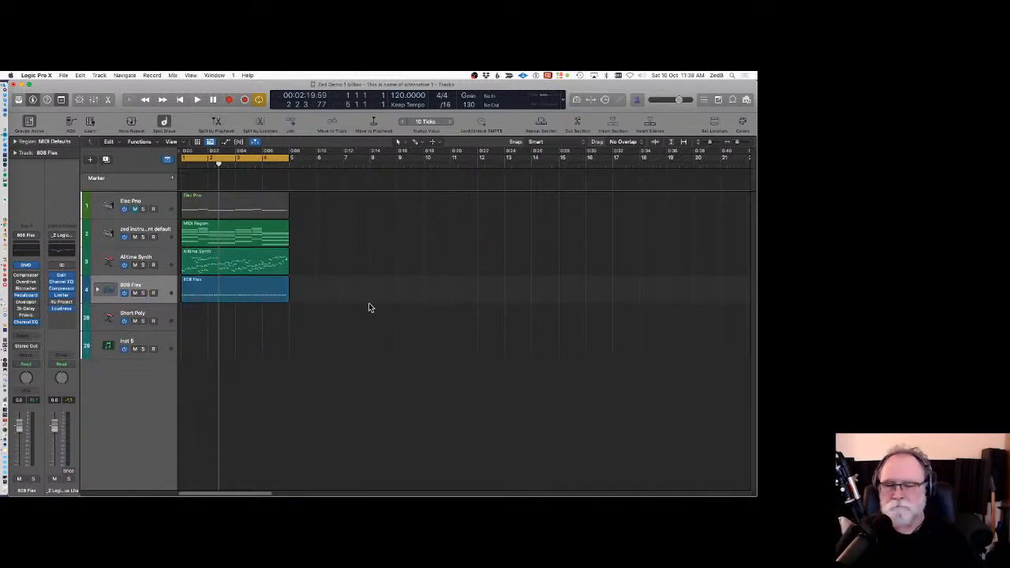
click(154, 284)
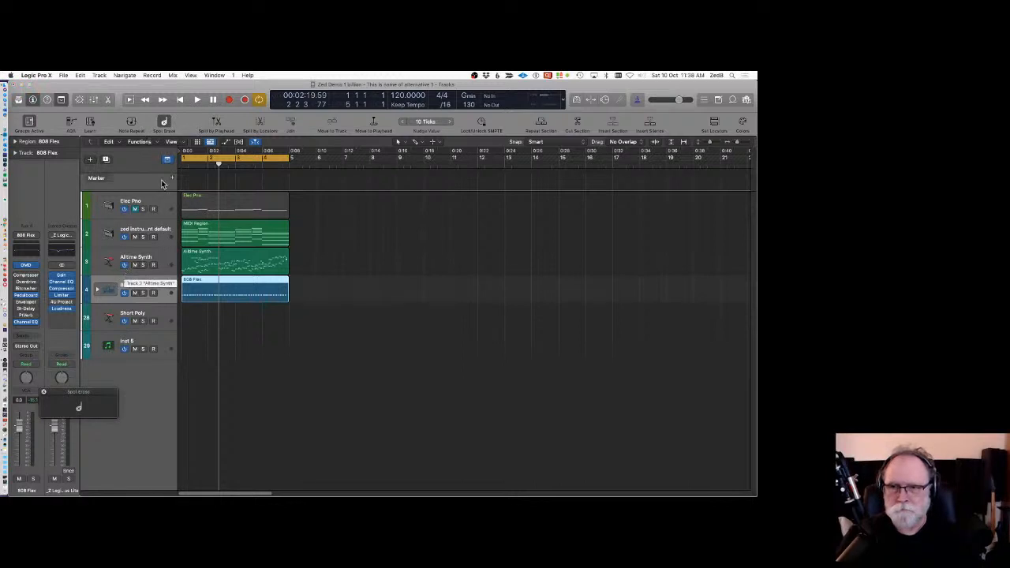
Open Controller Assignments, delete the Toggle Automation Quick Access assignment, and close the window.
click(131, 122)
click(131, 122)
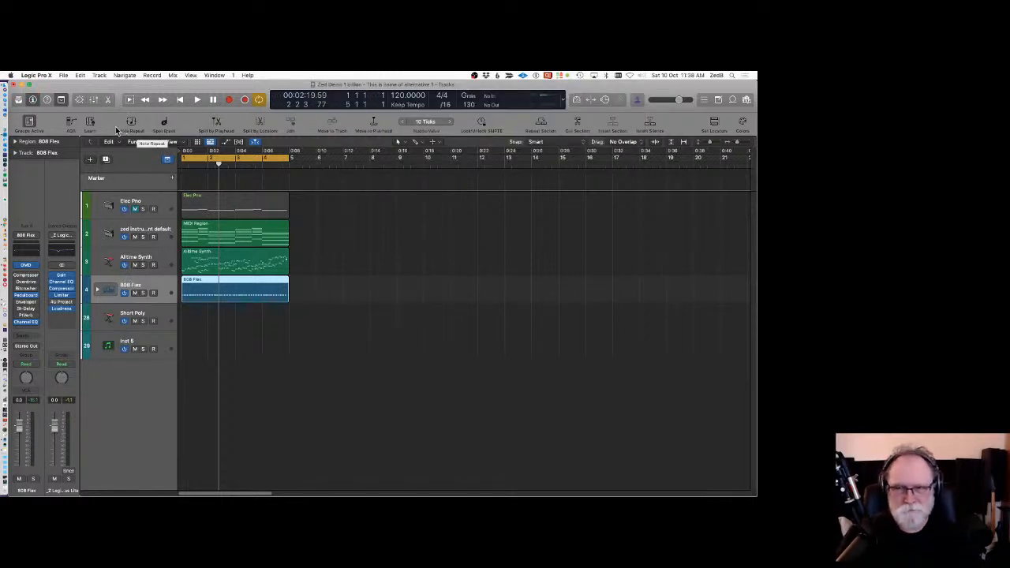
click(71, 123)
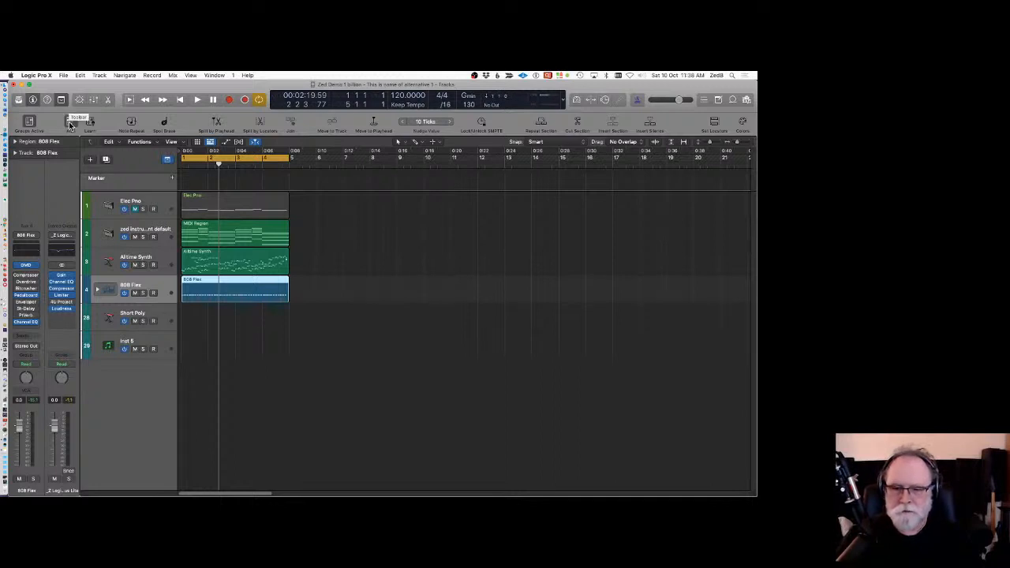
click(39, 76)
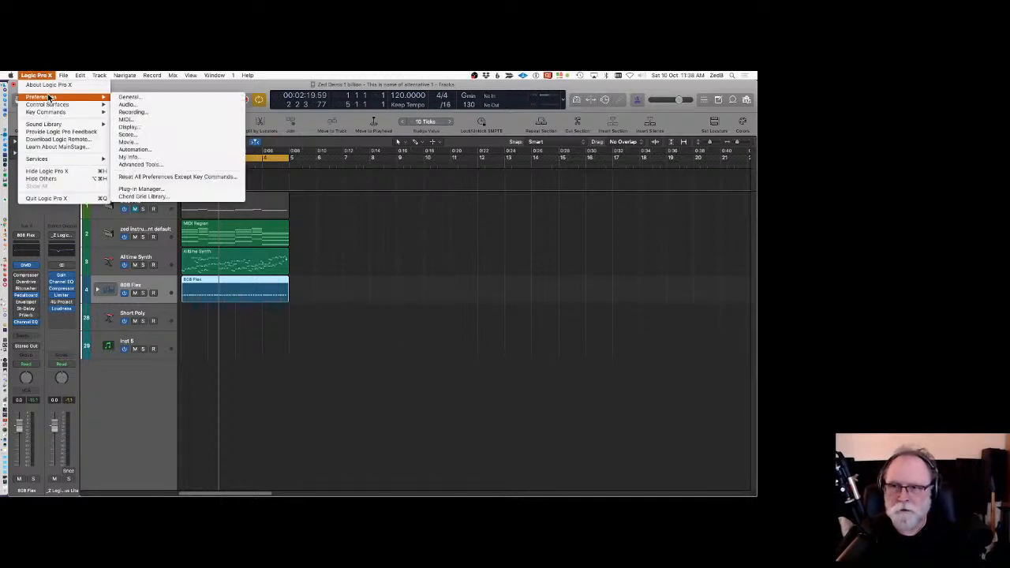
mouse_move(47, 108)
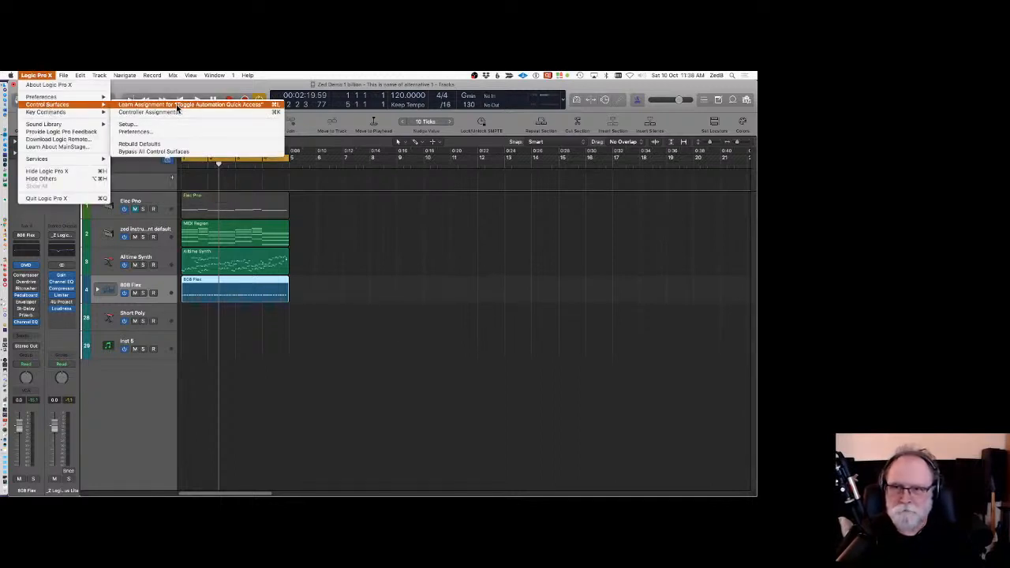
click(152, 112)
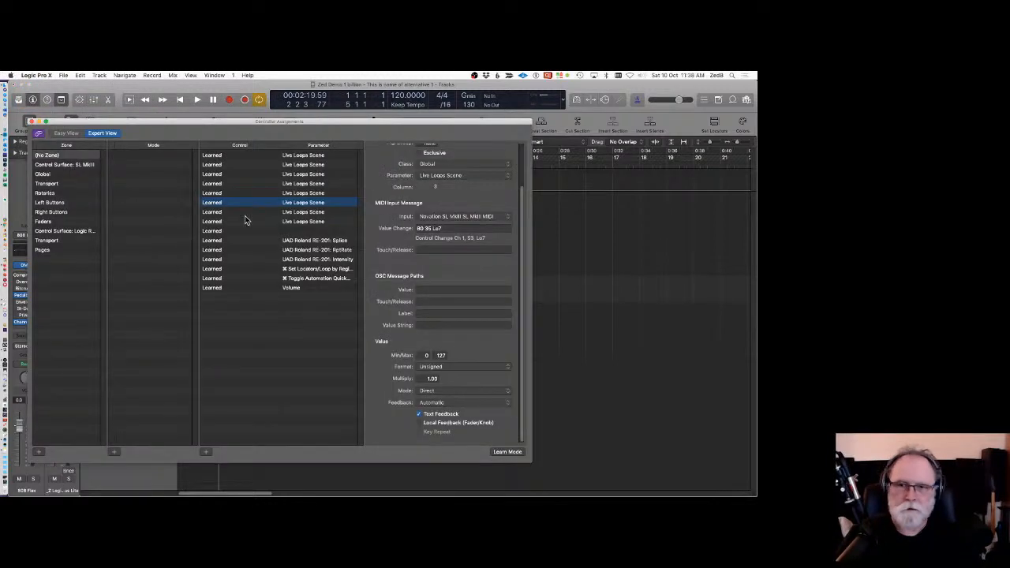
click(259, 278)
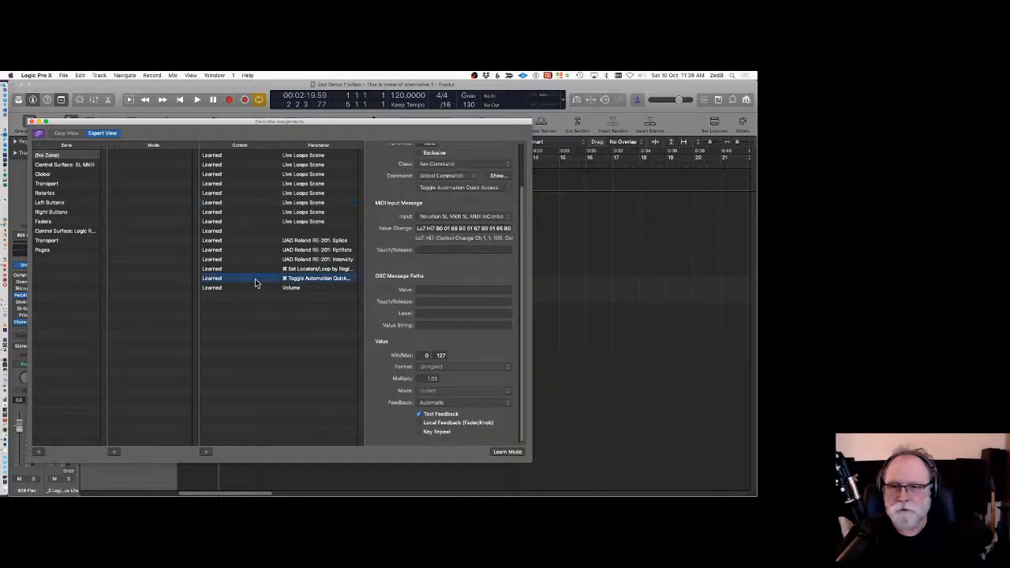
key(BackSpace)
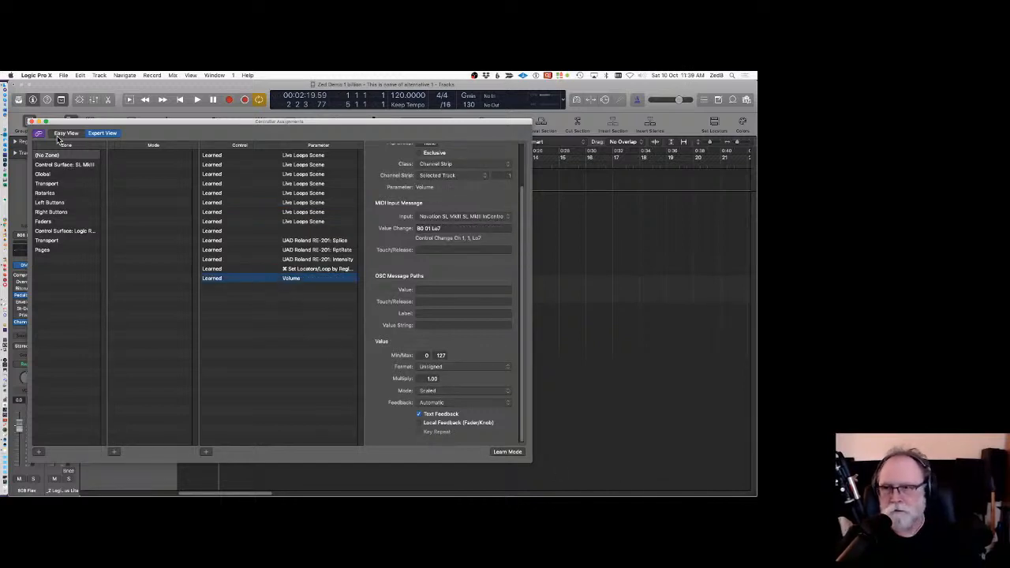
click(32, 122)
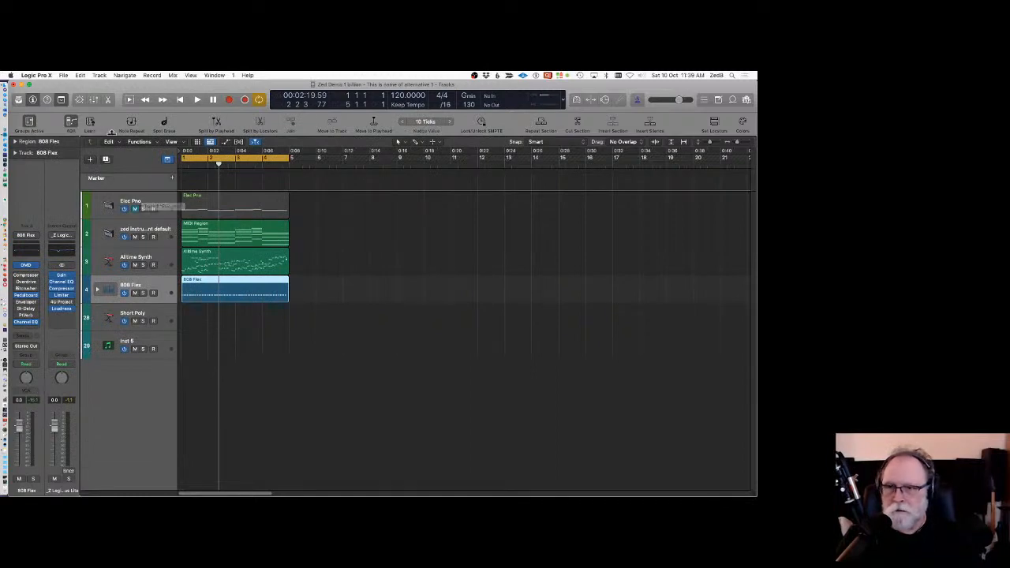
Learn a new controller assignment for Toggle Automation Quick Access, then close Controller Assignments.
click(72, 124)
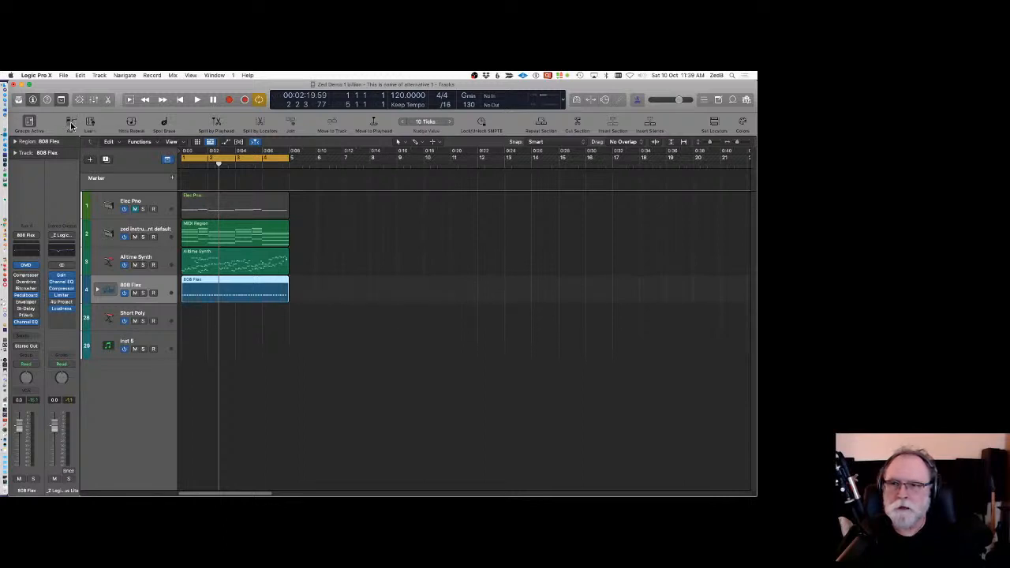
click(40, 76)
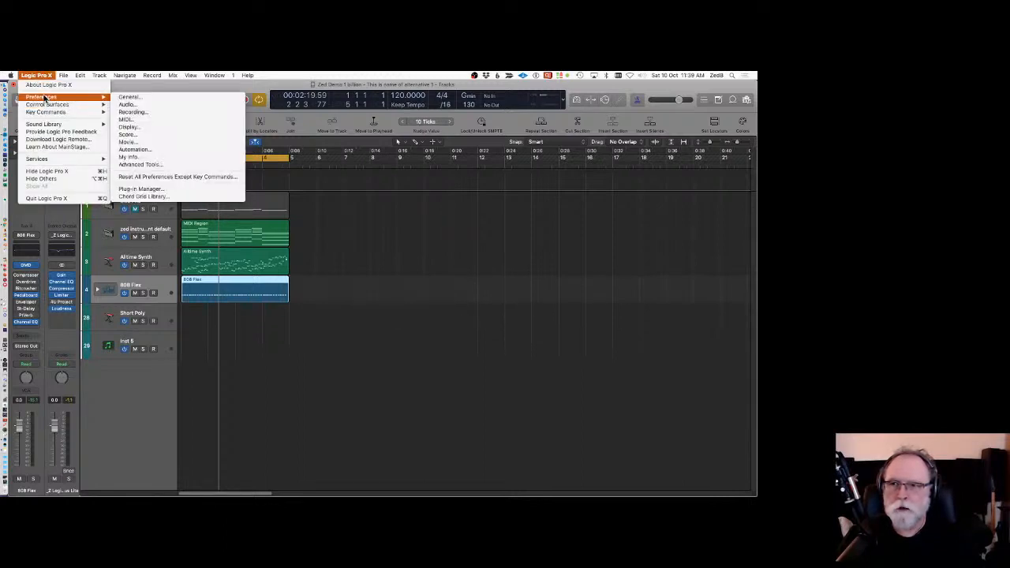
mouse_move(67, 105)
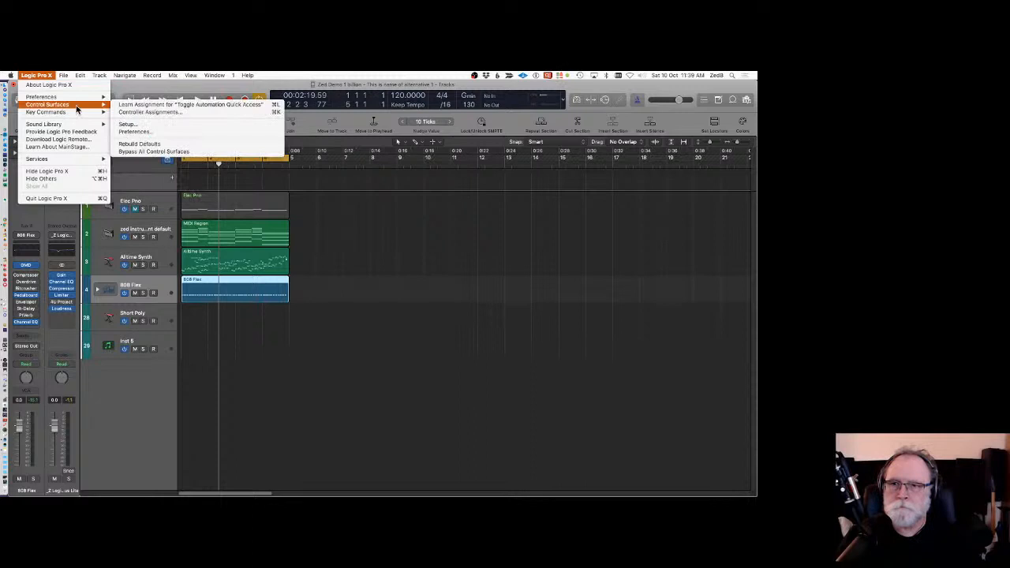
click(146, 106)
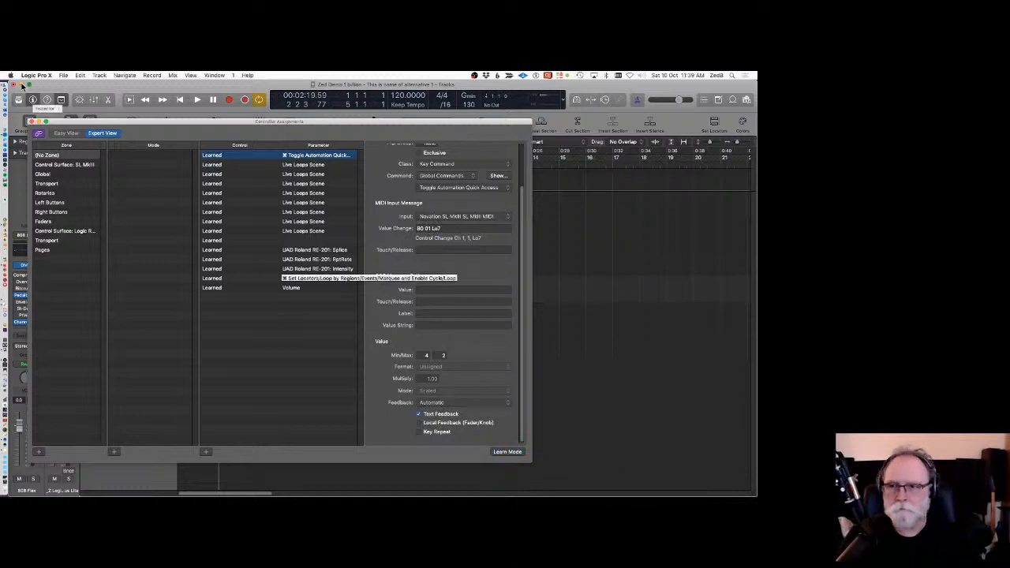
click(32, 124)
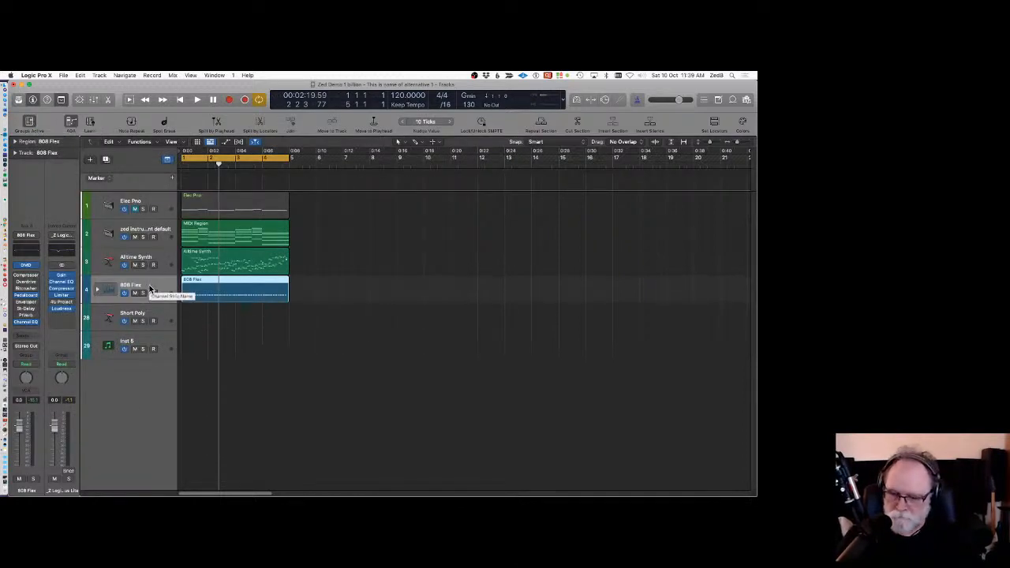
Show track automation, then reopen Controller Assignments in learn mode and delete the Toggle Automation Quick Access assignment.
key(super+Down)
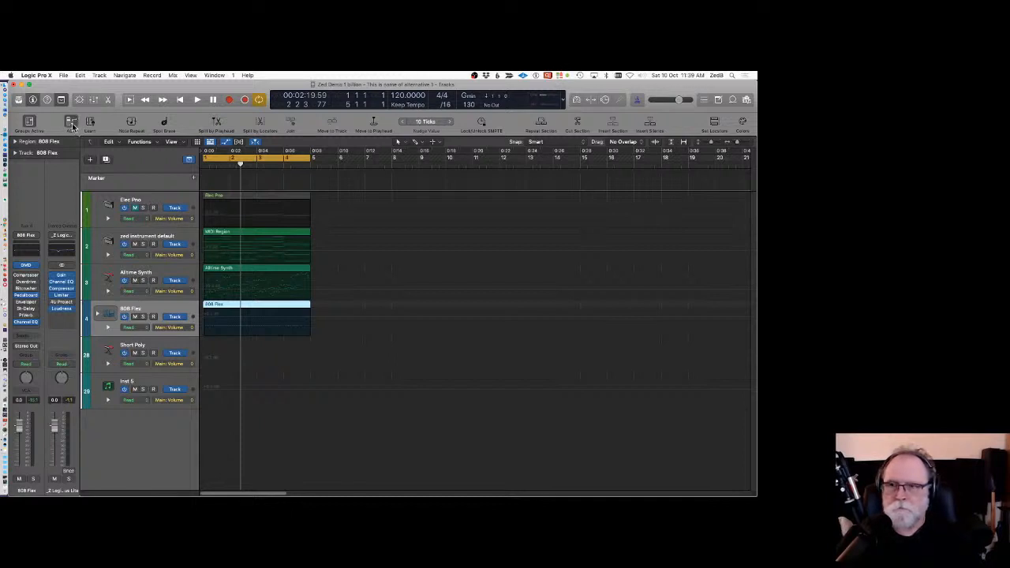
click(64, 76)
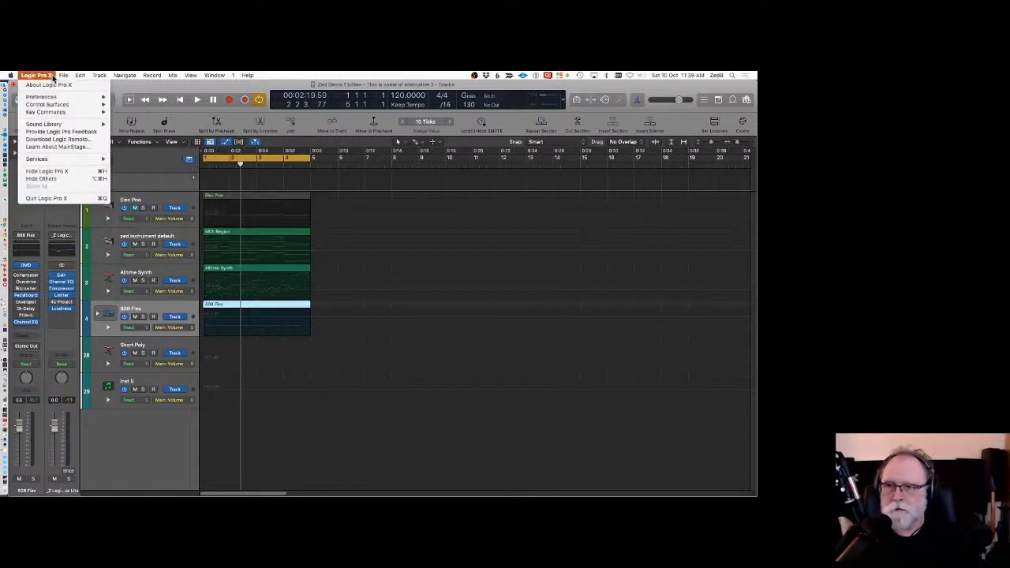
mouse_move(54, 98)
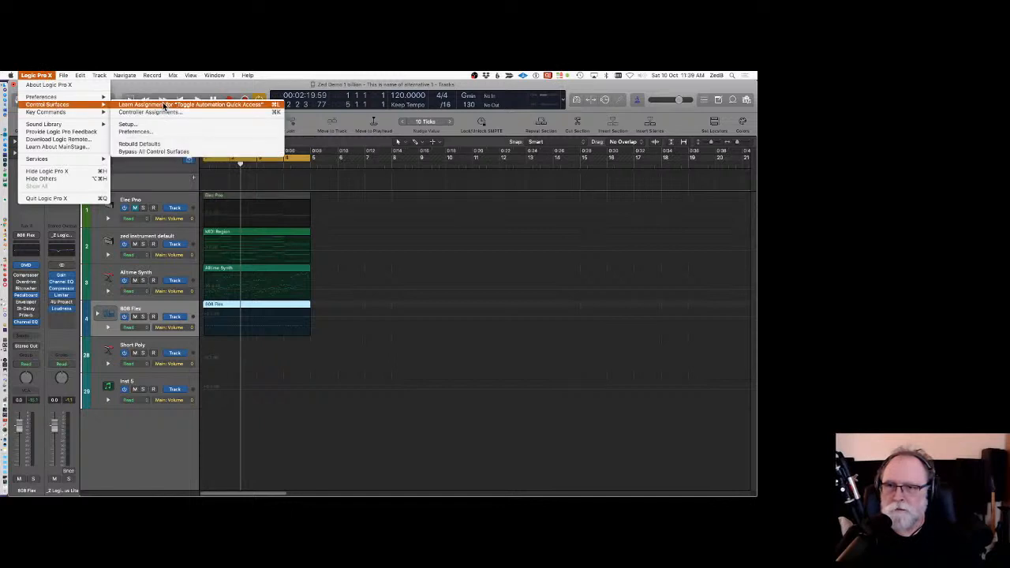
click(353, 334)
key(alt+k)
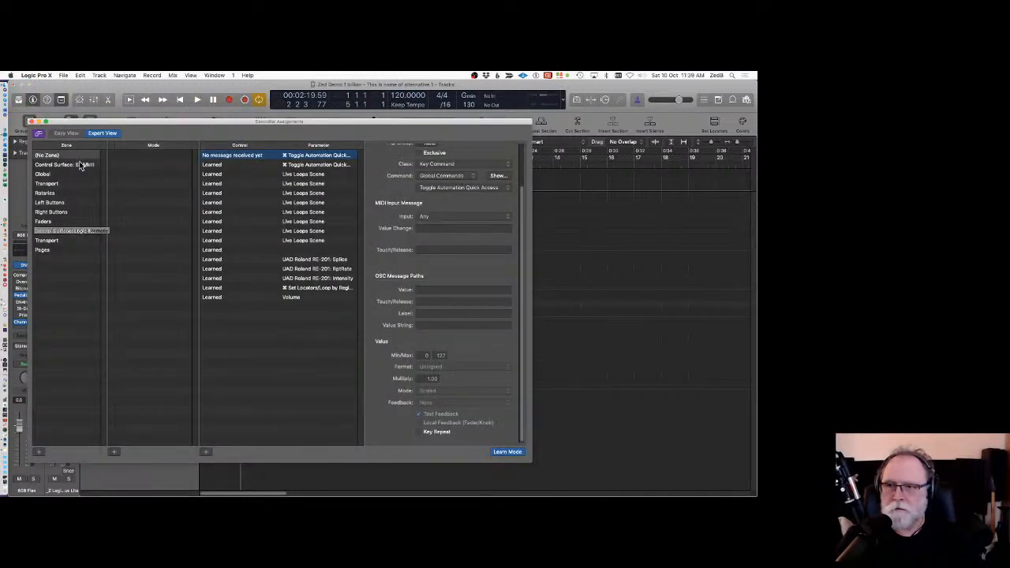
shift+click(244, 297)
key(Delete)
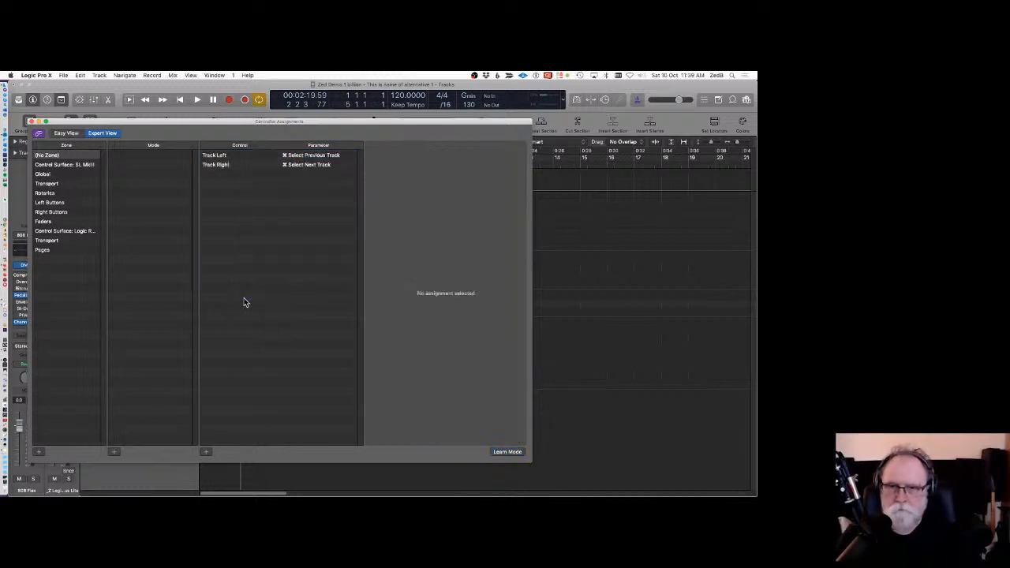
Browse the SL MkIII, Global and Transport zones in Controller Assignments, then close the window.
click(78, 165)
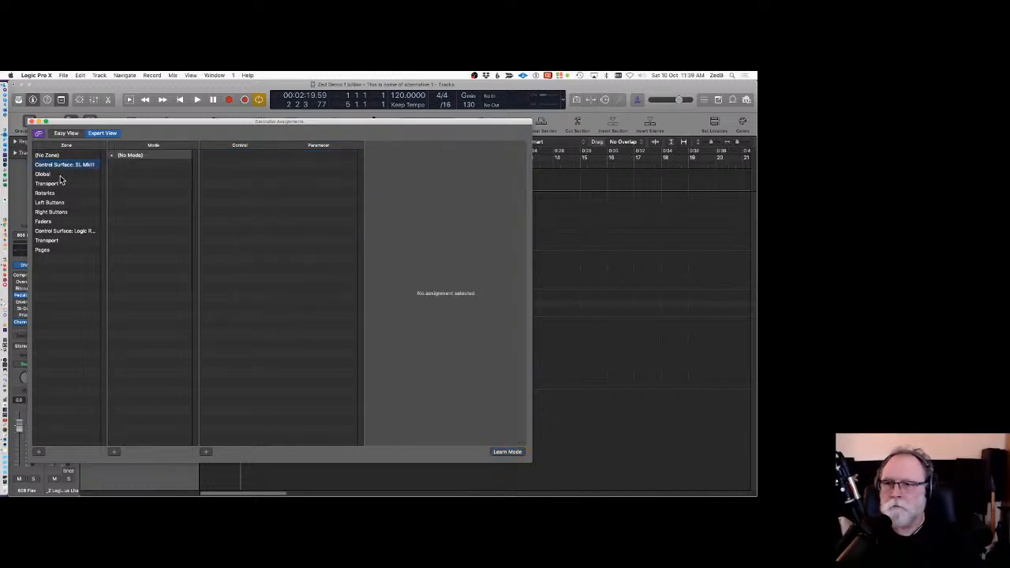
click(54, 173)
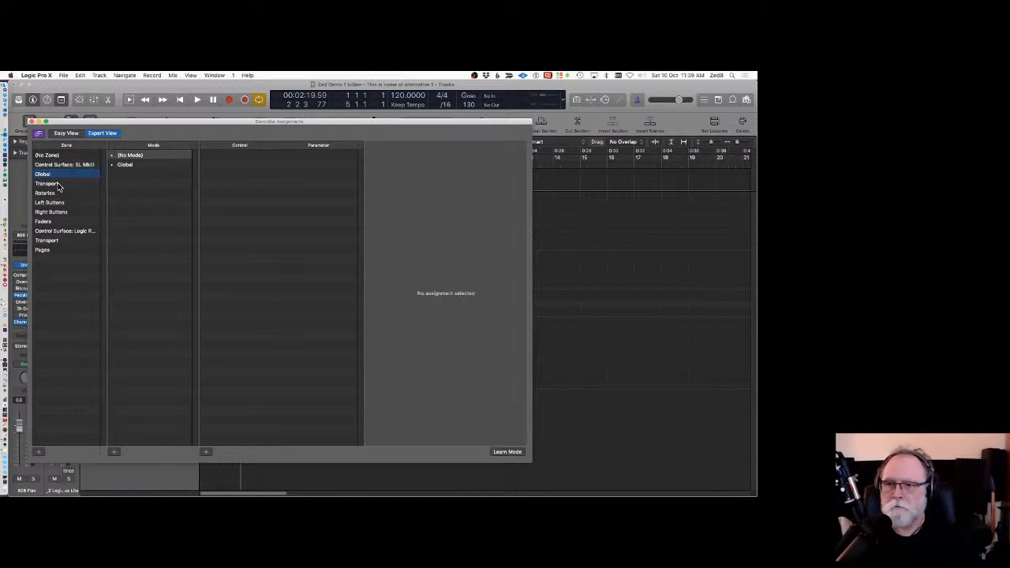
click(48, 183)
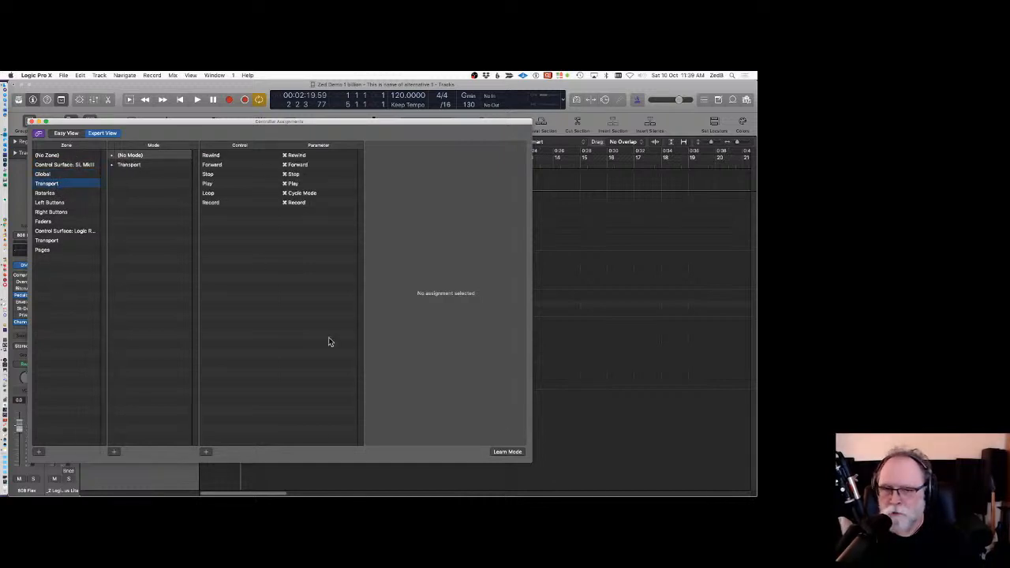
click(30, 121)
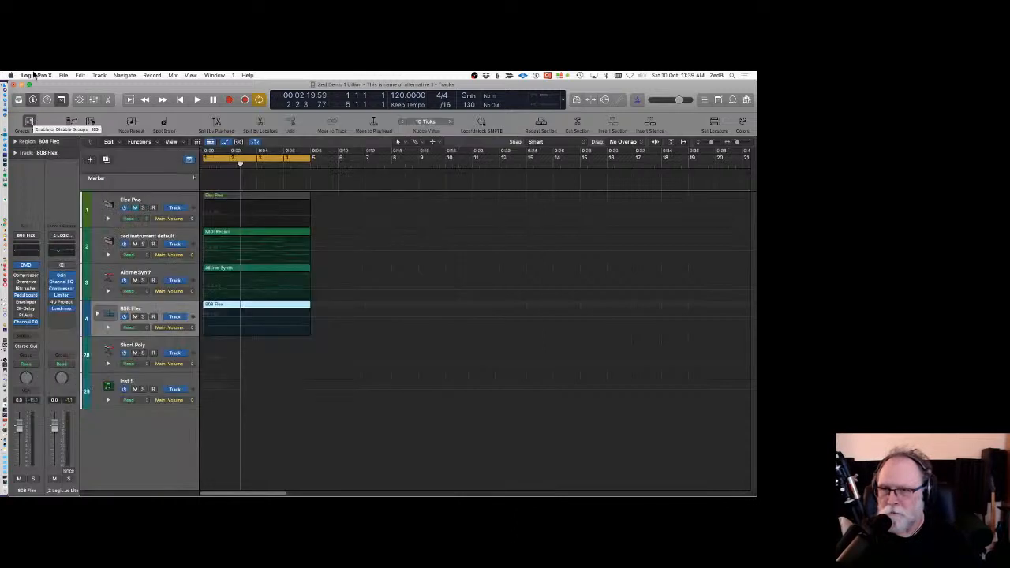
Open Control Surface Setup, delete the iPad device, select the SL MkIII, and close the window.
click(35, 74)
mouse_move(48, 105)
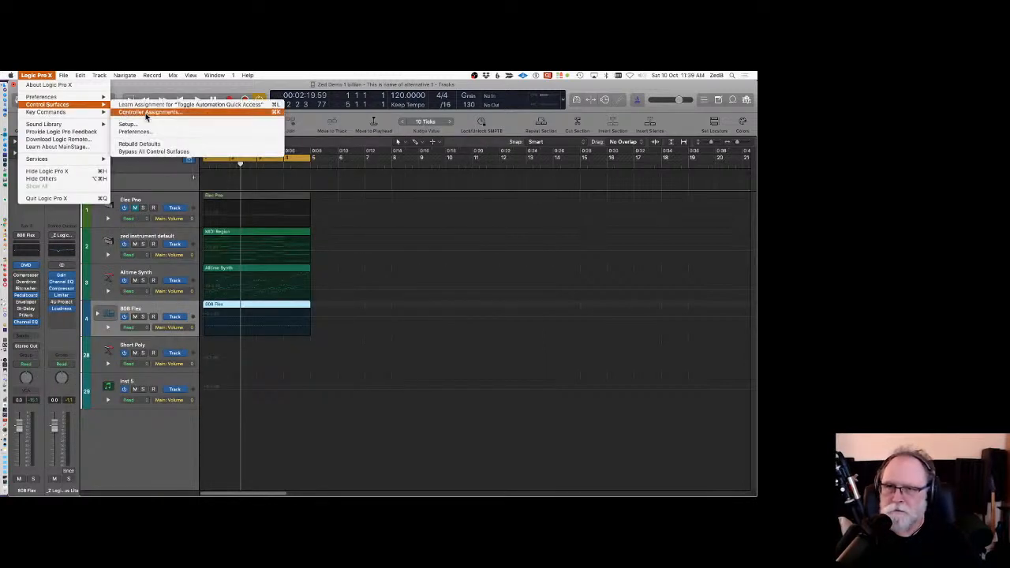
click(144, 125)
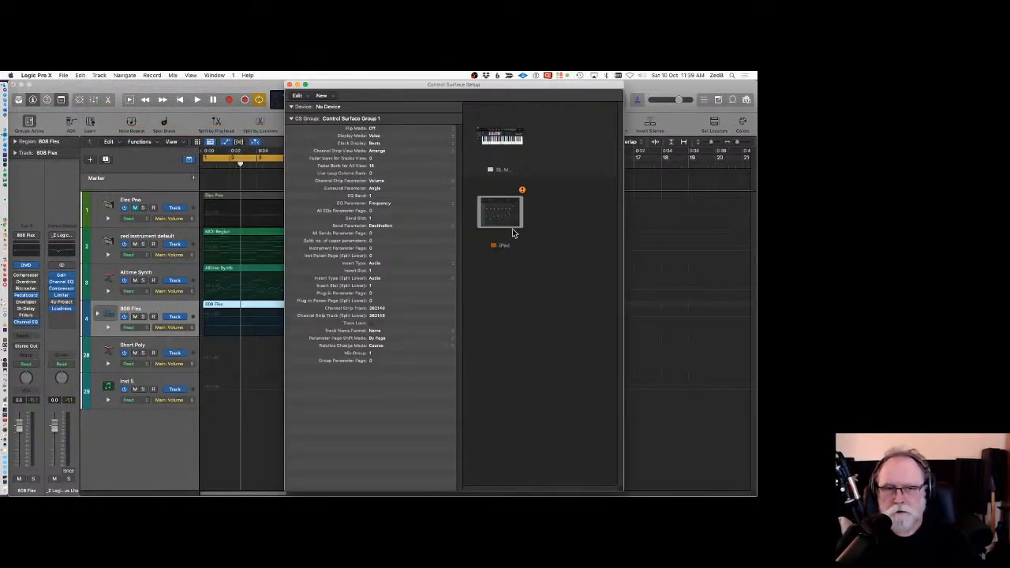
click(501, 214)
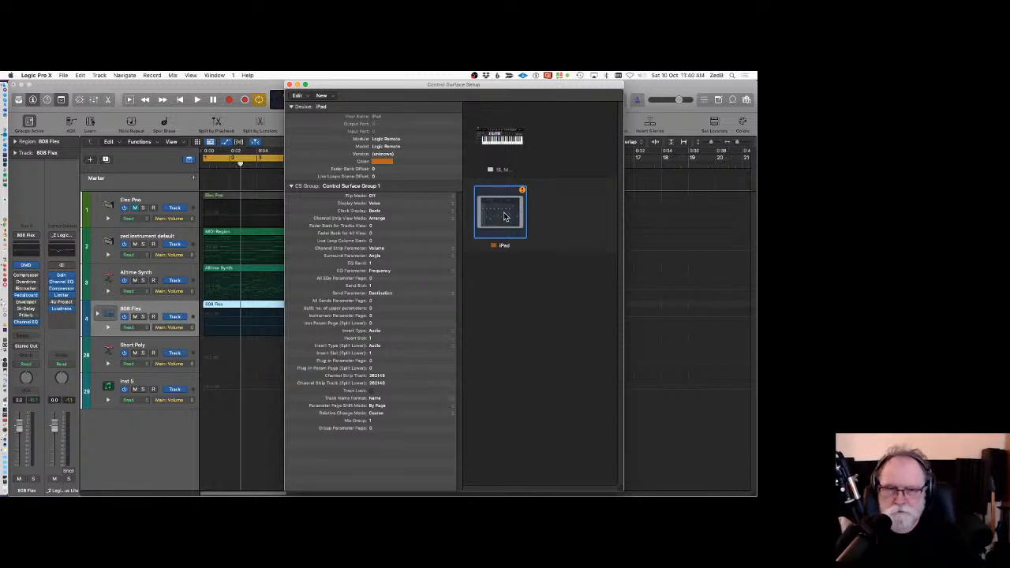
key(Delete)
click(442, 218)
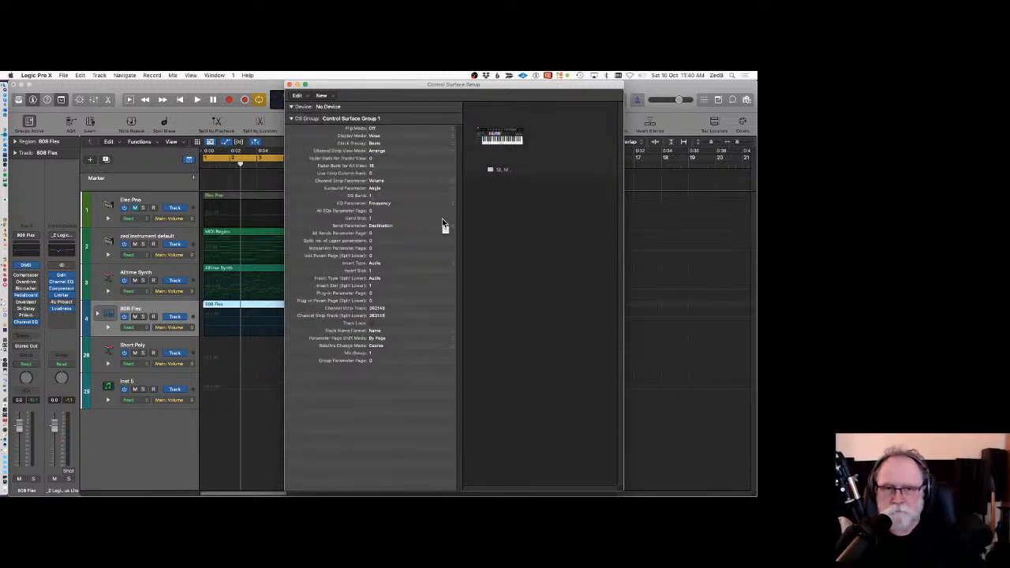
click(508, 139)
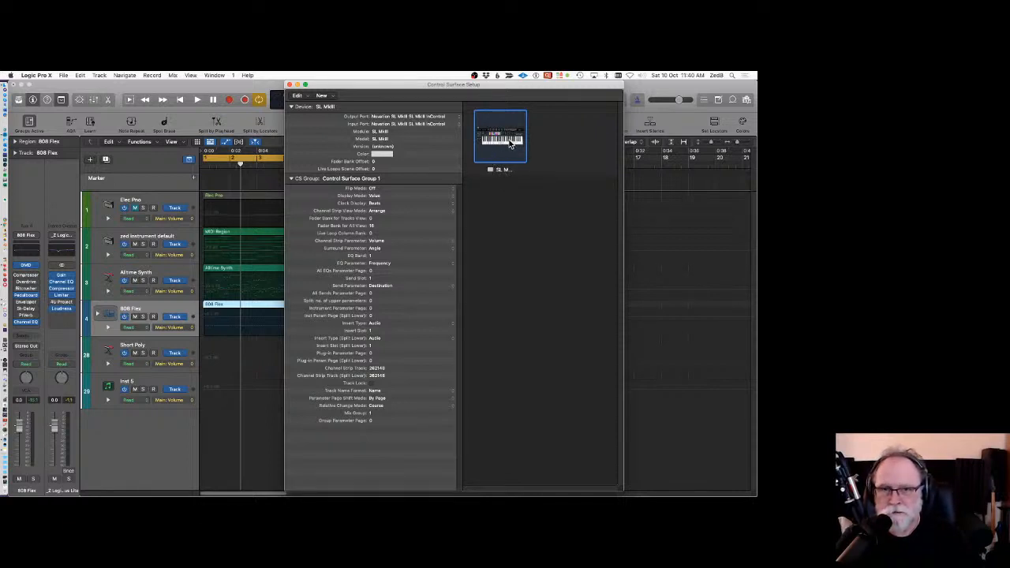
click(288, 84)
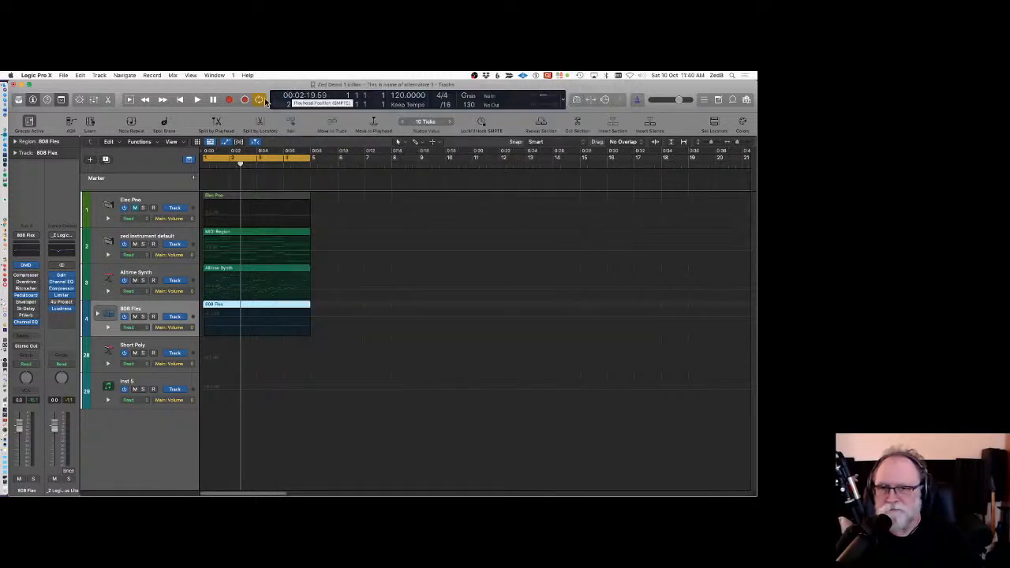
Invoke Automation Quick Access, choose to assign a controller, and finish the learn in the Automation preferences.
click(70, 121)
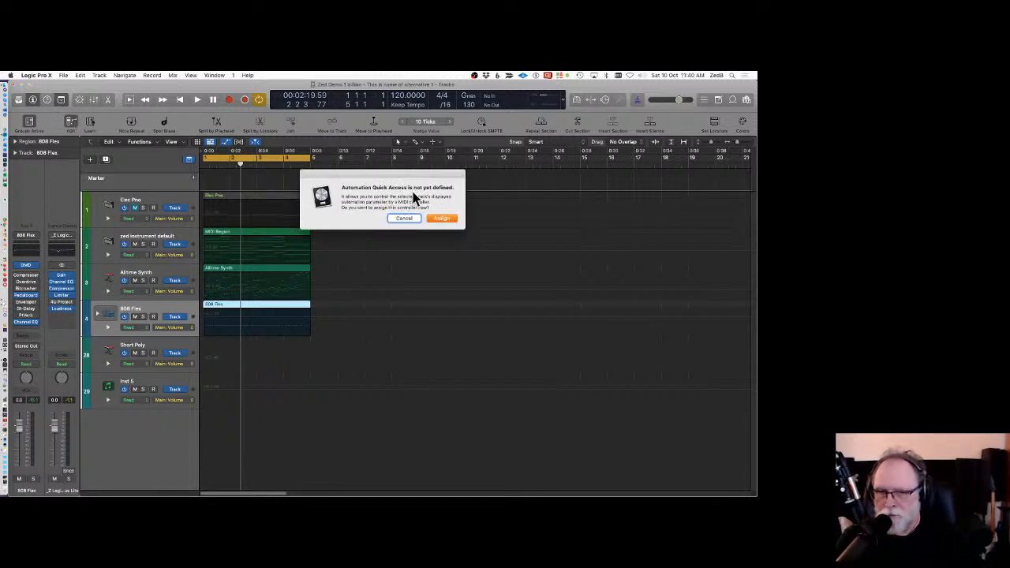
click(445, 219)
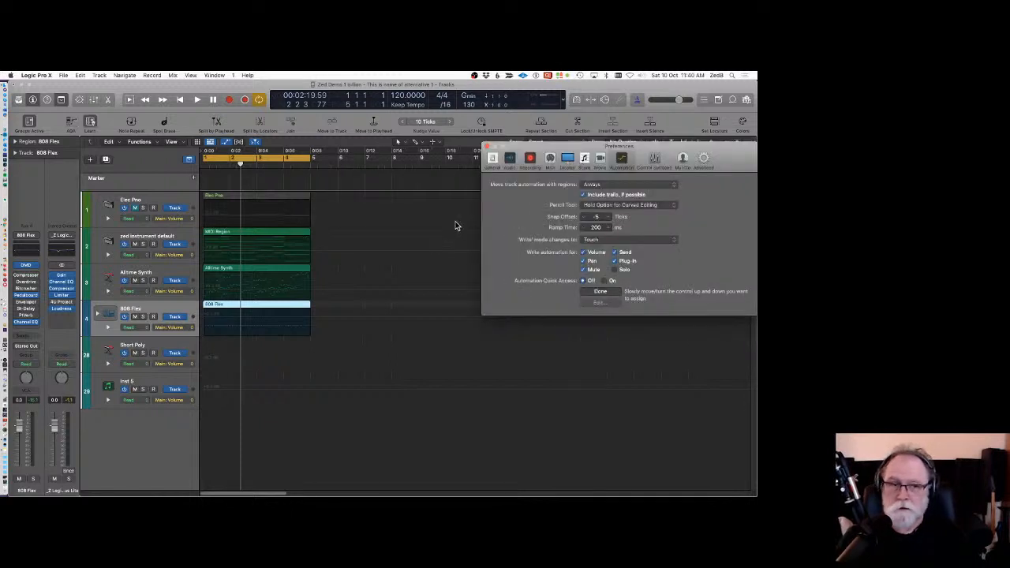
drag(553, 151, 291, 128)
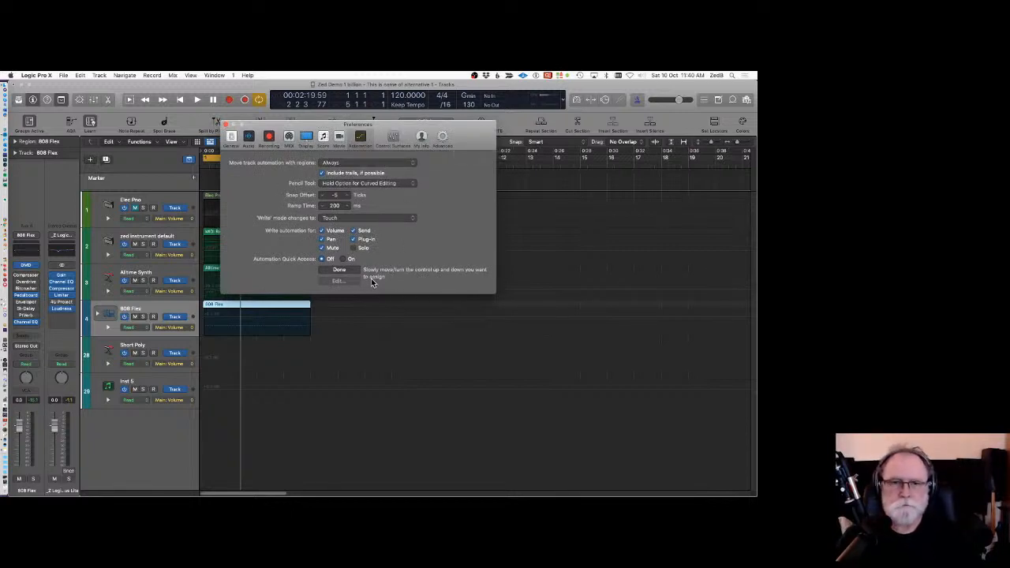
click(341, 271)
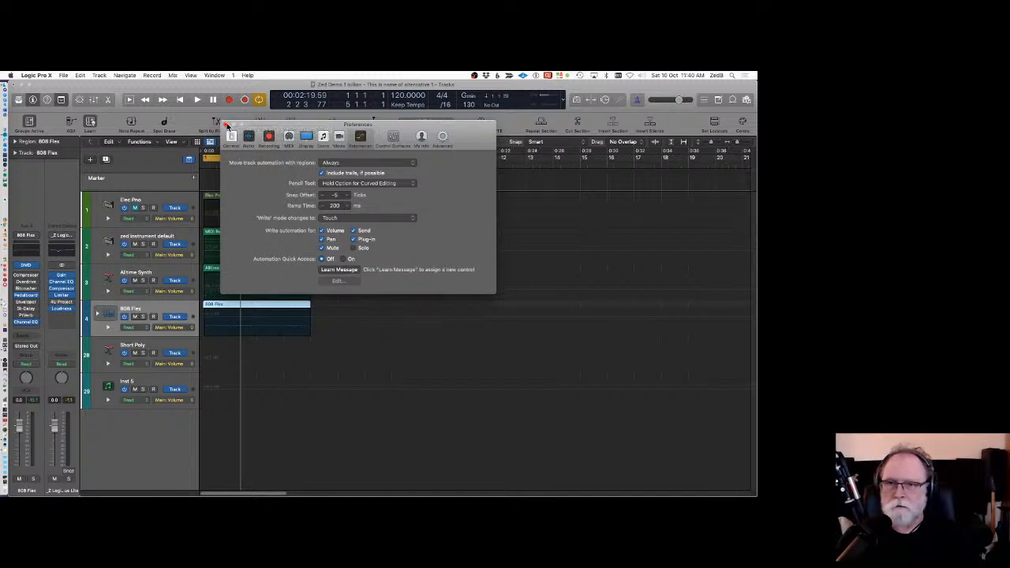
Select the Short Poly track and switch the 808 Flex track's automation parameter to Main Pan.
drag(255, 127, 408, 105)
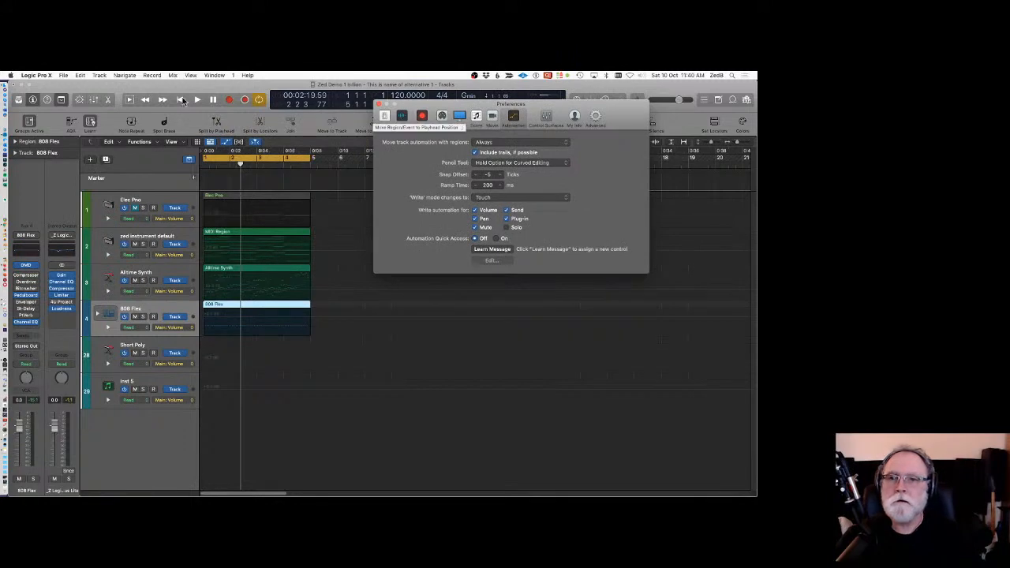
click(161, 345)
click(179, 329)
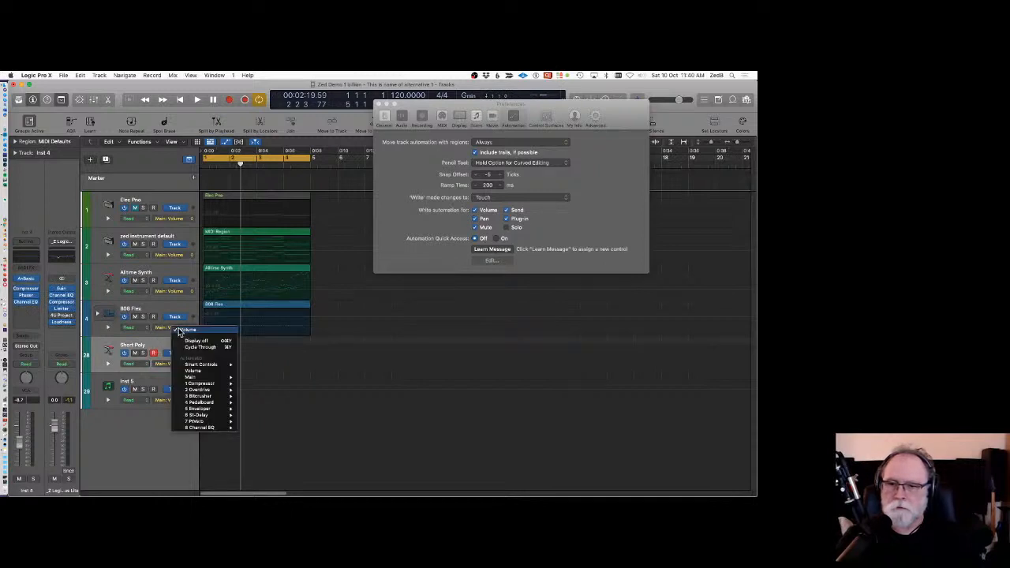
mouse_move(199, 378)
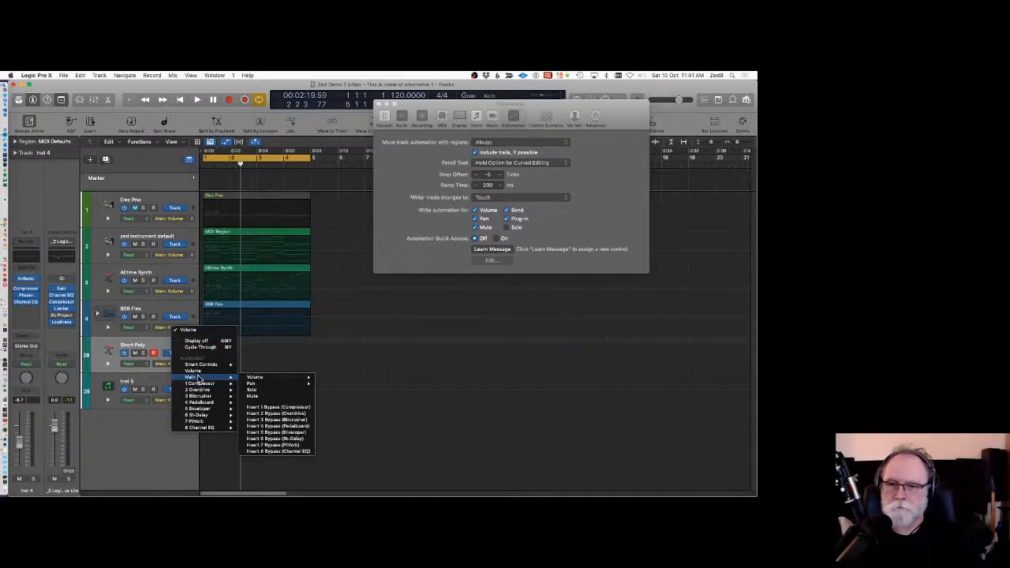
click(254, 385)
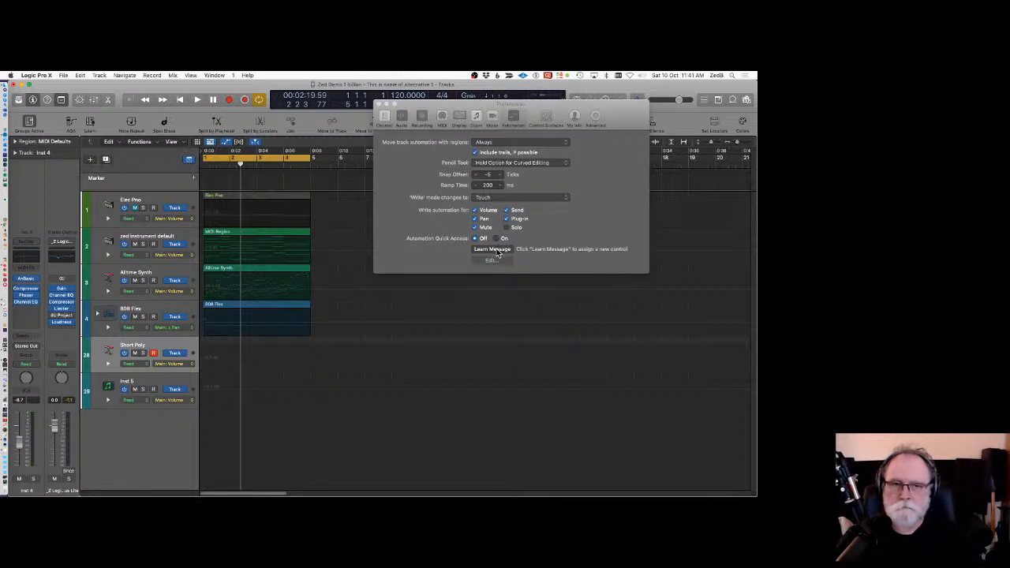
Learn a controller assignment for Automation Quick Access, set it On, and close Preferences.
click(494, 251)
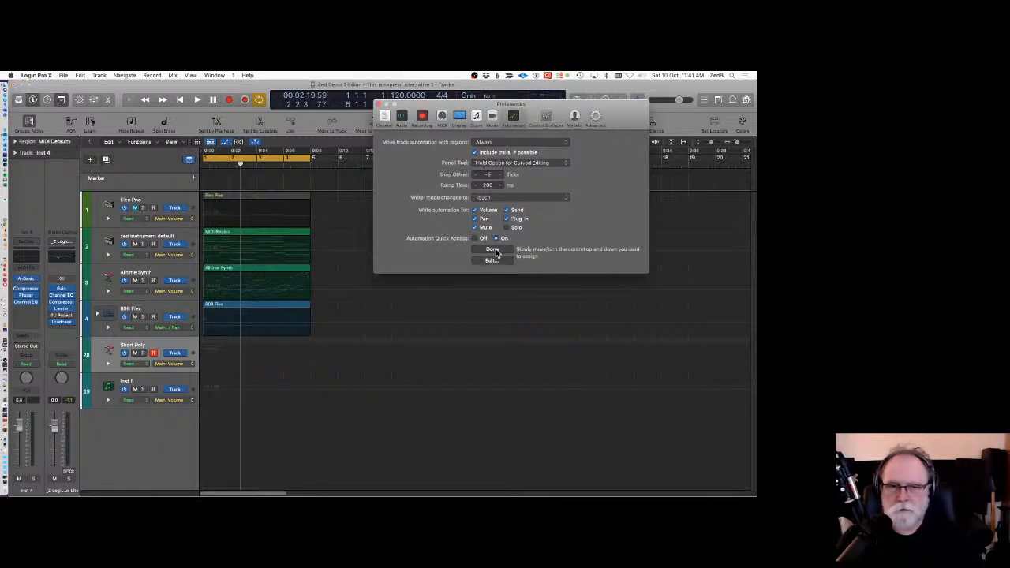
click(494, 250)
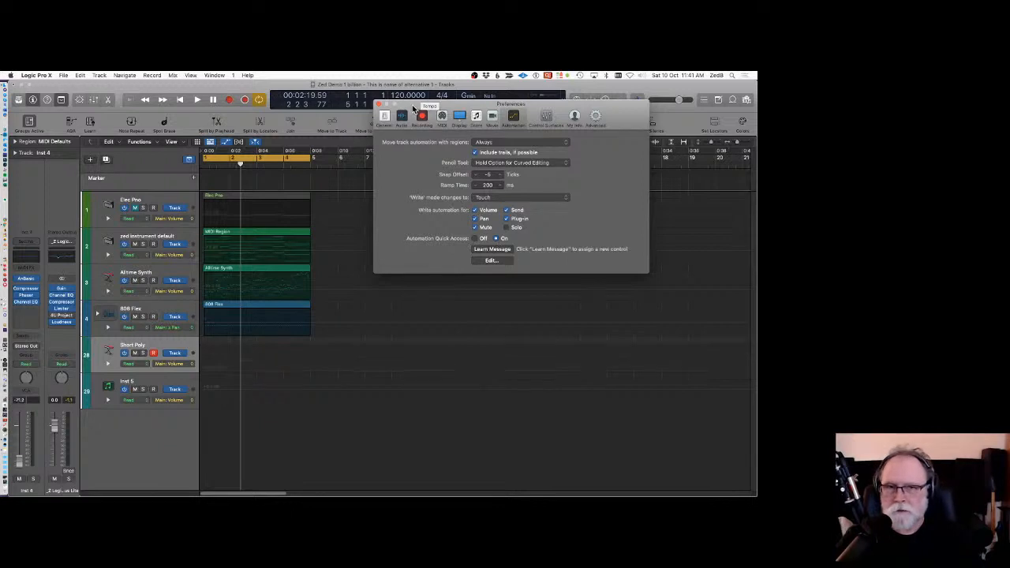
drag(415, 107, 381, 91)
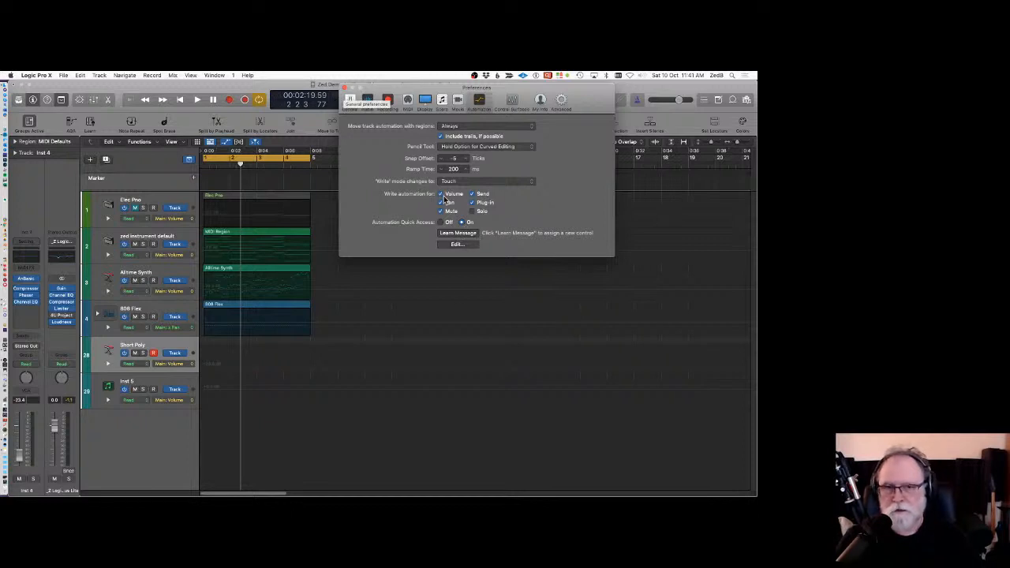
click(345, 87)
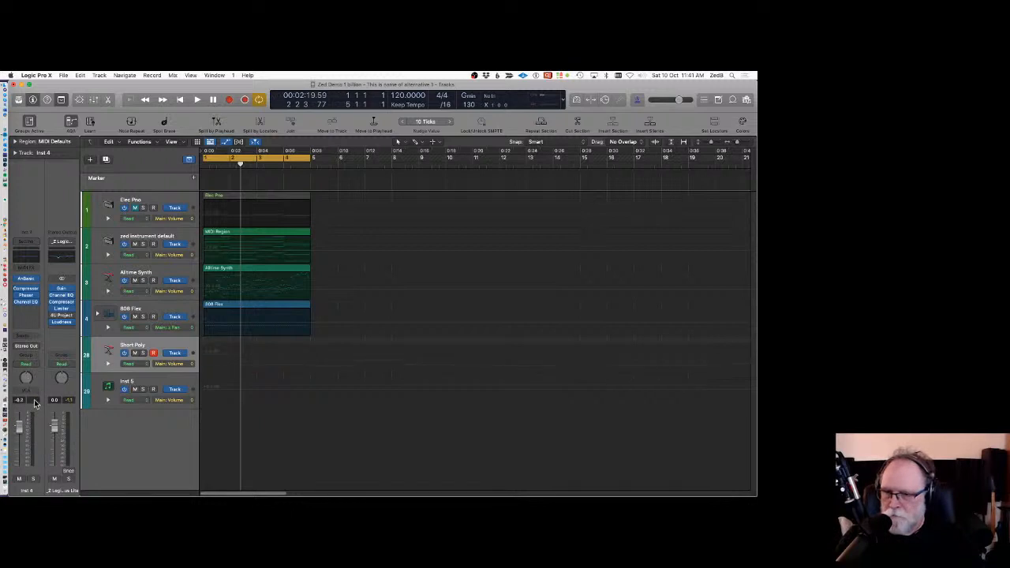
Set the Short Poly track's displayed automation parameter to Main Pan.
click(169, 363)
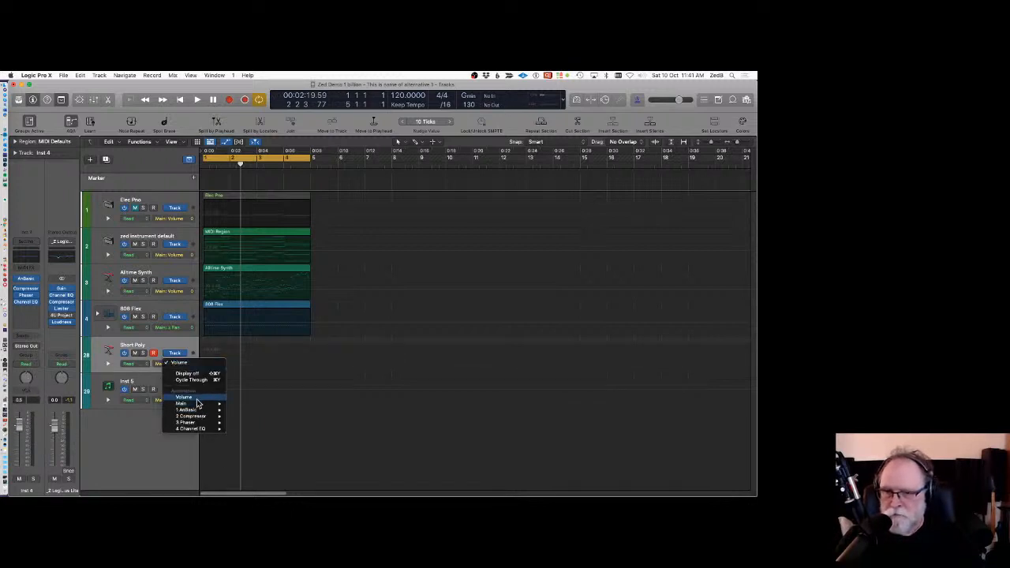
mouse_move(198, 403)
click(255, 411)
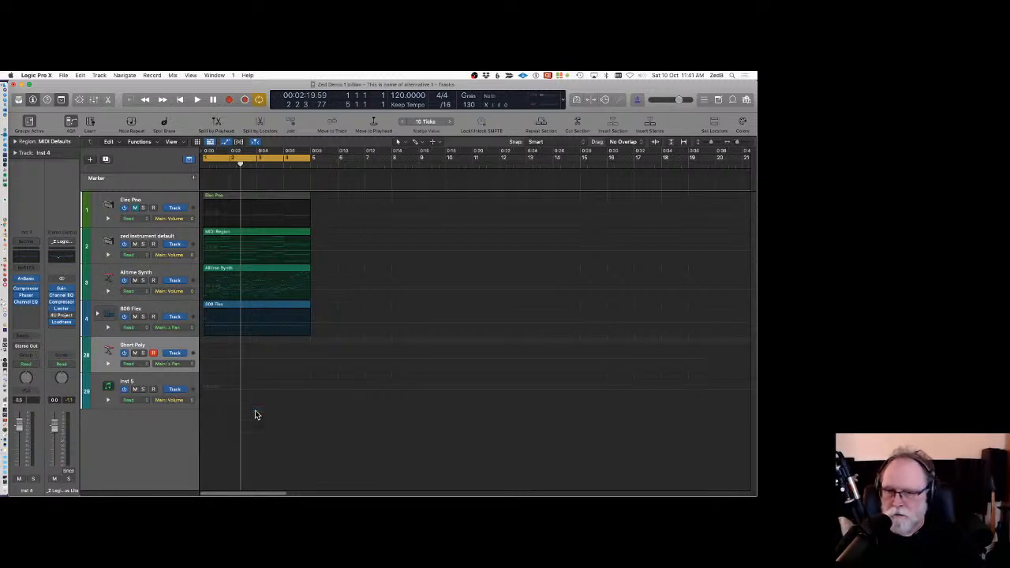
click(177, 363)
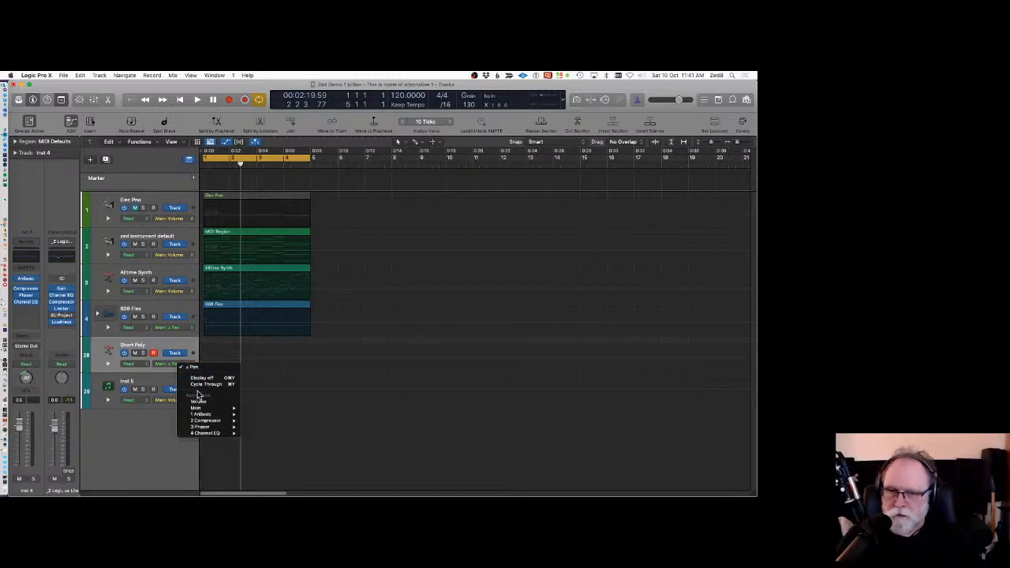
mouse_move(220, 410)
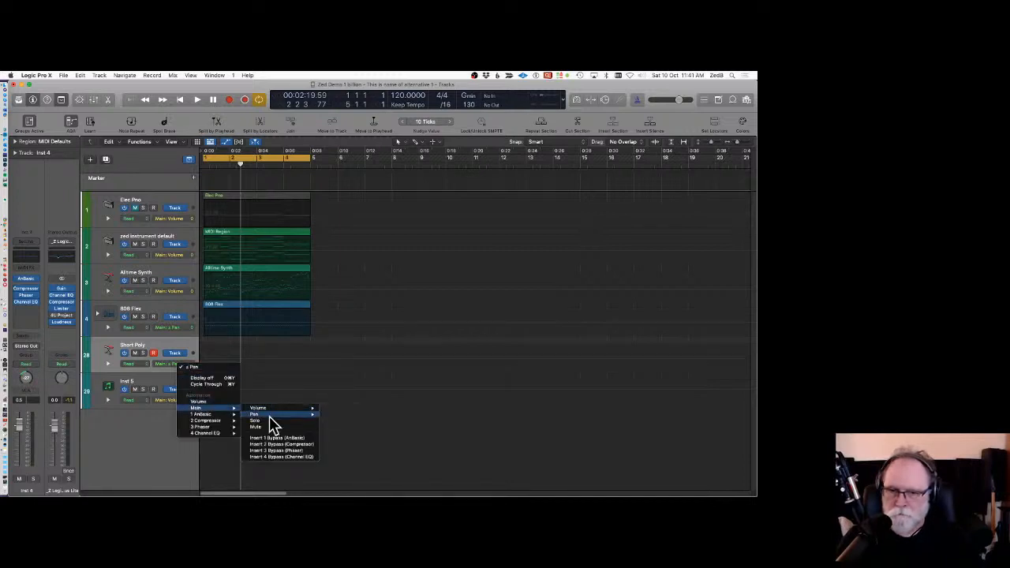
mouse_move(269, 415)
click(342, 420)
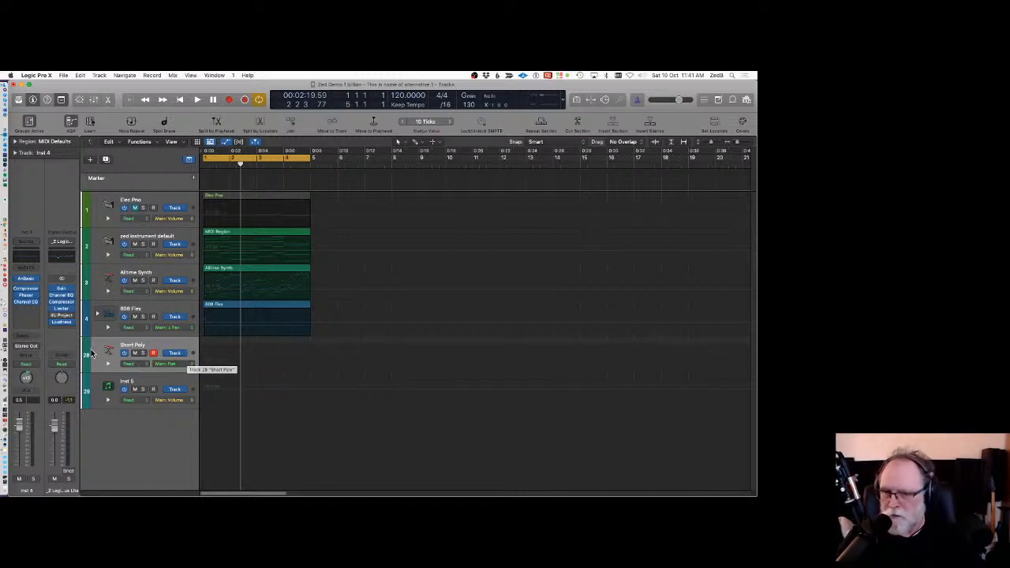
Open the AnBasic instrument plug-in on Short Poly to view it, then close it.
click(27, 279)
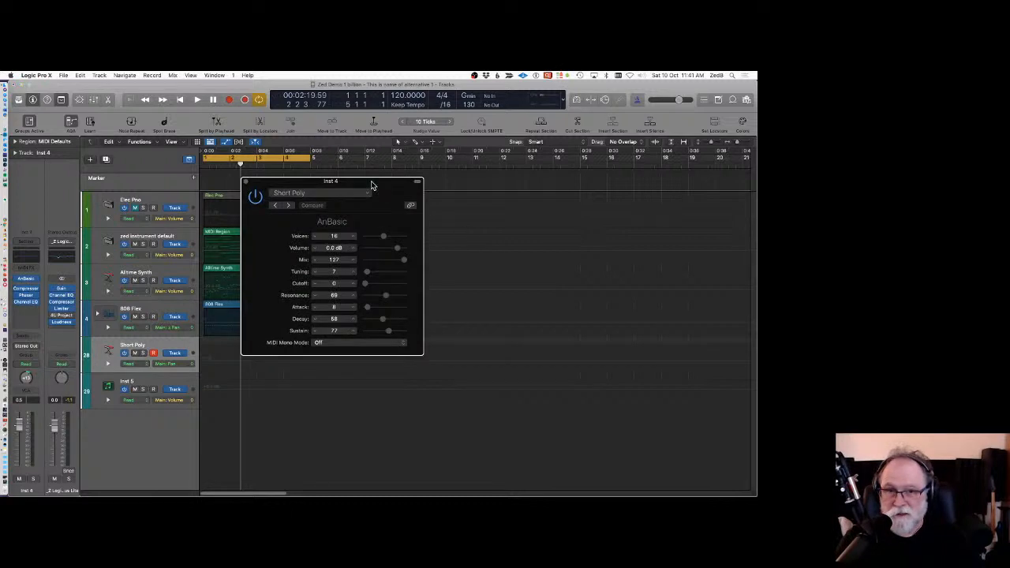
drag(371, 183, 565, 147)
click(439, 143)
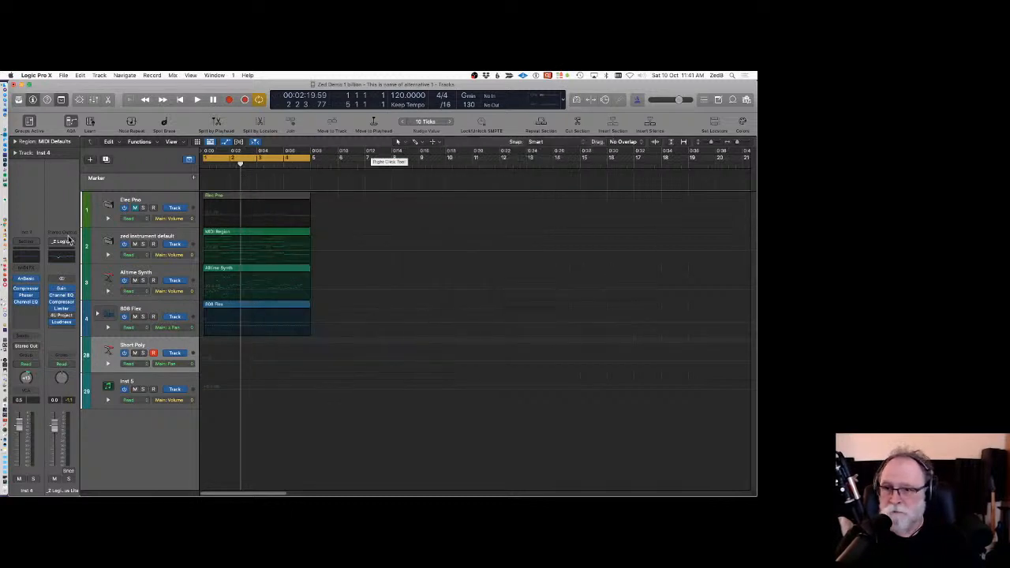
Open the Phaser plug-in and set Short Poly's automation mode to Touch.
click(28, 295)
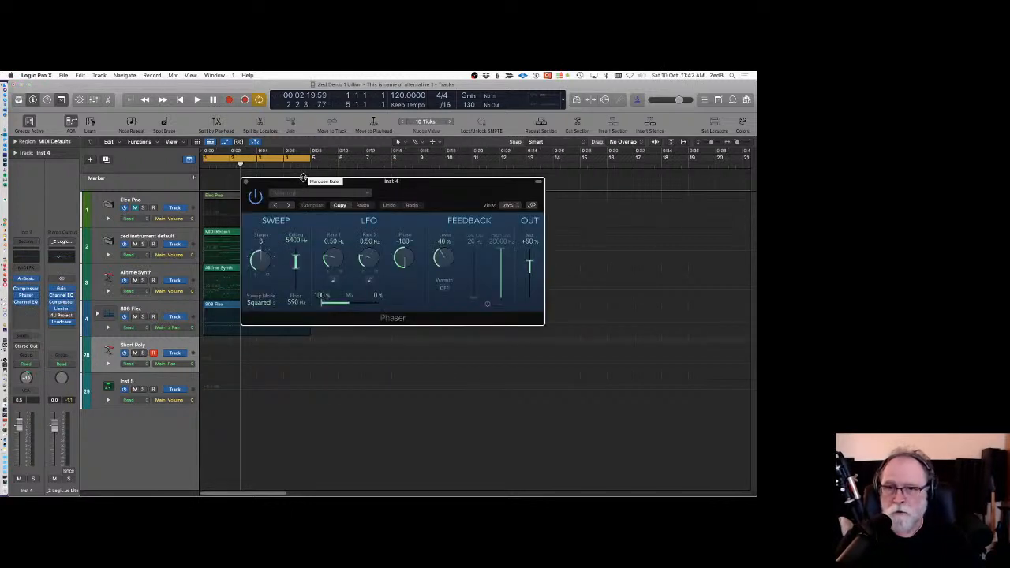
drag(303, 179, 437, 146)
click(129, 363)
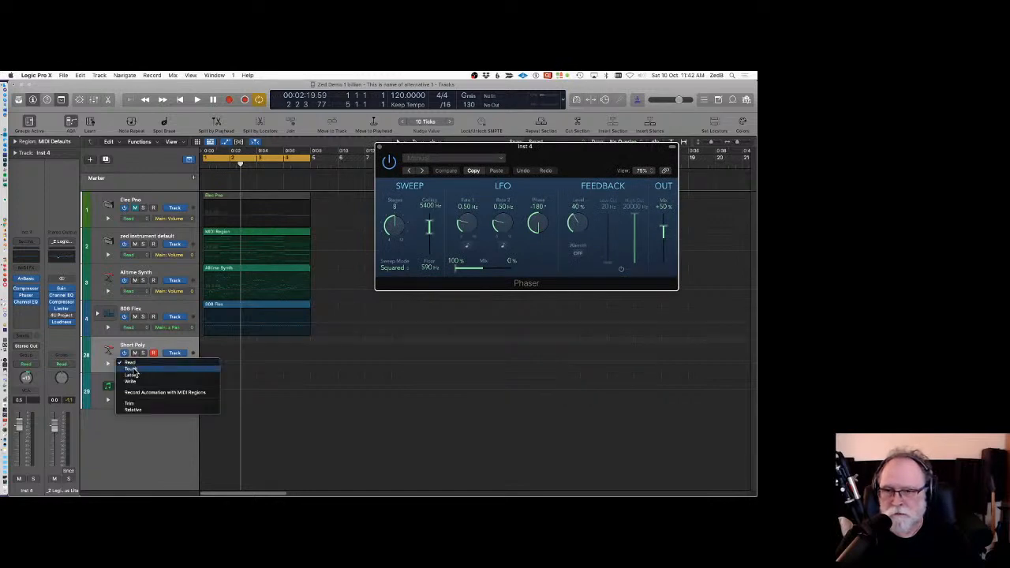
click(133, 369)
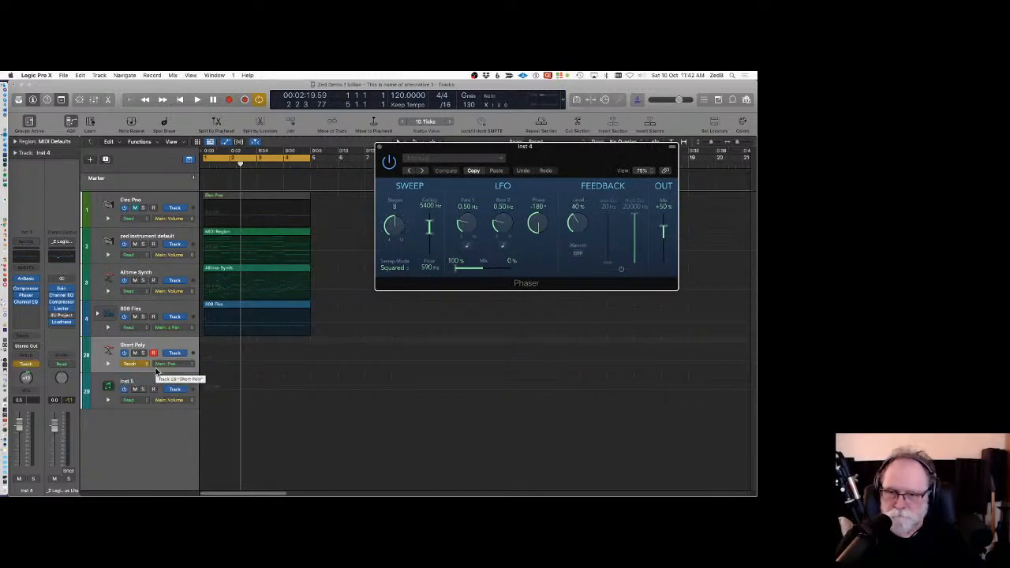
Play from the start and turn the Phaser Feedback knob to record Touch automation.
key(Return)
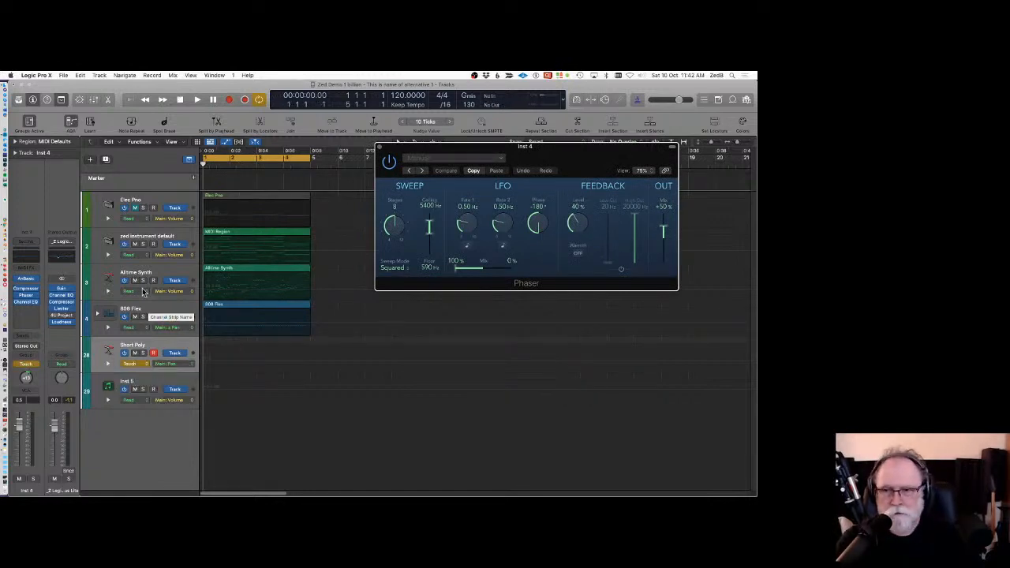
drag(681, 100, 658, 100)
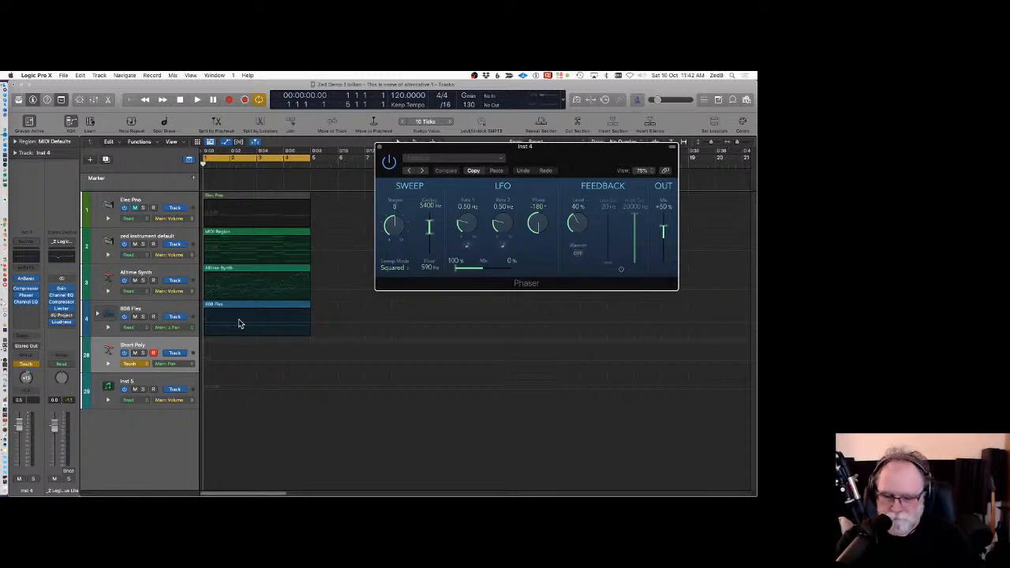
key(space)
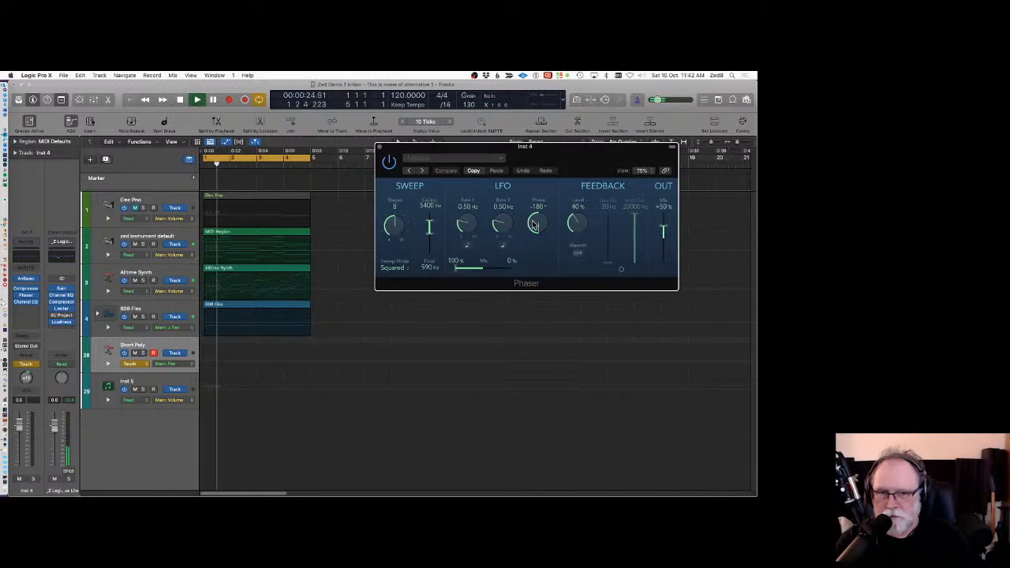
click(576, 228)
drag(578, 229, 578, 230)
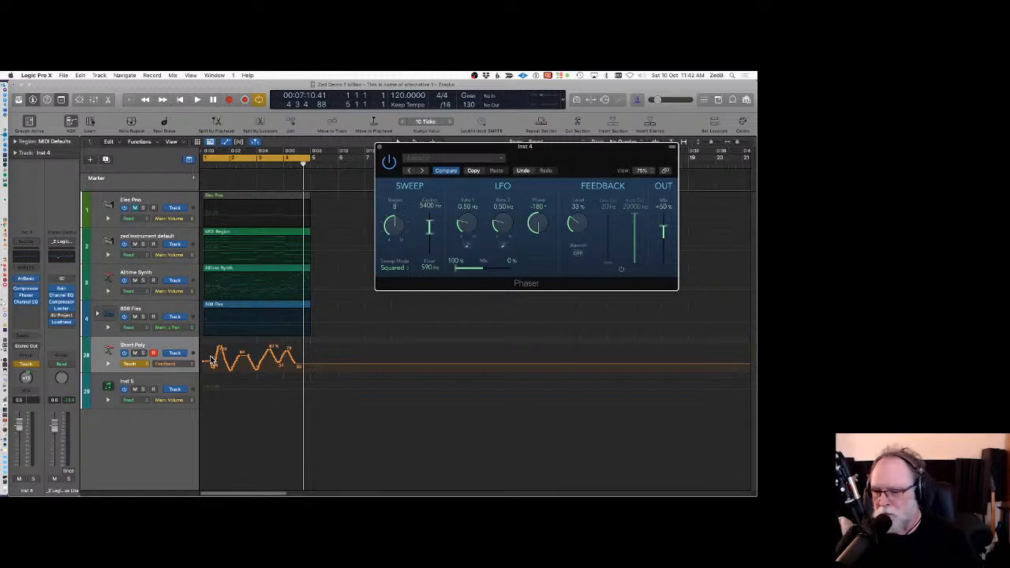
Set Short Poly's automation mode back to Read.
click(144, 363)
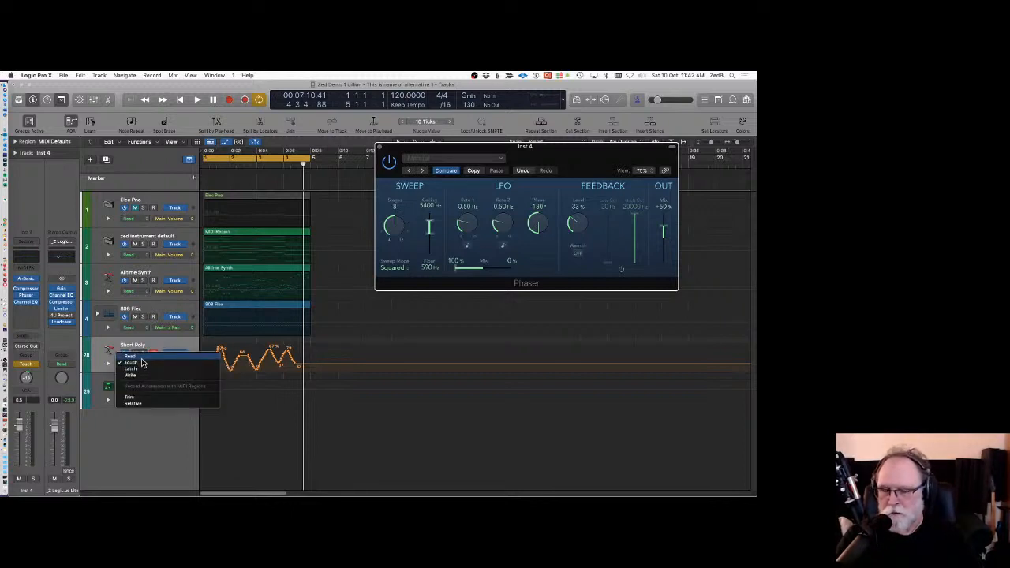
click(142, 357)
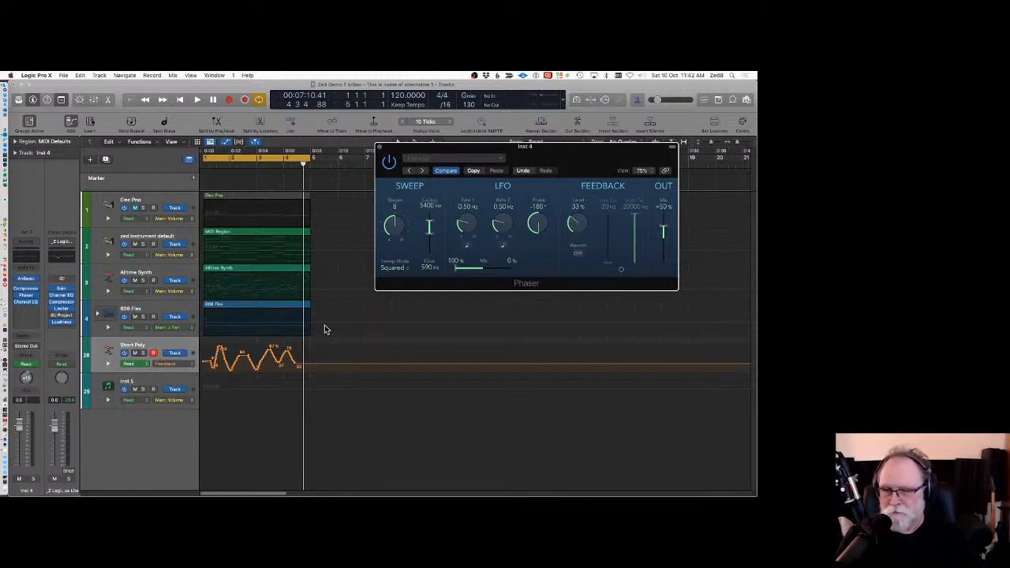
drag(387, 153, 329, 134)
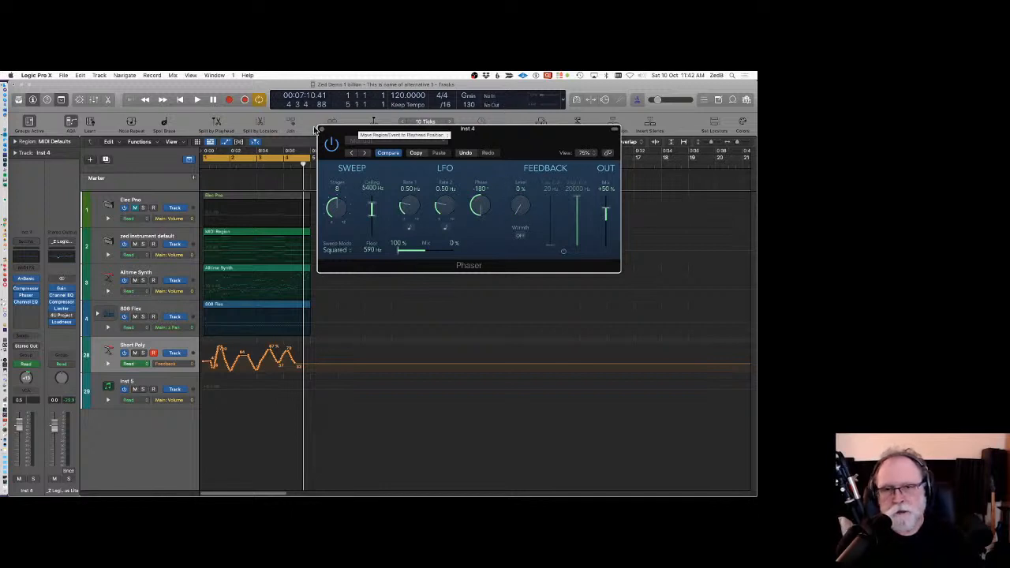
Show Short Poly's Main Volume automation and close the Phaser plug-in window.
click(168, 365)
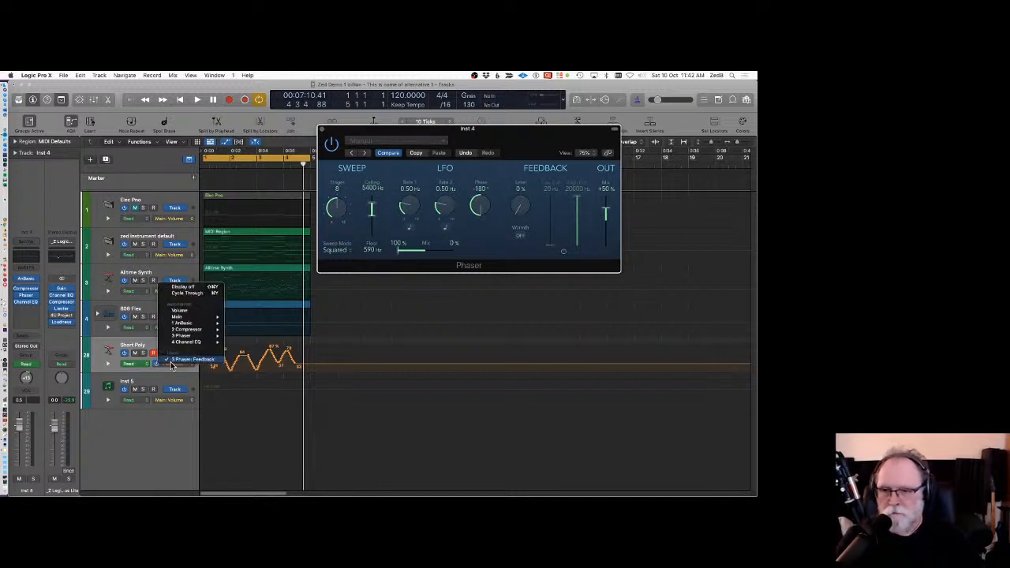
click(249, 323)
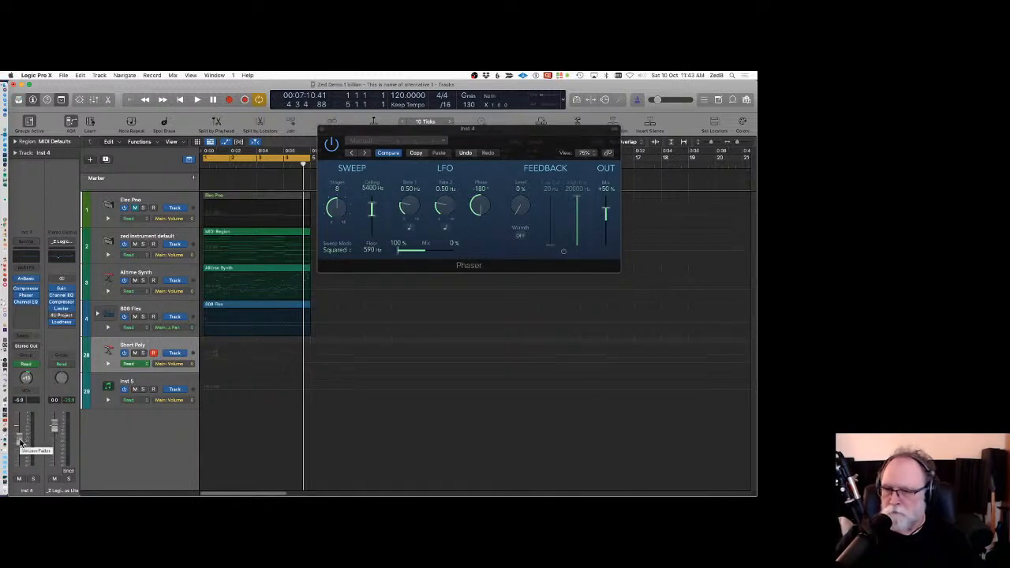
click(324, 129)
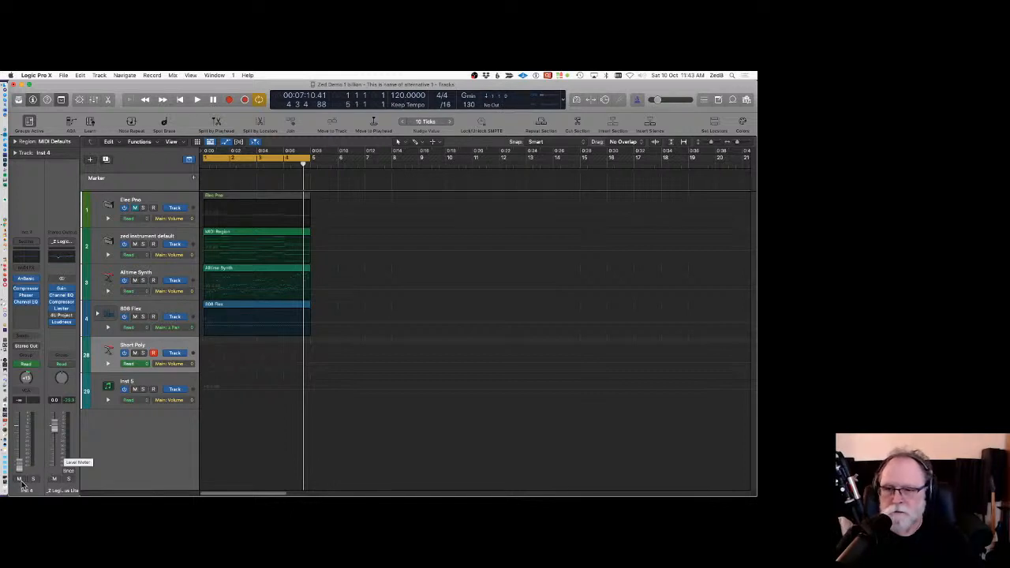
Raise the channel strip's volume fader and hide track automation.
drag(19, 466, 20, 426)
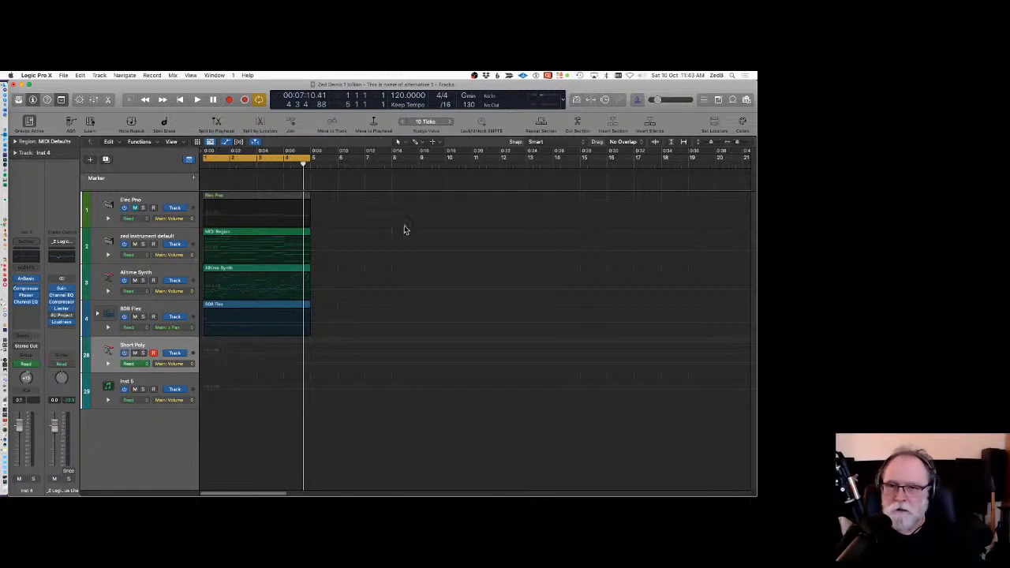
key(a)
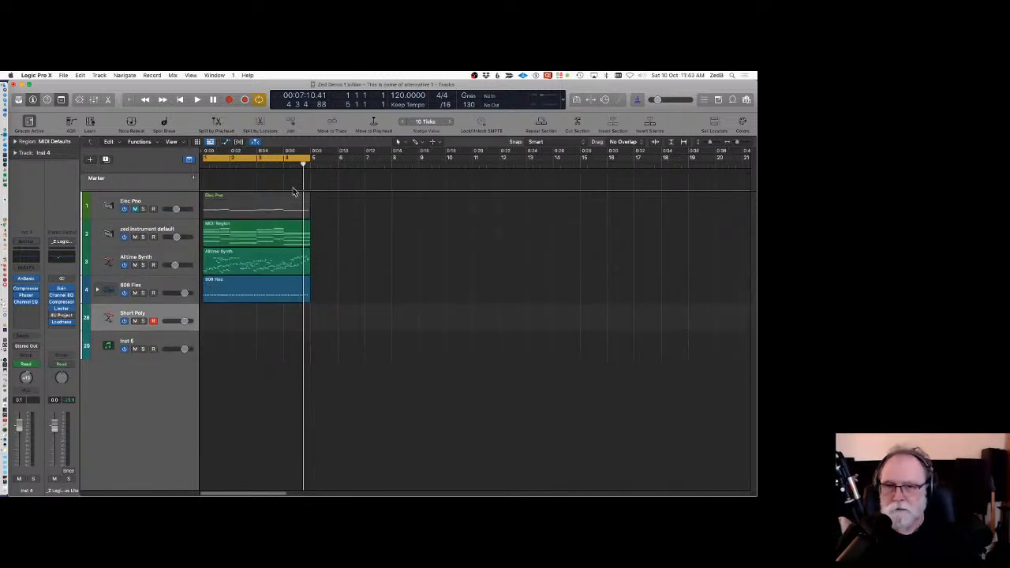